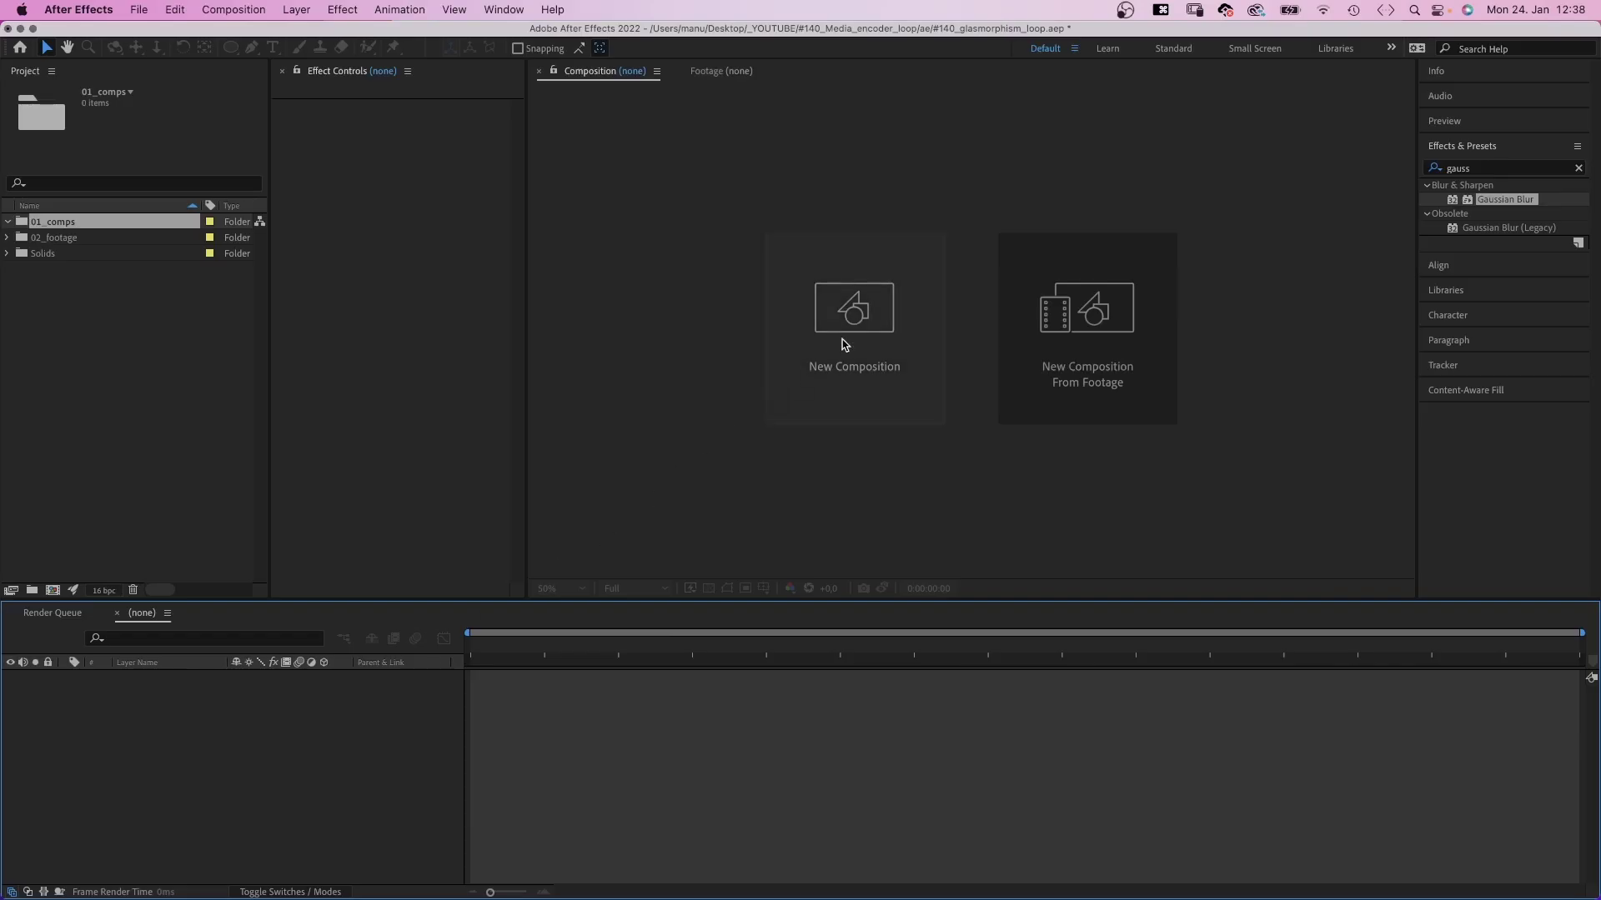
Step: Start a new composition named 'shape 1' and set its width to 1080
left_click(846, 342)
type("shape 1")
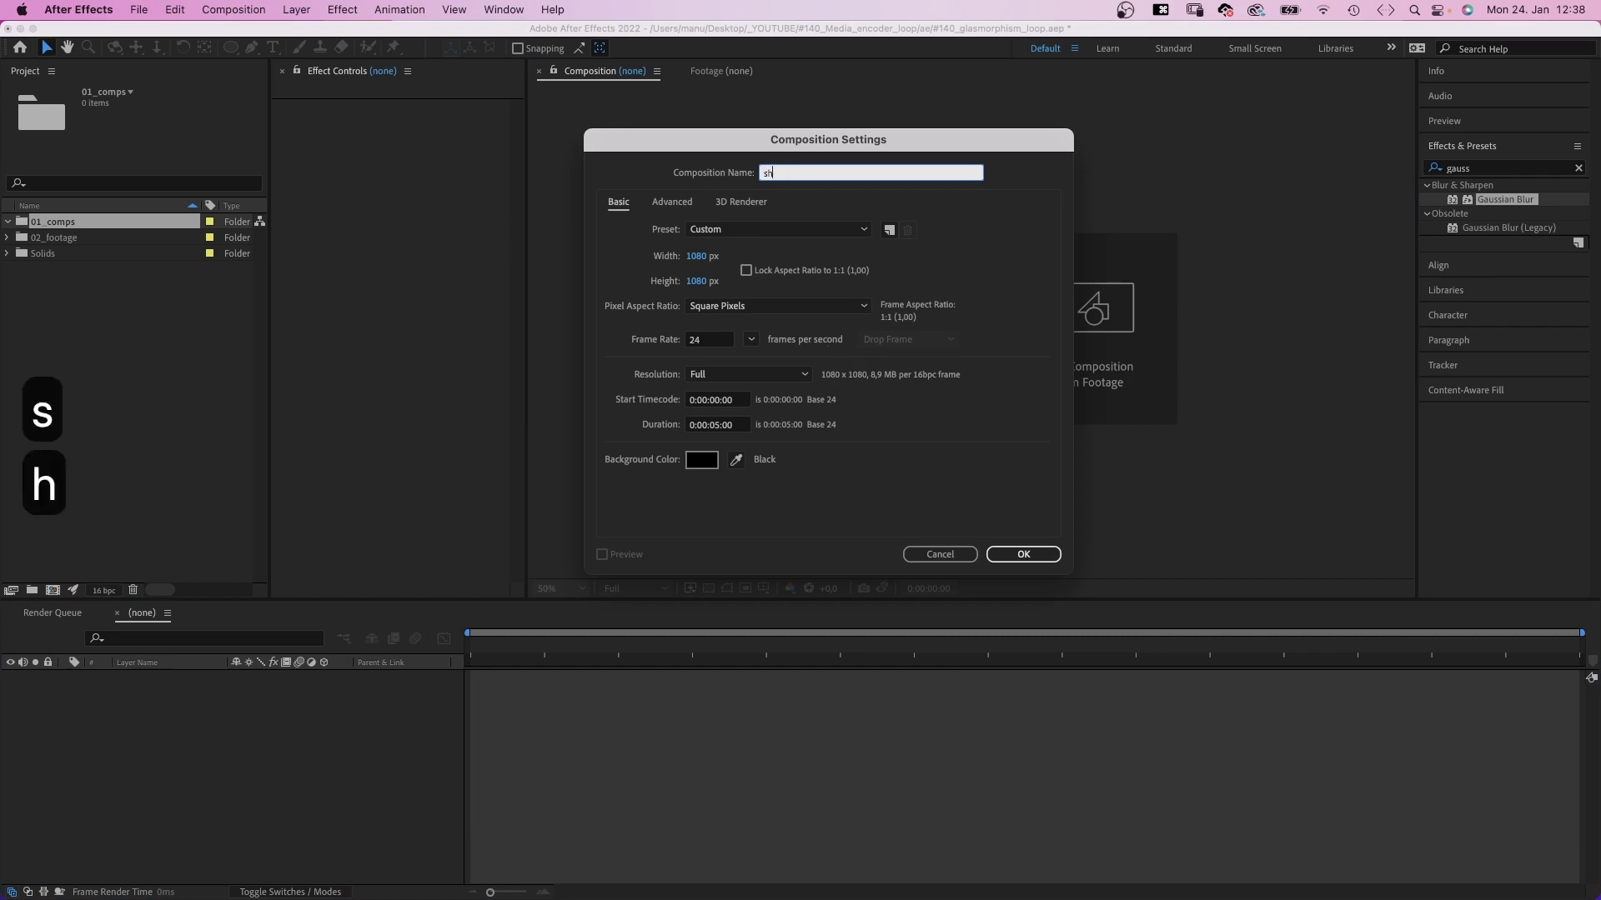
left_click(700, 256)
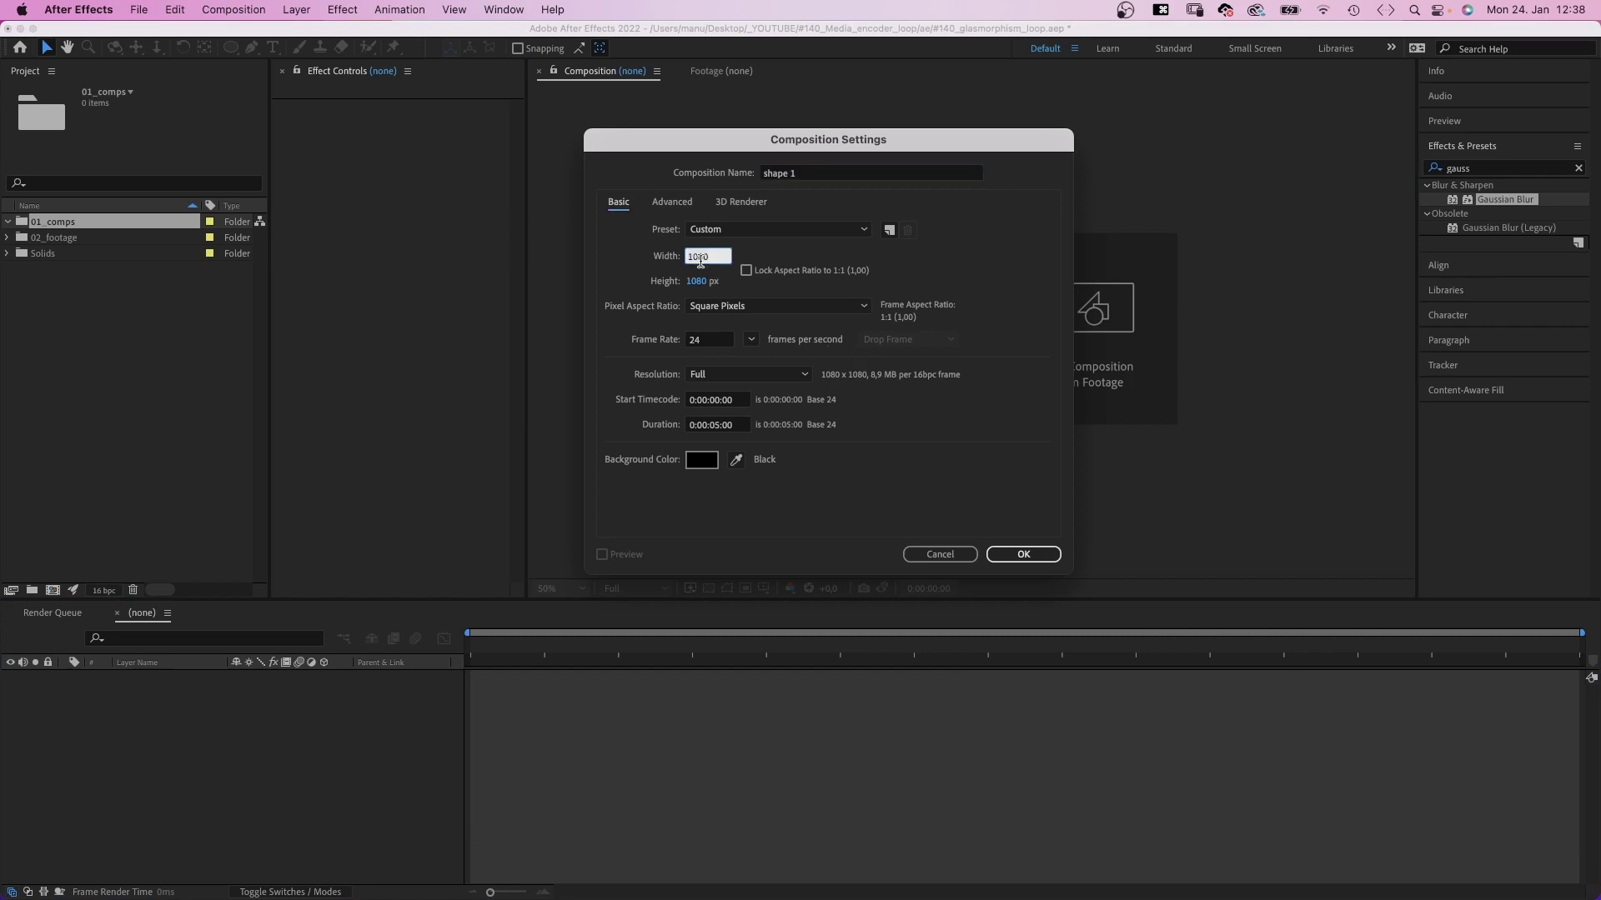
type("1080")
key("Tab")
Step: Finish the composition at 1080 height, then add a rounded rectangle shape layer named 'blur'
type("1080")
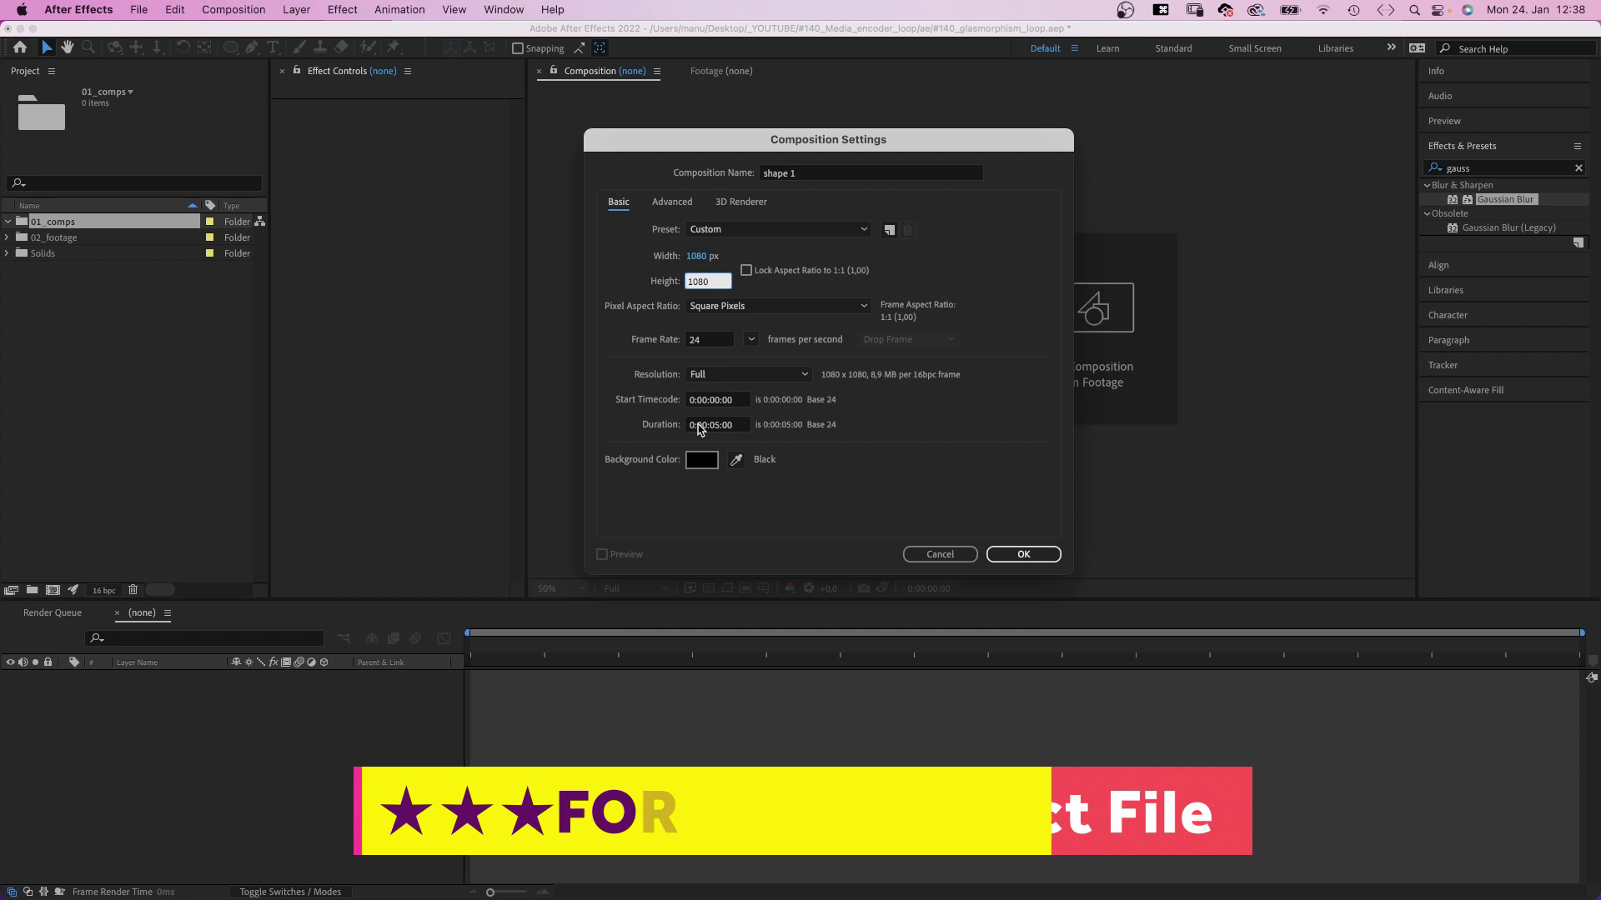
left_click(1022, 554)
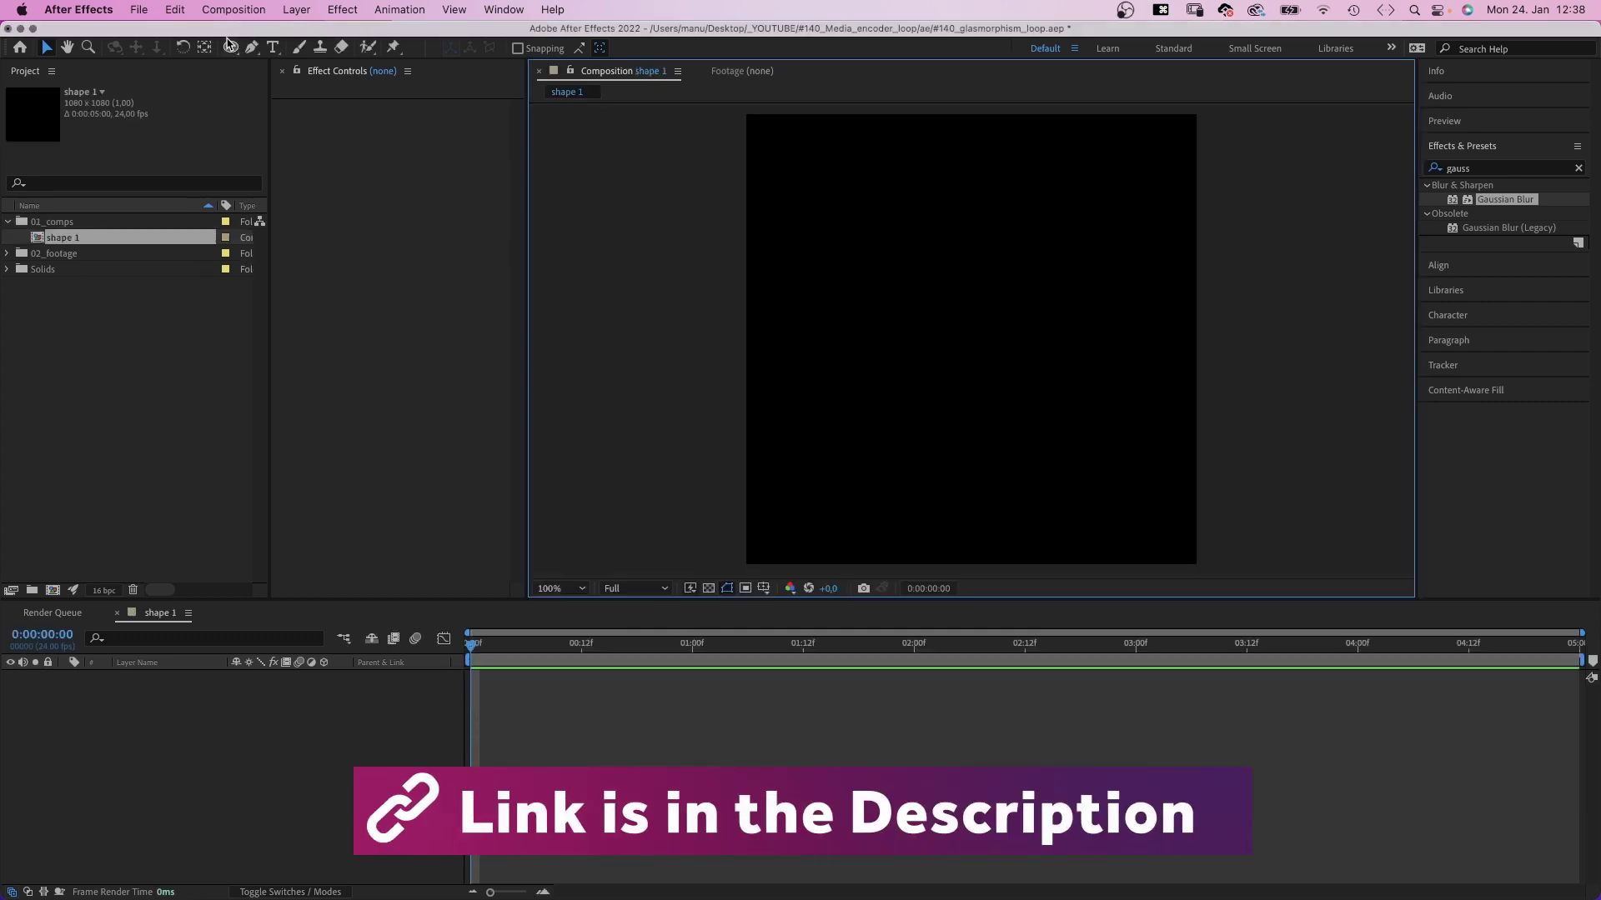
left_click_drag(231, 47, 288, 65)
double_click(231, 47)
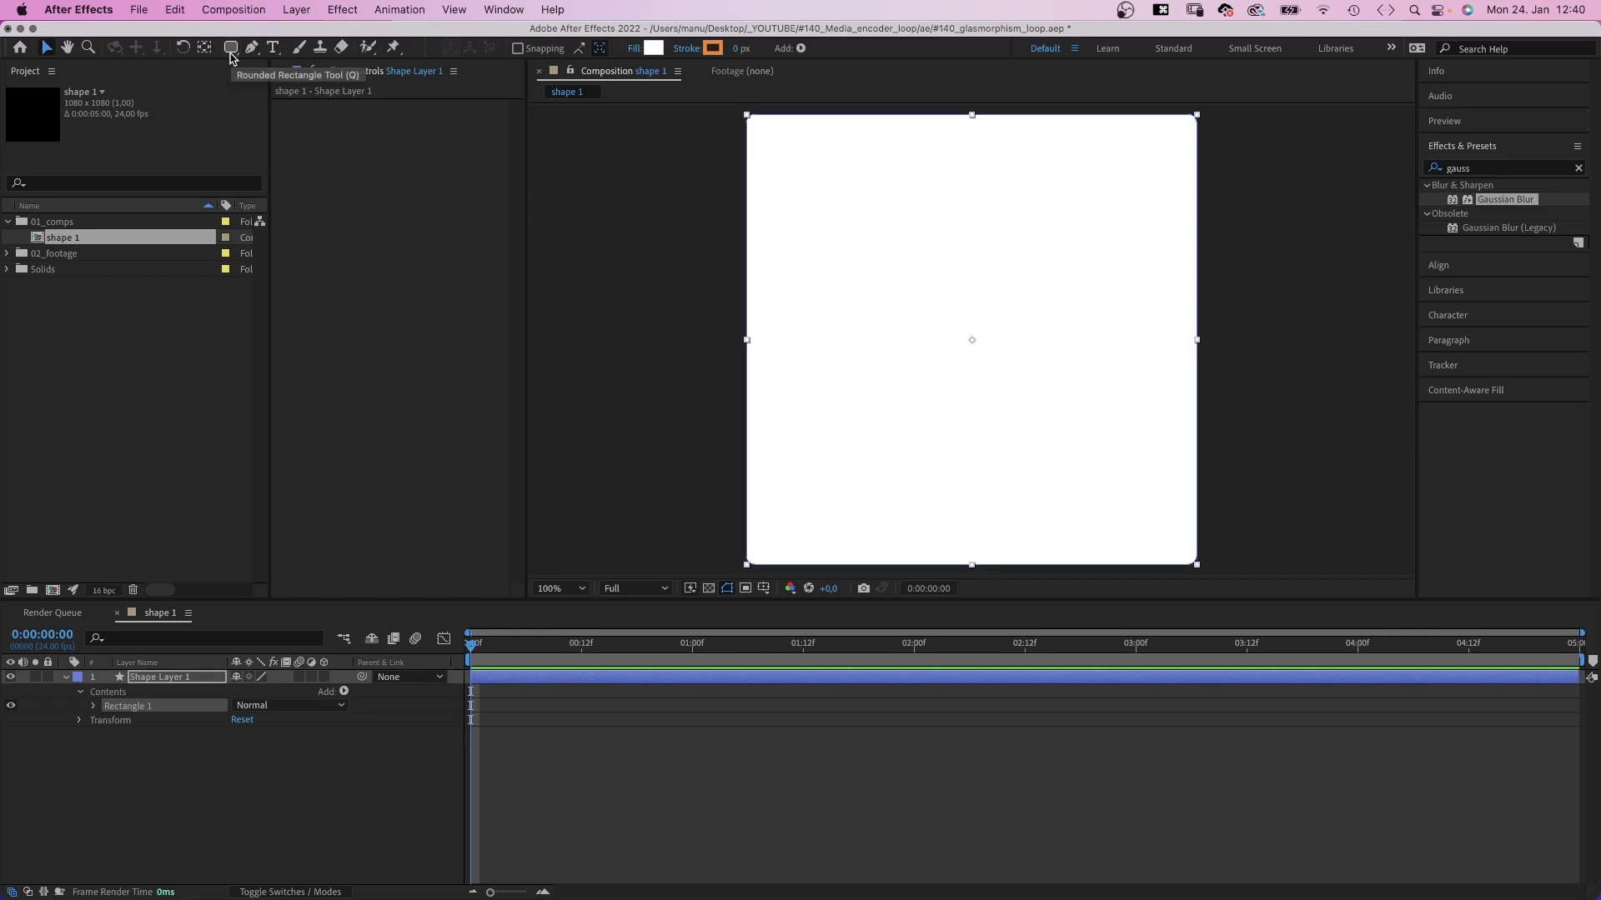
left_click(172, 679)
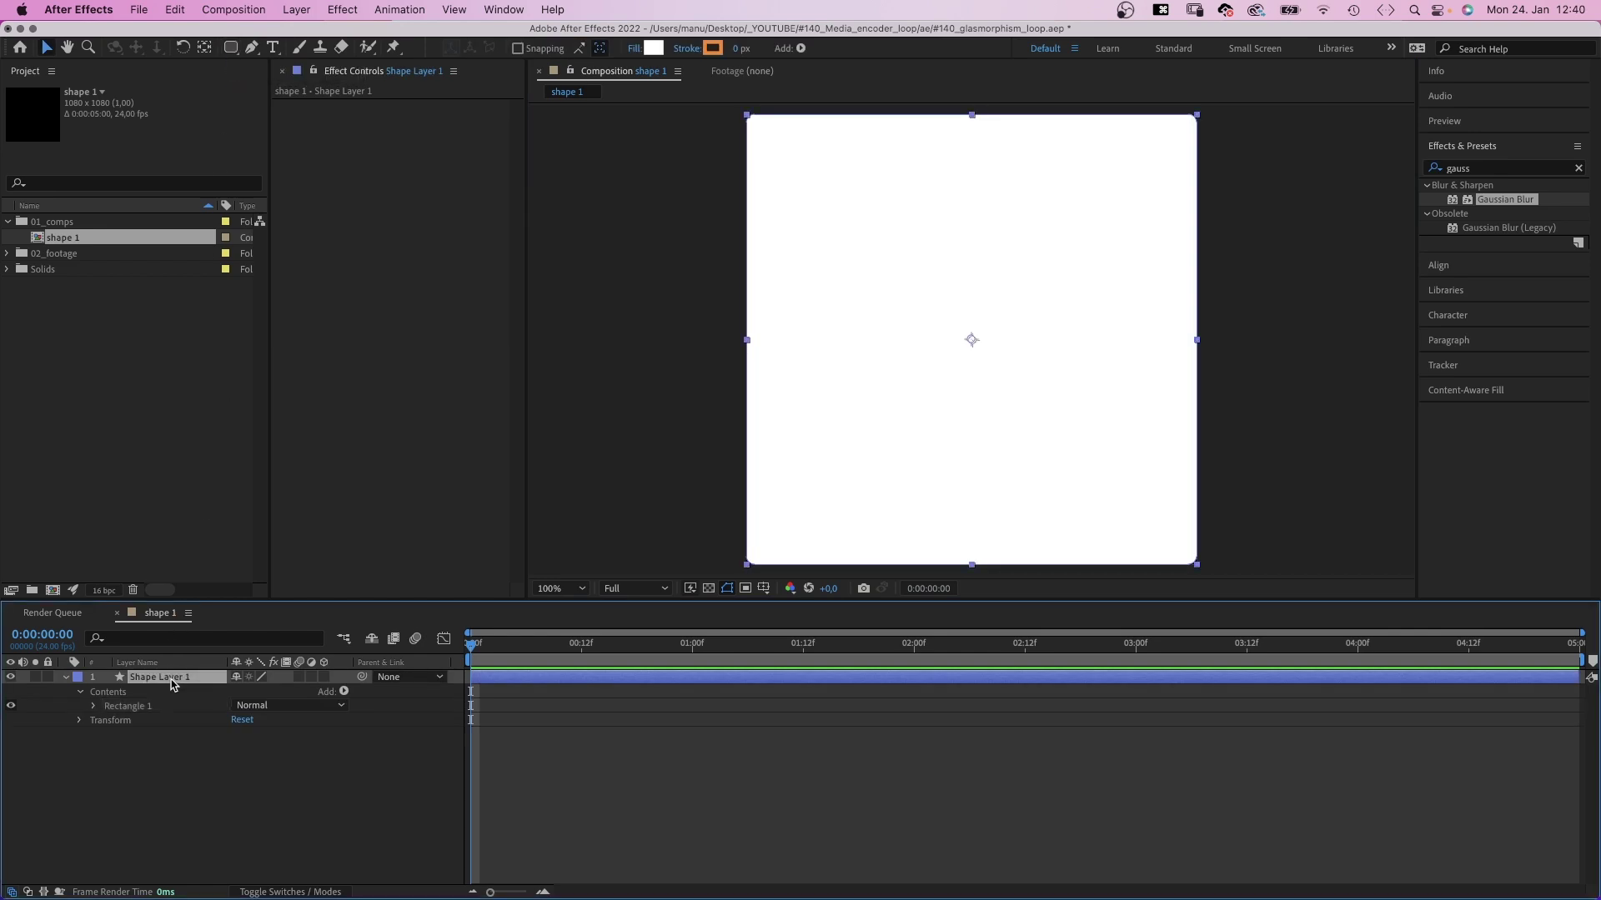
key("Return")
type("blur")
key("Return")
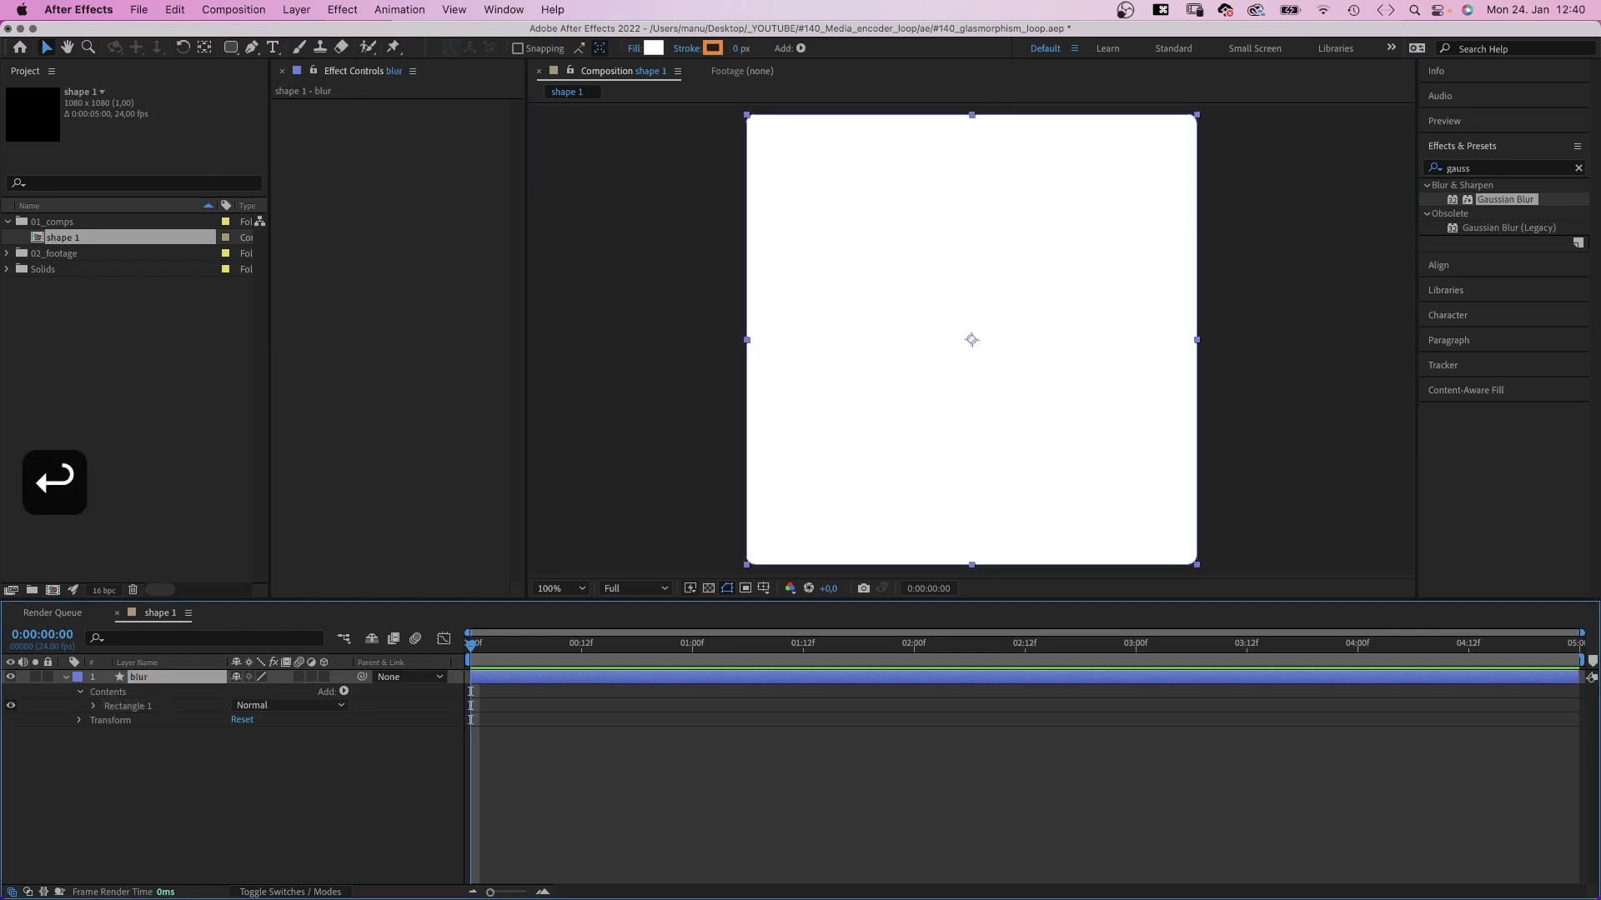
Step: Set the rectangle path size to 550 × 400 and its roundness to 50
left_click(92, 708)
left_click(107, 722)
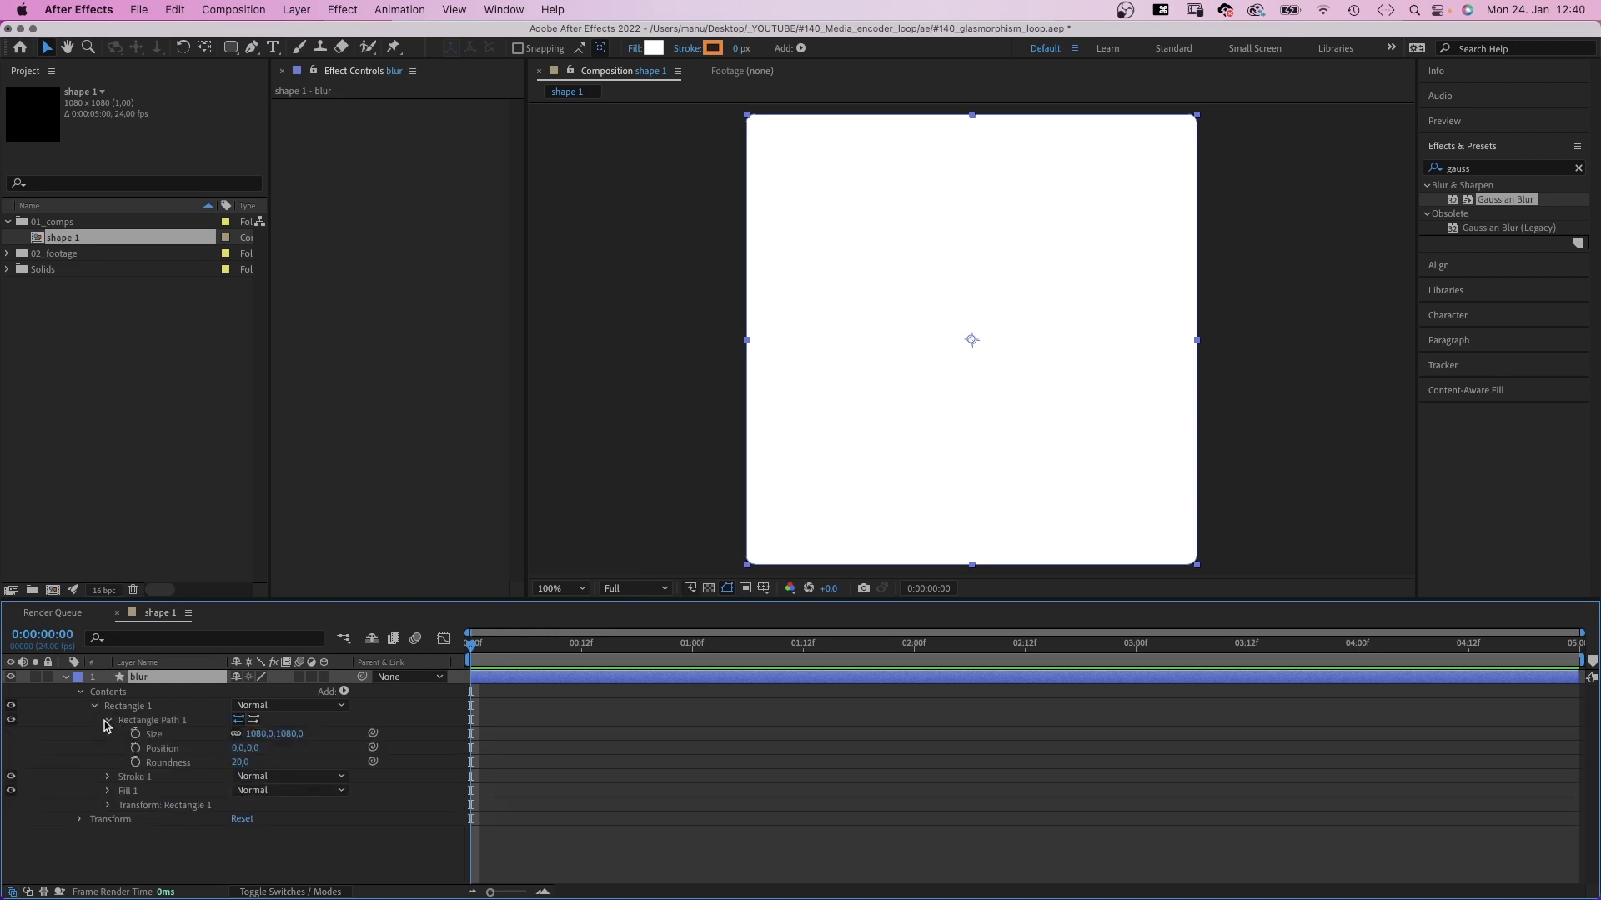
left_click(251, 733)
type("550")
key("Tab")
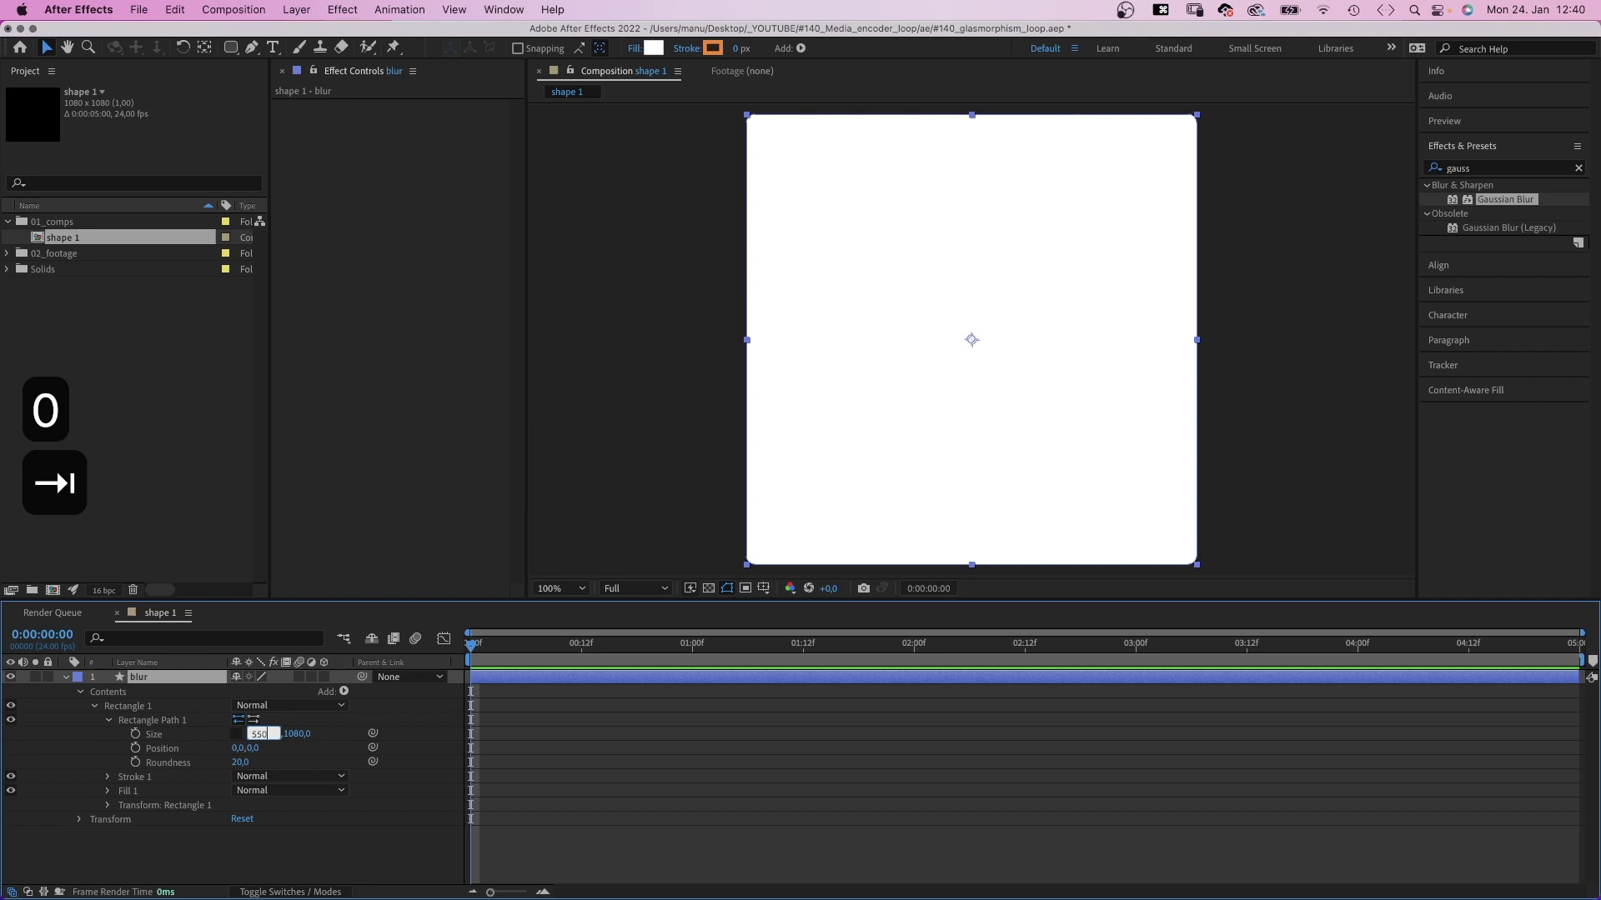
type("400")
key("Return")
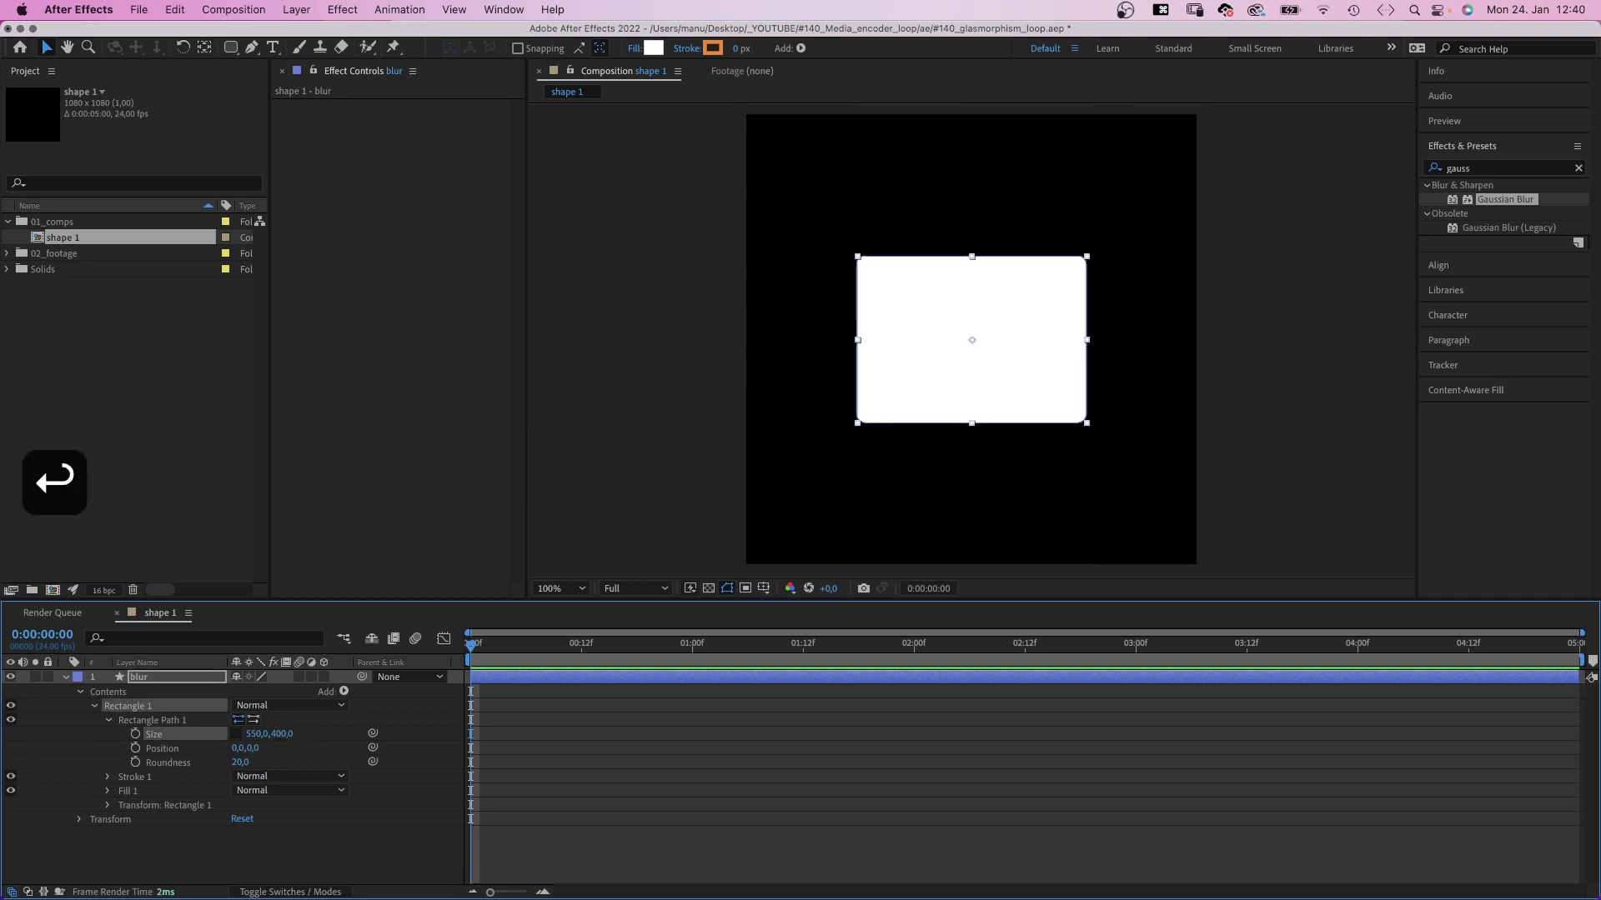
left_click(239, 763)
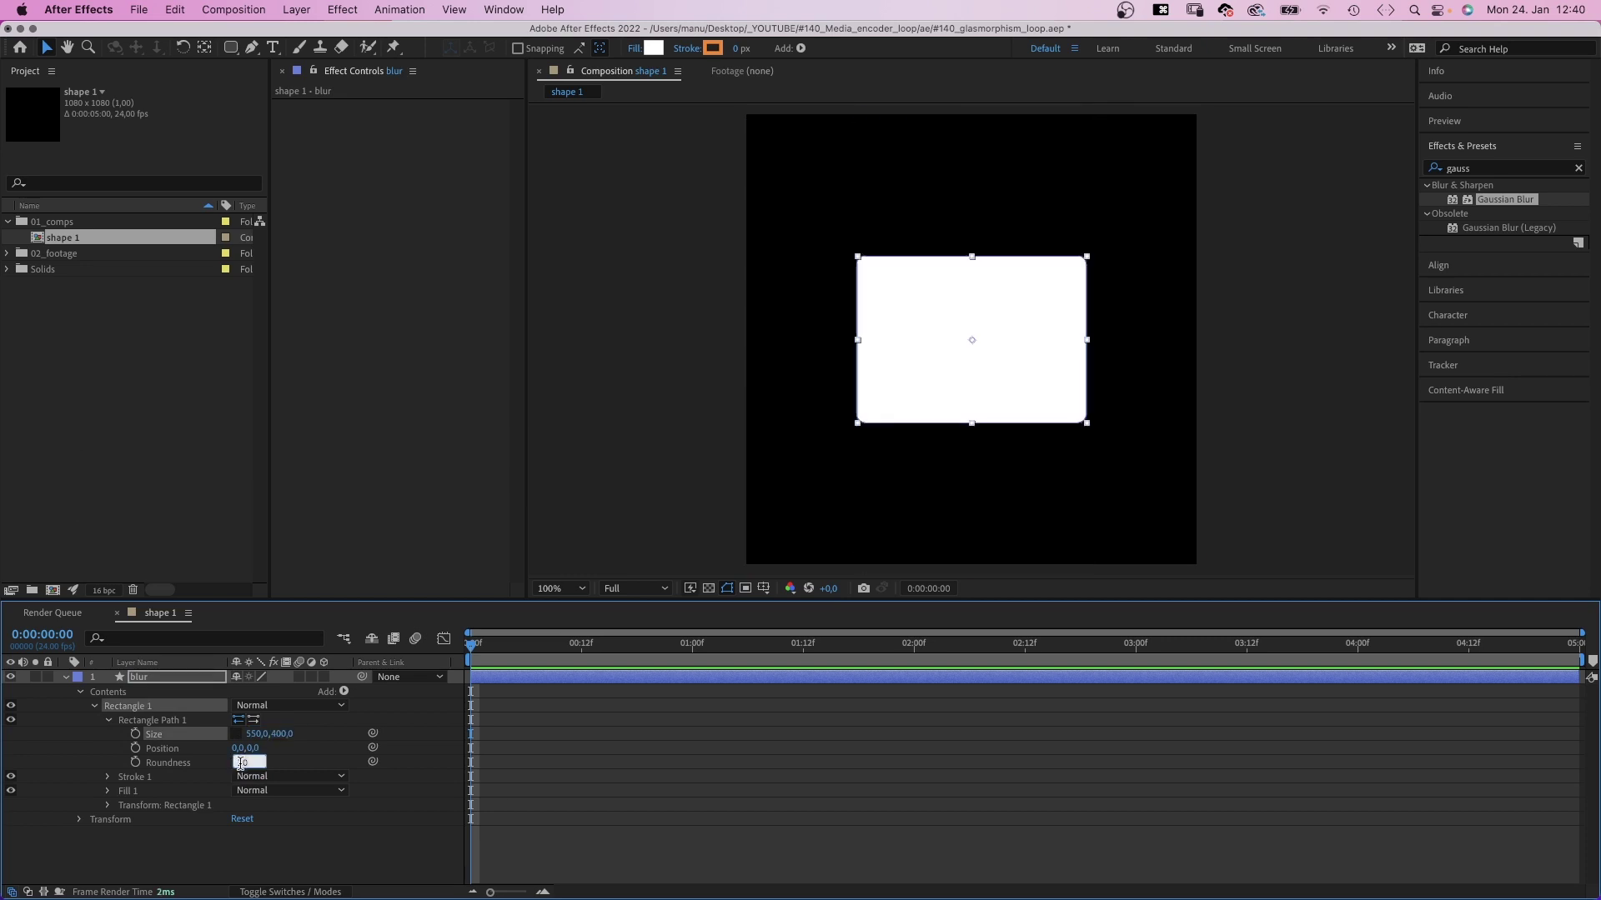
type("50")
left_click(267, 851)
Step: Remove the stroke from the blur layer's rectangle
left_click(182, 677)
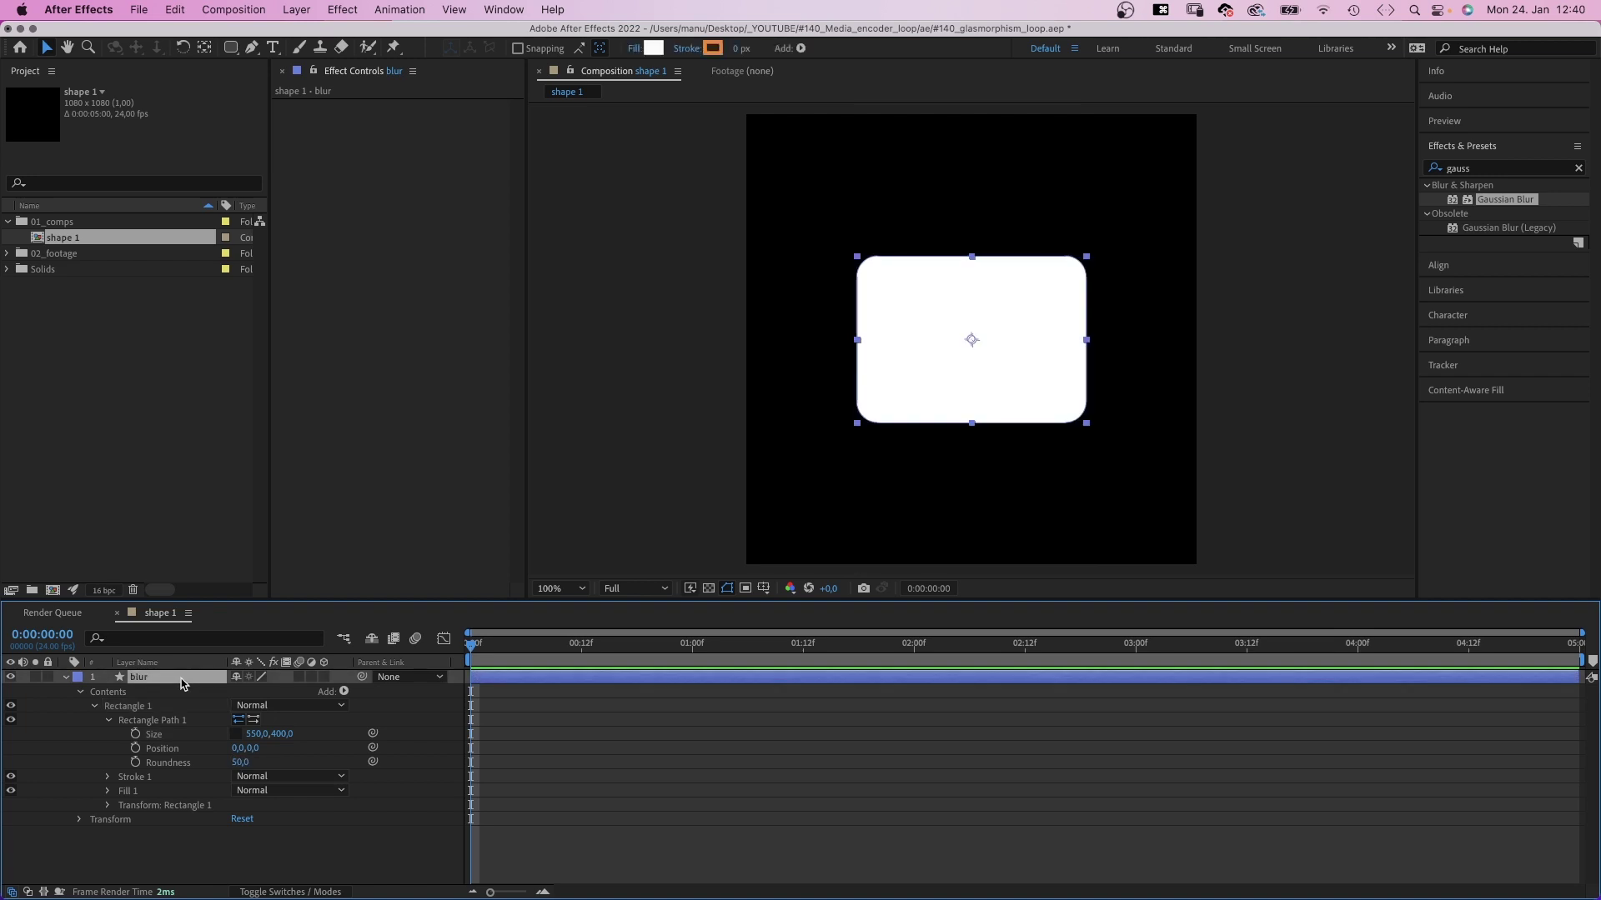
left_click(684, 50)
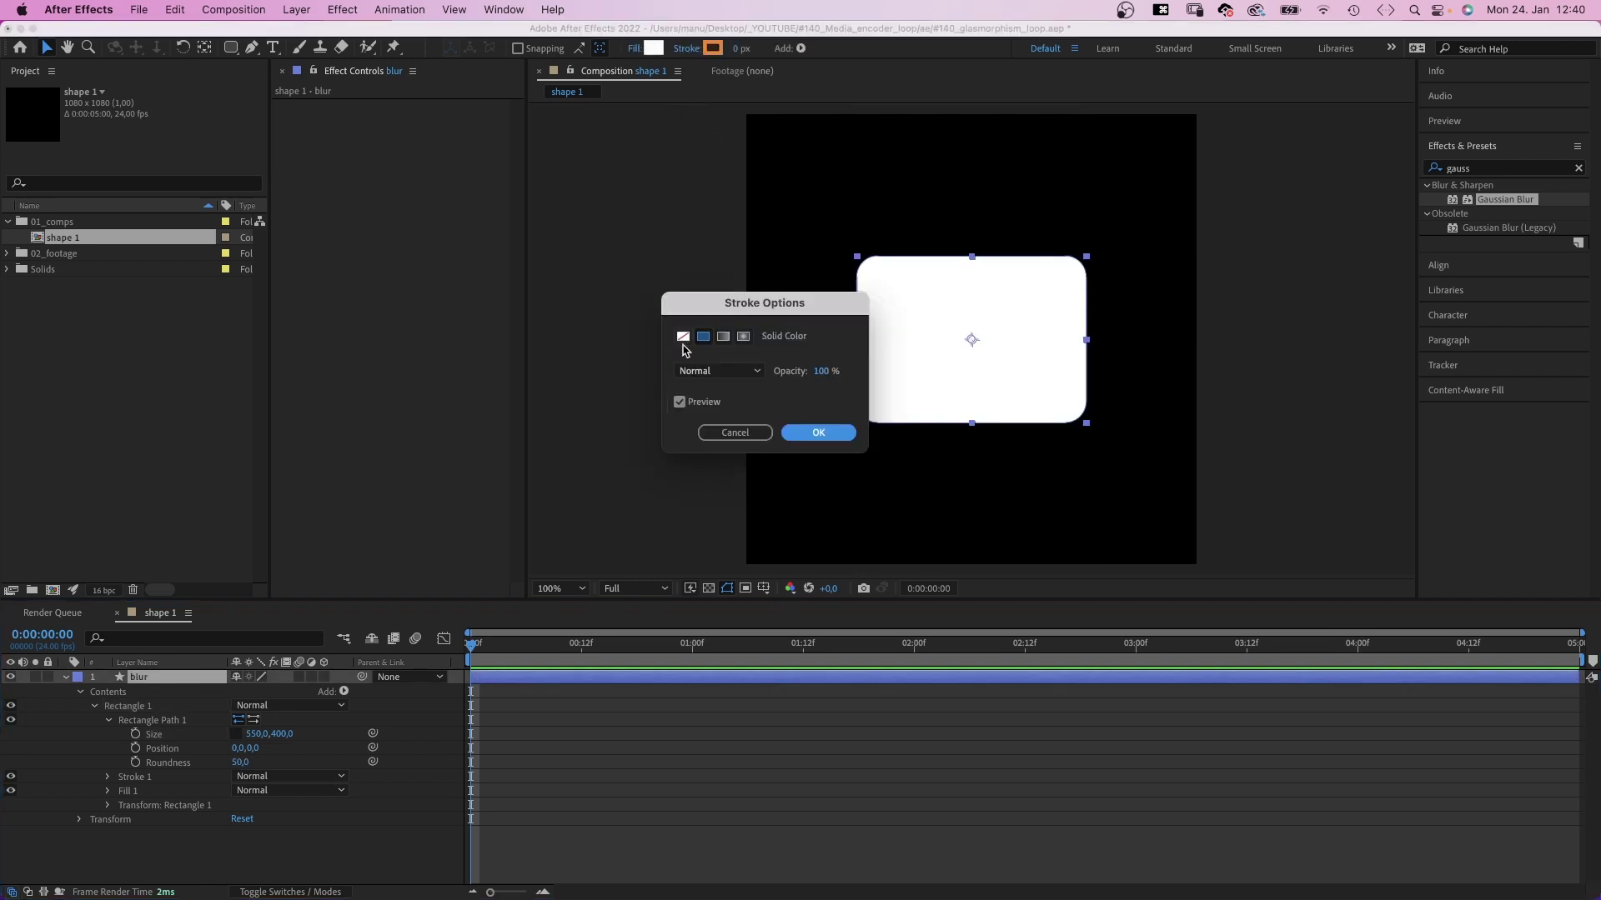
left_click(683, 336)
left_click(792, 431)
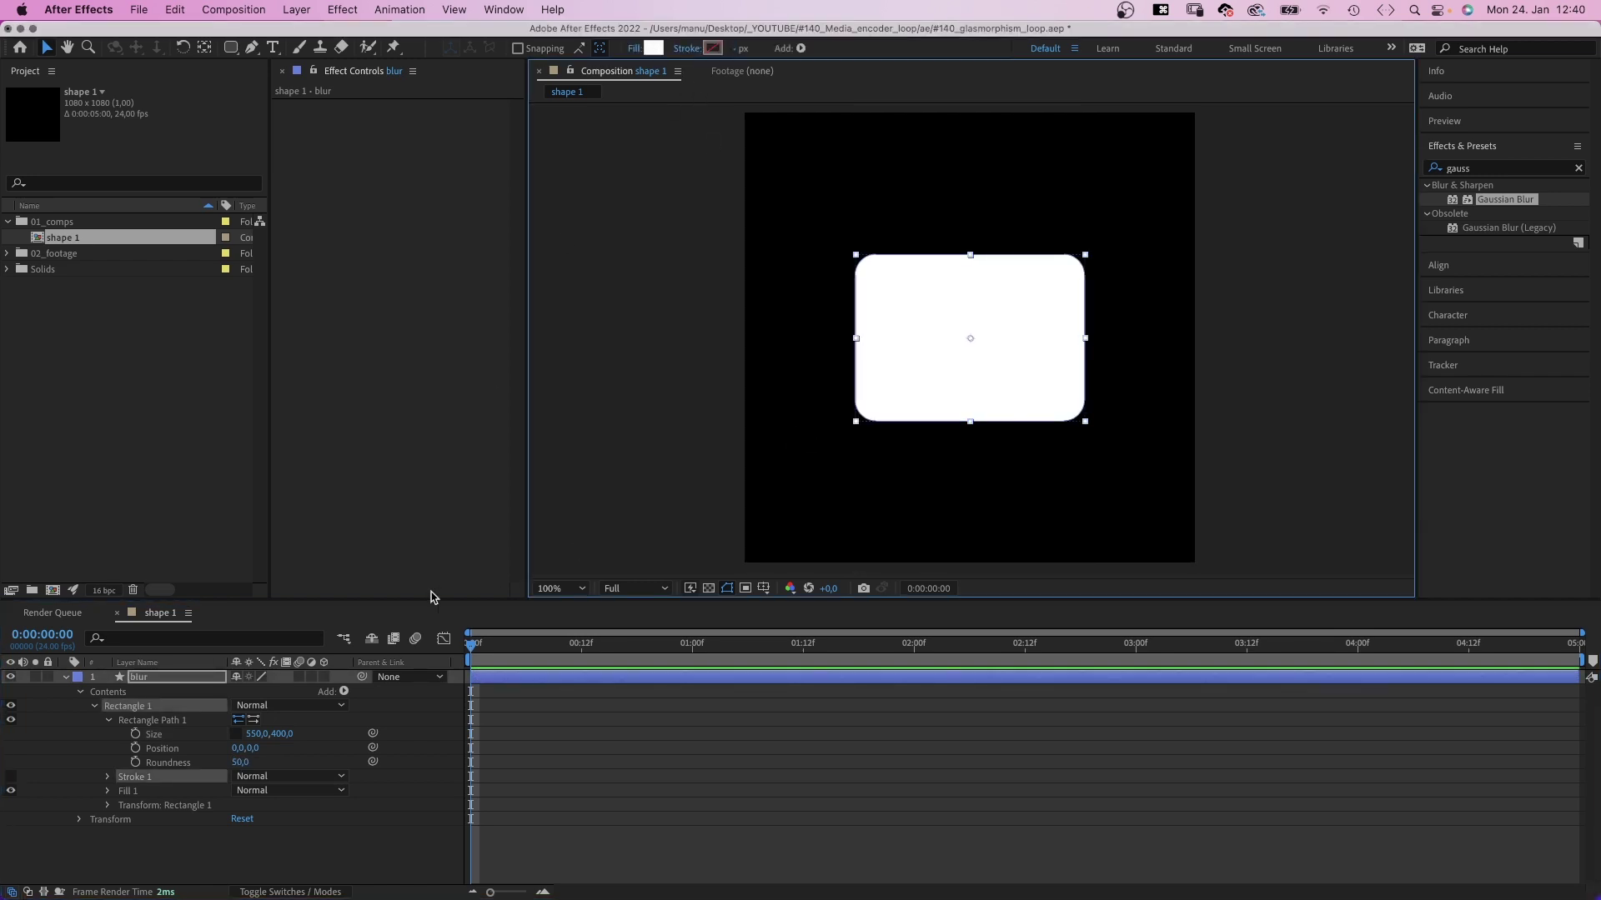
Step: Duplicate the blur layer and rename the copy 'glas'
key("super+d")
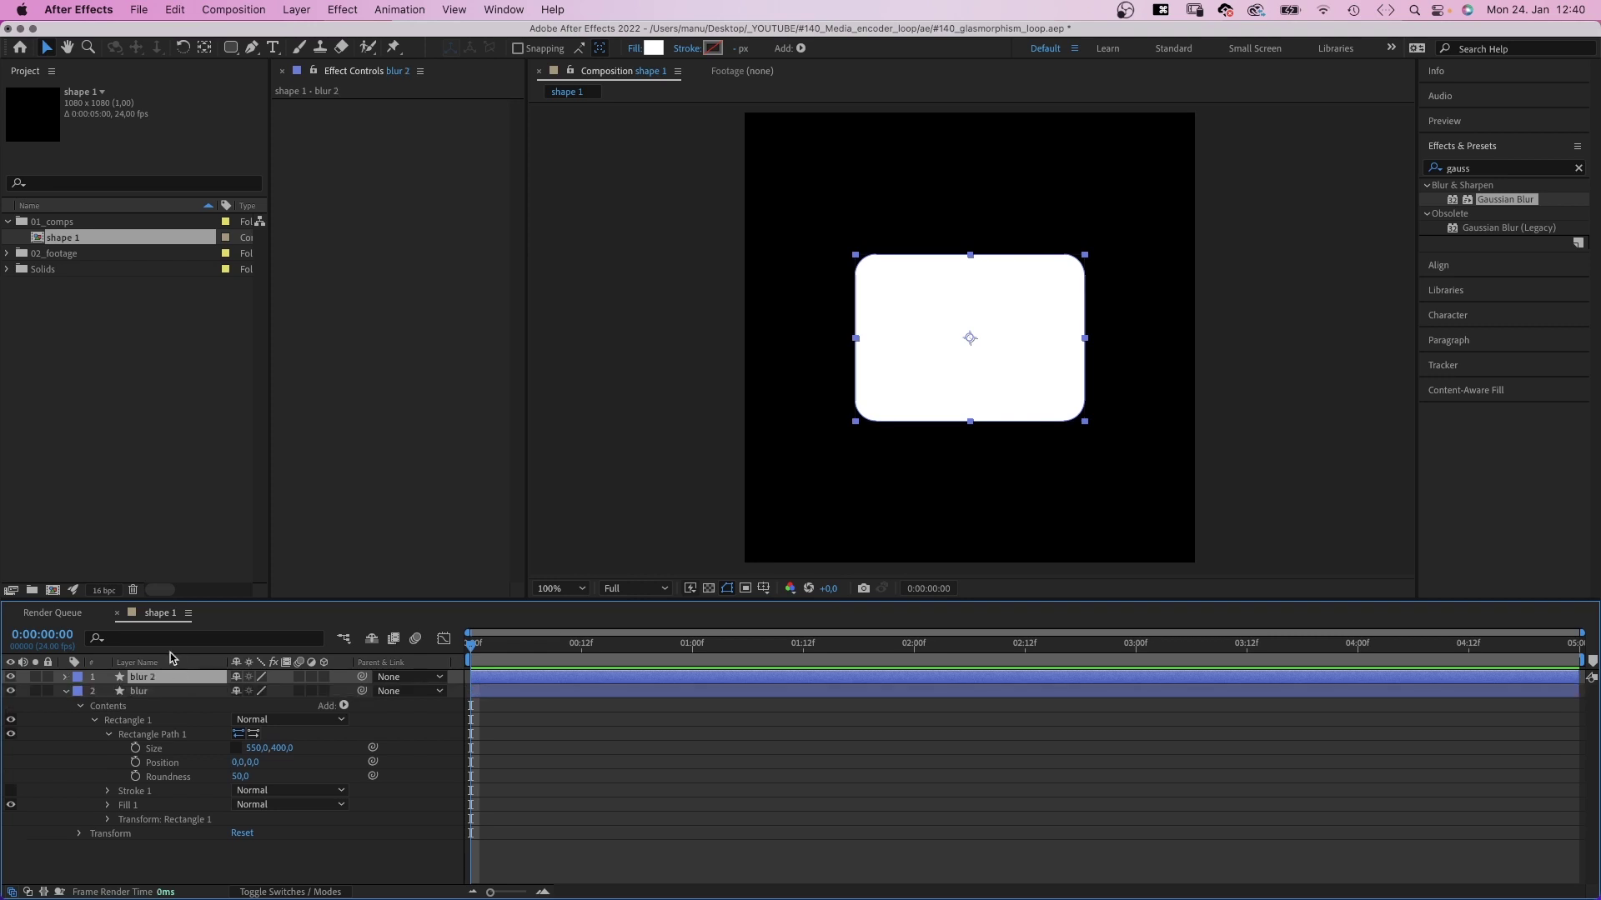
key("Return")
type("glas")
key("Return")
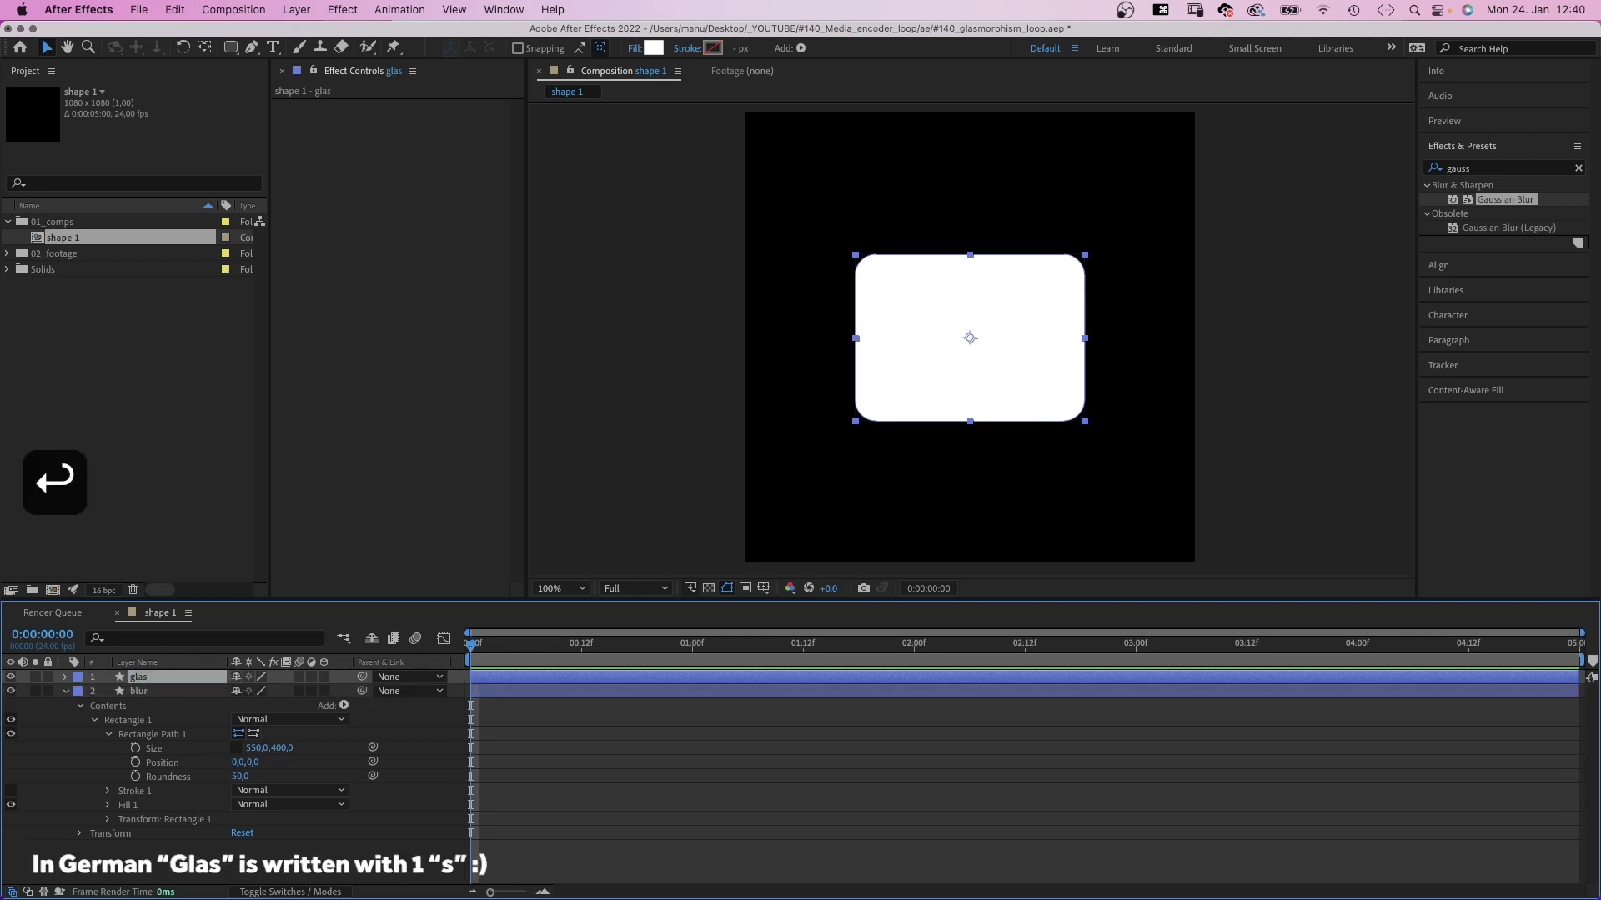
Step: Pick-whip glas's rectangle Size and Roundness to blur's Size and Roundness
left_click(64, 677)
left_click(80, 692)
left_click(95, 706)
left_click(109, 720)
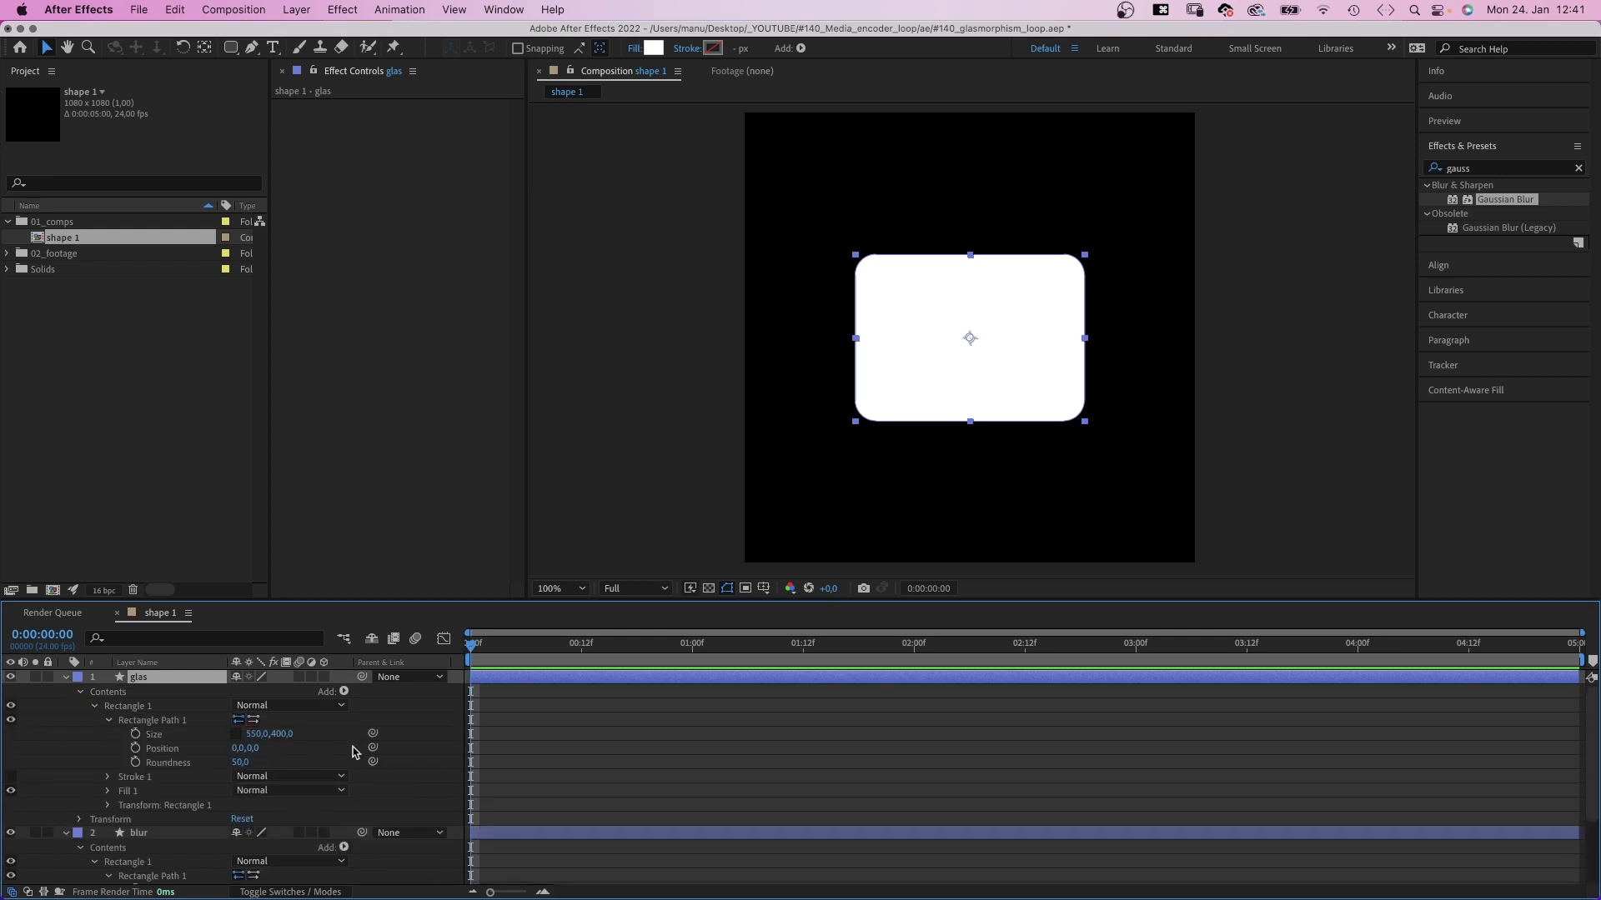
left_click_drag(372, 737, 195, 790)
left_click_drag(373, 705, 166, 865)
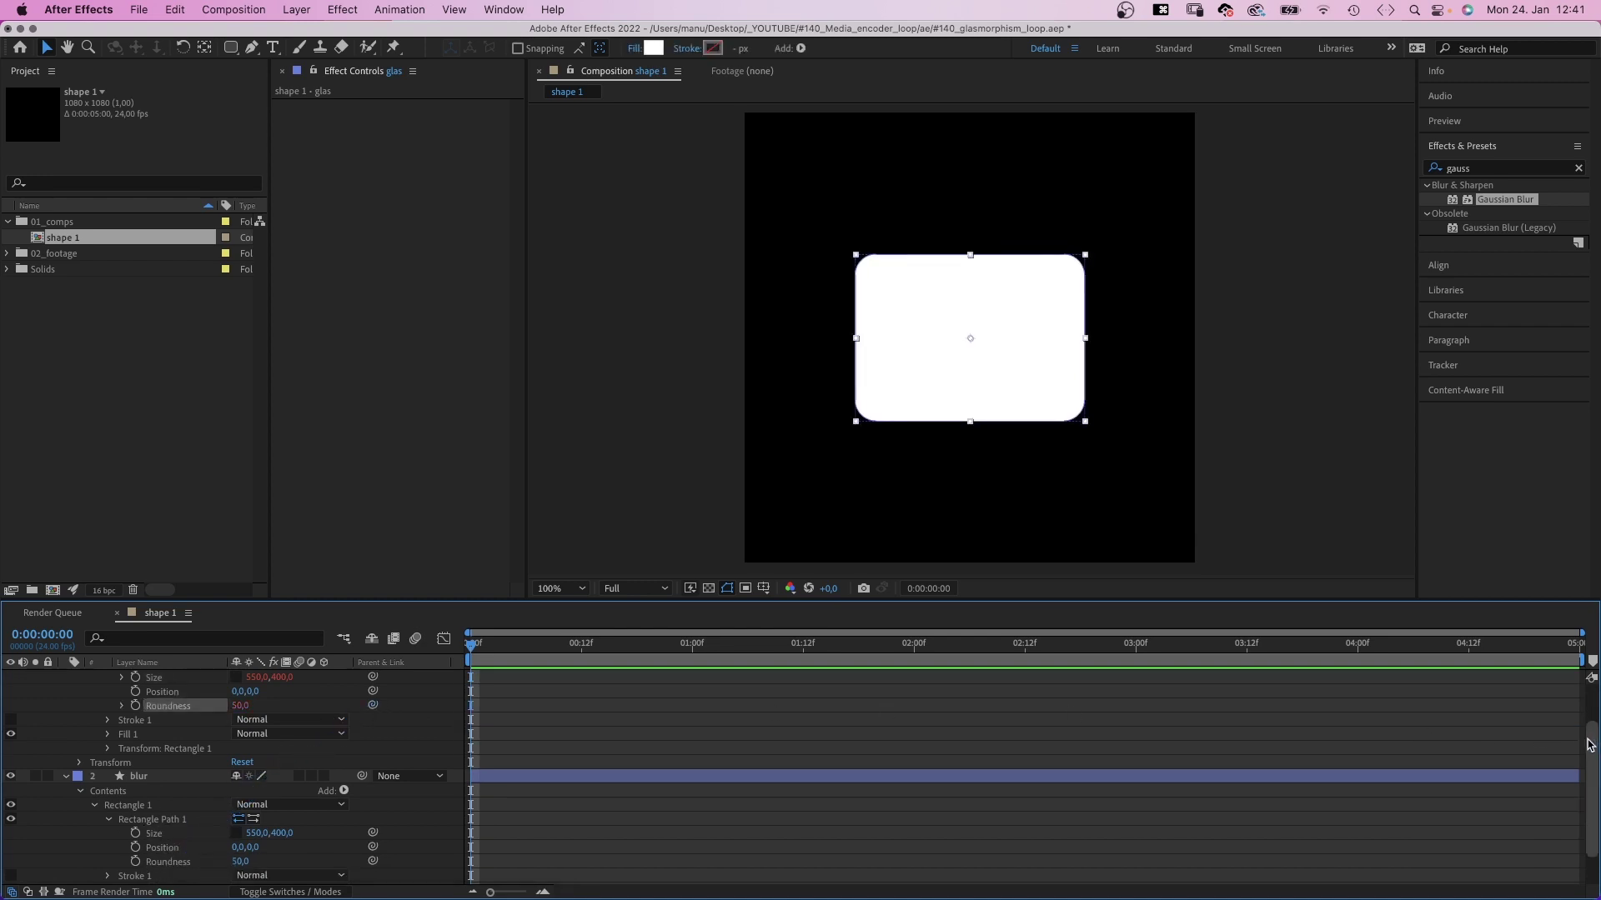
left_click_drag(1589, 744, 1589, 711)
left_click(66, 678)
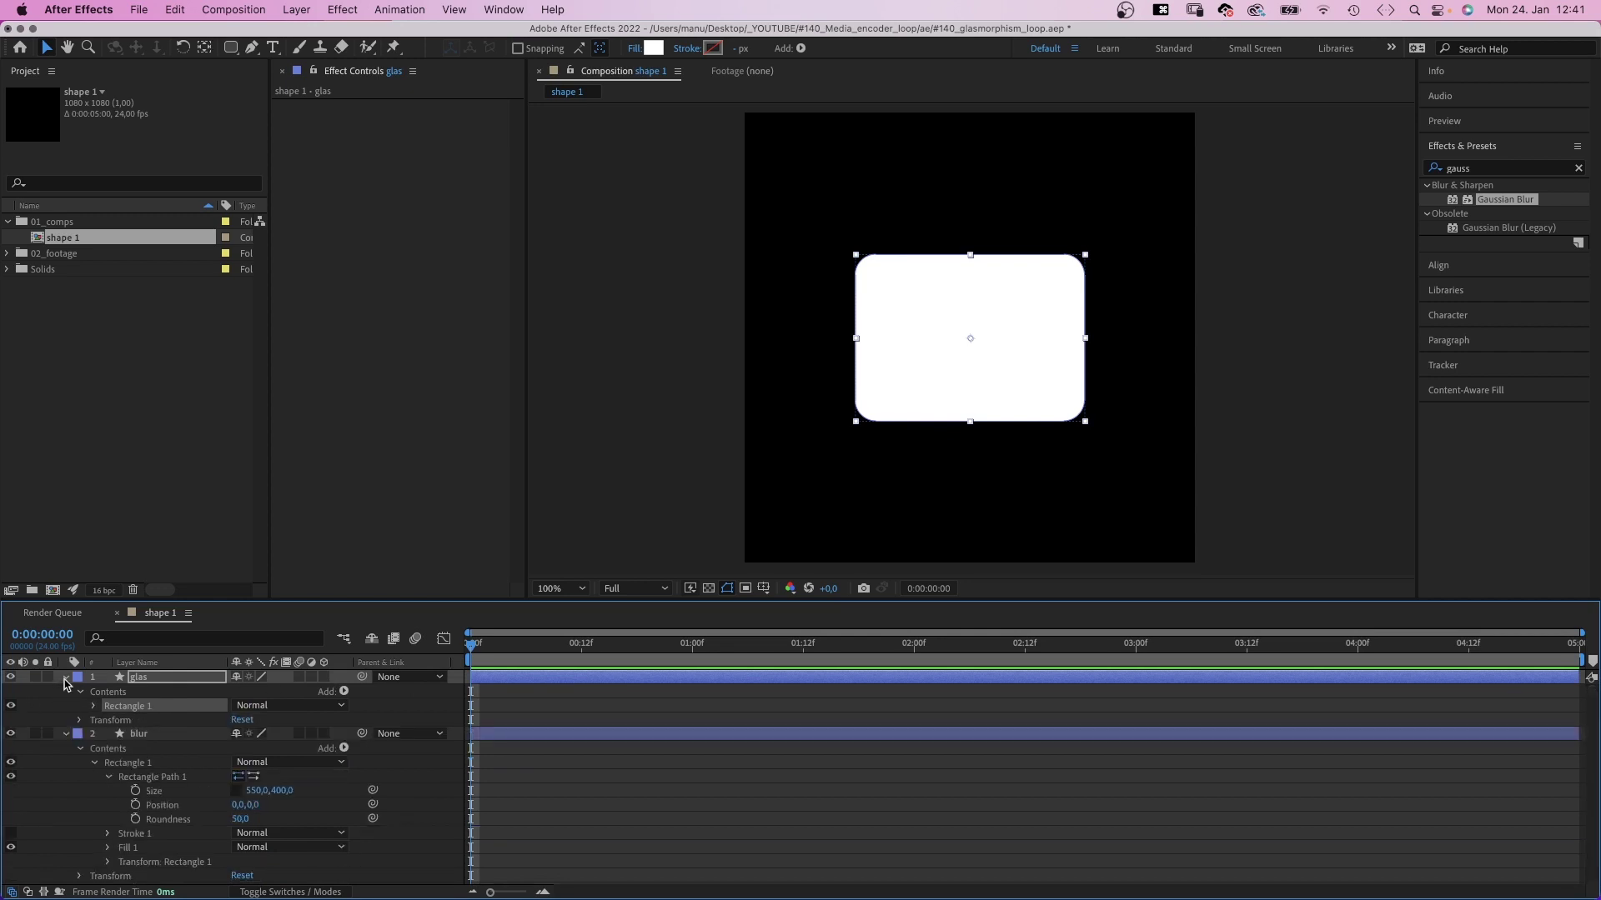
Step: Hide glas and apply Gaussian Blur with Blurriness 25 to the blur layer
left_click(10, 678)
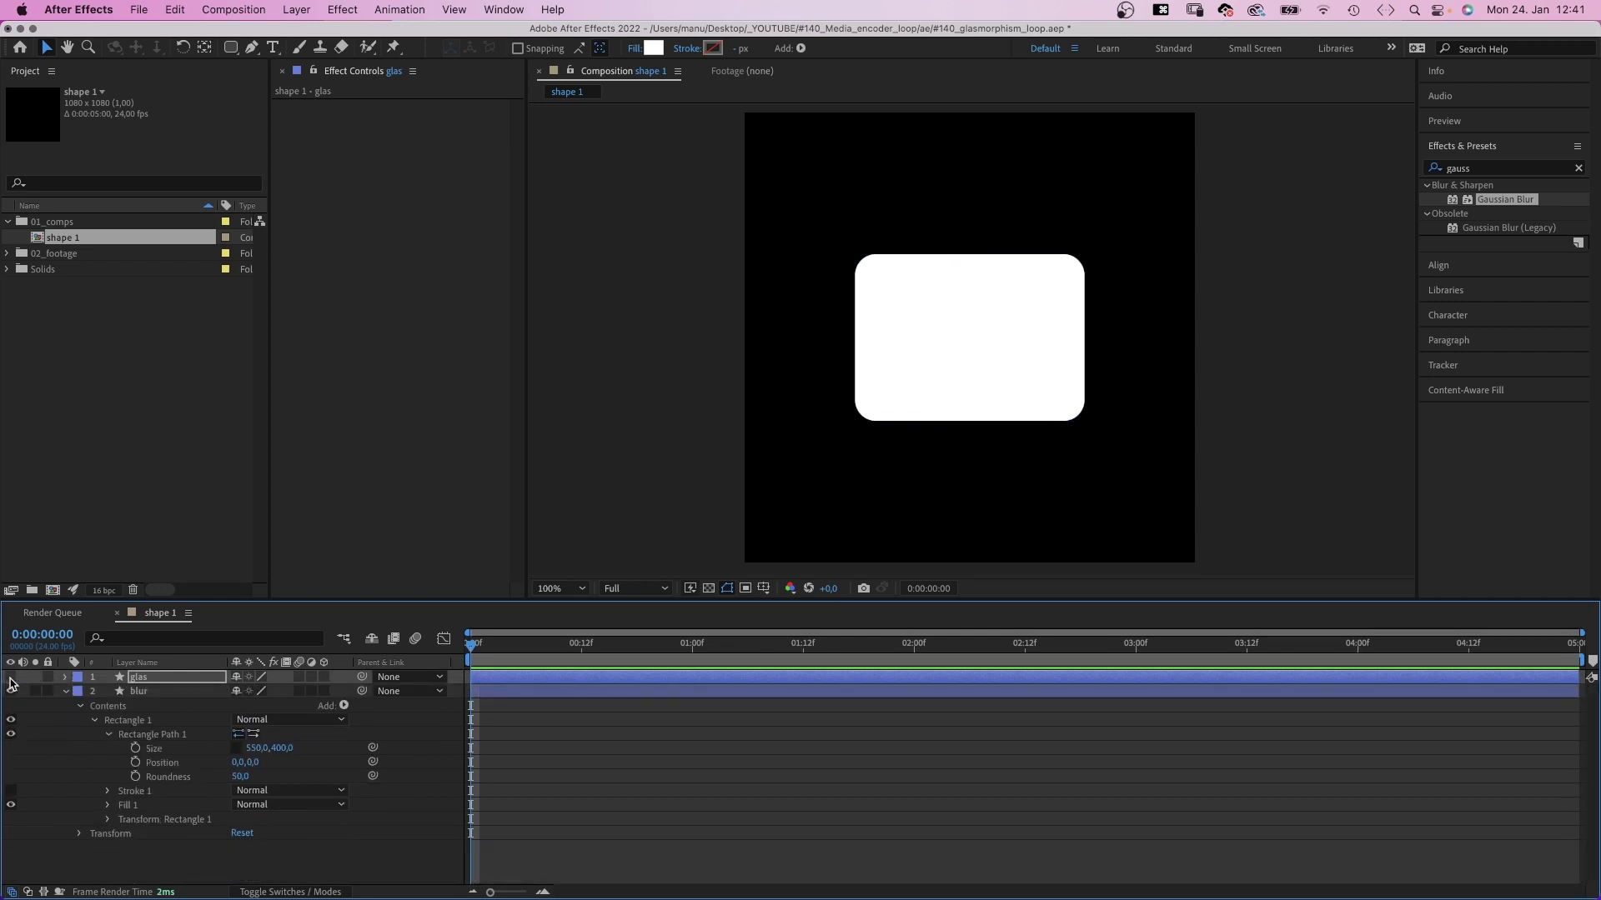
left_click(138, 693)
left_click(1470, 171)
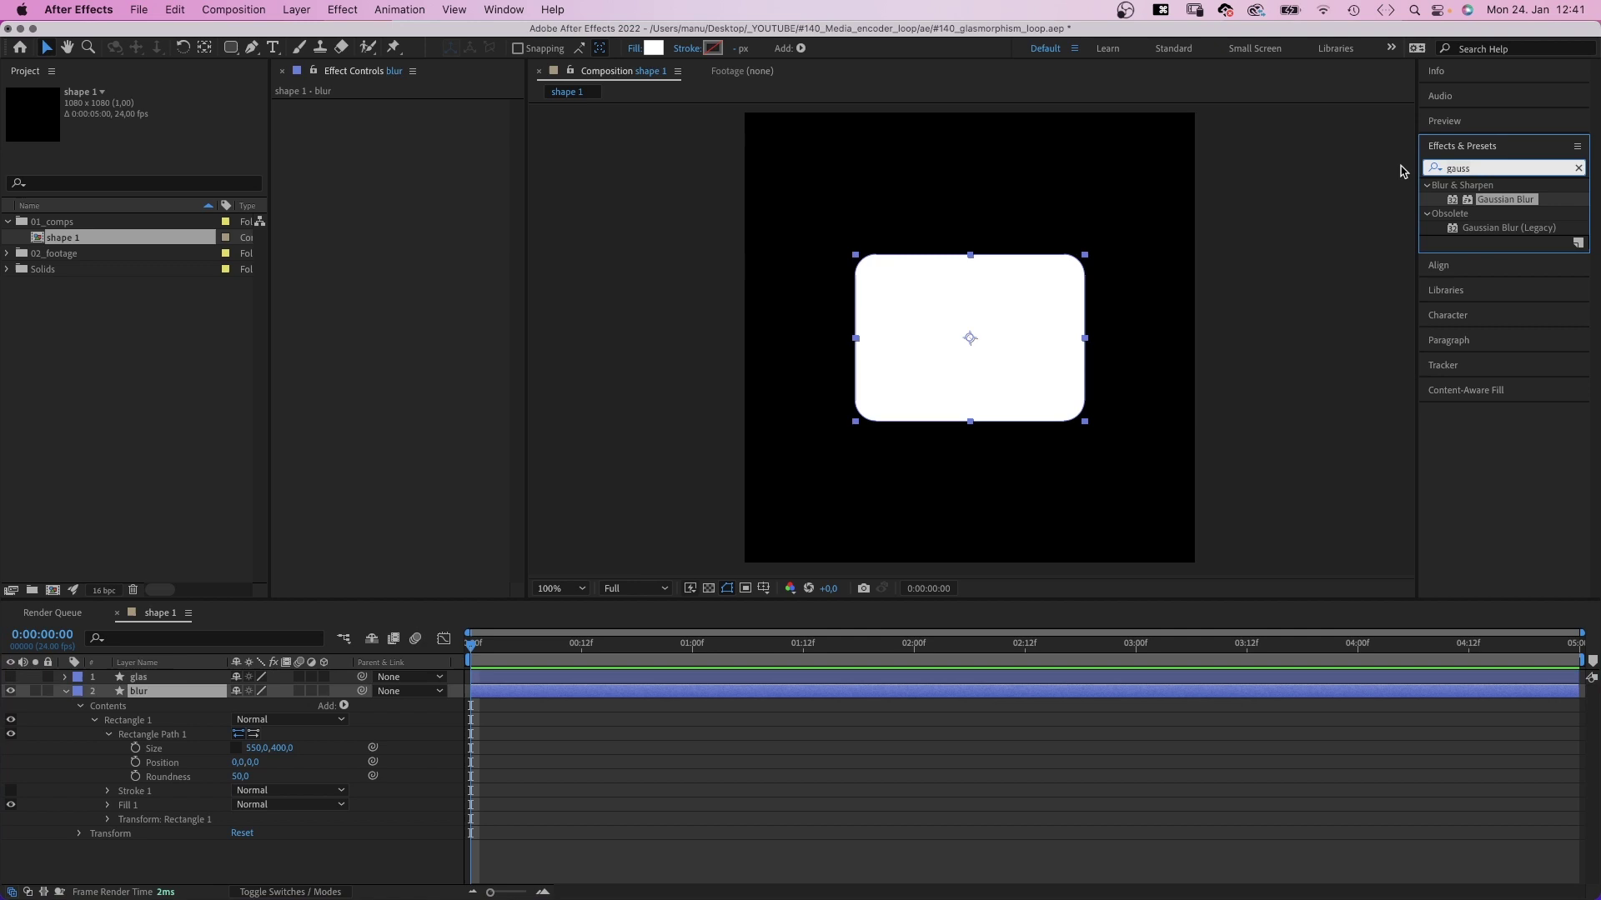
type("gaussian")
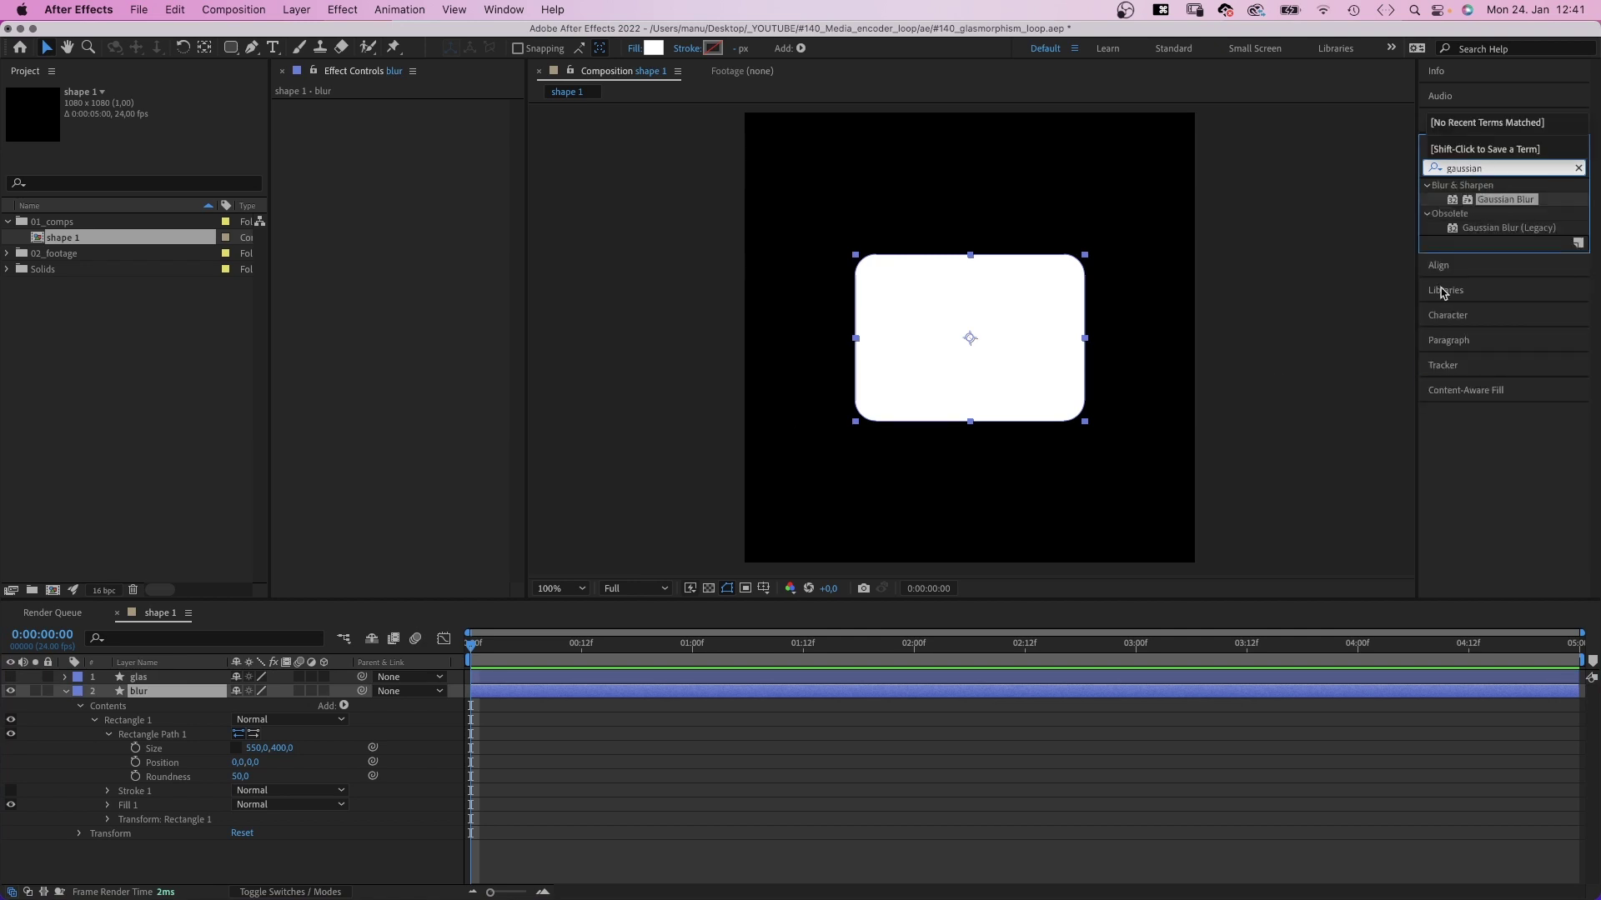
left_click_drag(1448, 202, 360, 233)
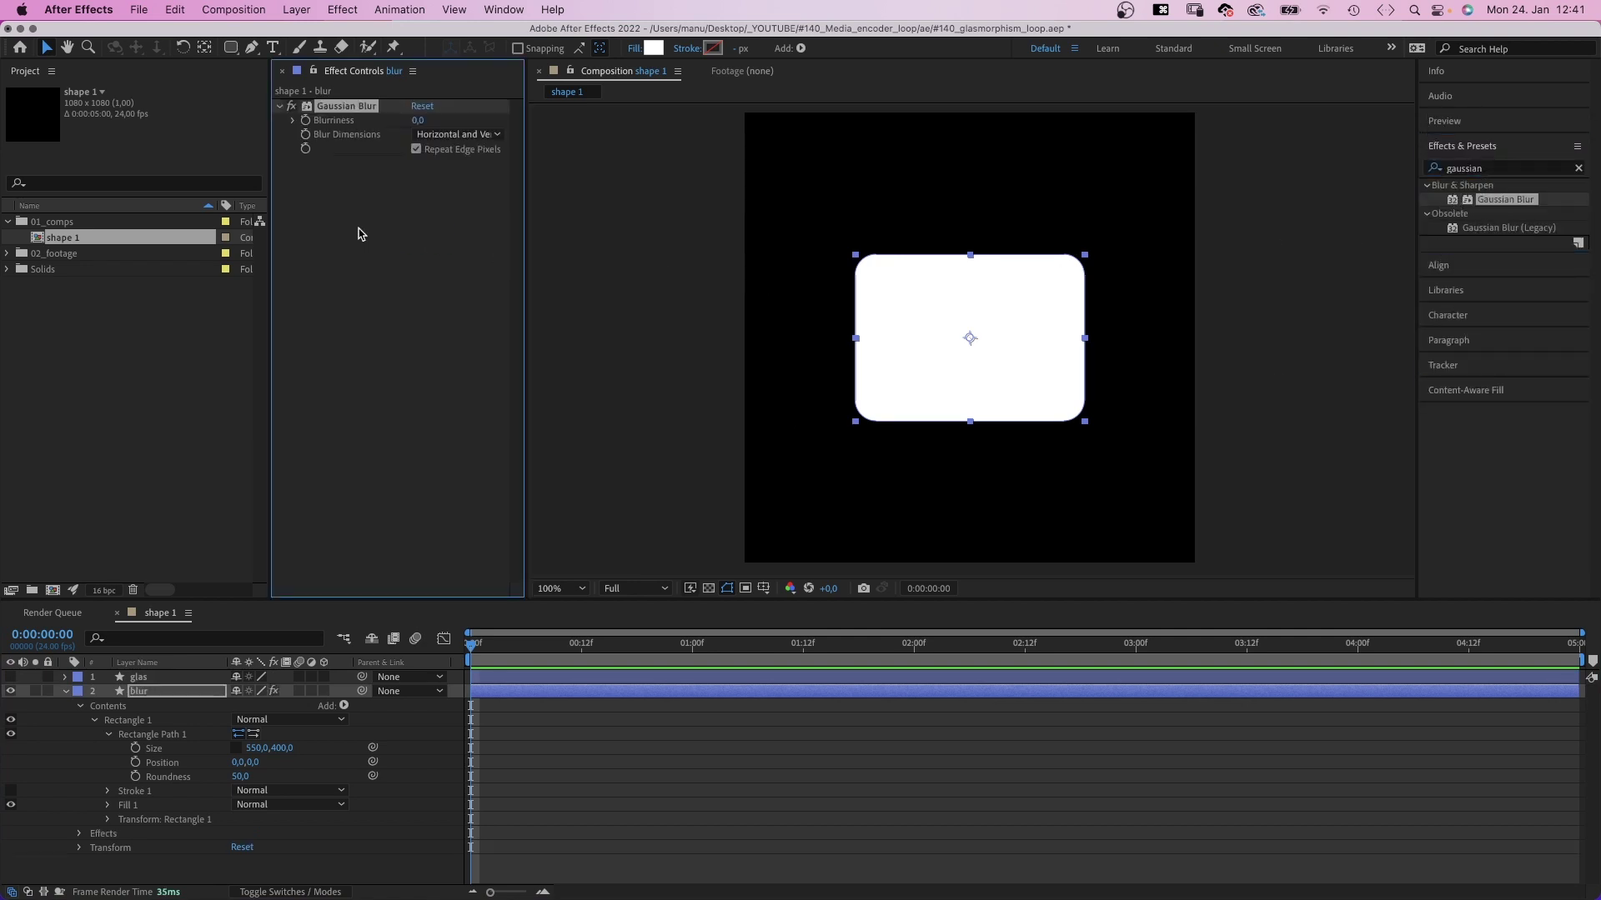
left_click(417, 120)
type("25")
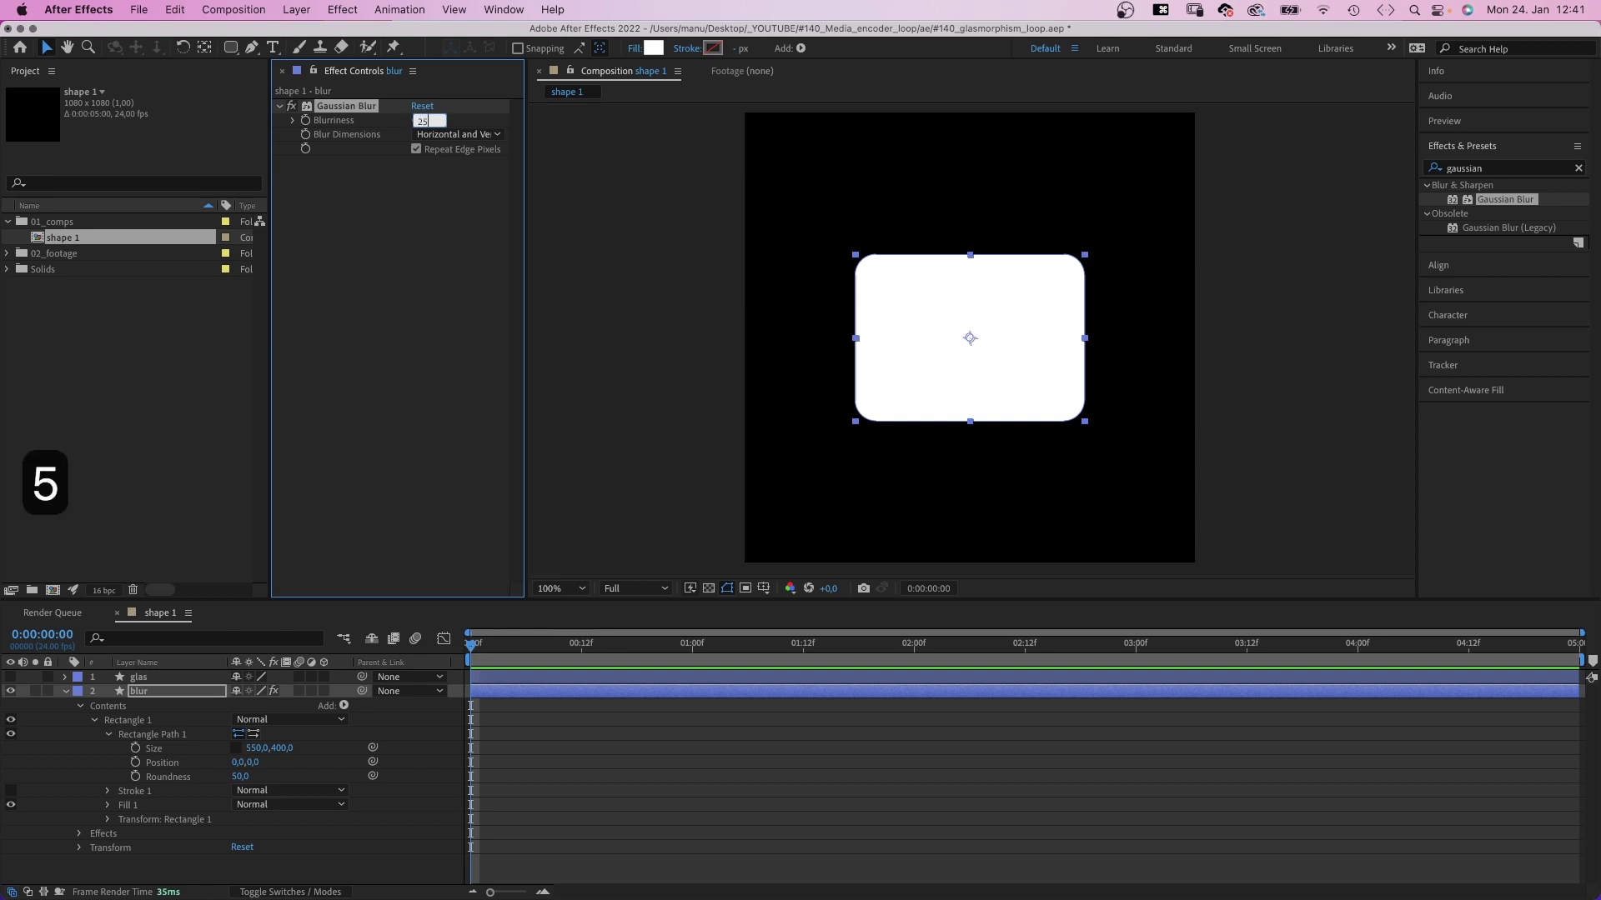
key("Return")
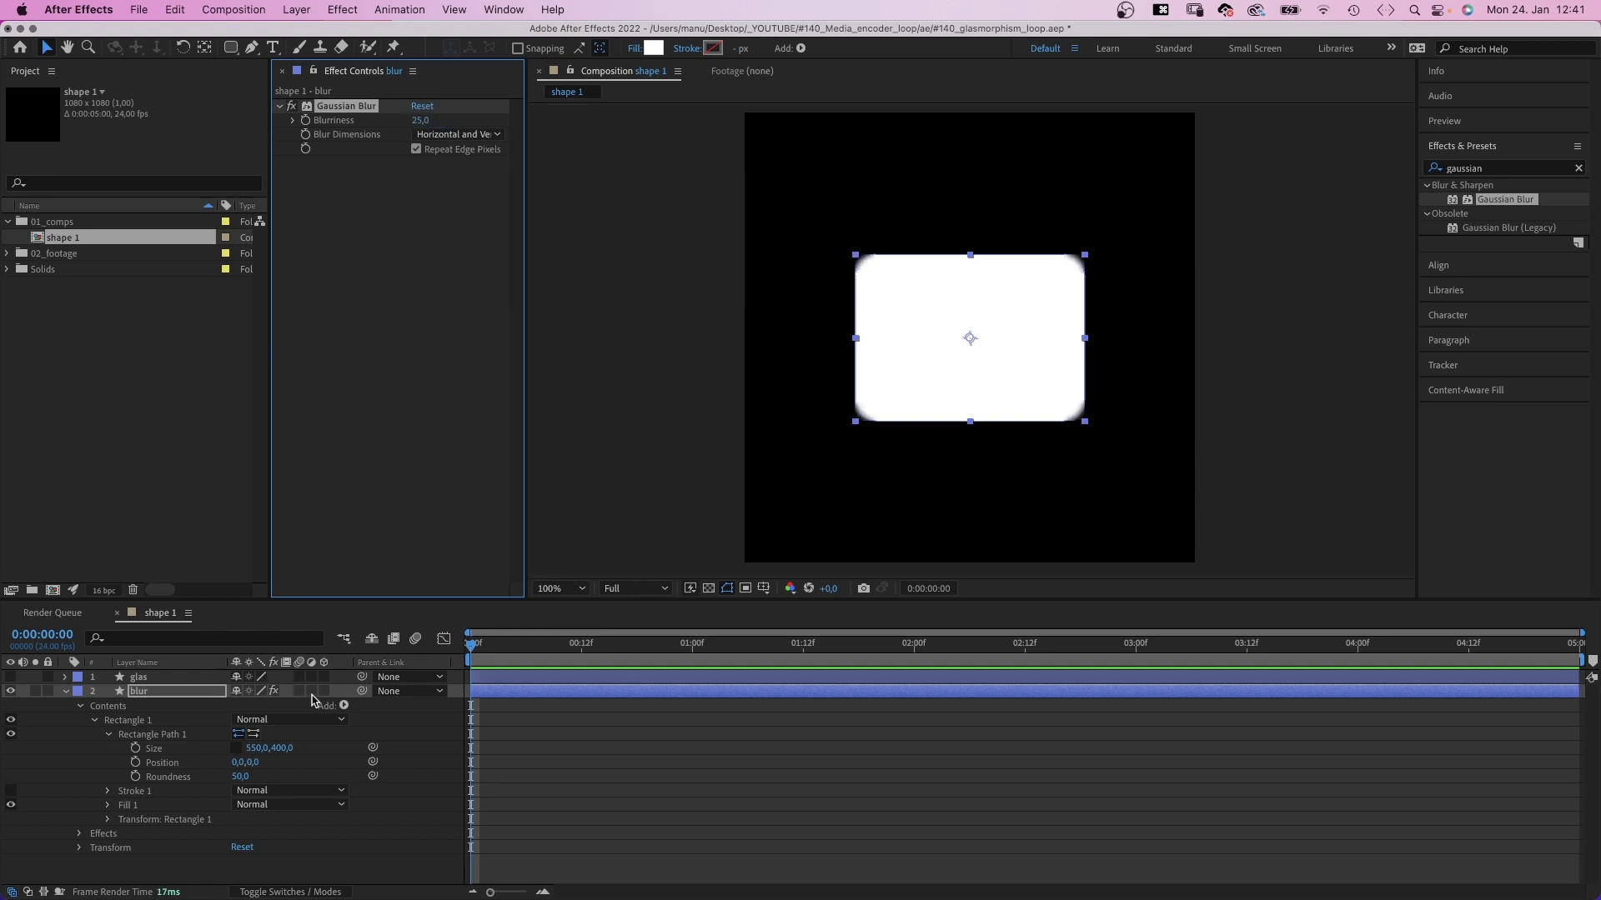
Step: Make blur an adjustment layer and show the glas layer again
left_click(311, 691)
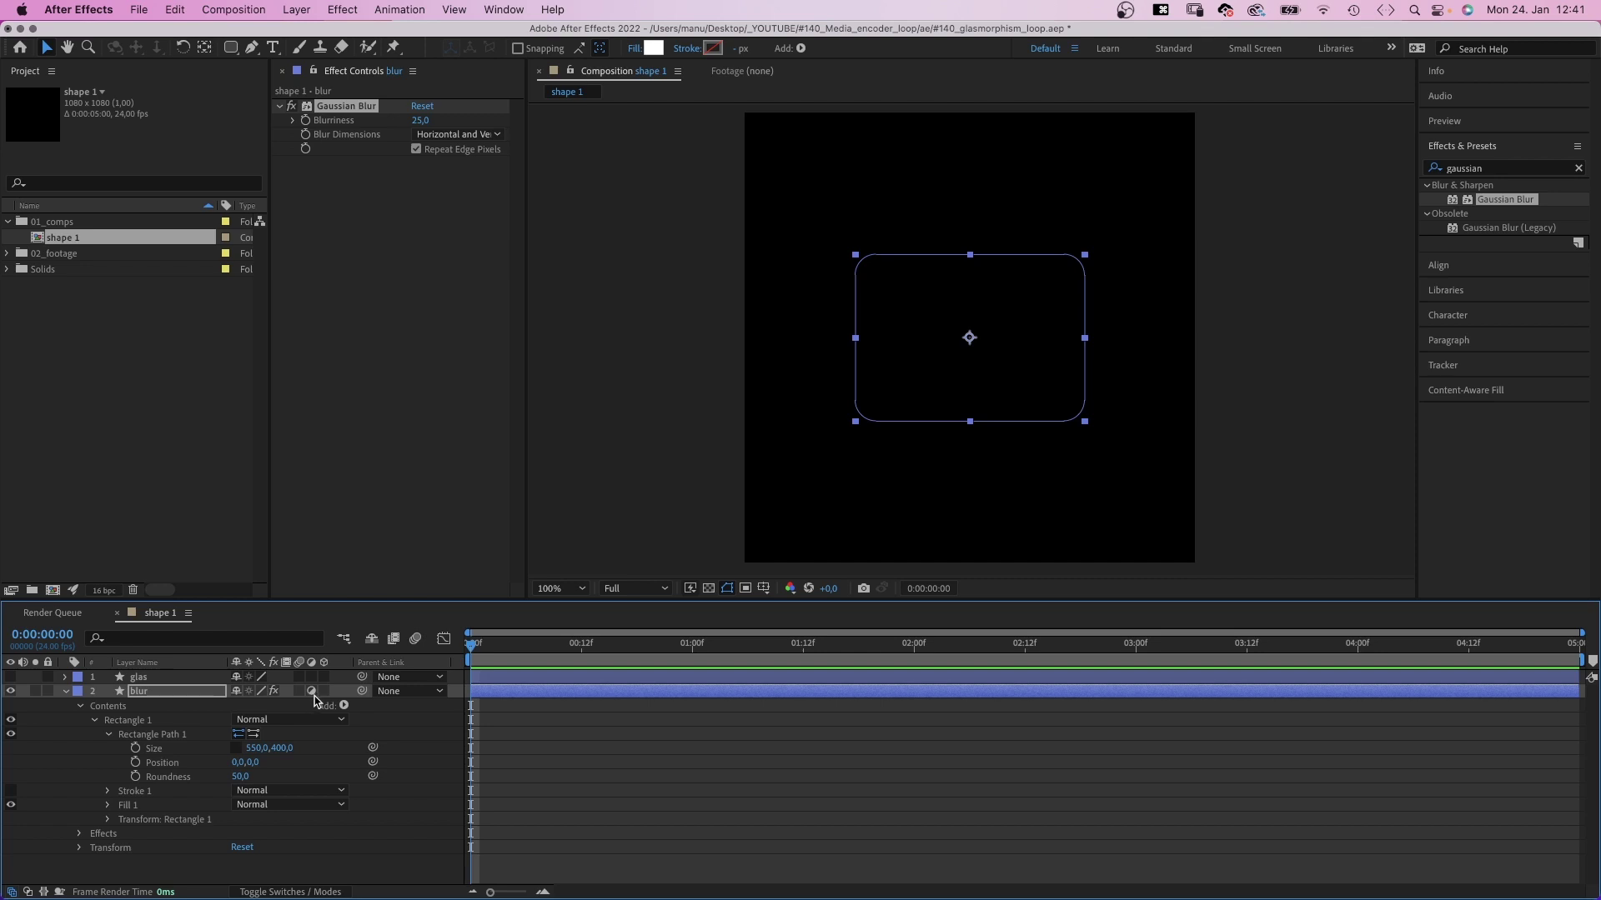
left_click(11, 678)
left_click(142, 676)
Step: Change the glas rectangle's fill type to Linear Gradient
left_click(66, 692)
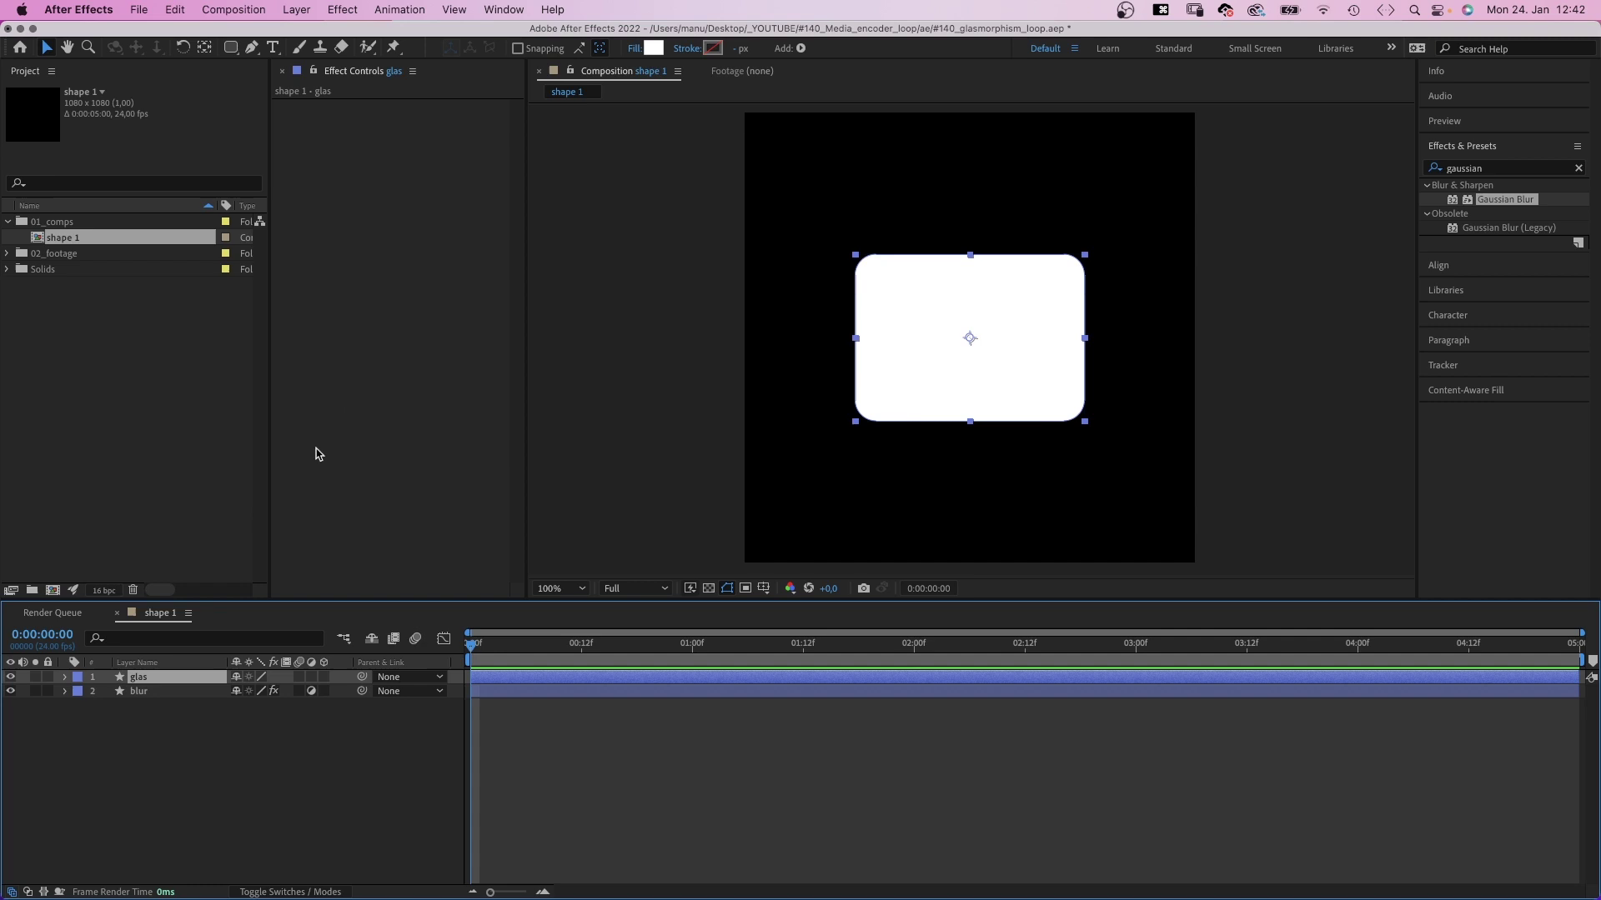
left_click(634, 48)
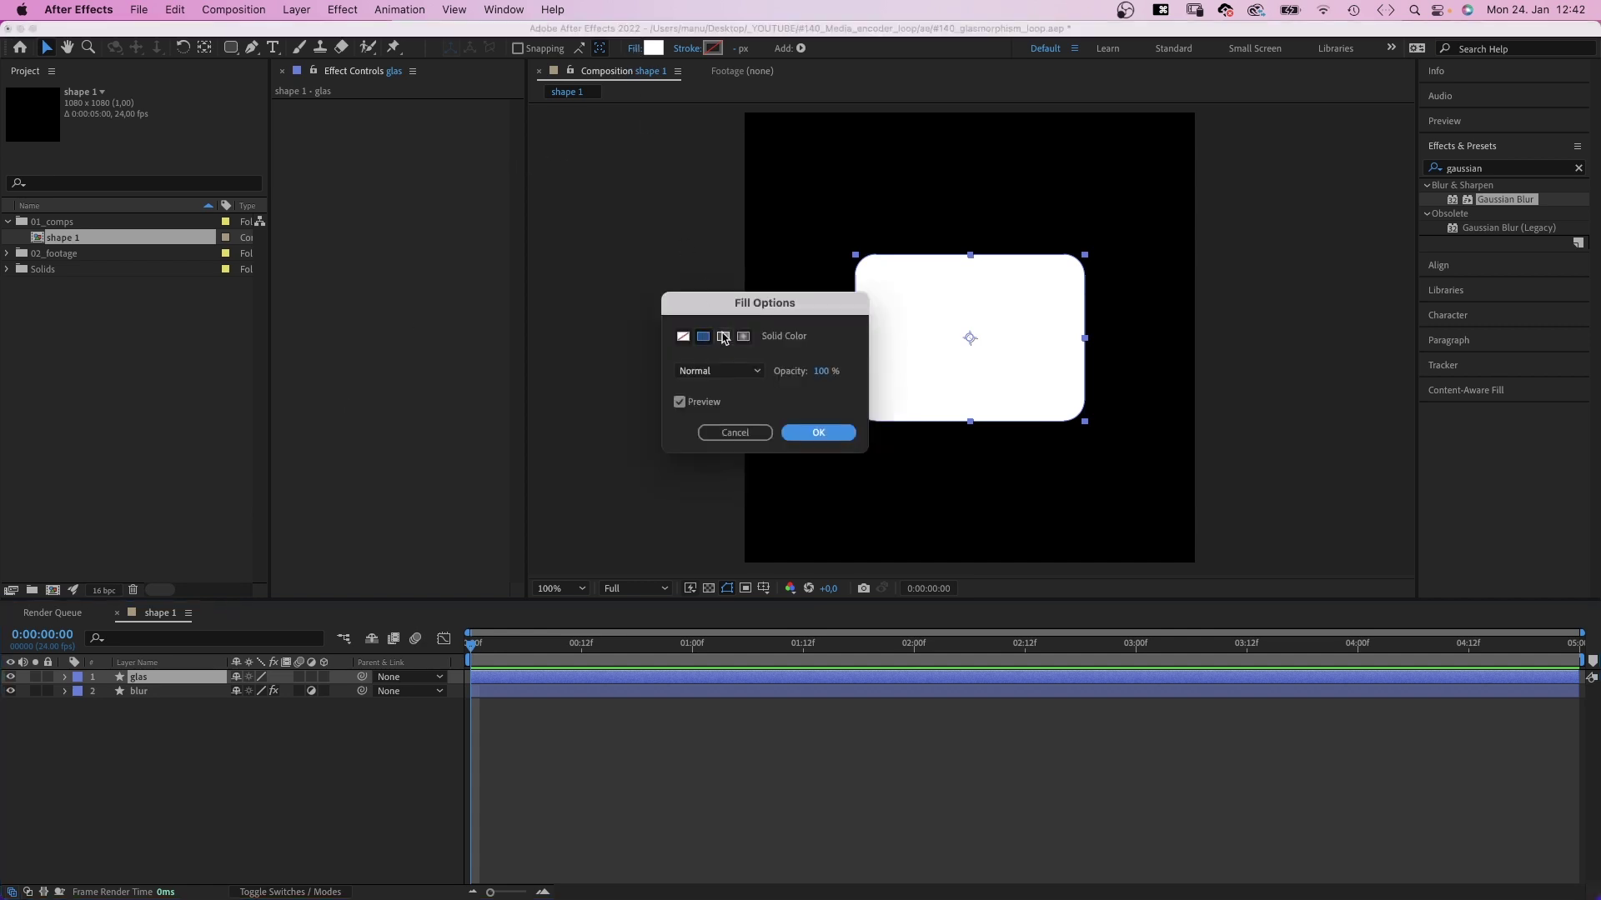
left_click(723, 337)
left_click(818, 432)
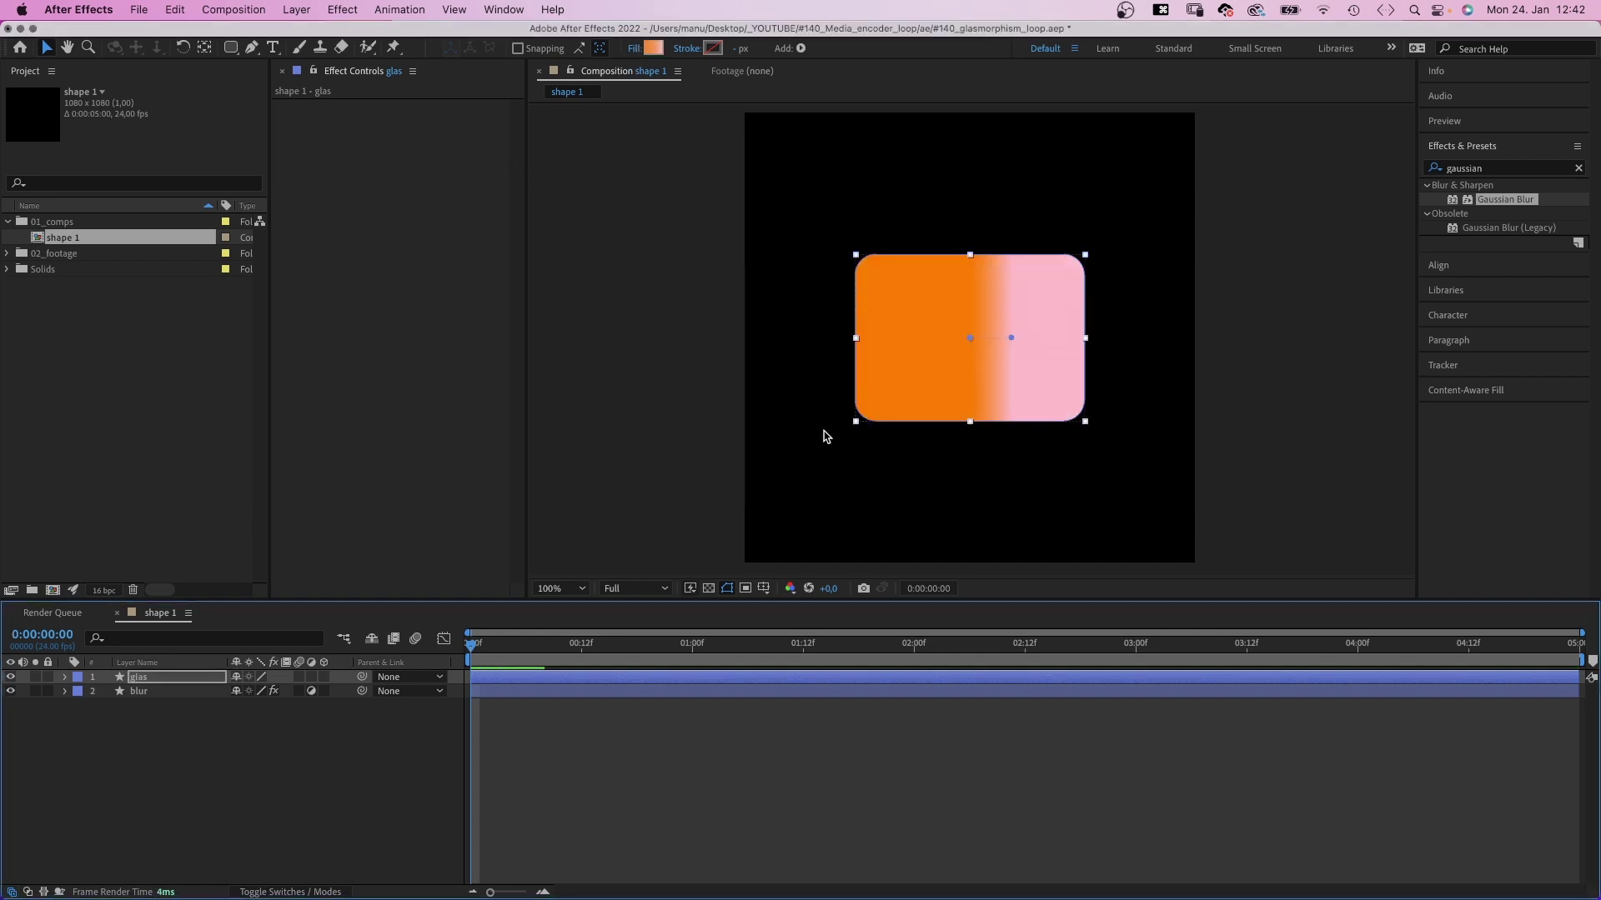
Step: Set the gradient from deep pink to FFD4FF, 50% midpoint, running lower left to upper right
left_click(653, 49)
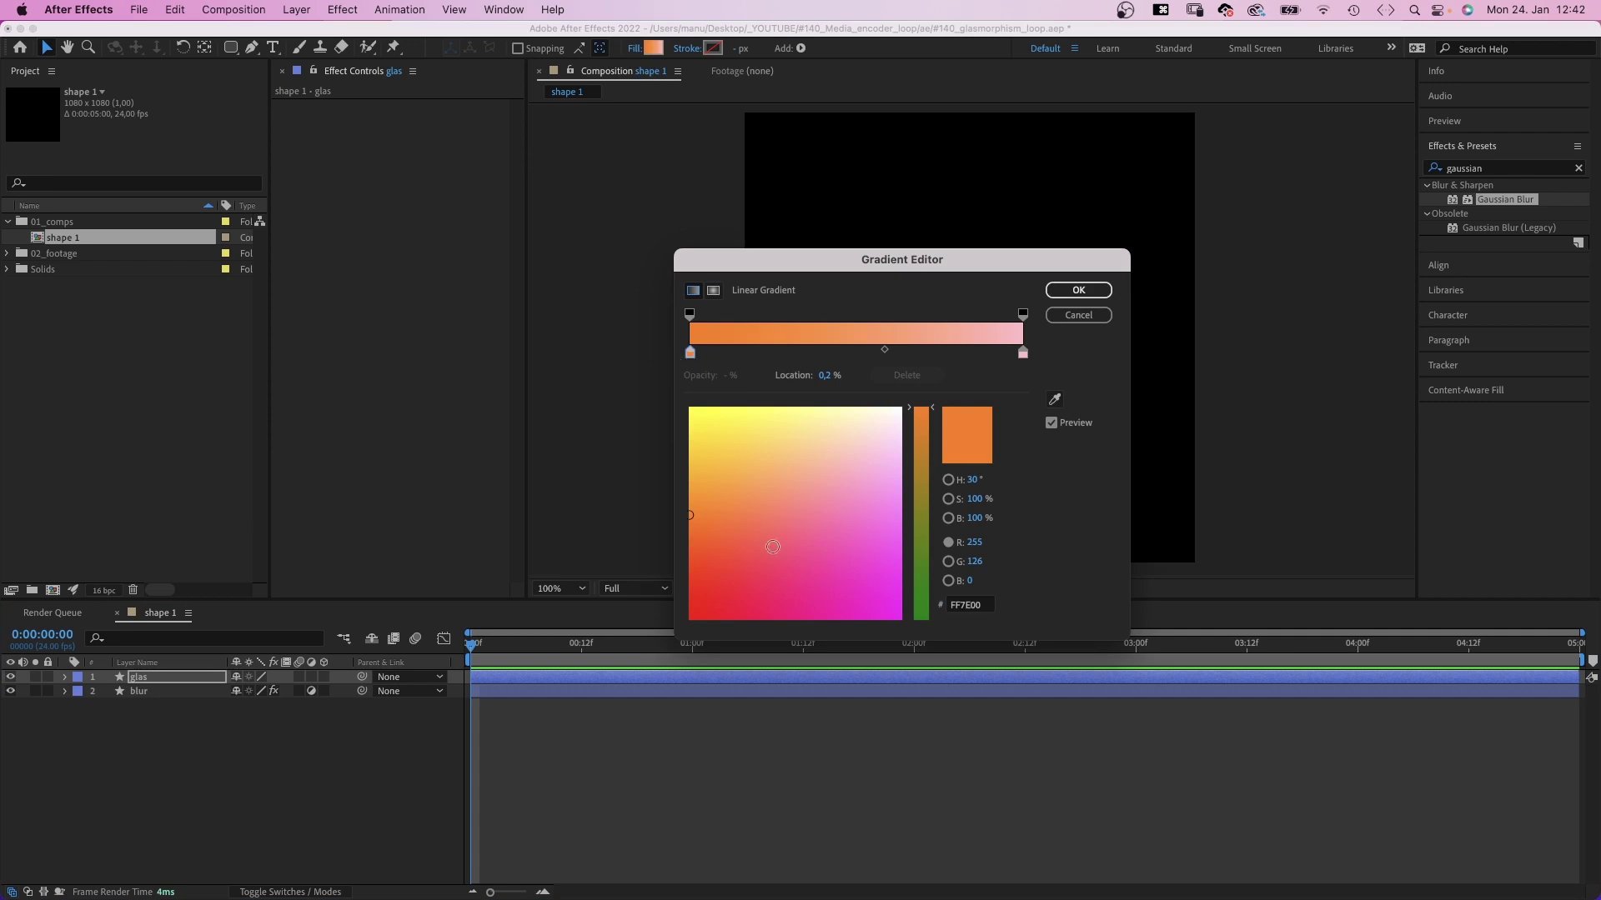
left_click_drag(773, 546, 769, 557)
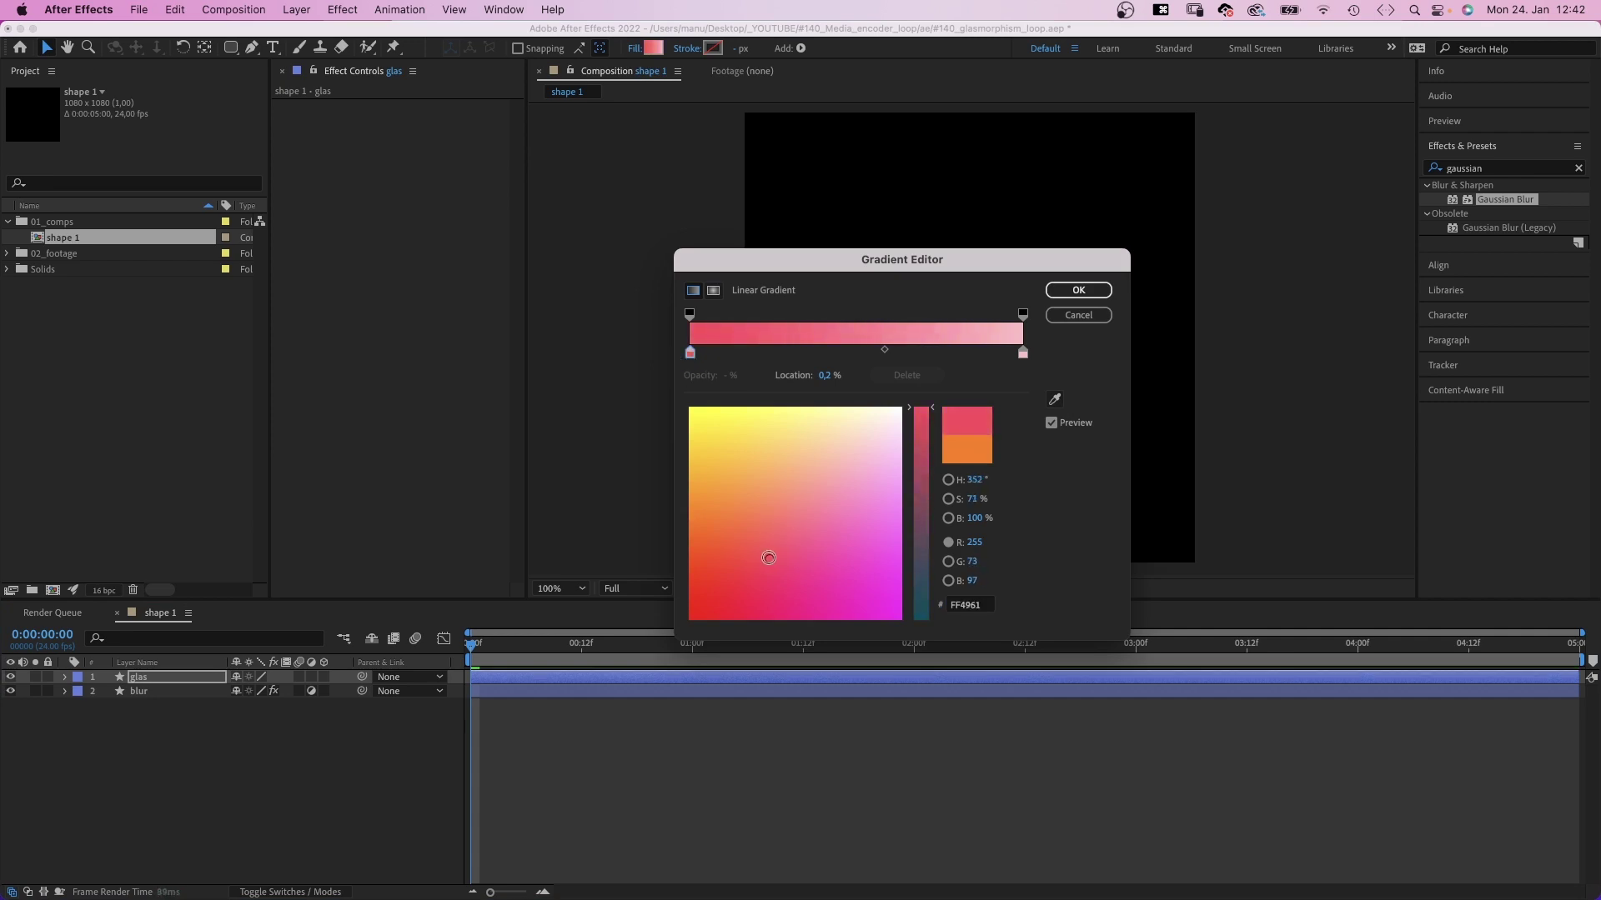
left_click(1023, 353)
left_click(903, 441)
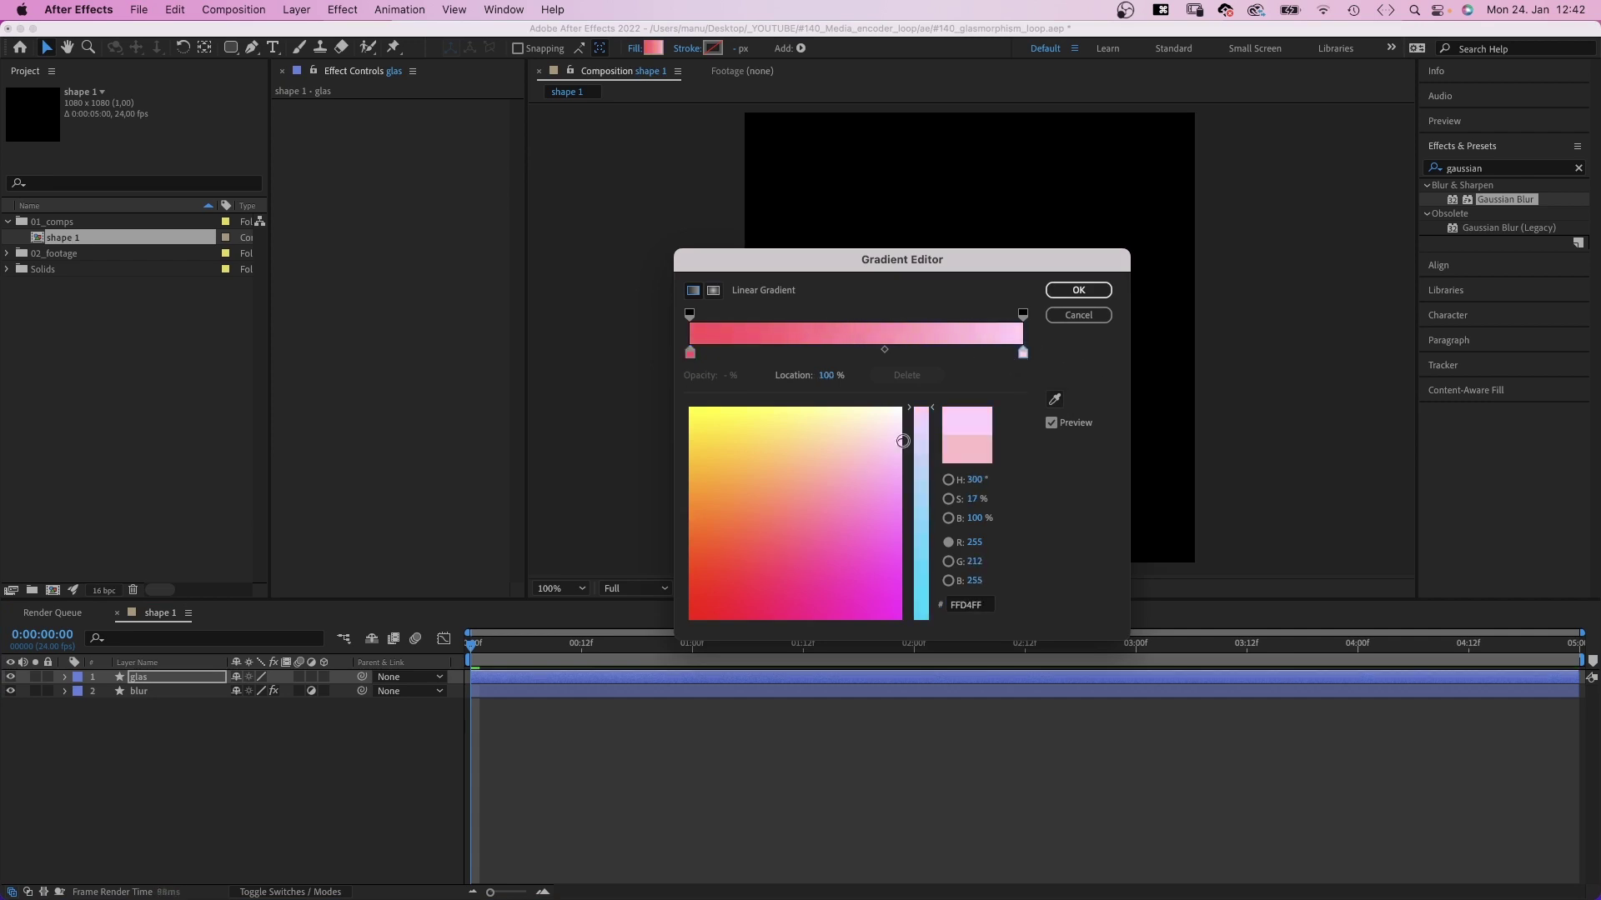
left_click_drag(884, 350, 858, 351)
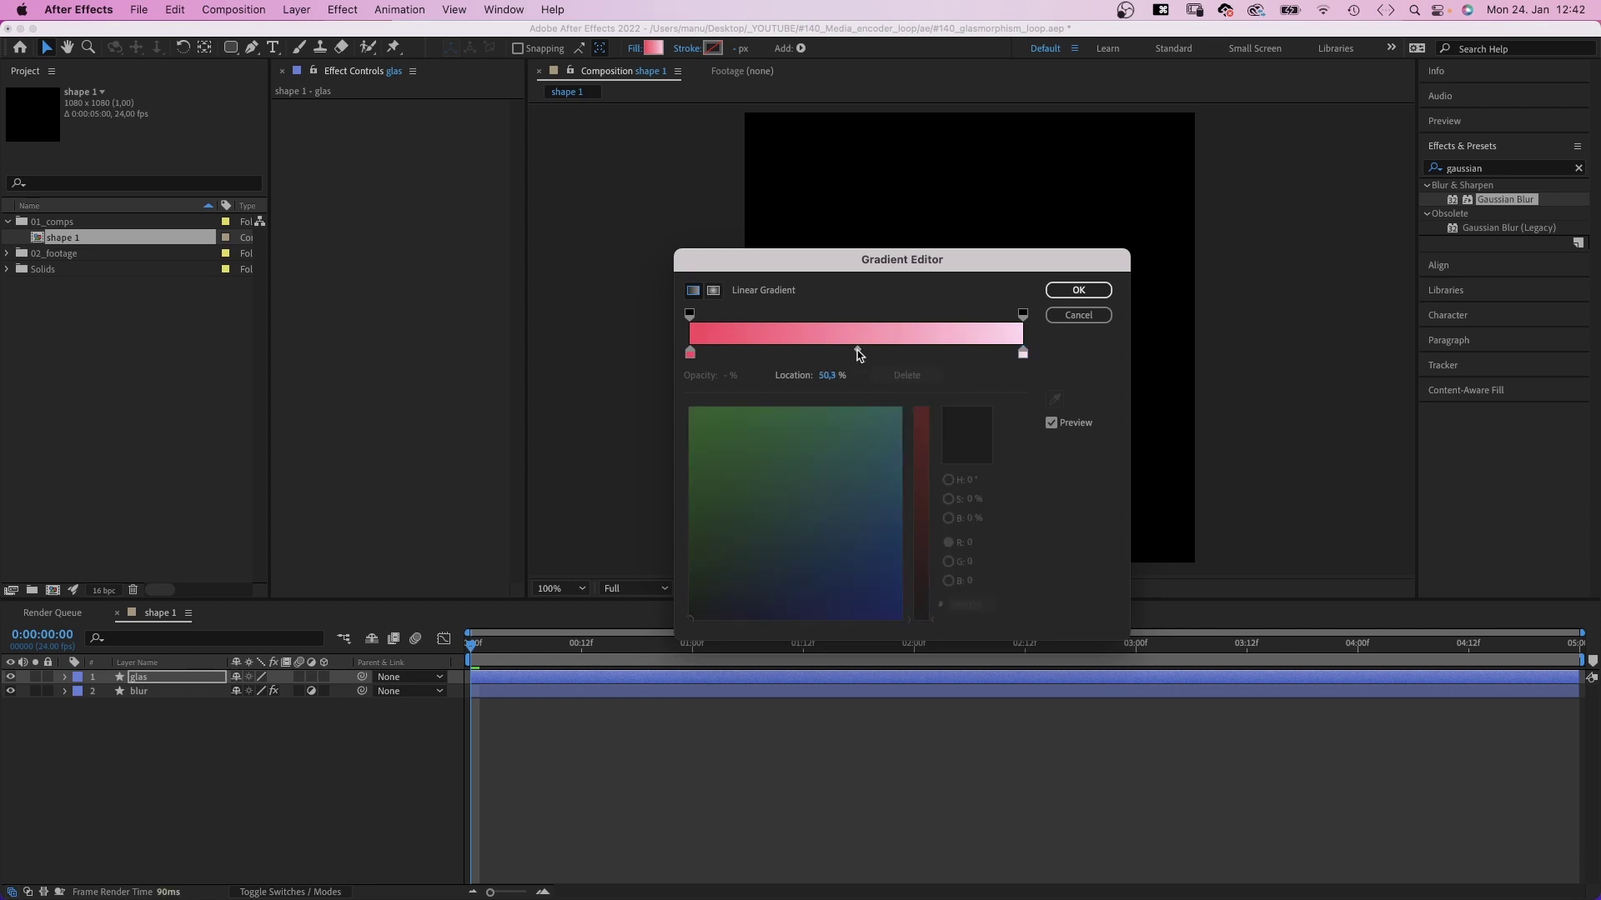
left_click(1078, 290)
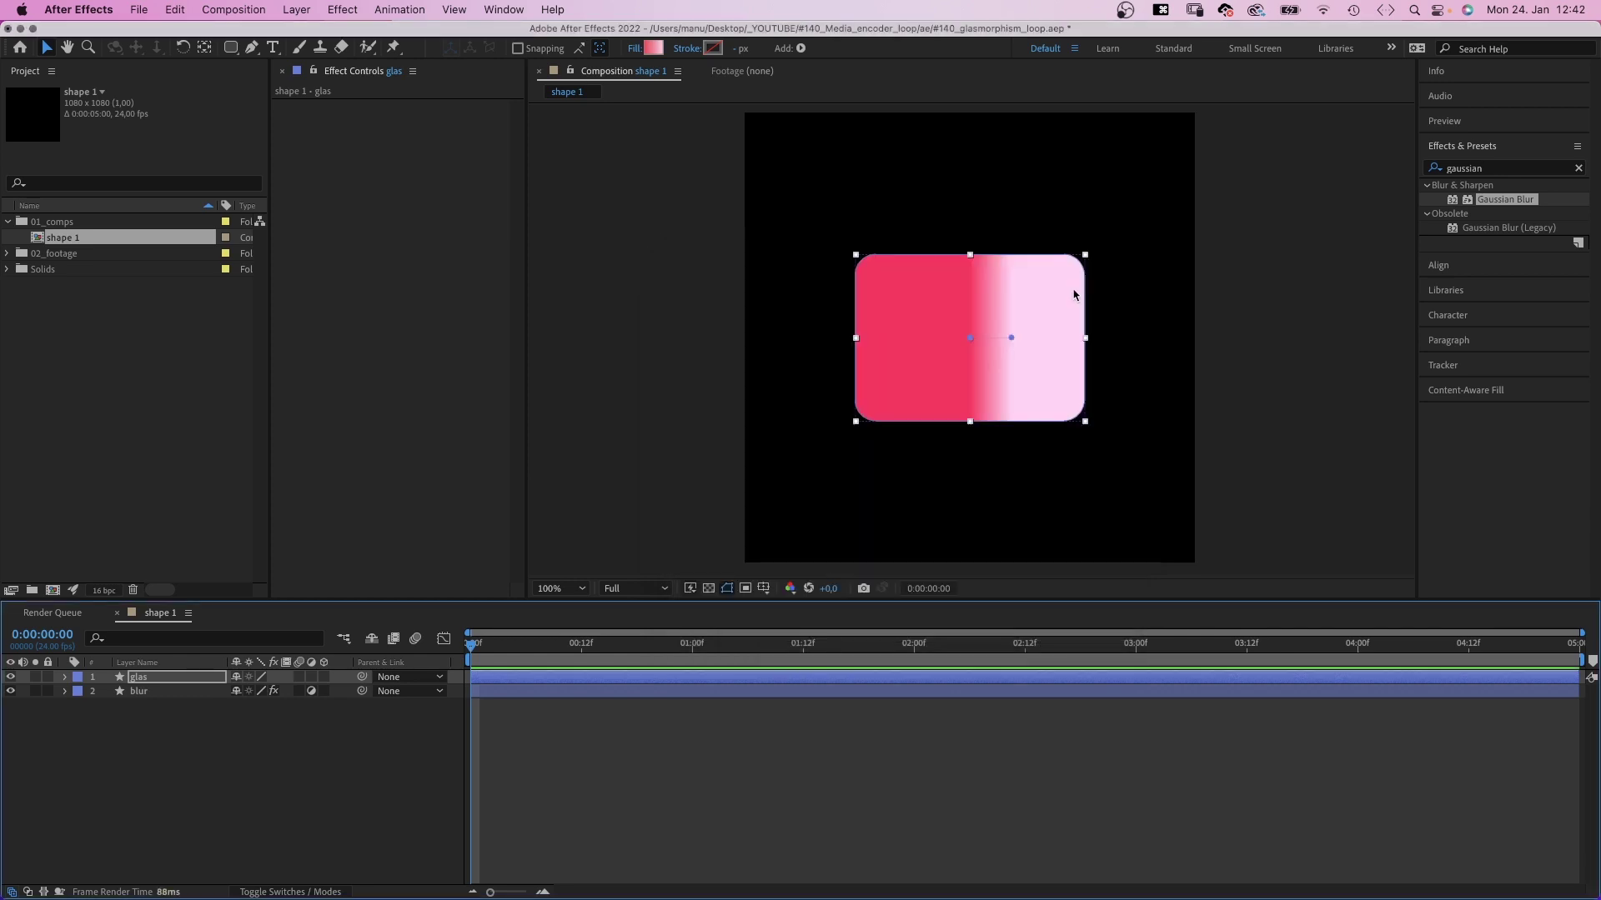
left_click_drag(967, 338, 873, 372)
left_click_drag(1012, 337, 1127, 286)
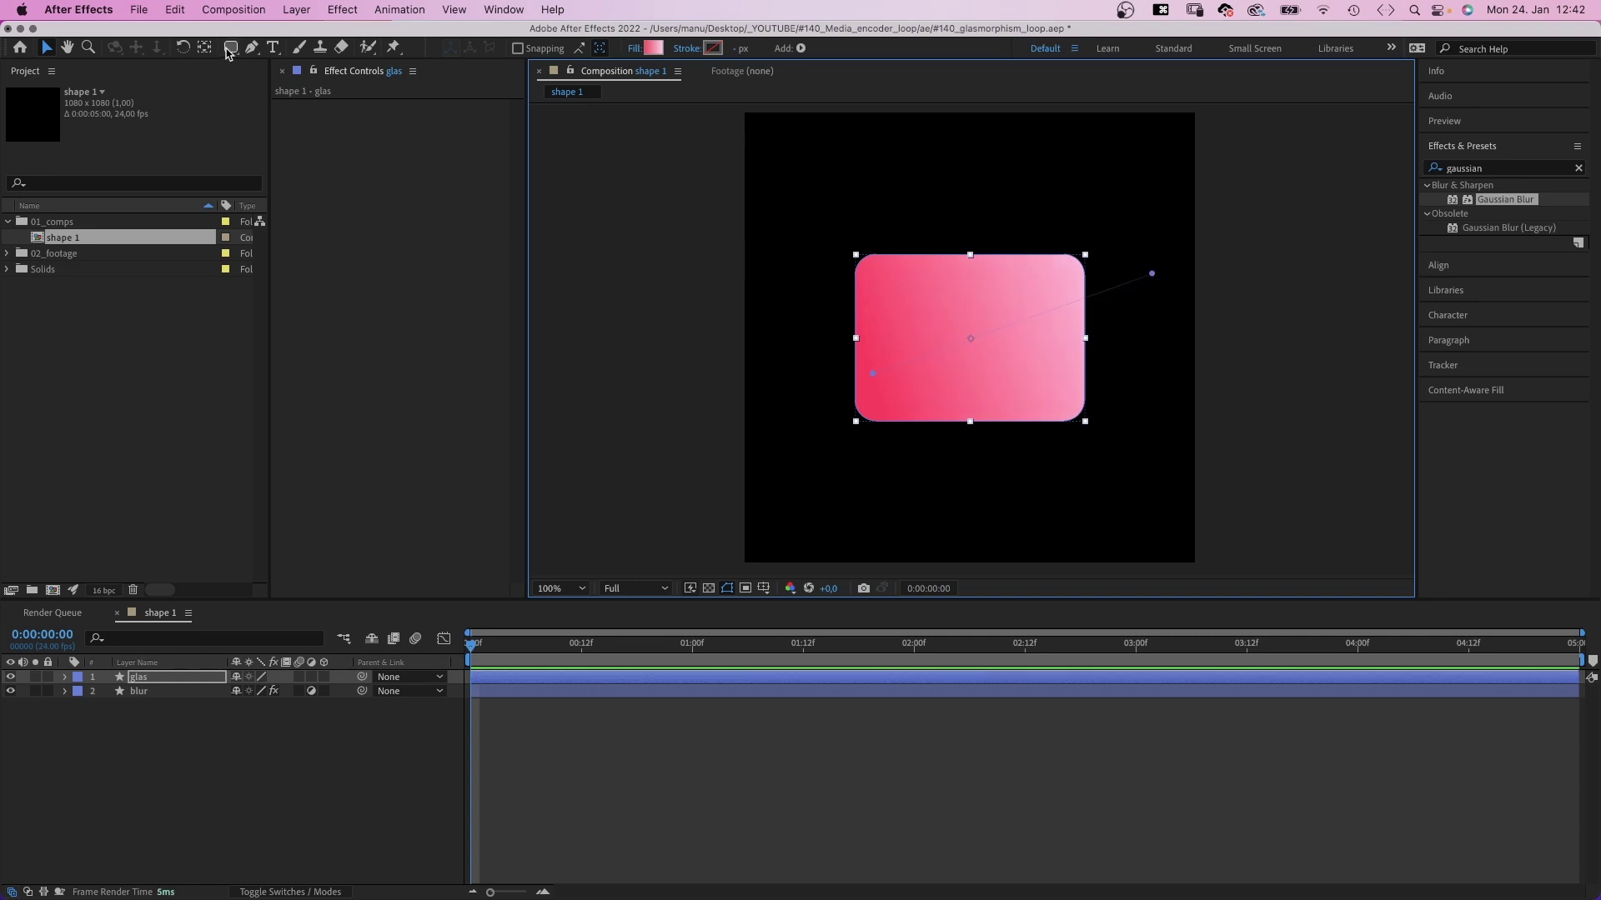
Step: Draw an elliptical mask around the rectangle and feather it heavily, to about 573 px
left_click_drag(227, 53, 294, 86)
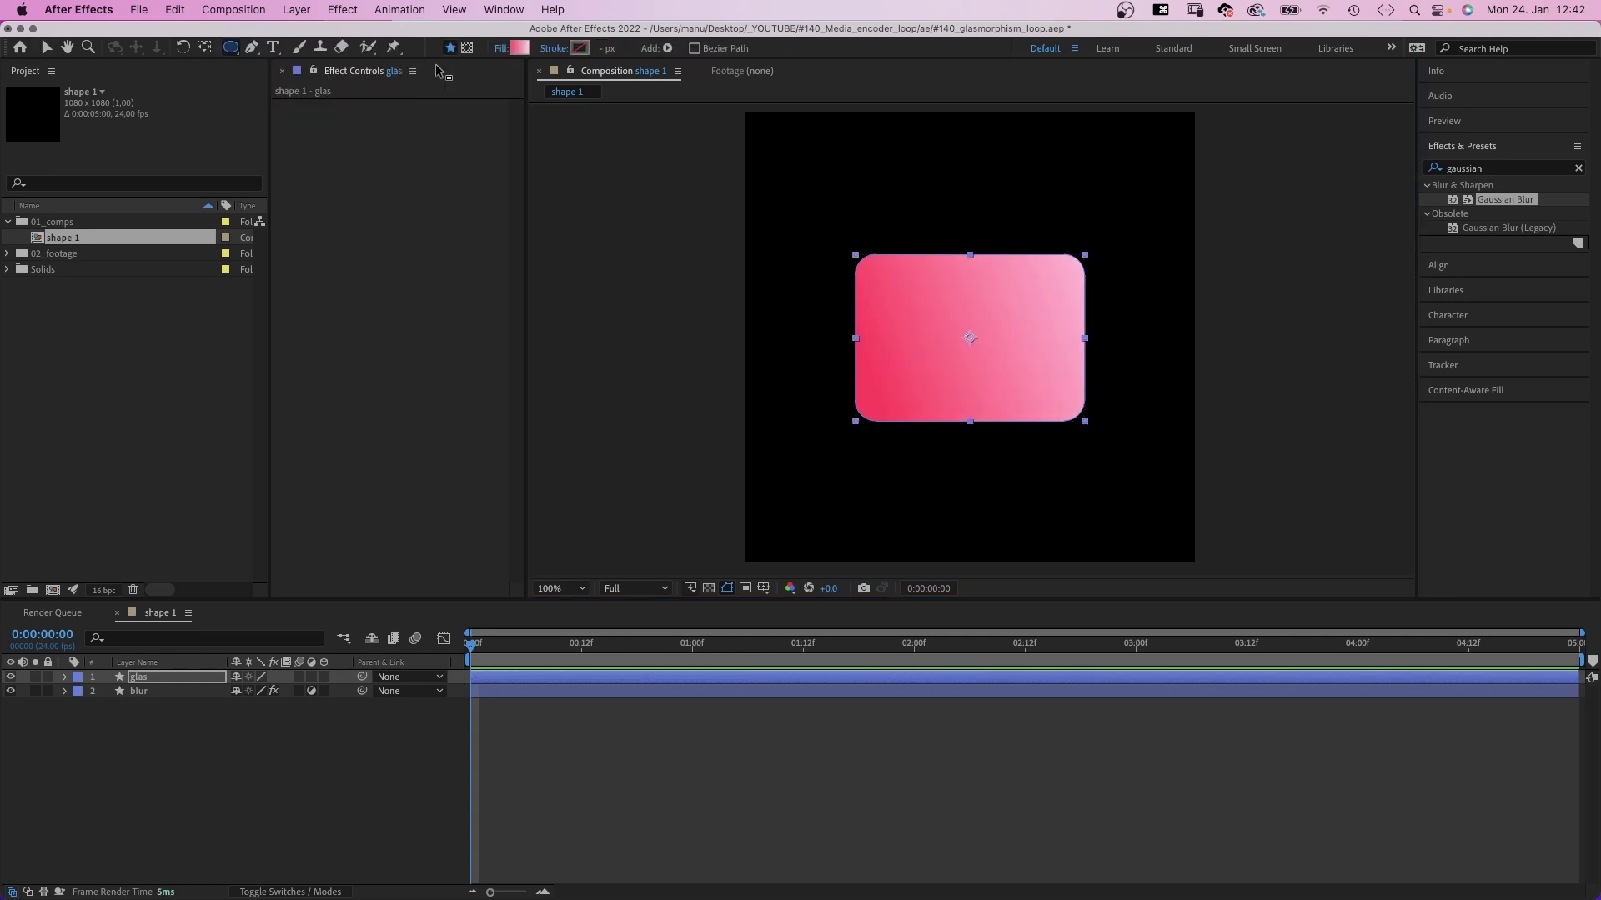
left_click(466, 49)
left_click_drag(834, 193, 1347, 468)
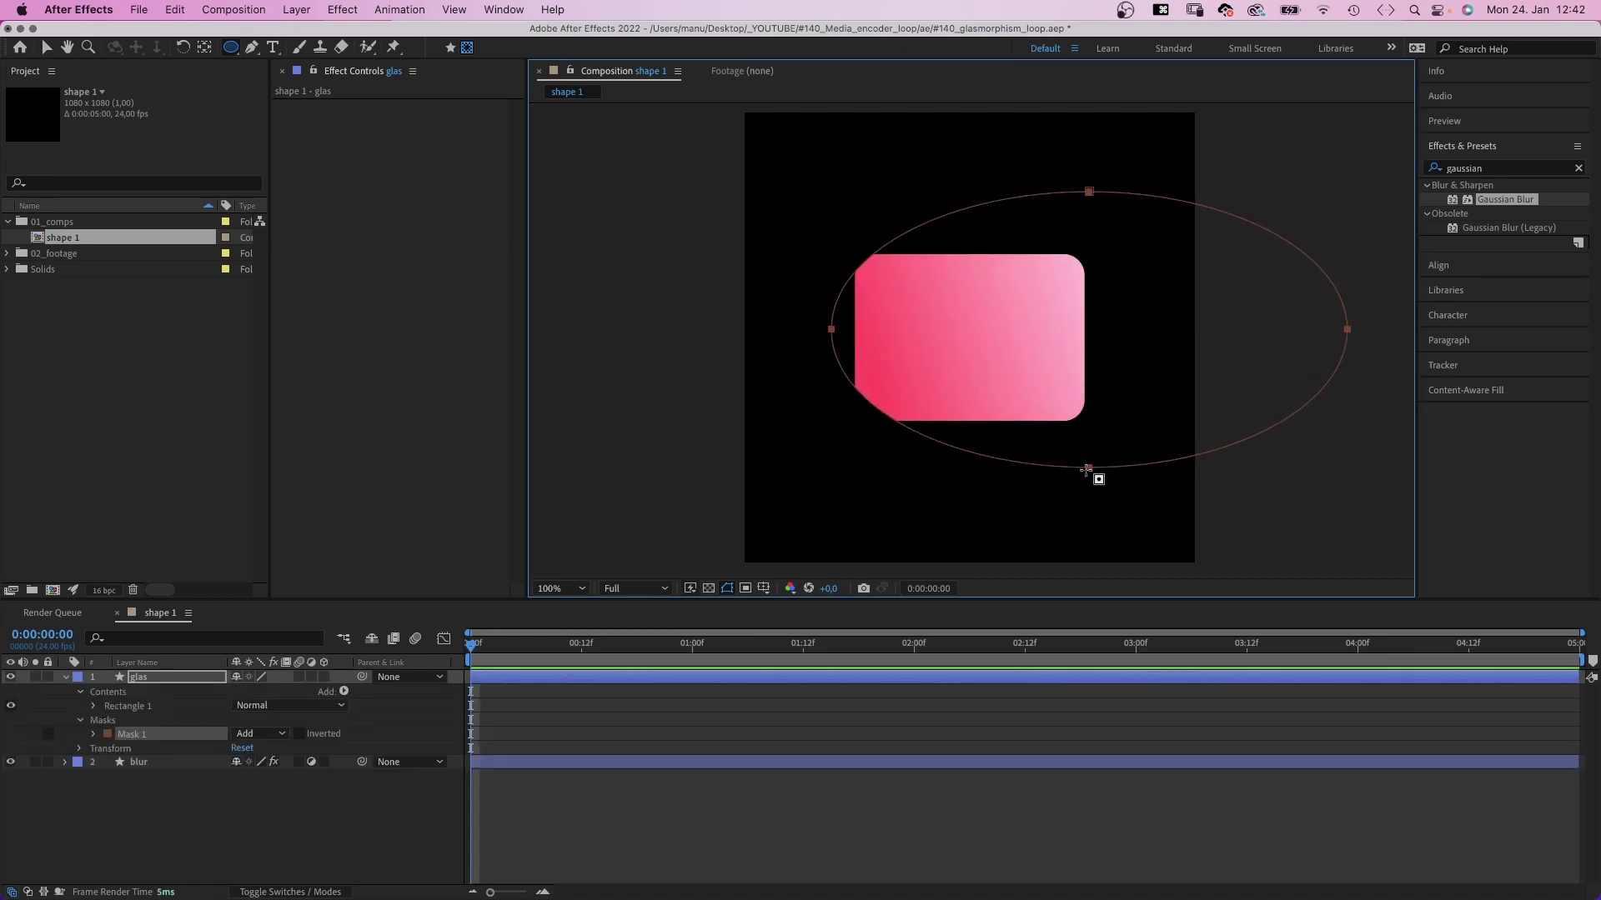
key("v")
left_click_drag(1088, 467, 1081, 452)
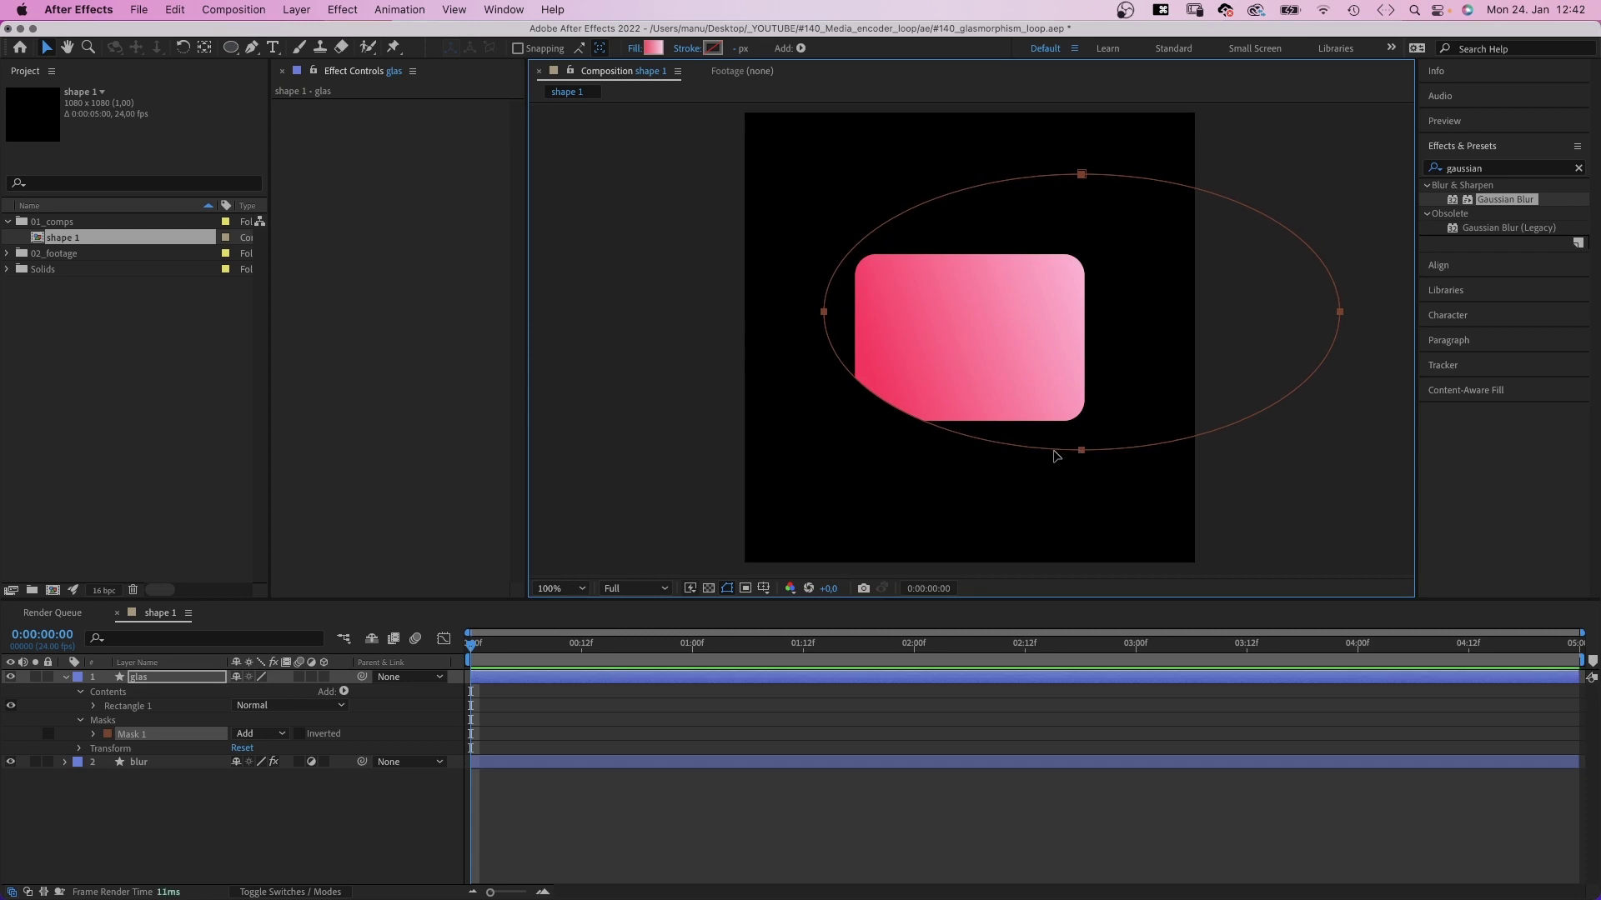
left_click(93, 735)
left_click_drag(253, 765, 713, 741)
left_click(707, 590)
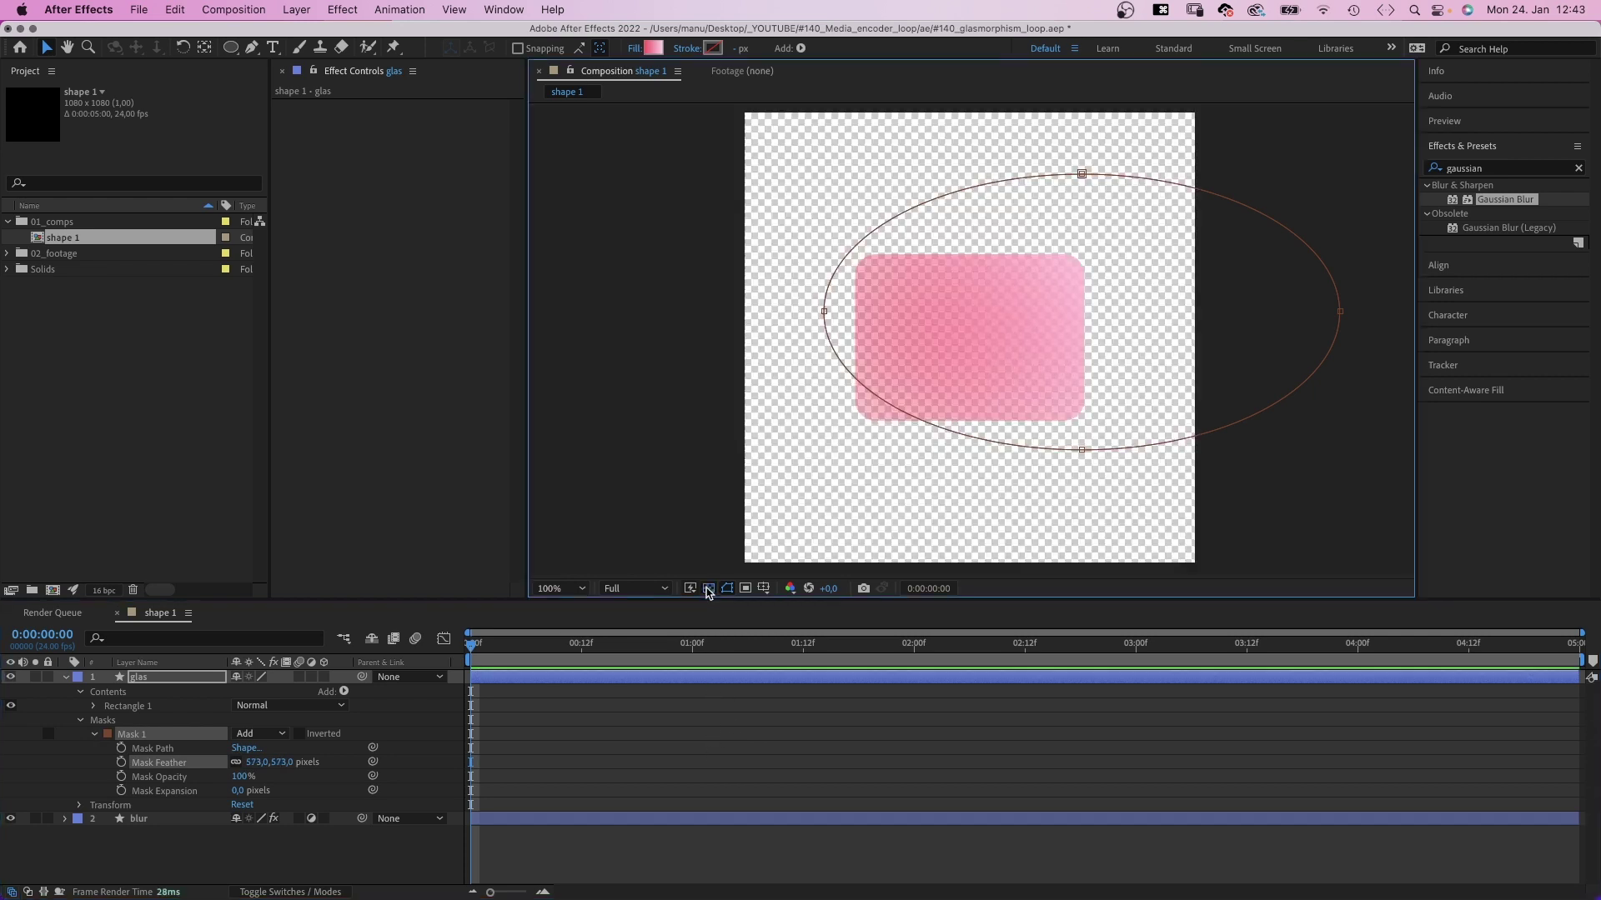
left_click(706, 590)
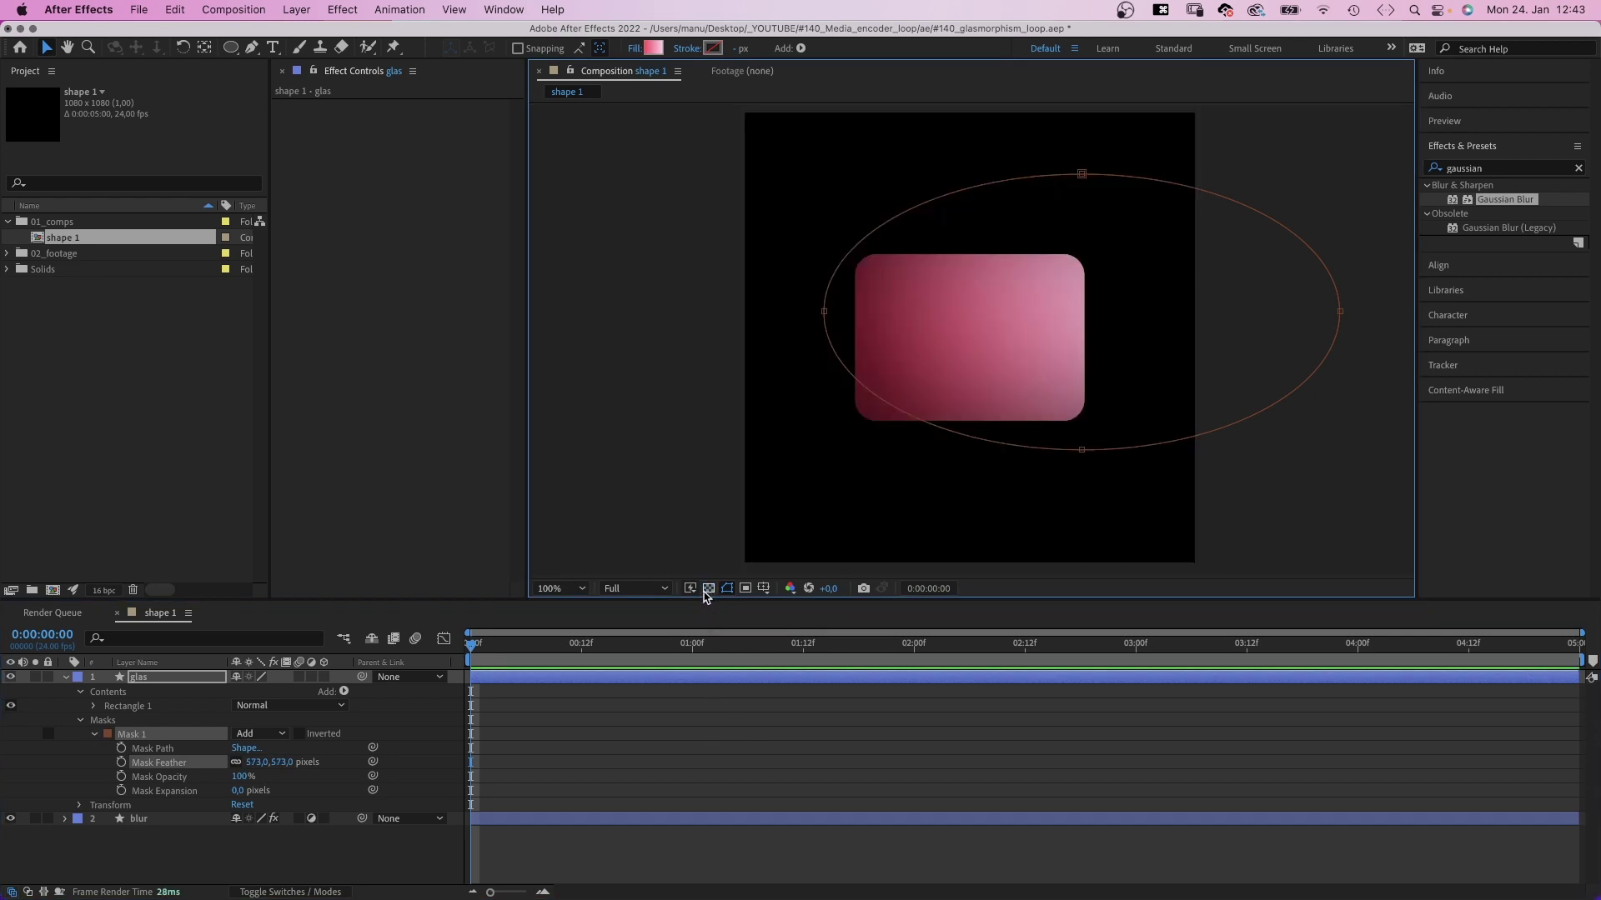
Step: Add the Noise effect to glas at 10% Amount with colour noise turned off
left_click(1484, 170)
type("noise")
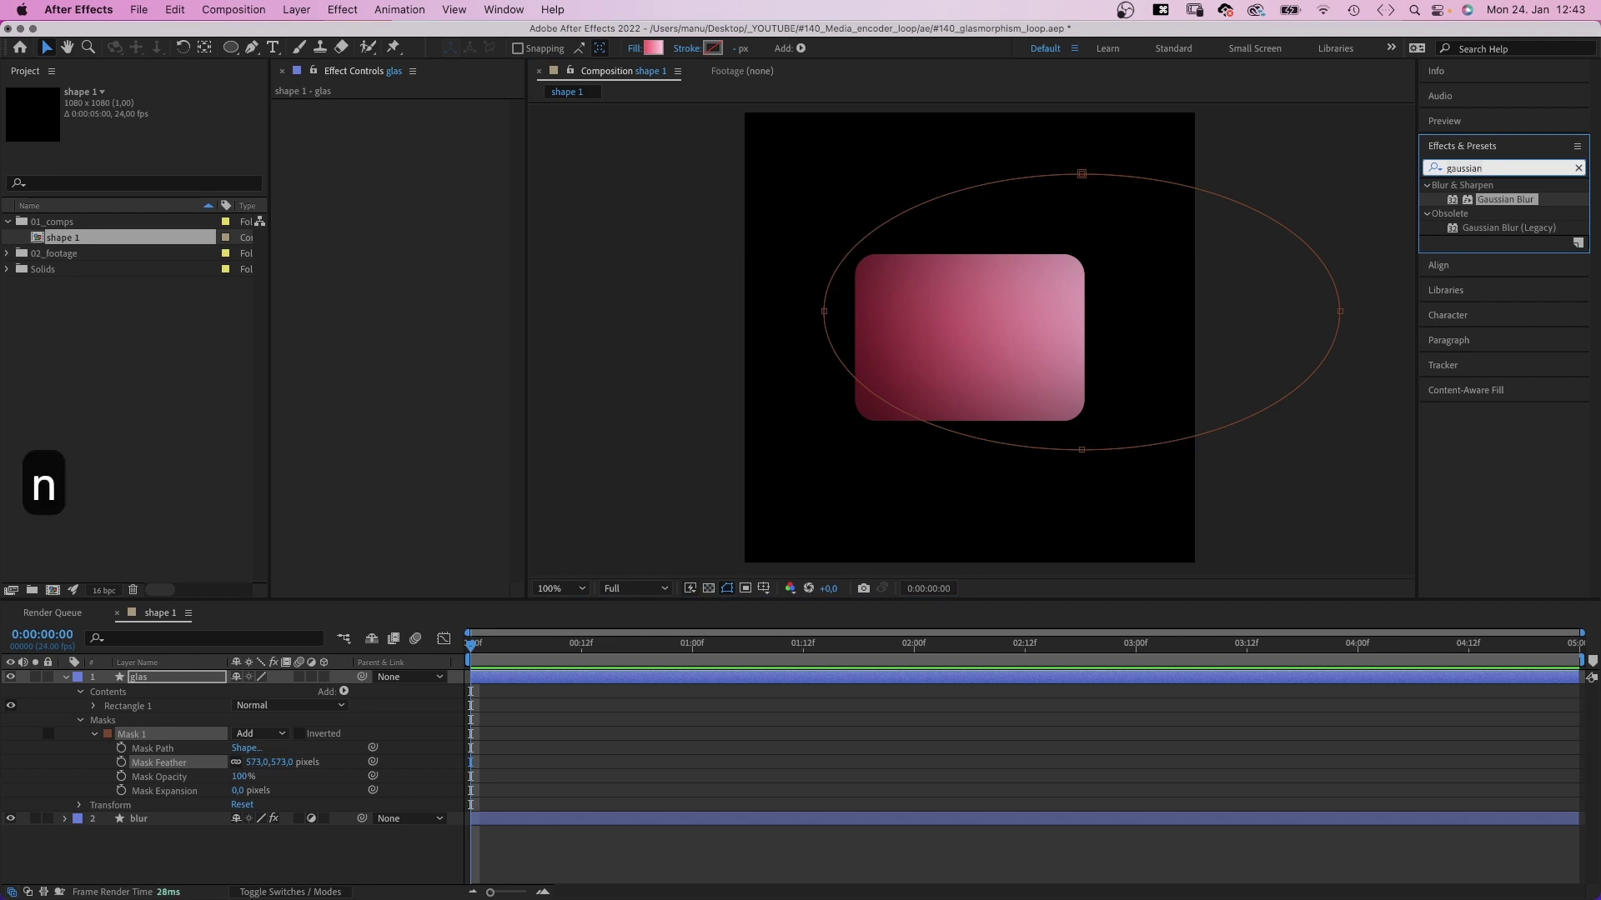
left_click_drag(1460, 258, 329, 194)
left_click(419, 121)
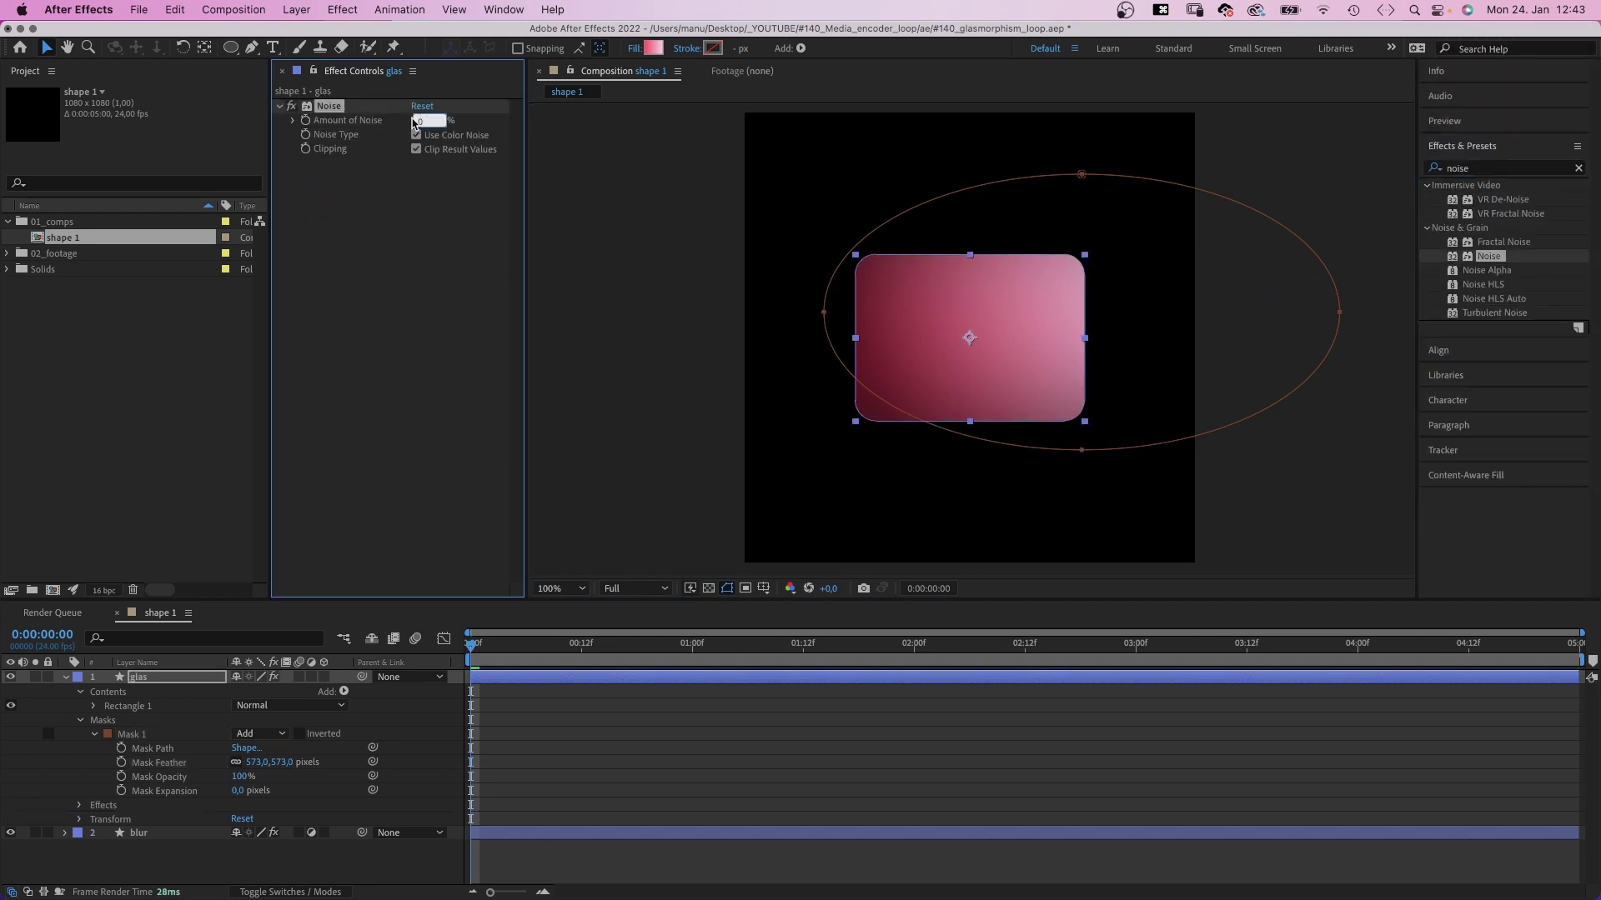
type("10")
left_click(417, 135)
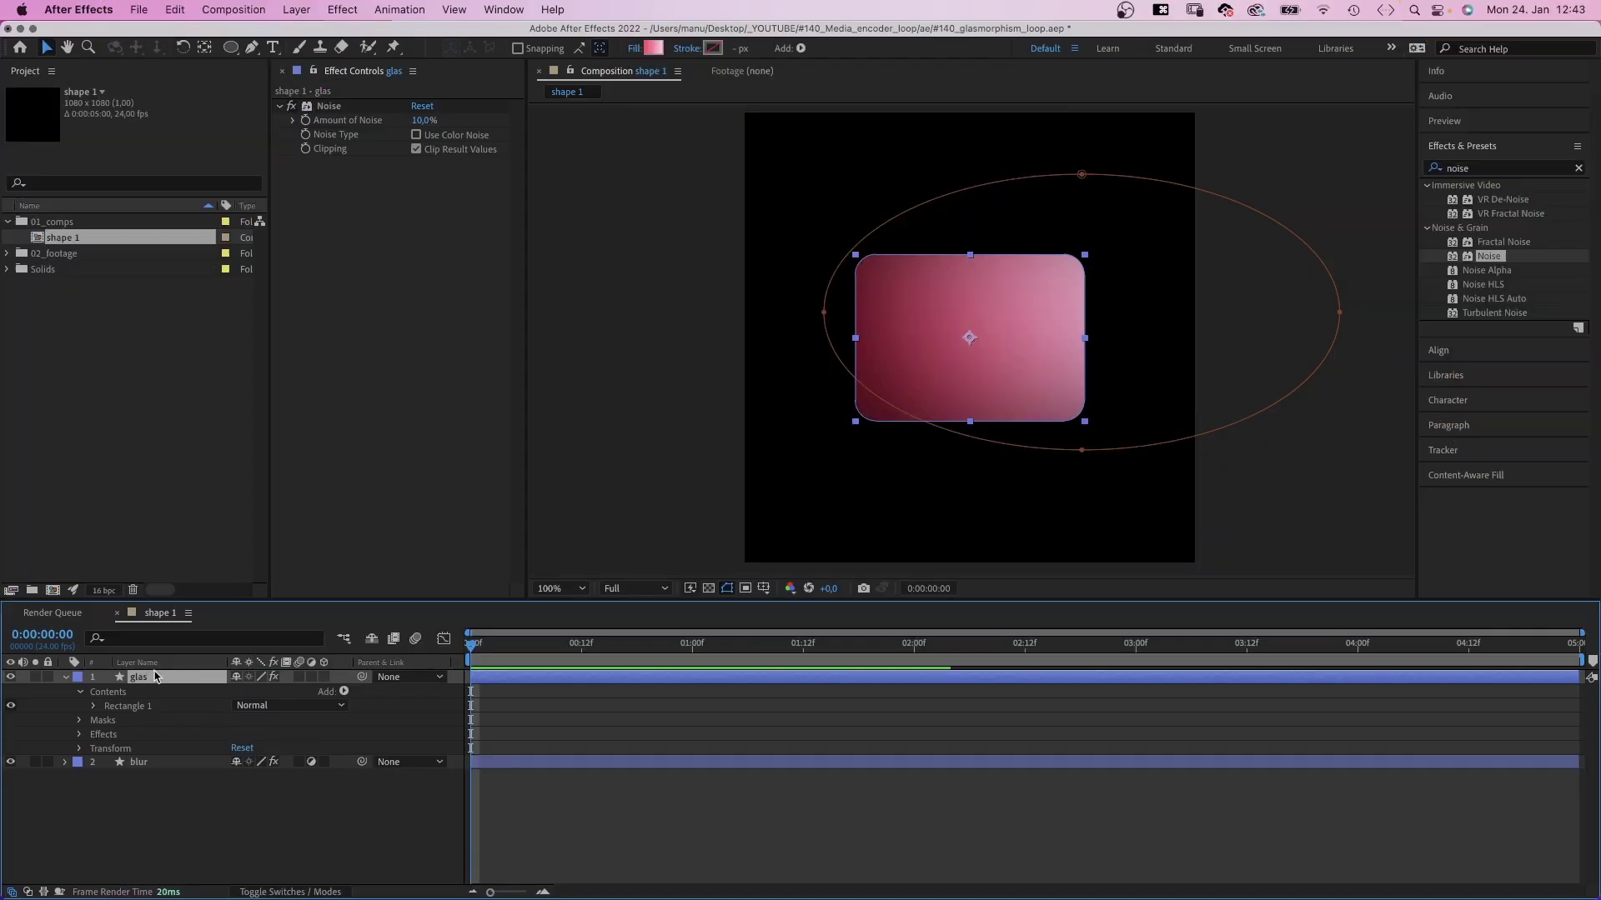
Step: Add a Bevel and Emboss layer style to glas with Size 12, Soften 16, Angle 44°
right_click(152, 677)
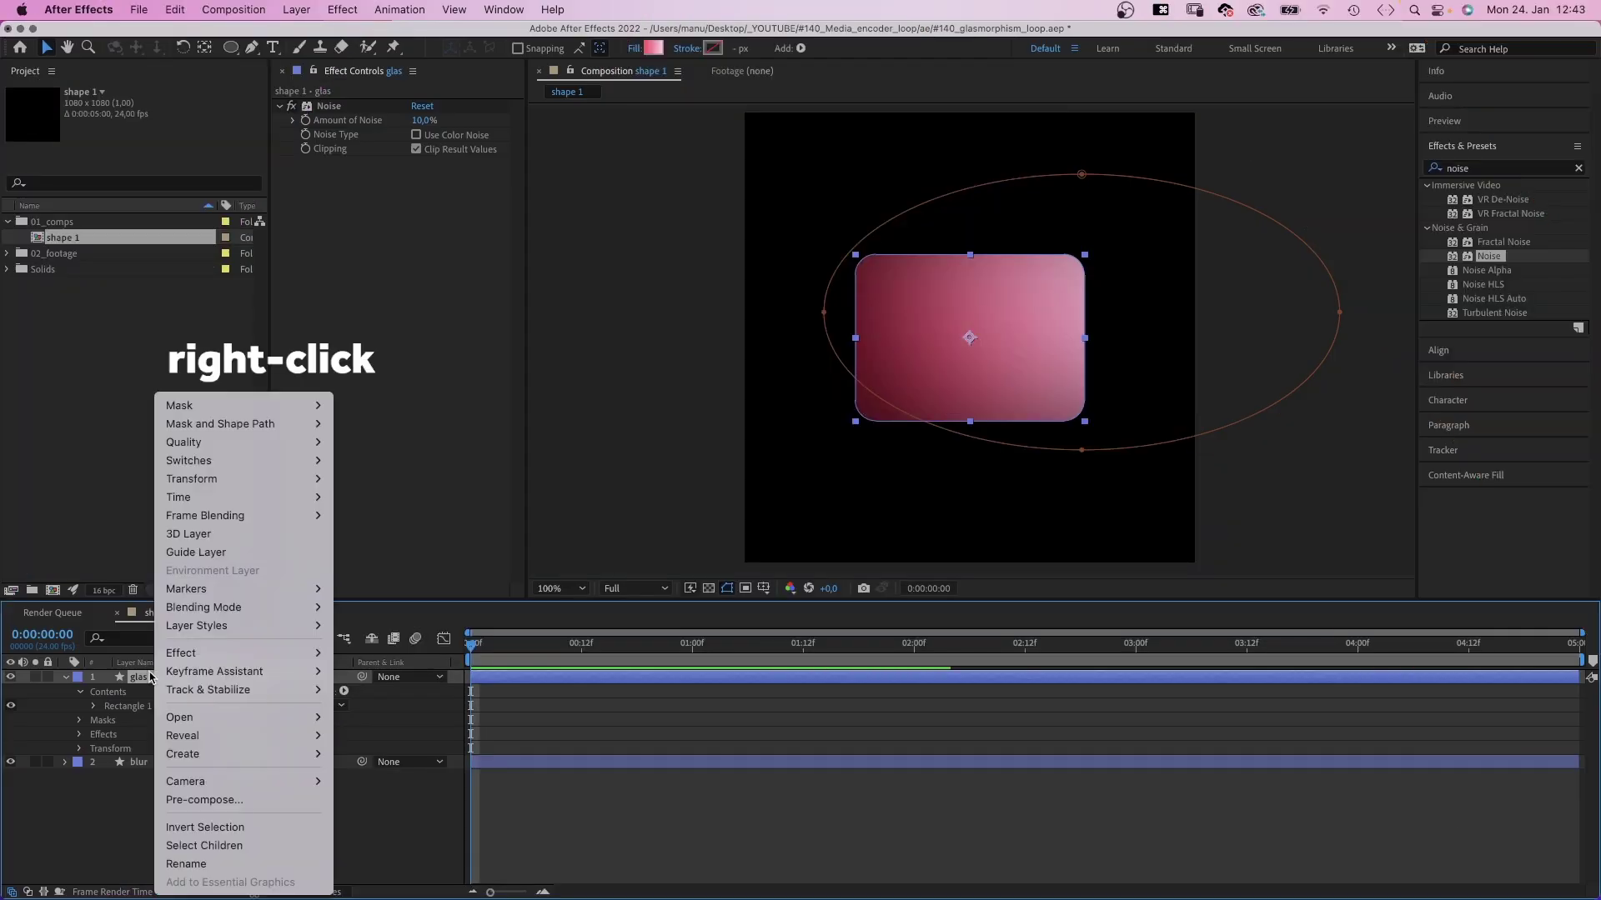
mouse_move(200, 627)
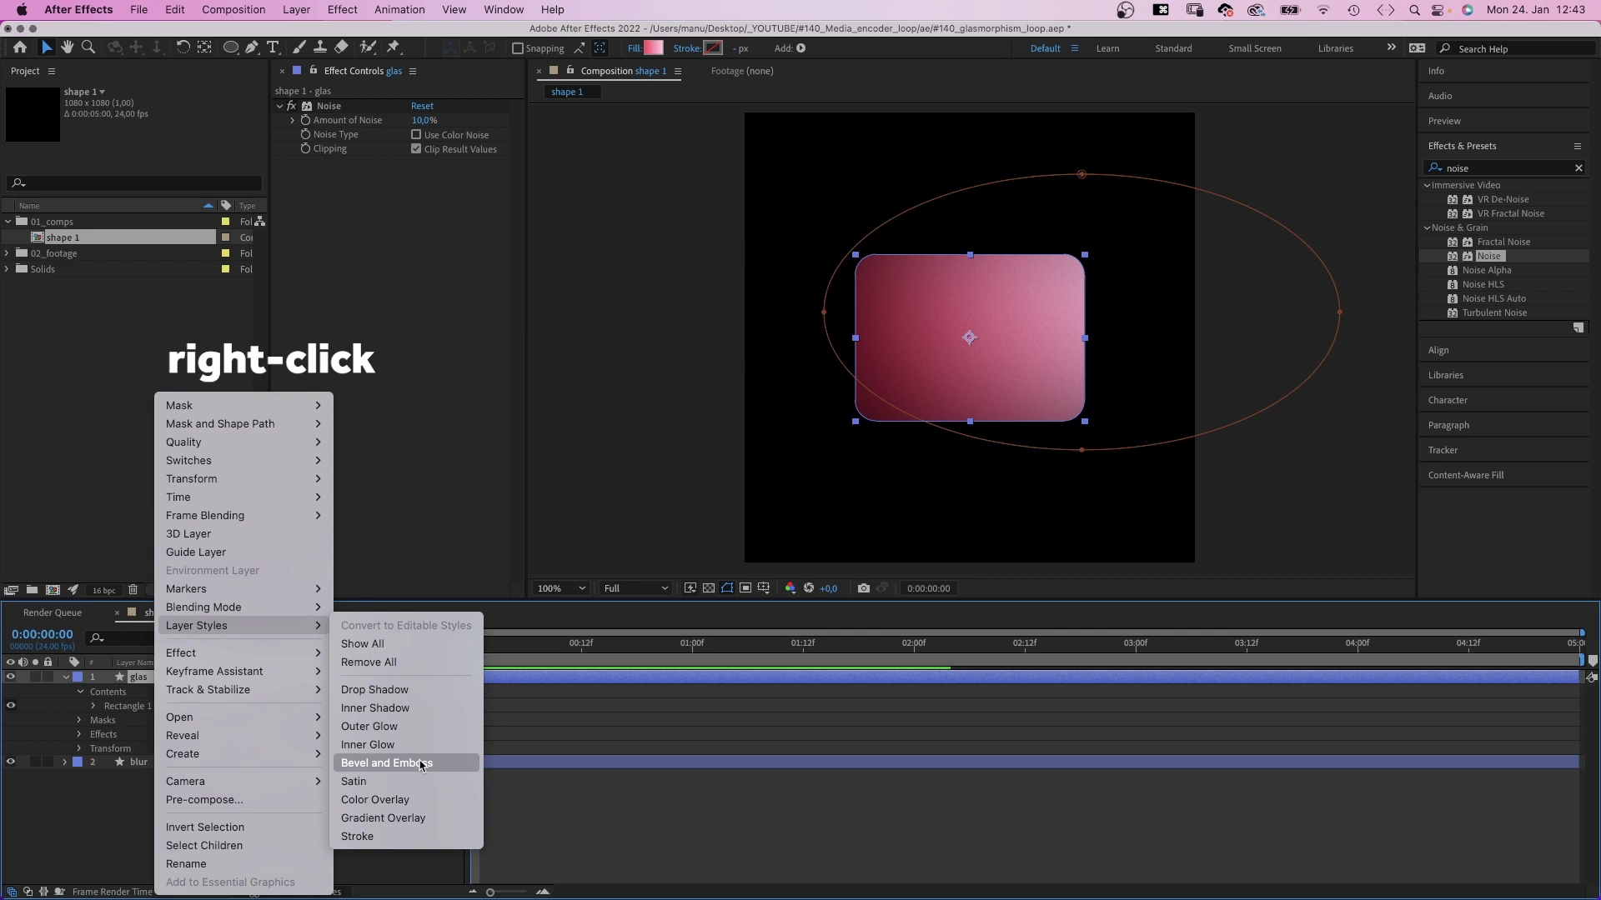
left_click(408, 763)
left_click(93, 792)
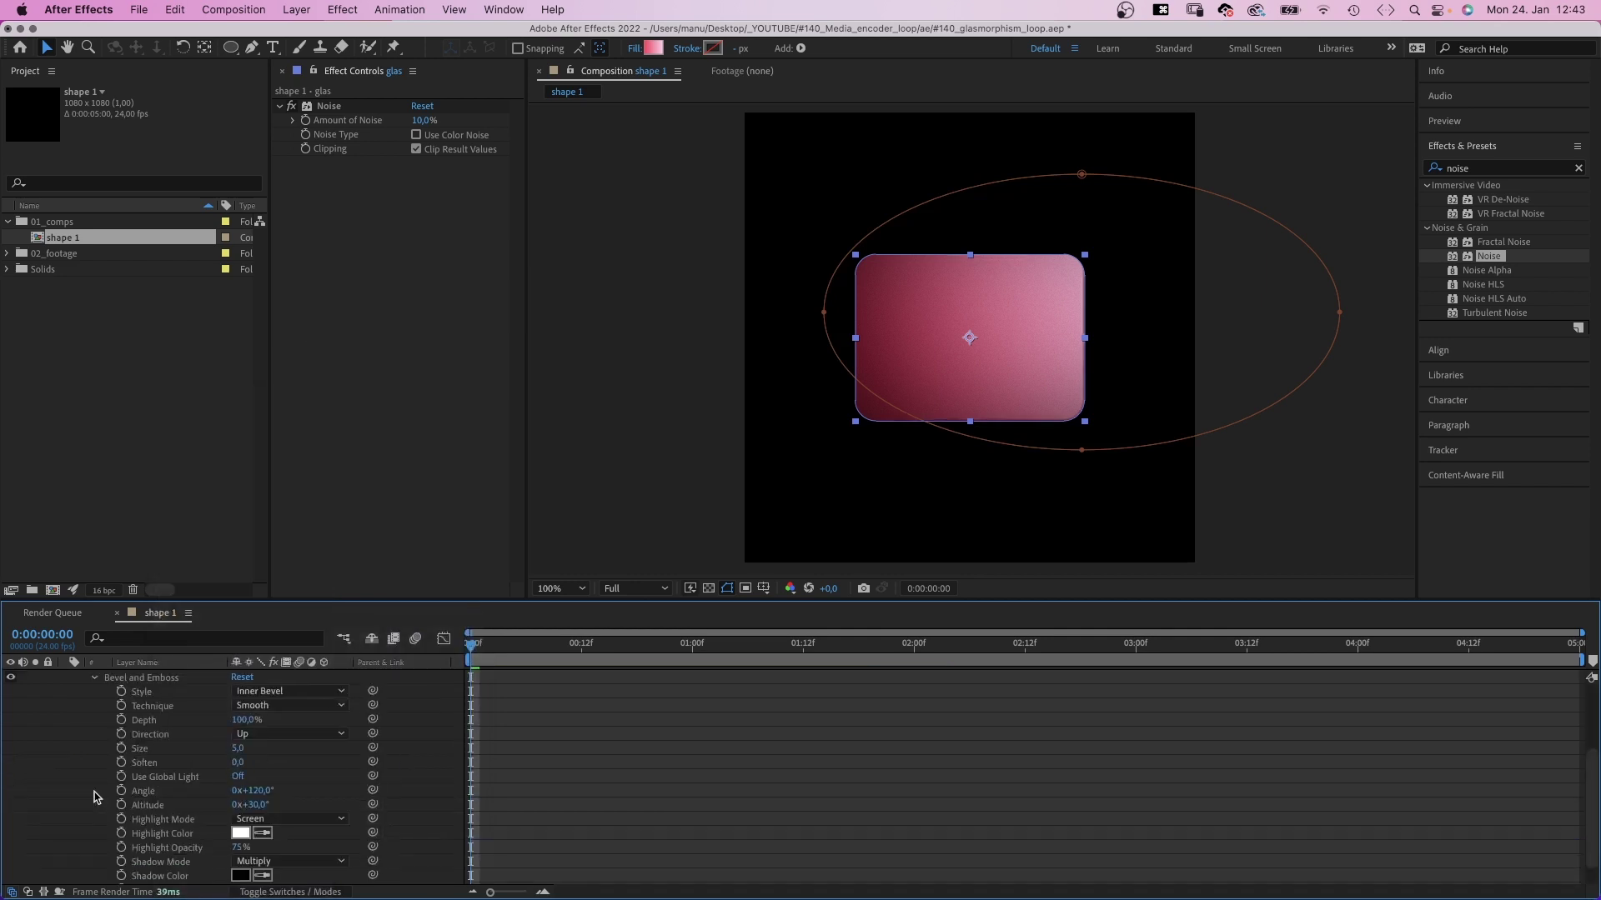
type("12")
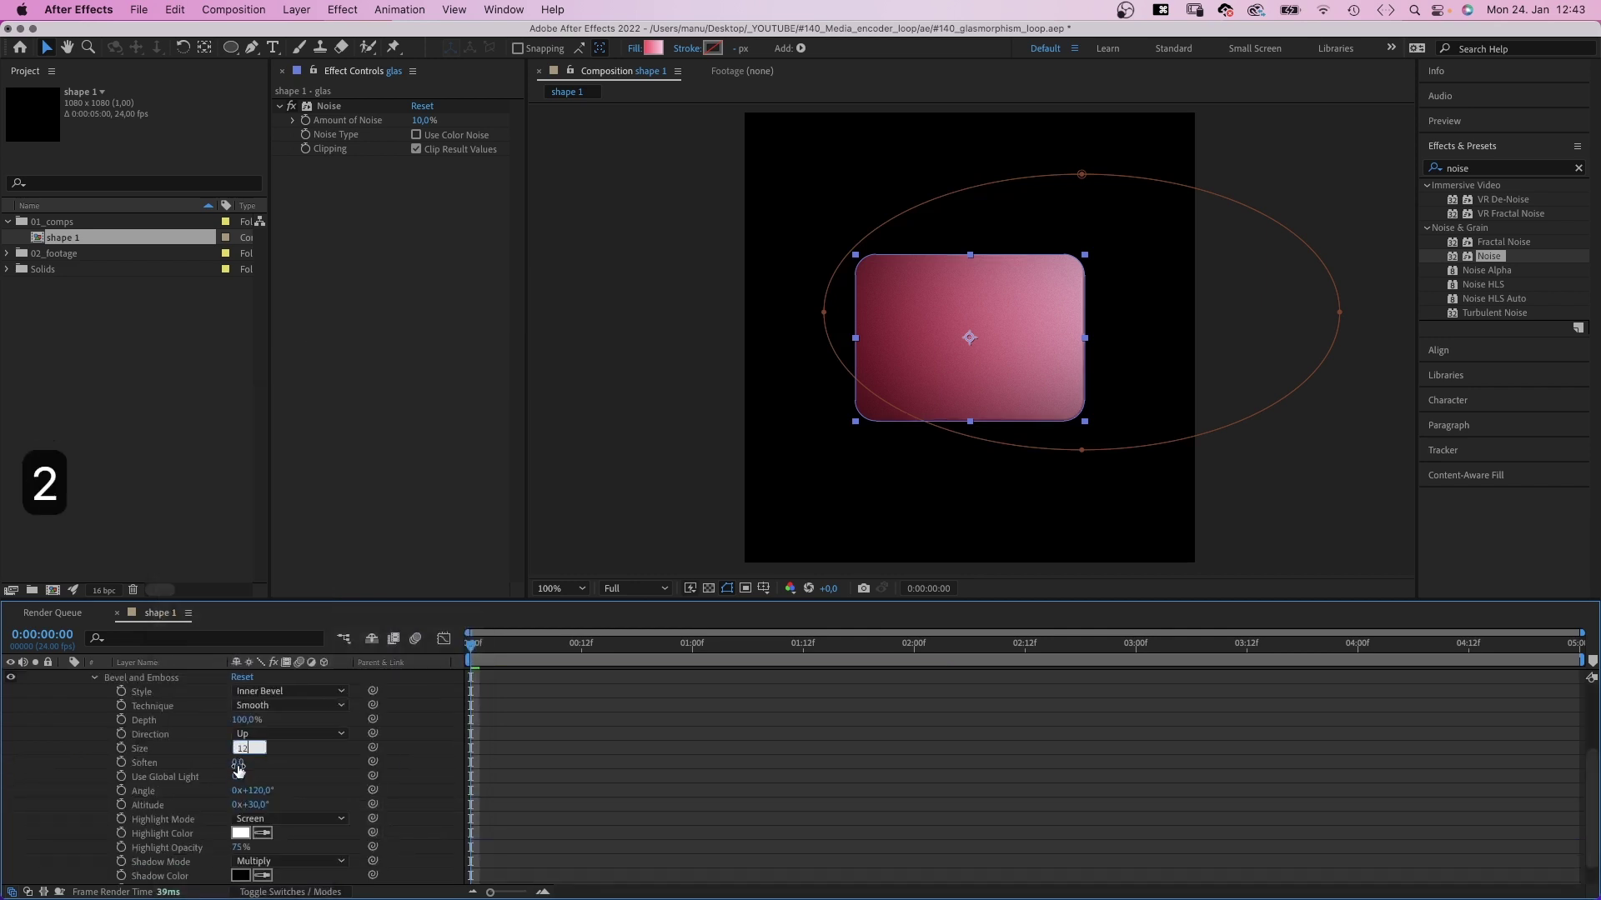
key("Tab")
type("16")
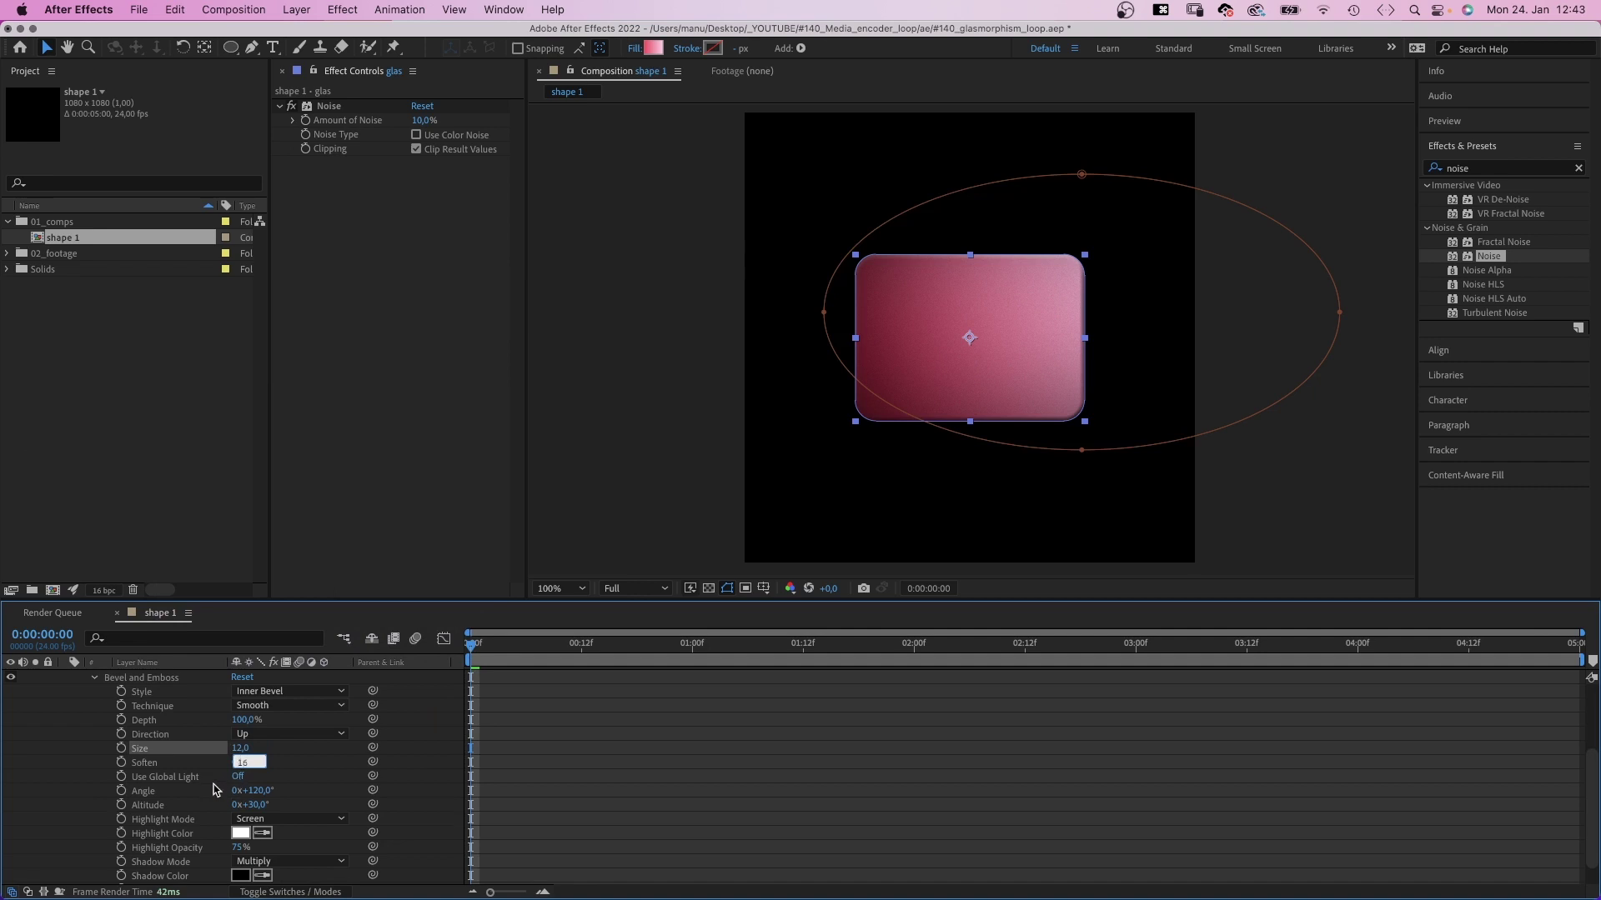
key("Tab")
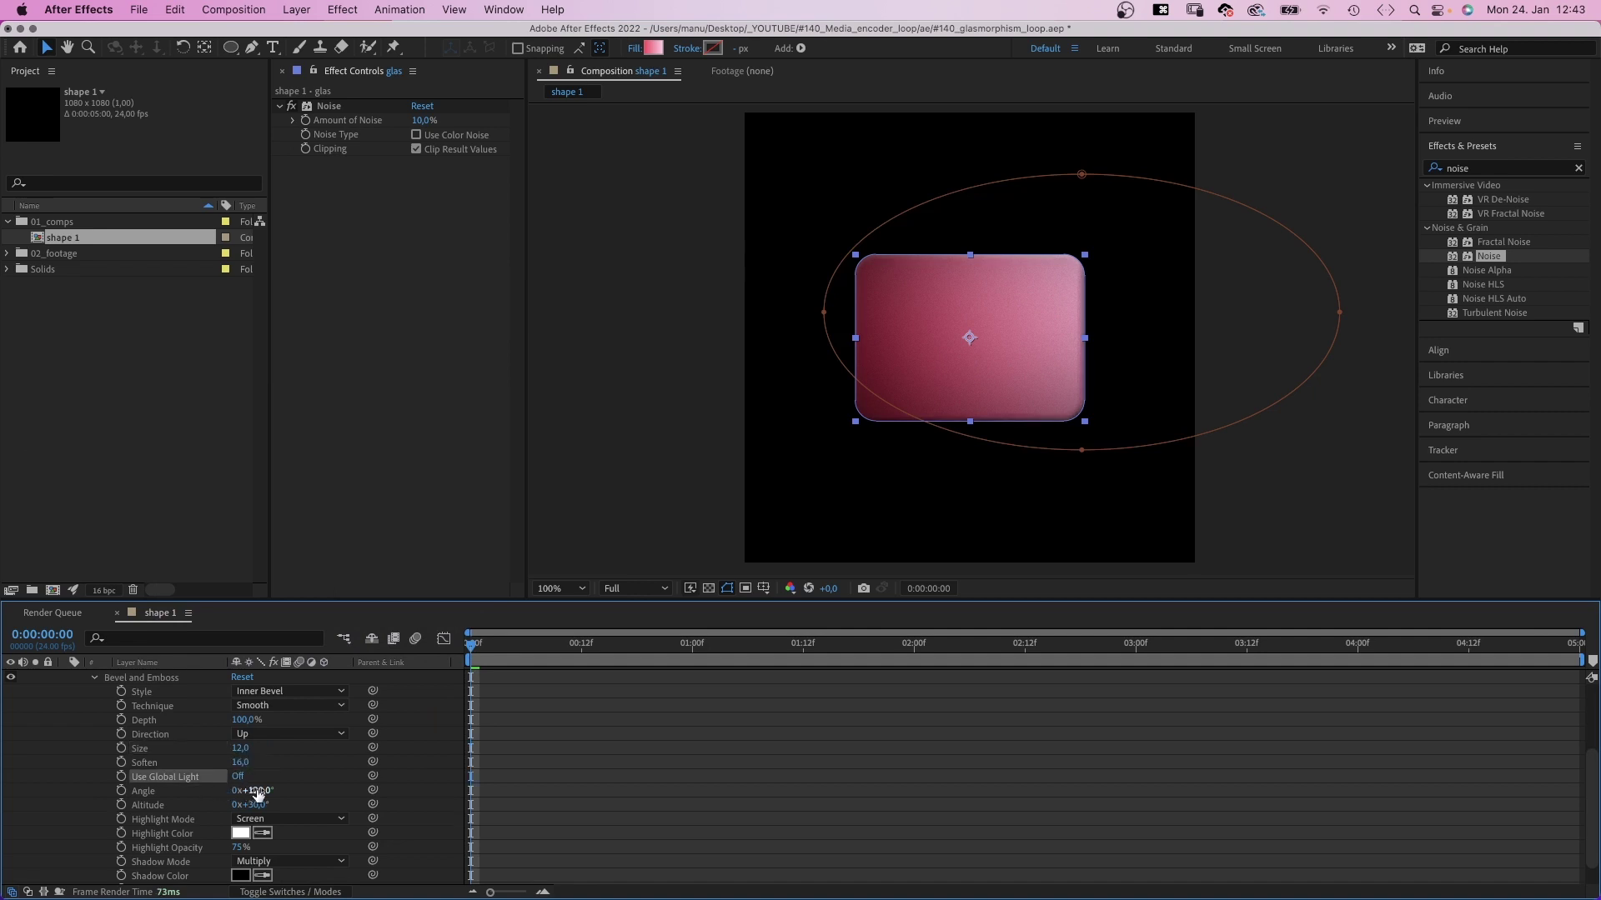
left_click_drag(258, 793, 226, 790)
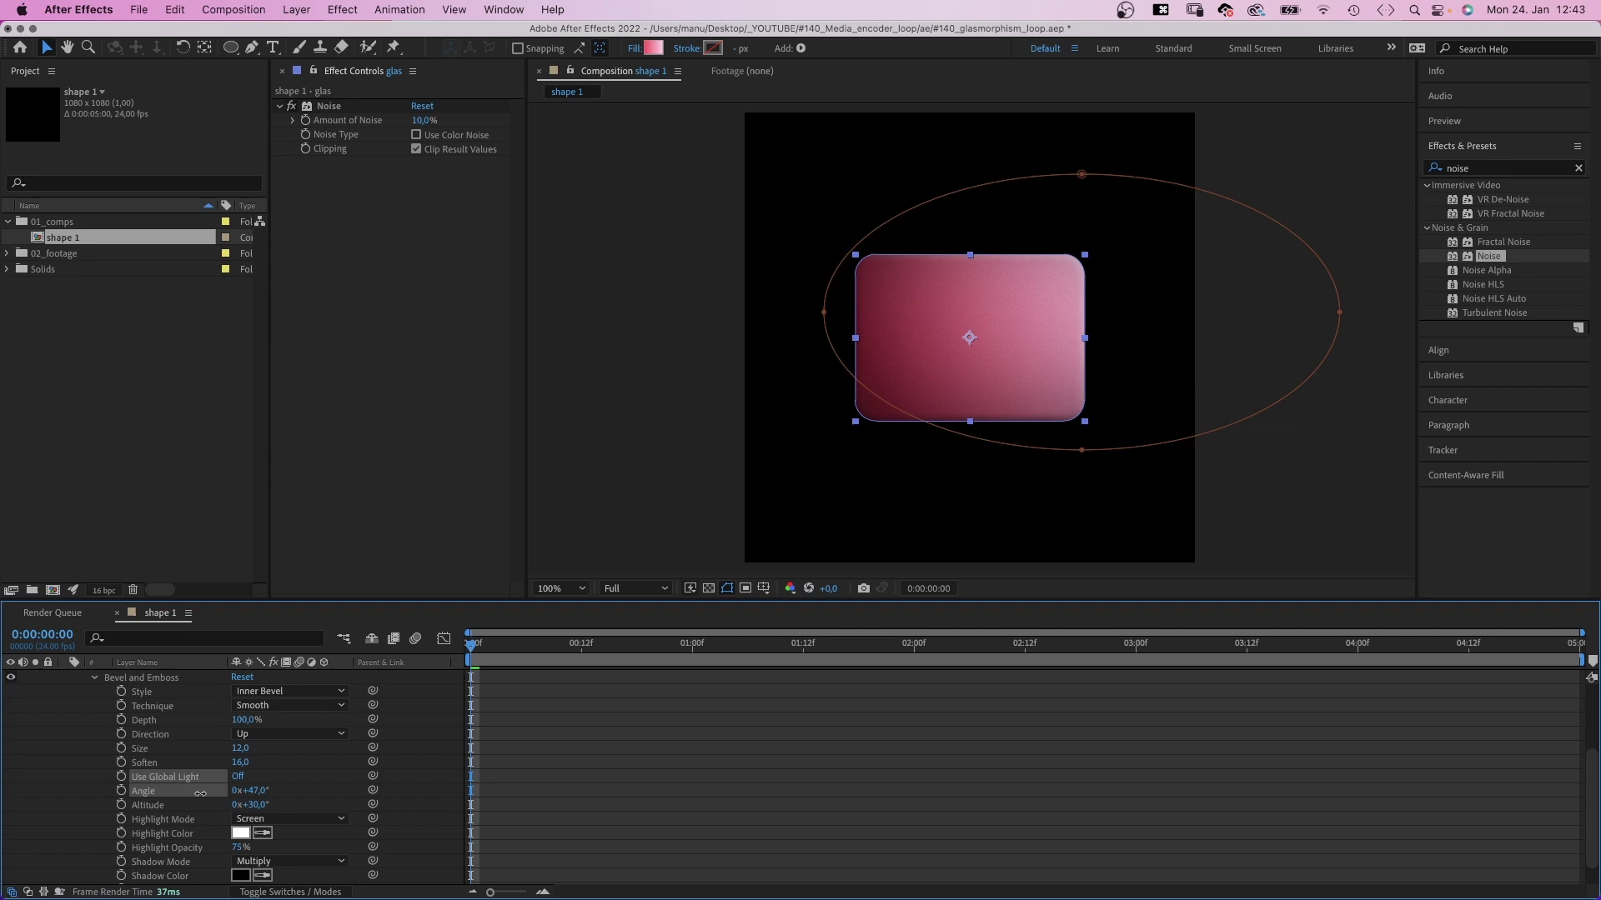
left_click_drag(200, 794, 202, 802)
Step: Set the bevel highlight to pale yellow FFFF80 and the shadow to magenta FF23FF
left_click(240, 832)
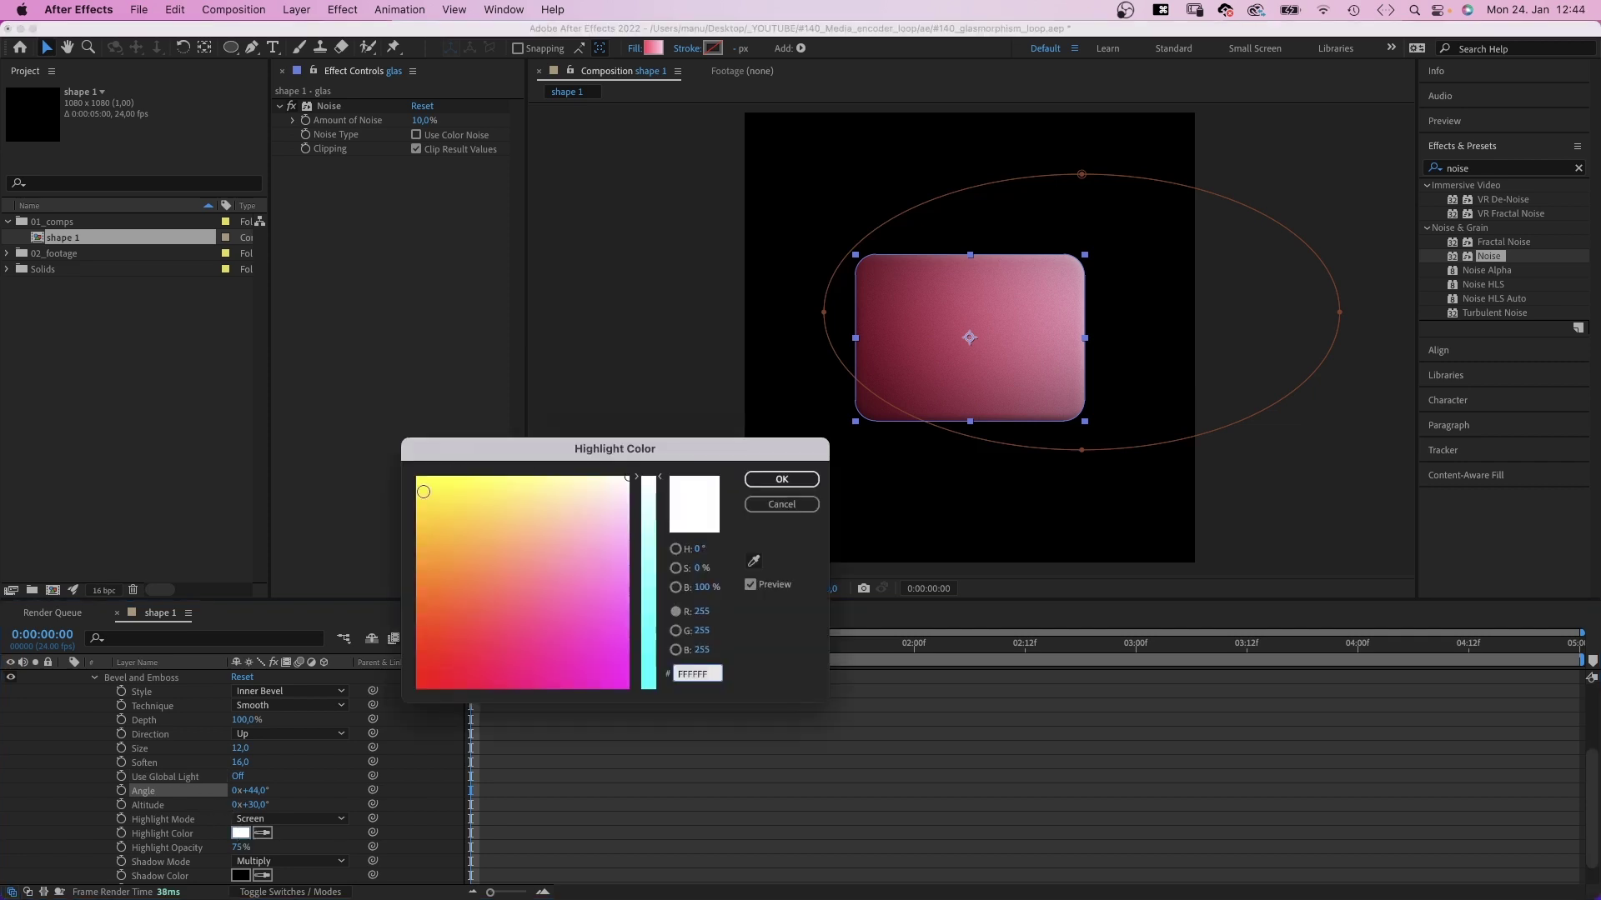
left_click_drag(423, 492, 368, 456)
left_click_drag(477, 481, 503, 464)
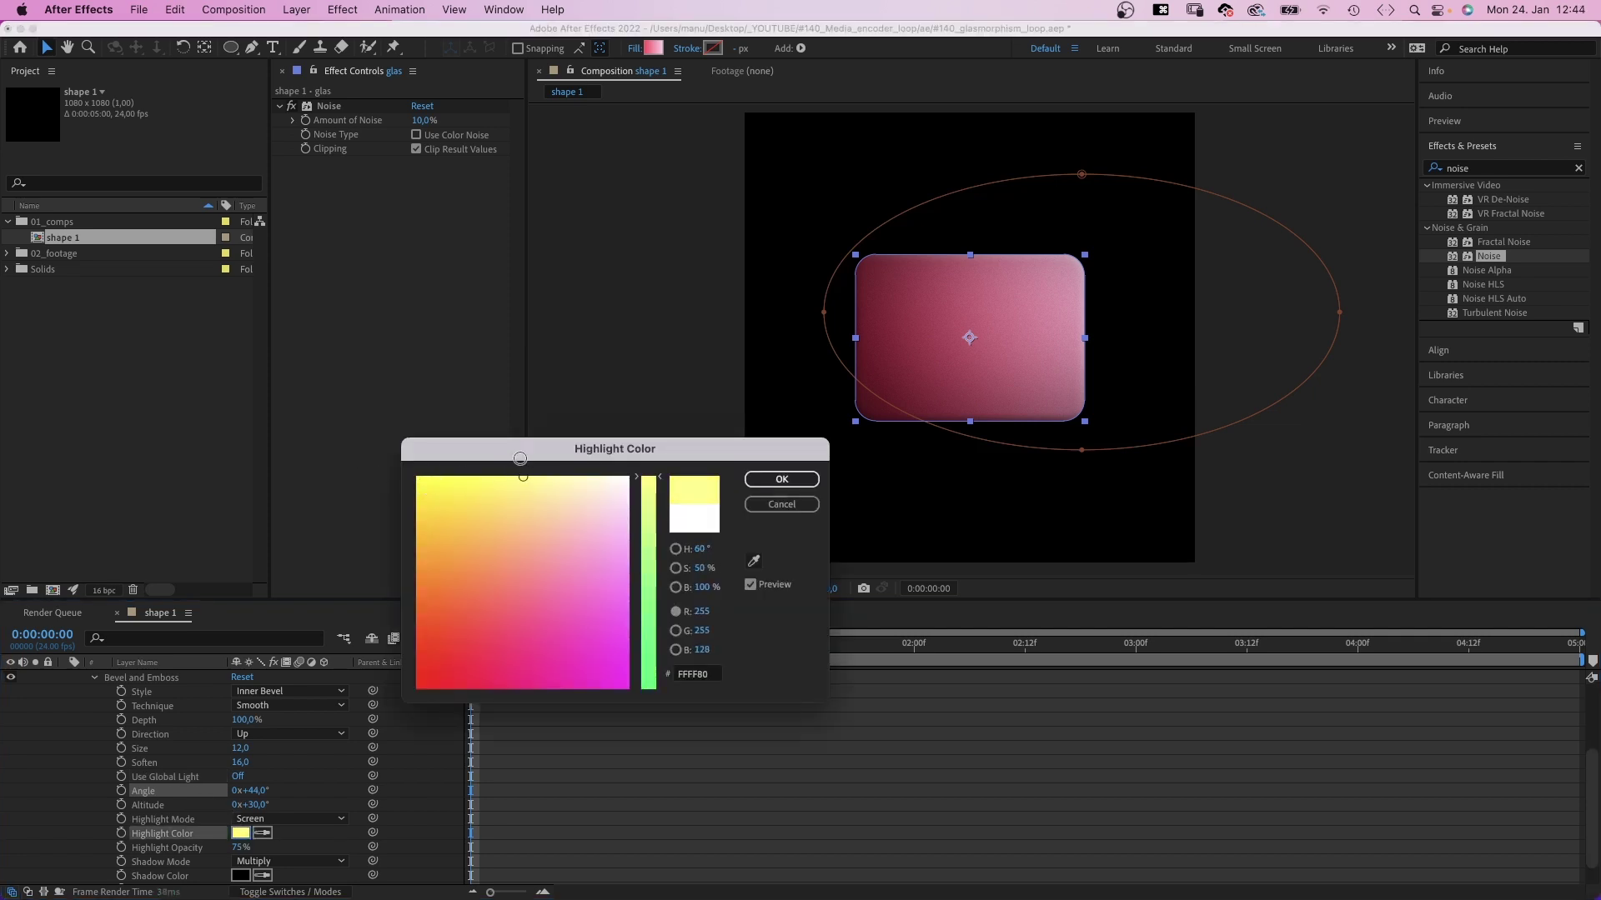
left_click(781, 479)
left_click(240, 876)
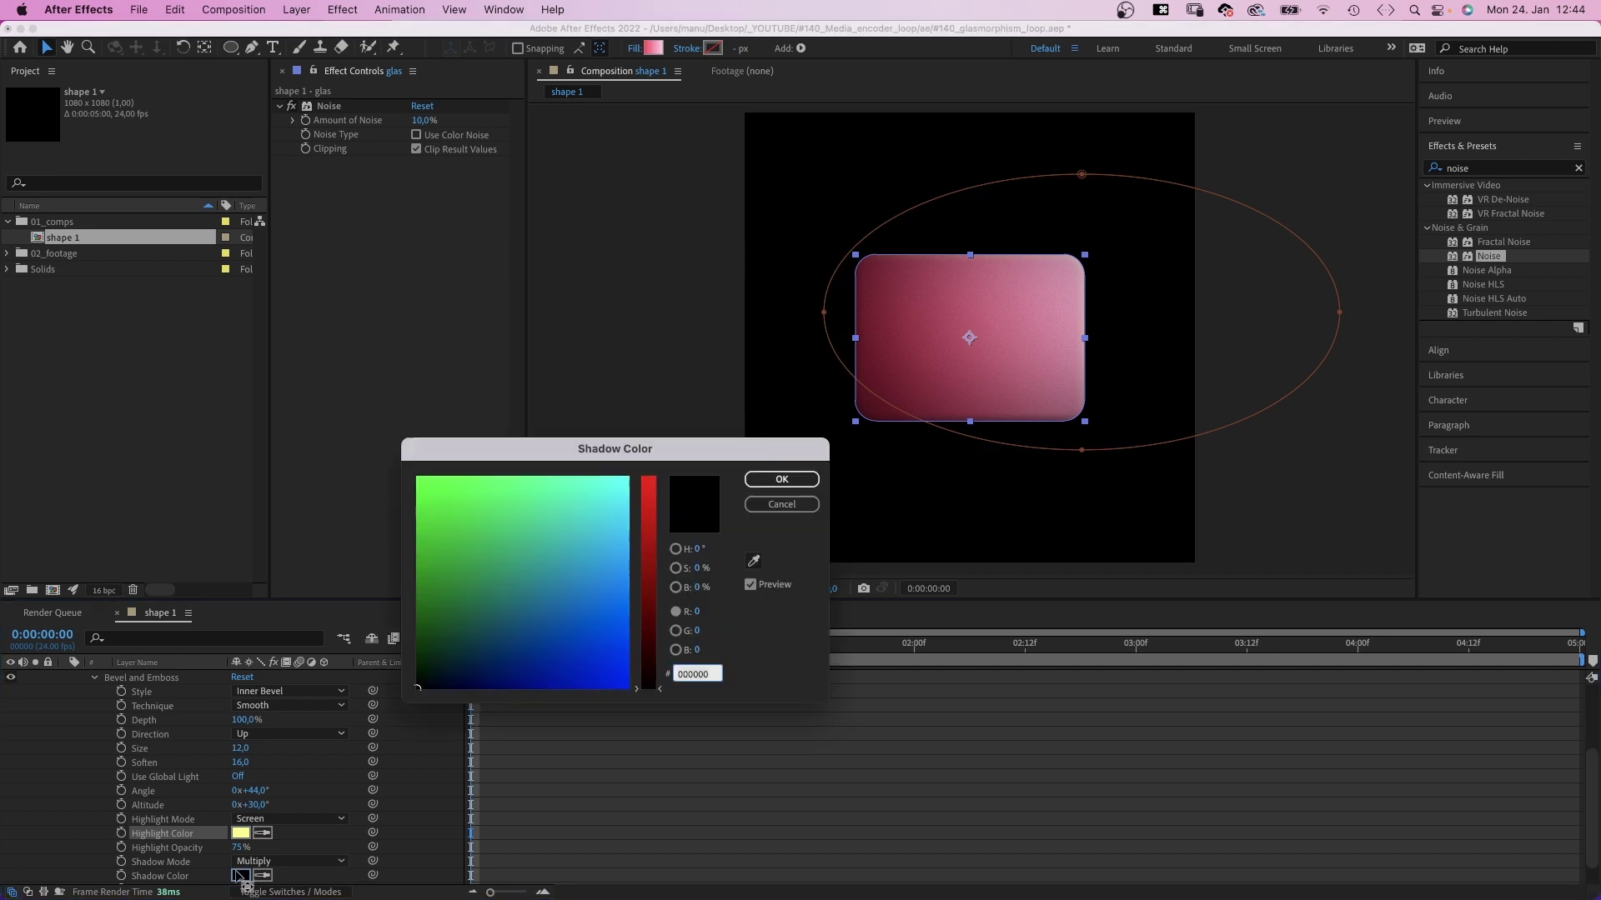
left_click_drag(648, 566, 681, 677)
left_click(781, 479)
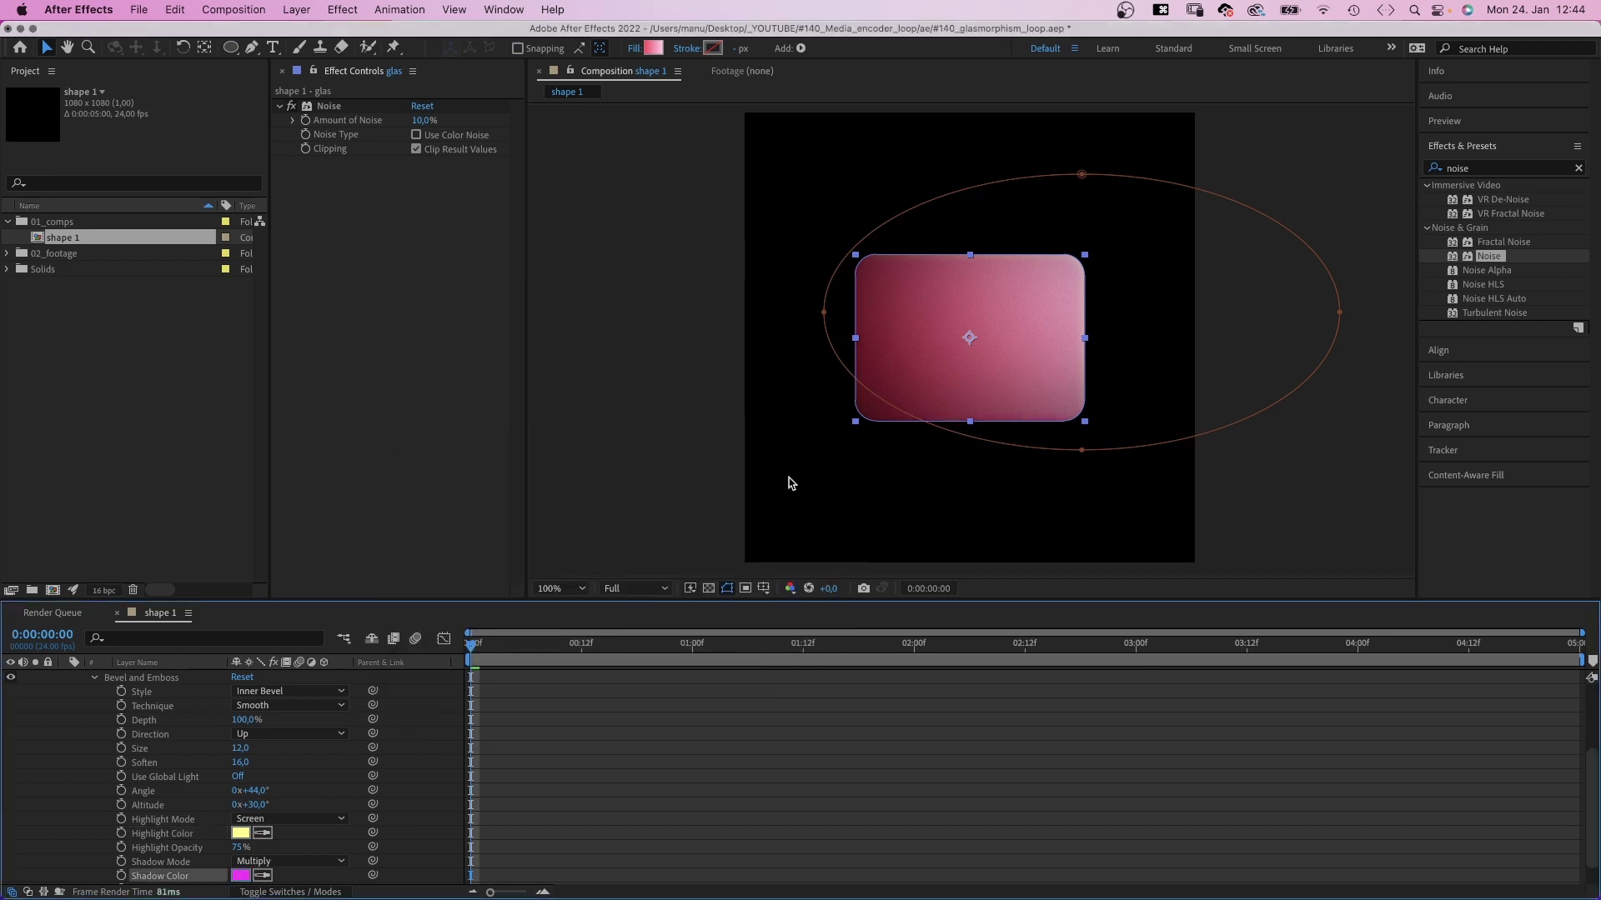
left_click(95, 676)
Step: Duplicate the glas layer and name the copy 'glas edge'
left_click(64, 677)
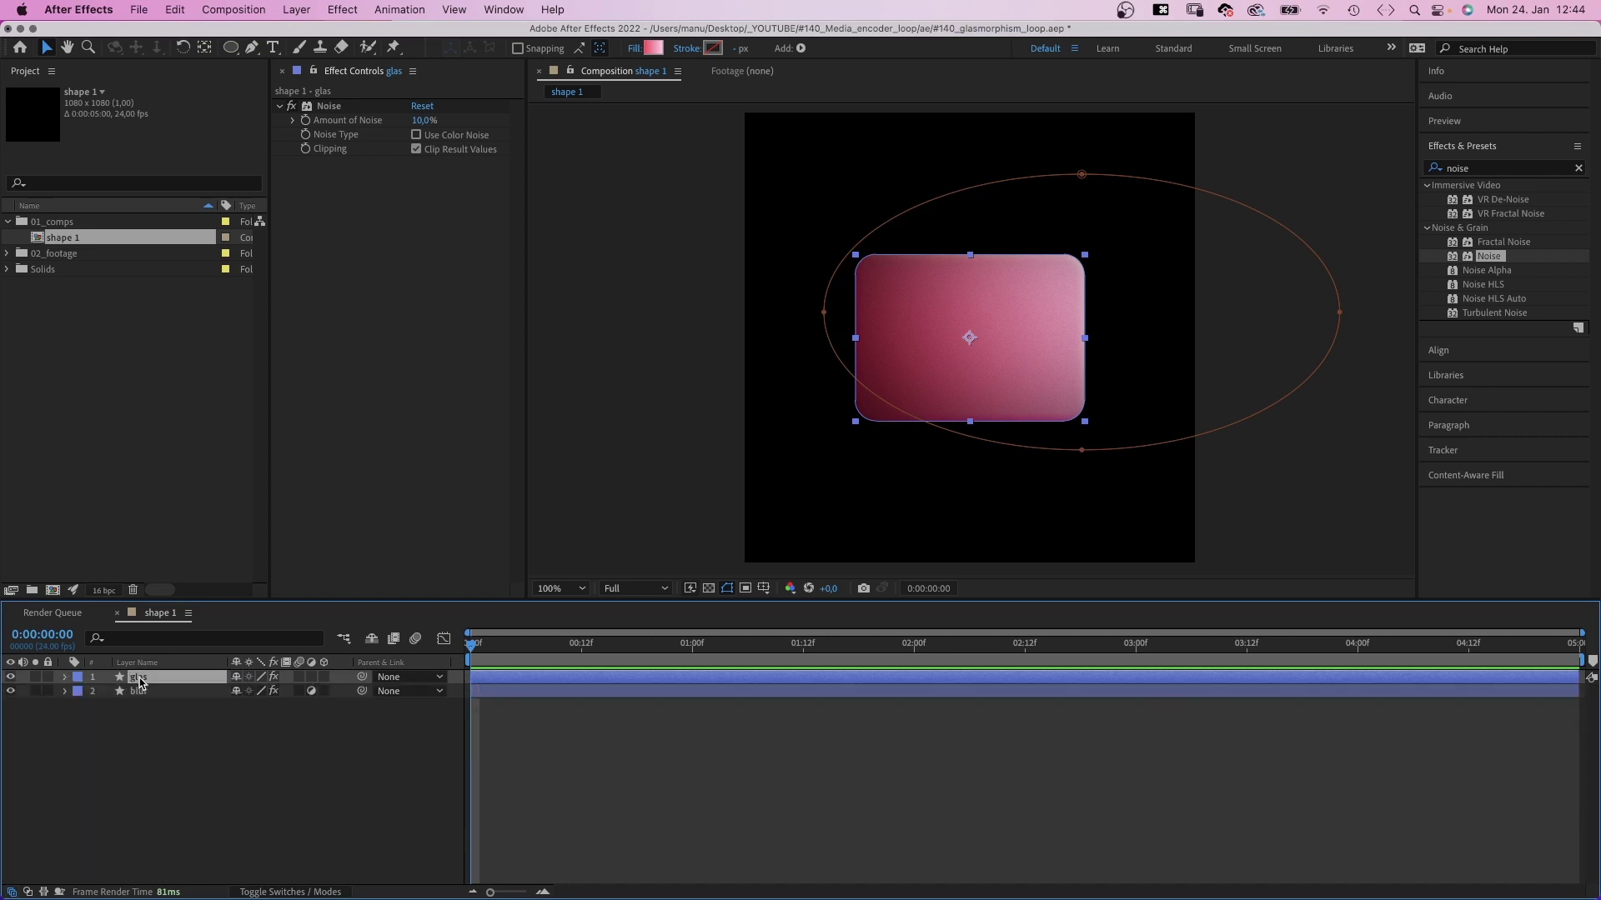
key("super+d")
key("Return")
key("BackSpace")
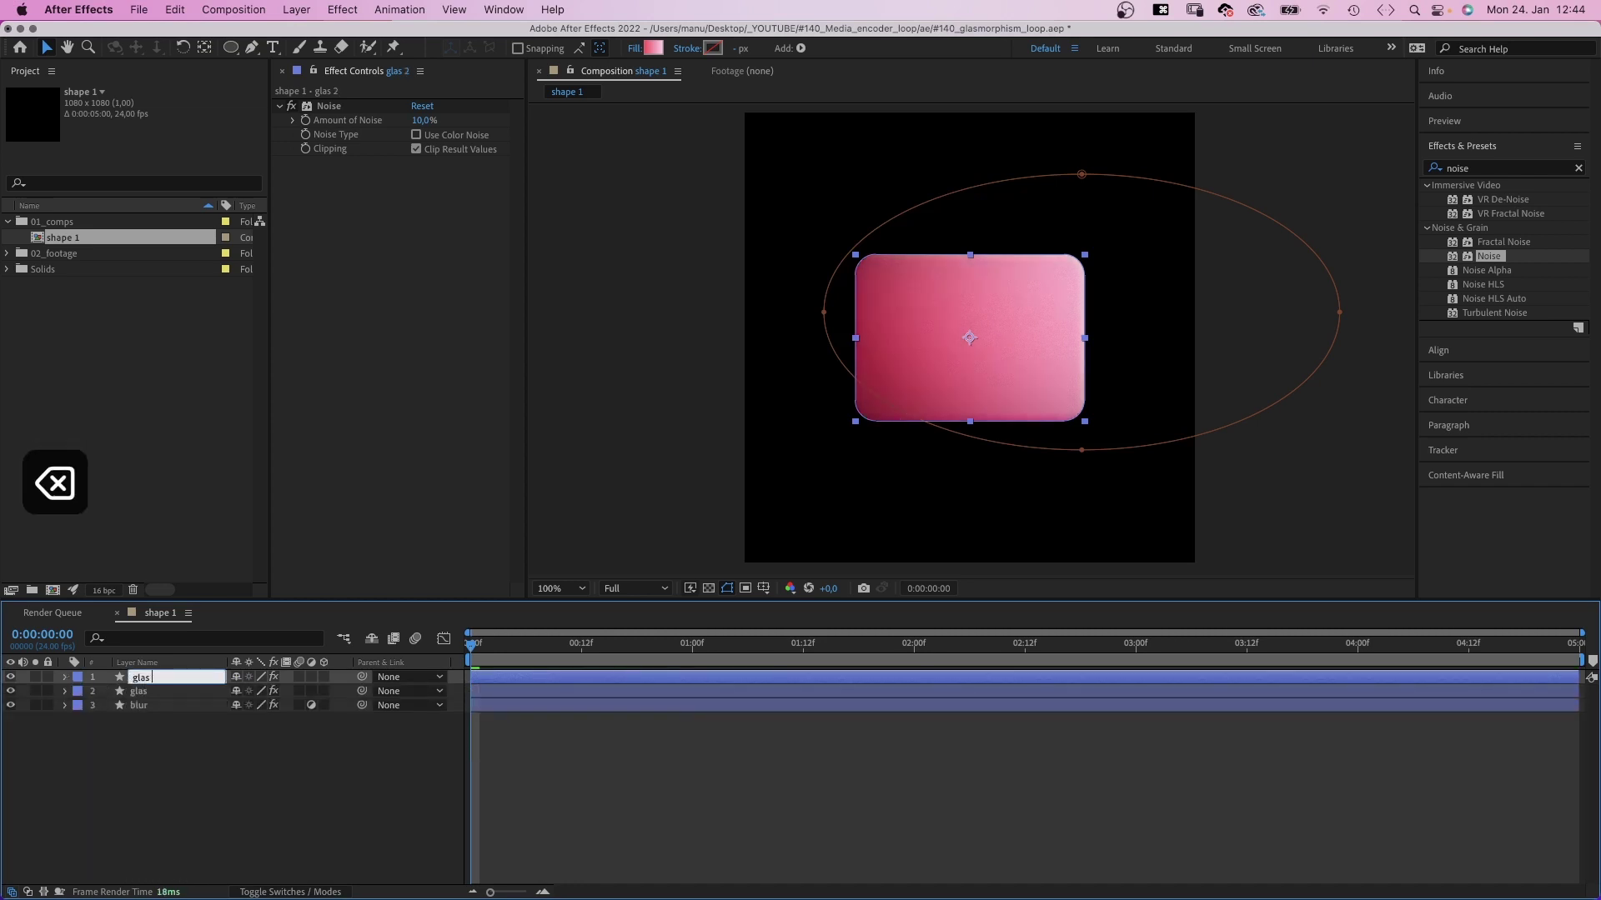
type("edge")
key("Return")
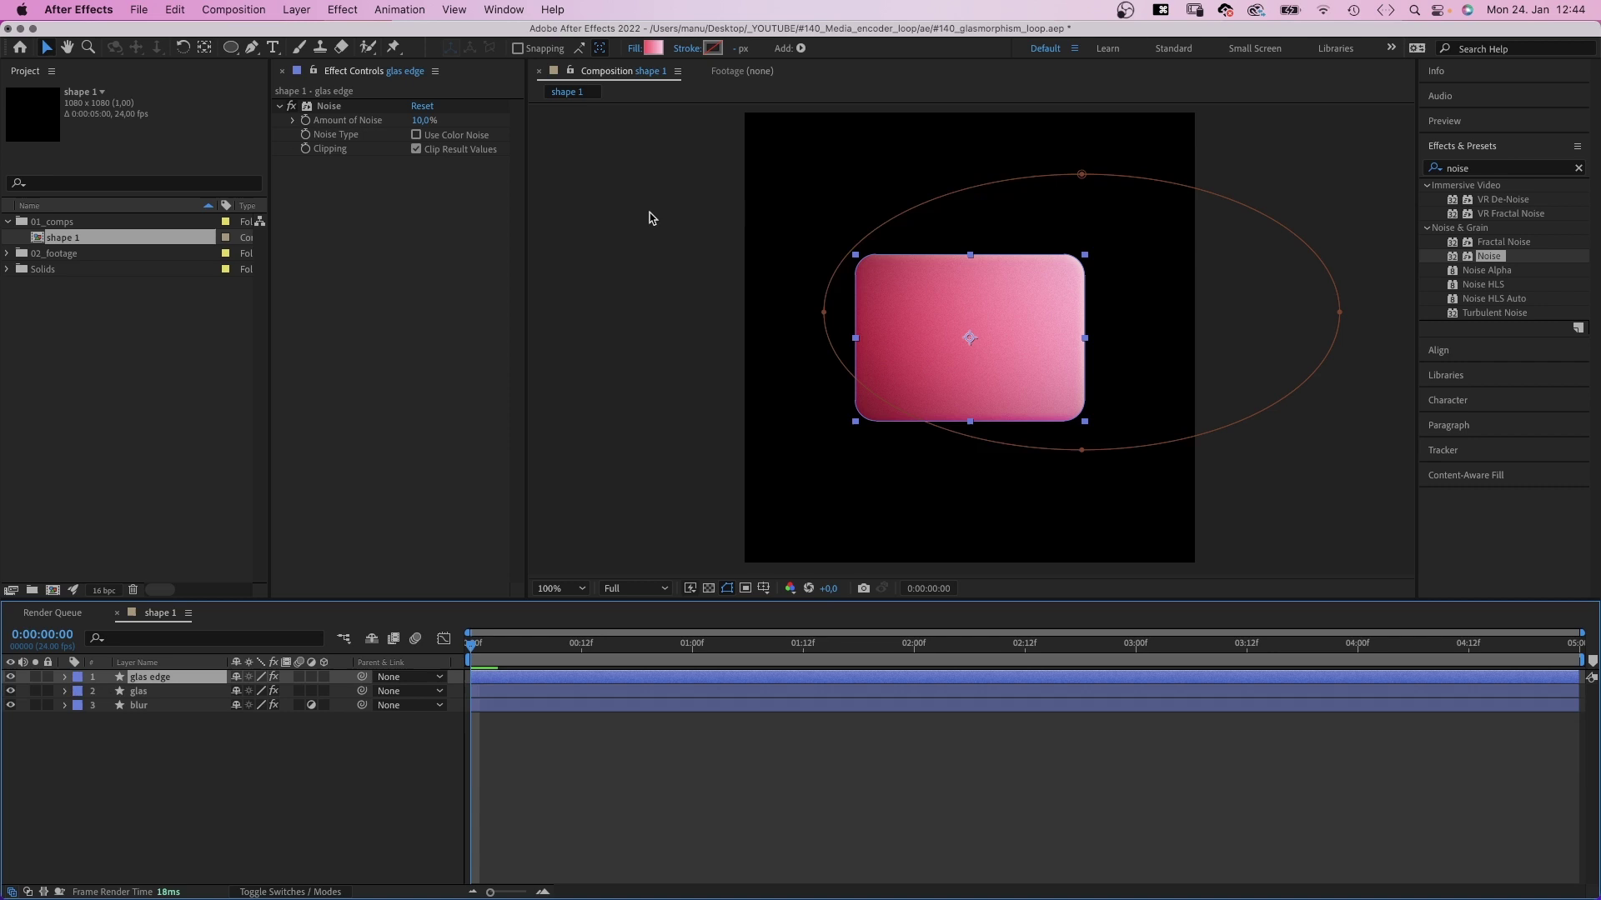
Step: Give glas edge no fill and a 142 px white stroke, and delete its ellipse mask
left_click(635, 49)
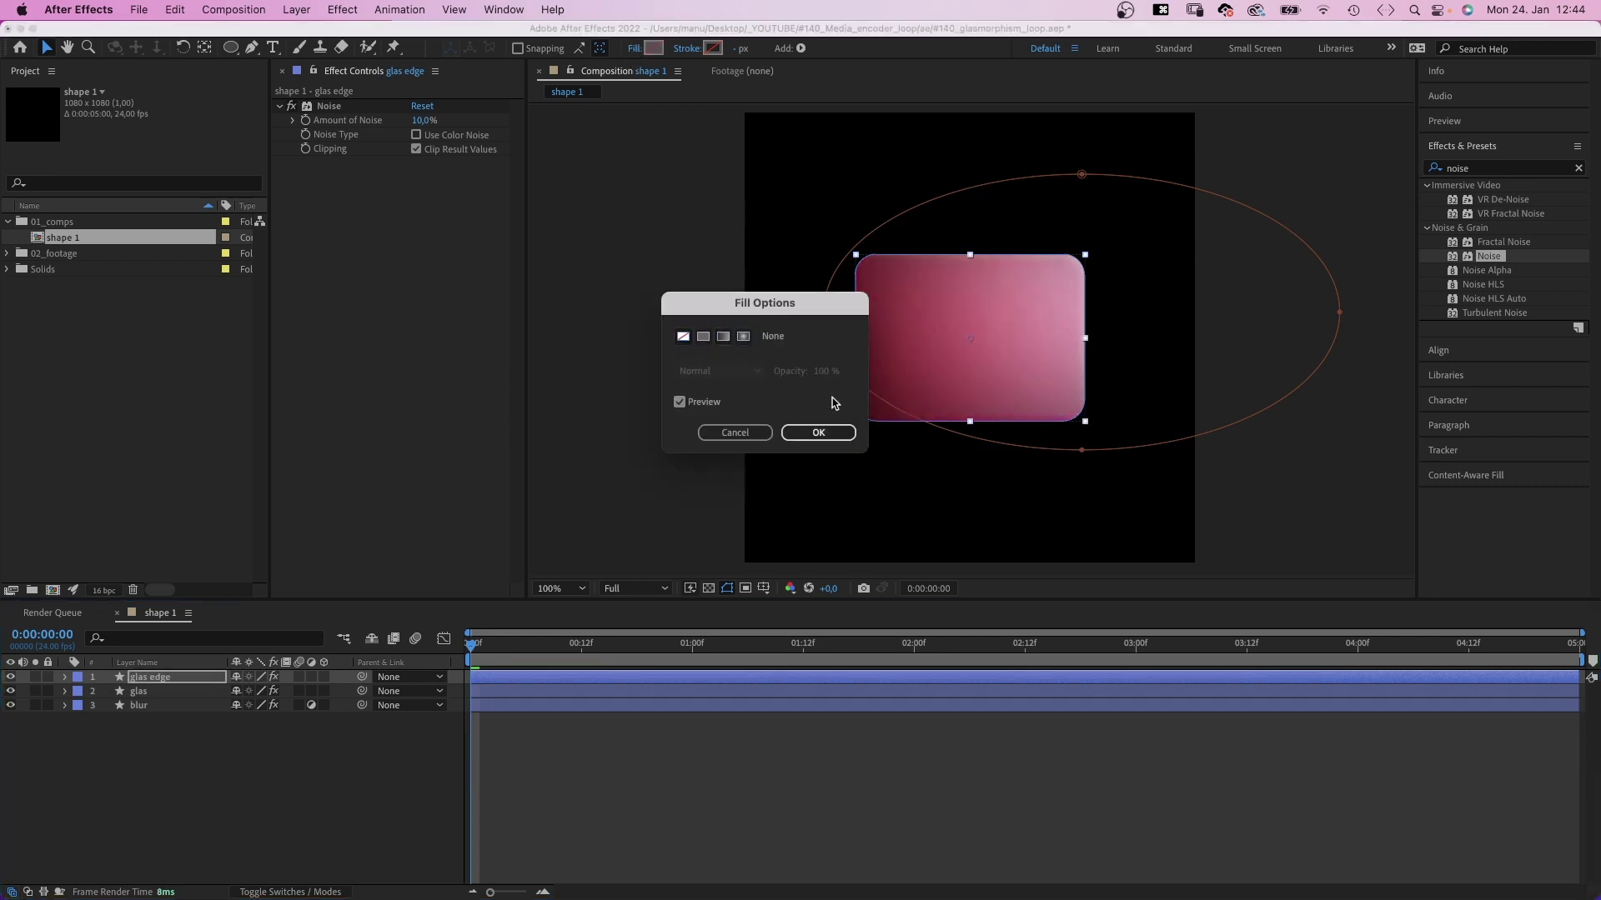
left_click(818, 432)
left_click(713, 49)
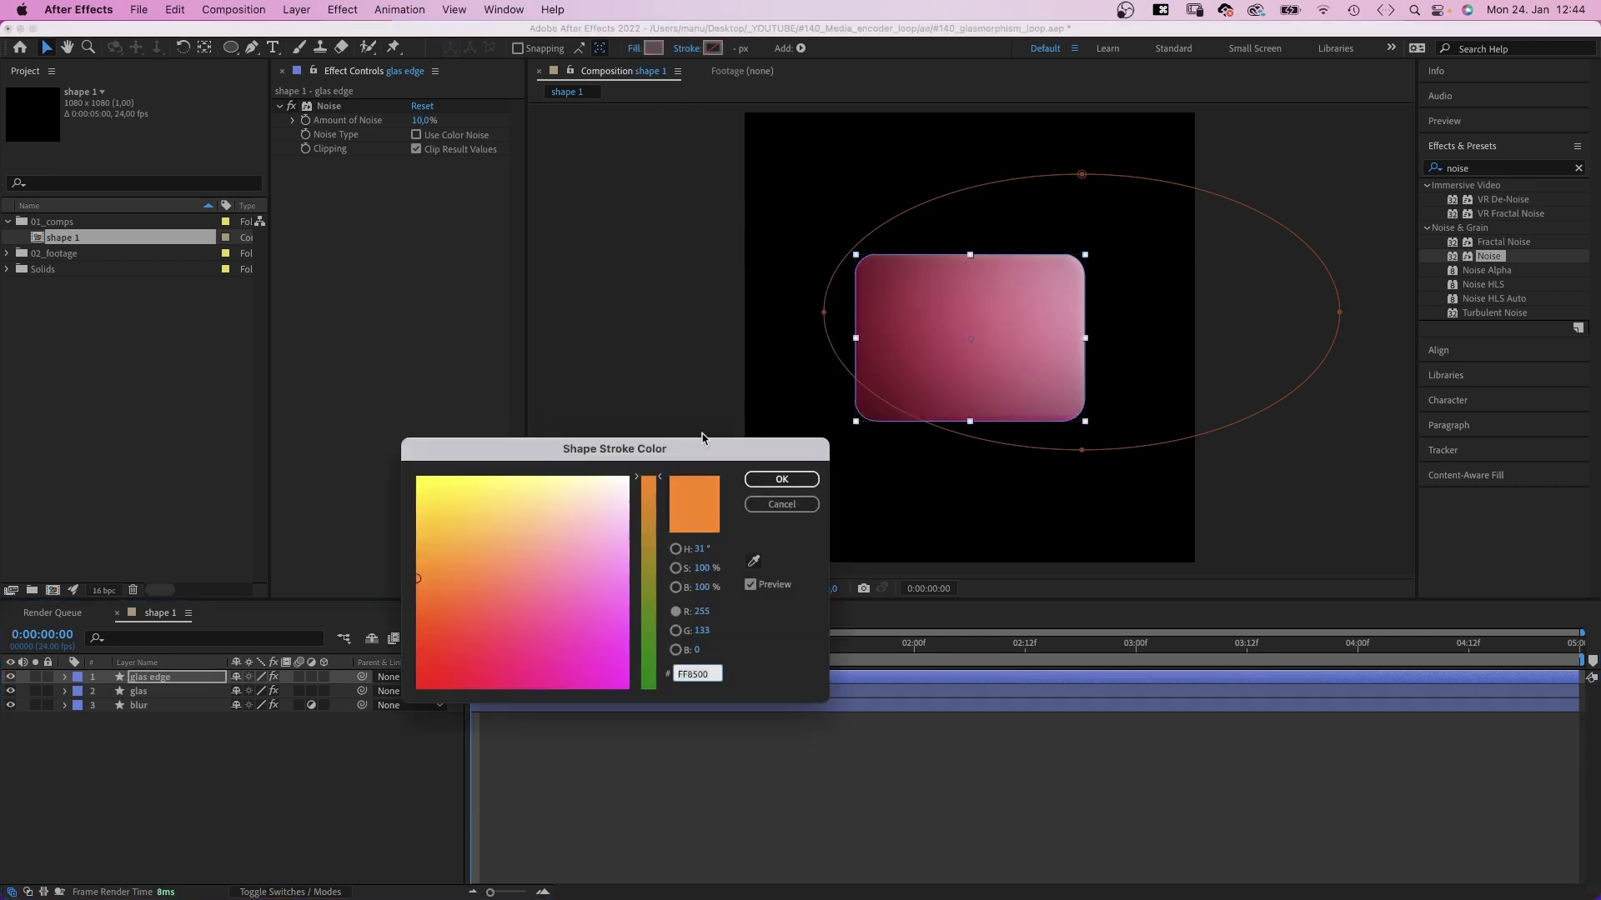
left_click(767, 480)
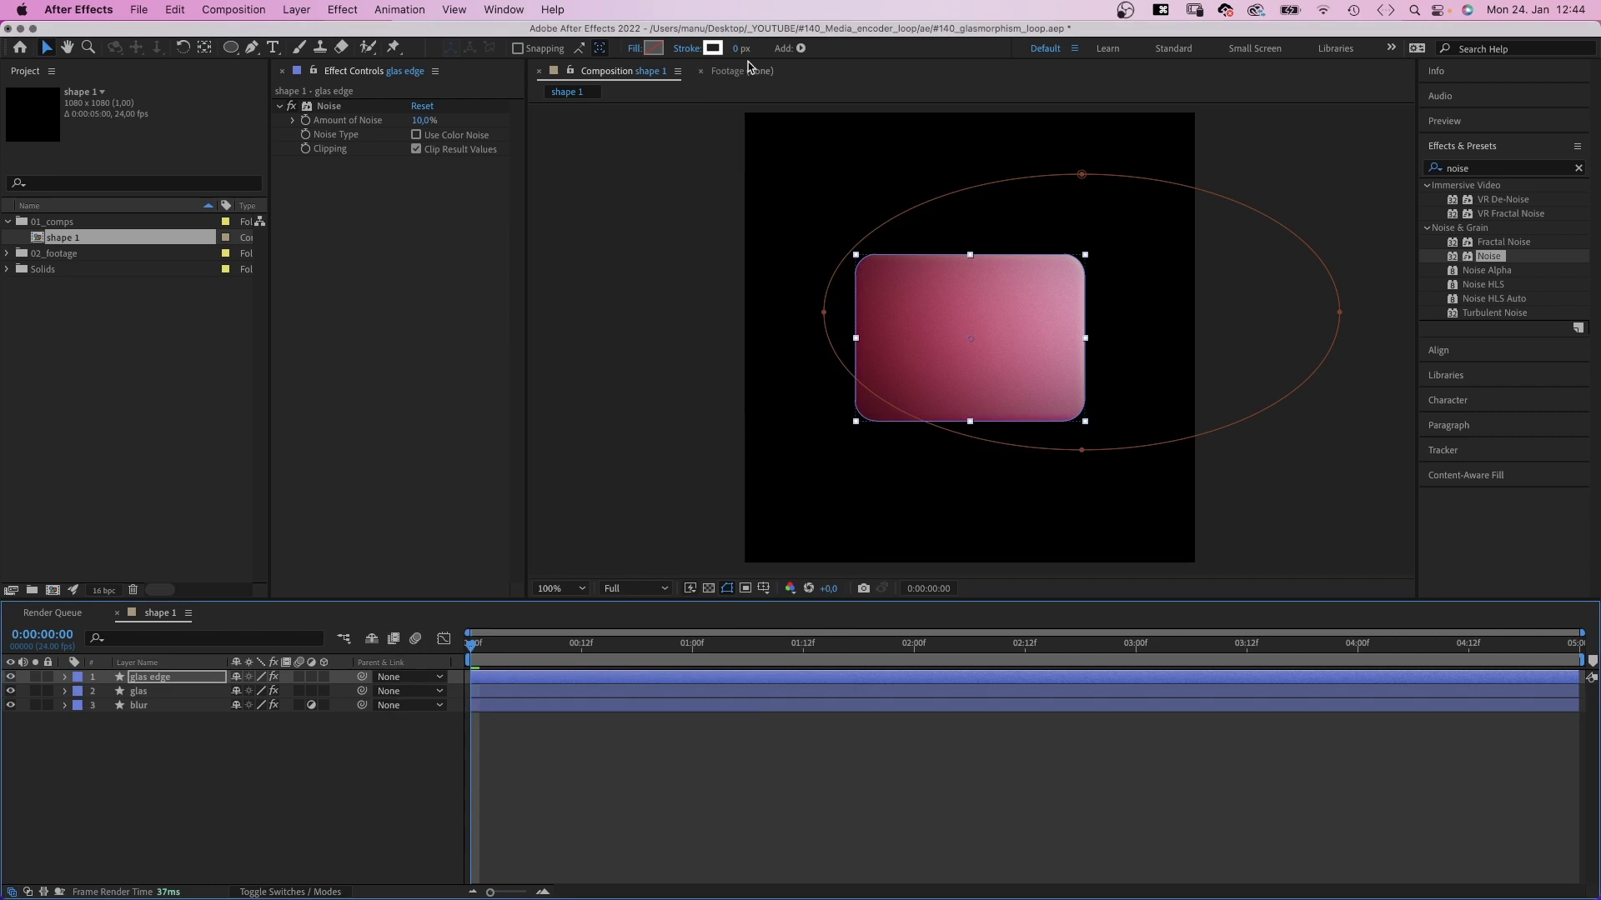
left_click_drag(741, 48, 809, 57)
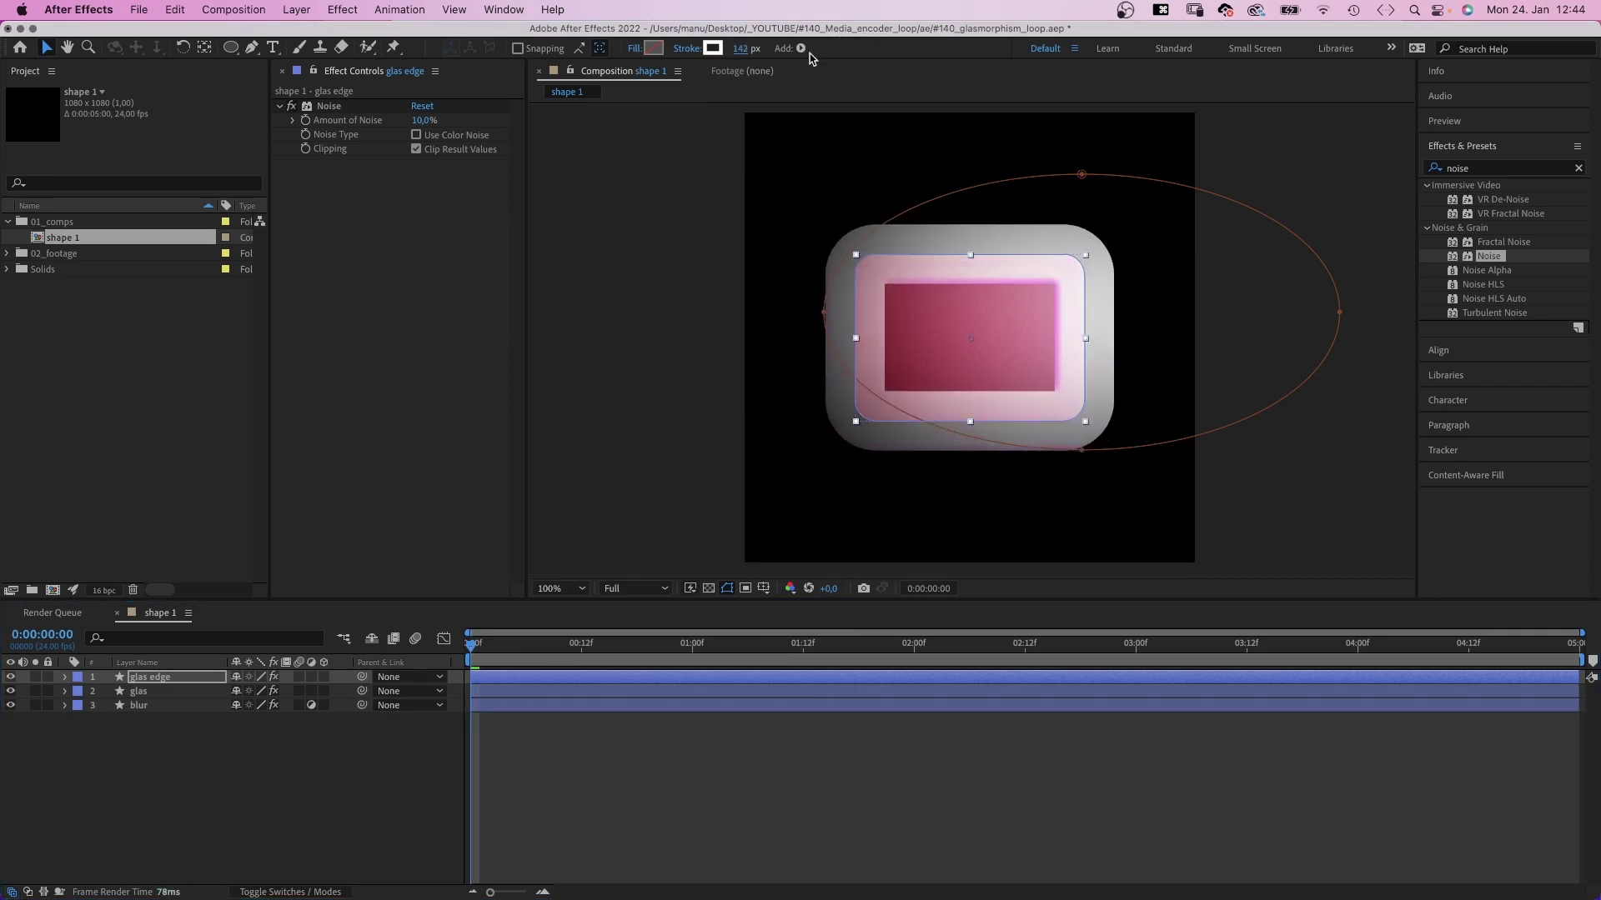
key("m")
left_click(141, 692)
key("BackSpace")
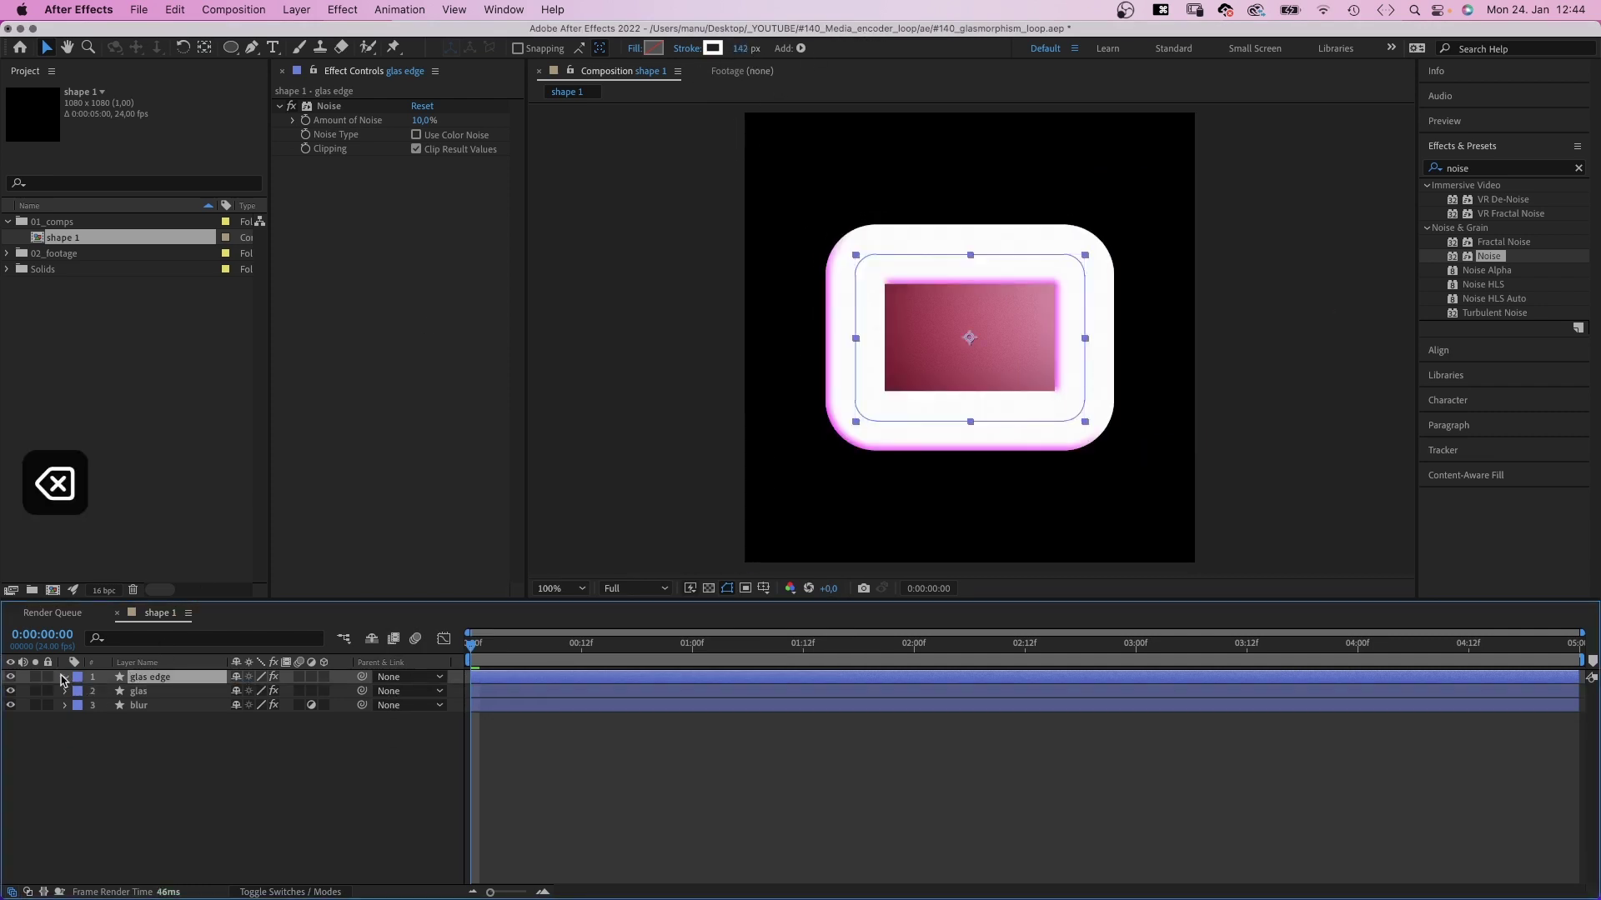
left_click(64, 677)
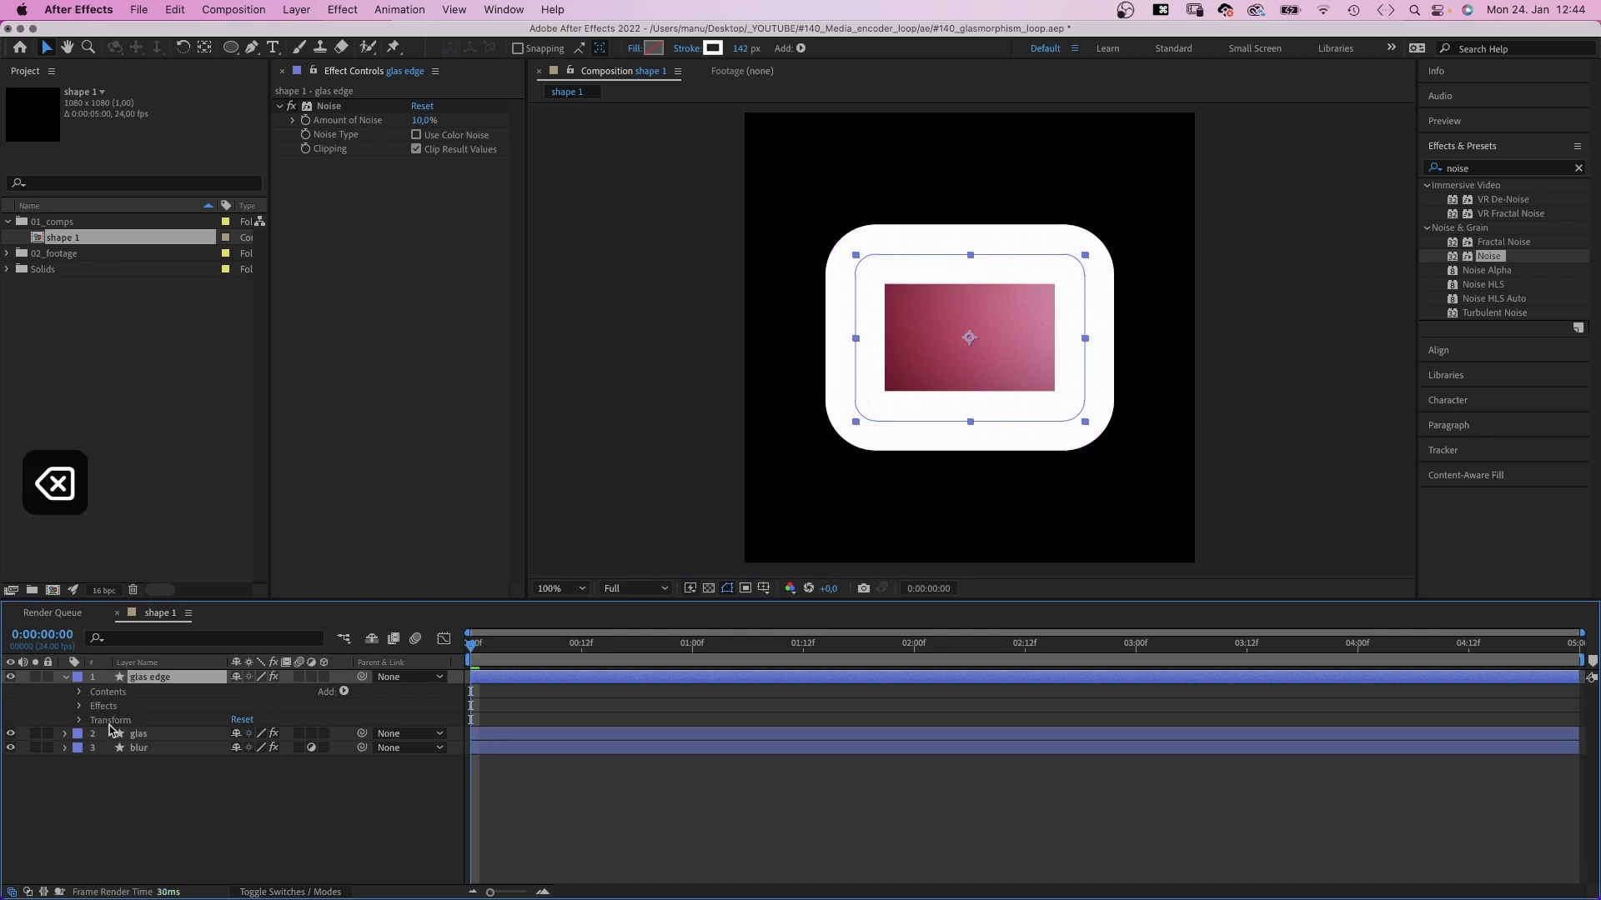
Step: Add Trim Paths with End at 20% and Offset -45° to place the segment top-right
left_click(346, 691)
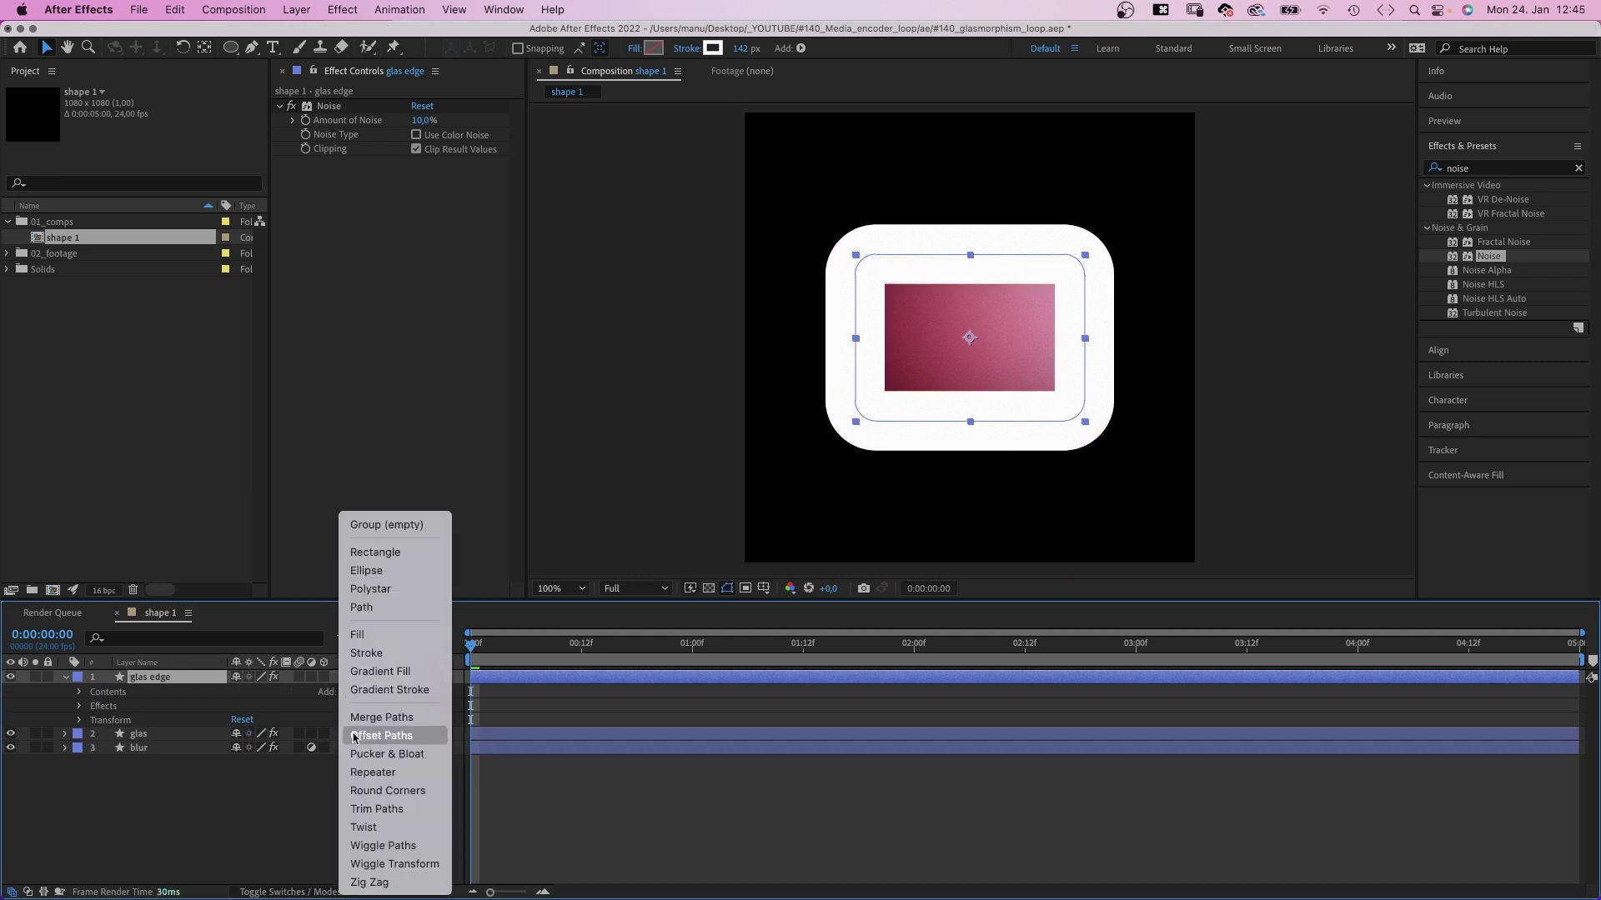
left_click(365, 807)
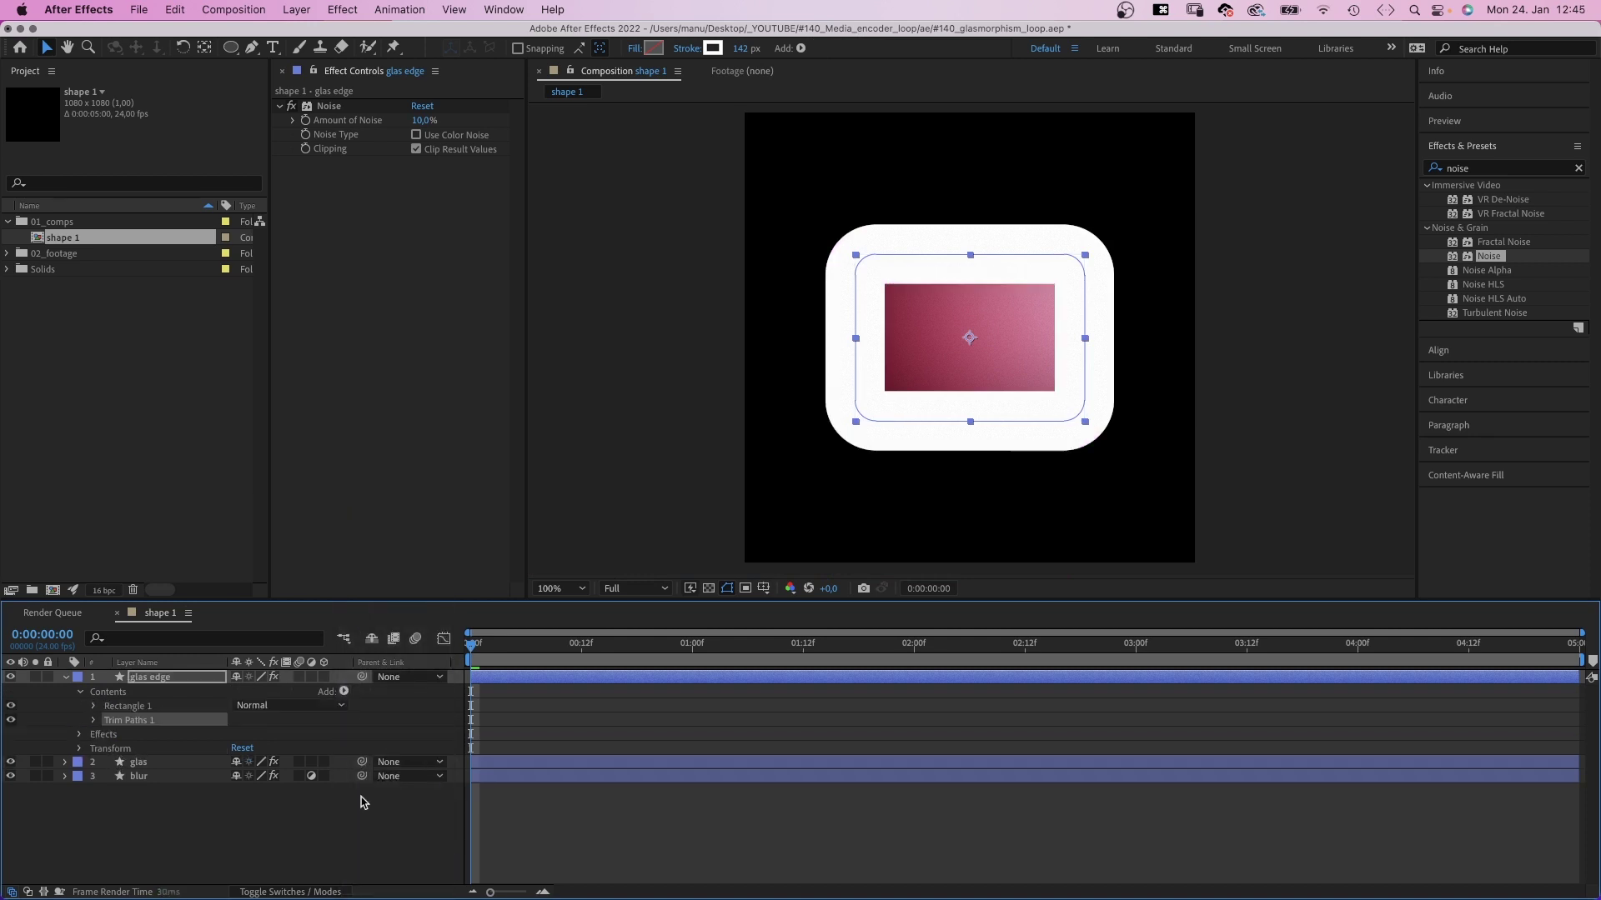
left_click(95, 720)
left_click(241, 749)
type("20")
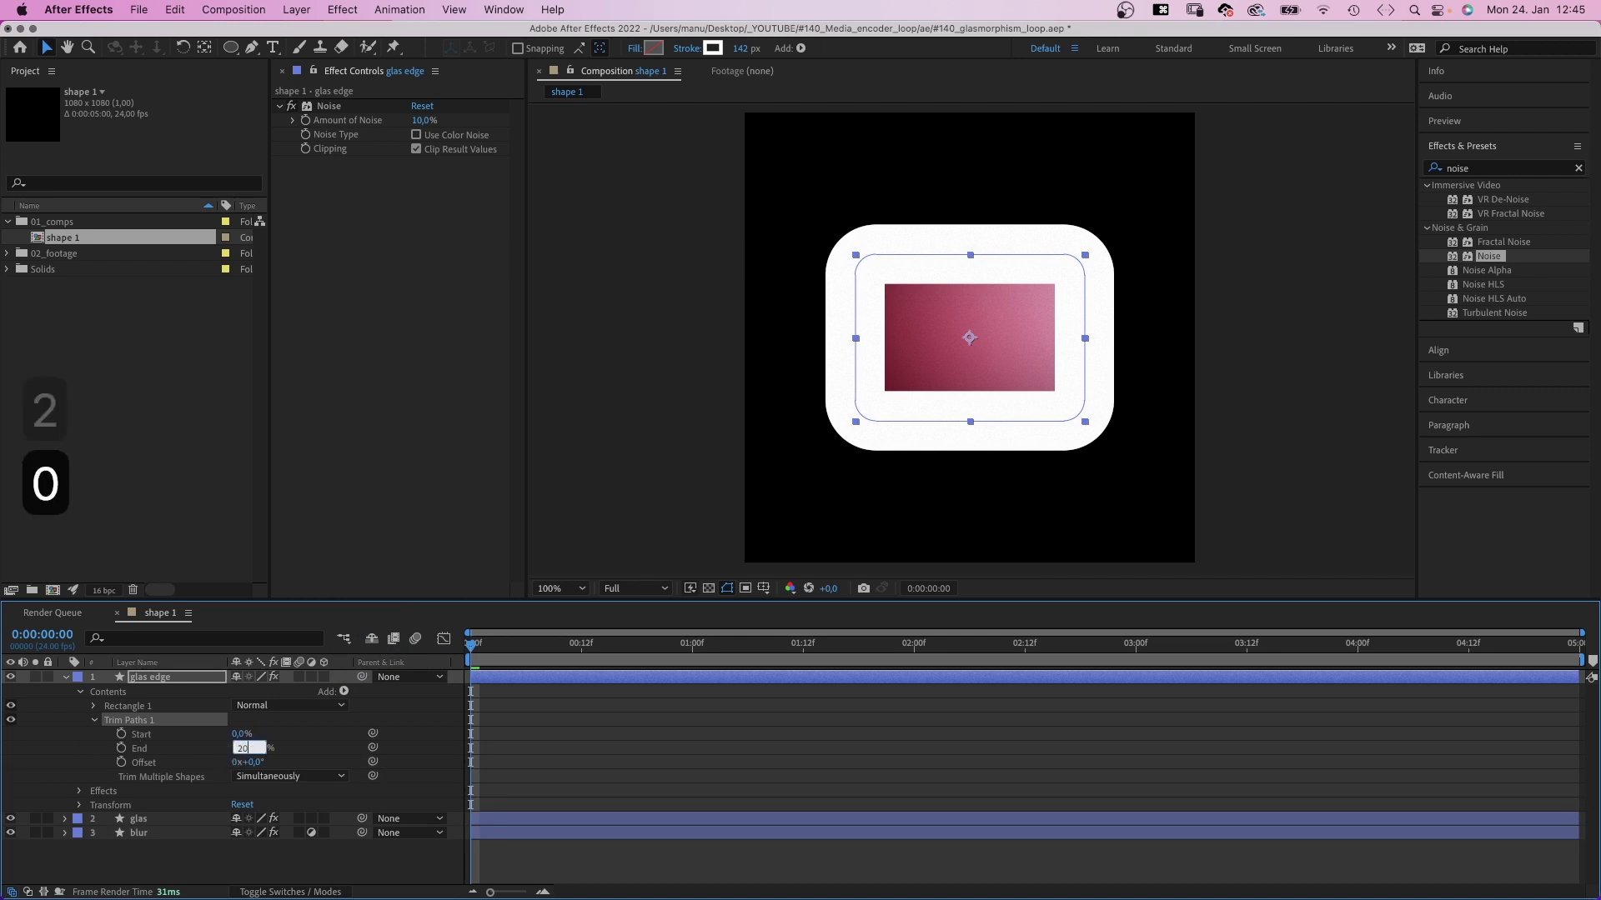
key("Return")
left_click_drag(250, 762, 164, 792)
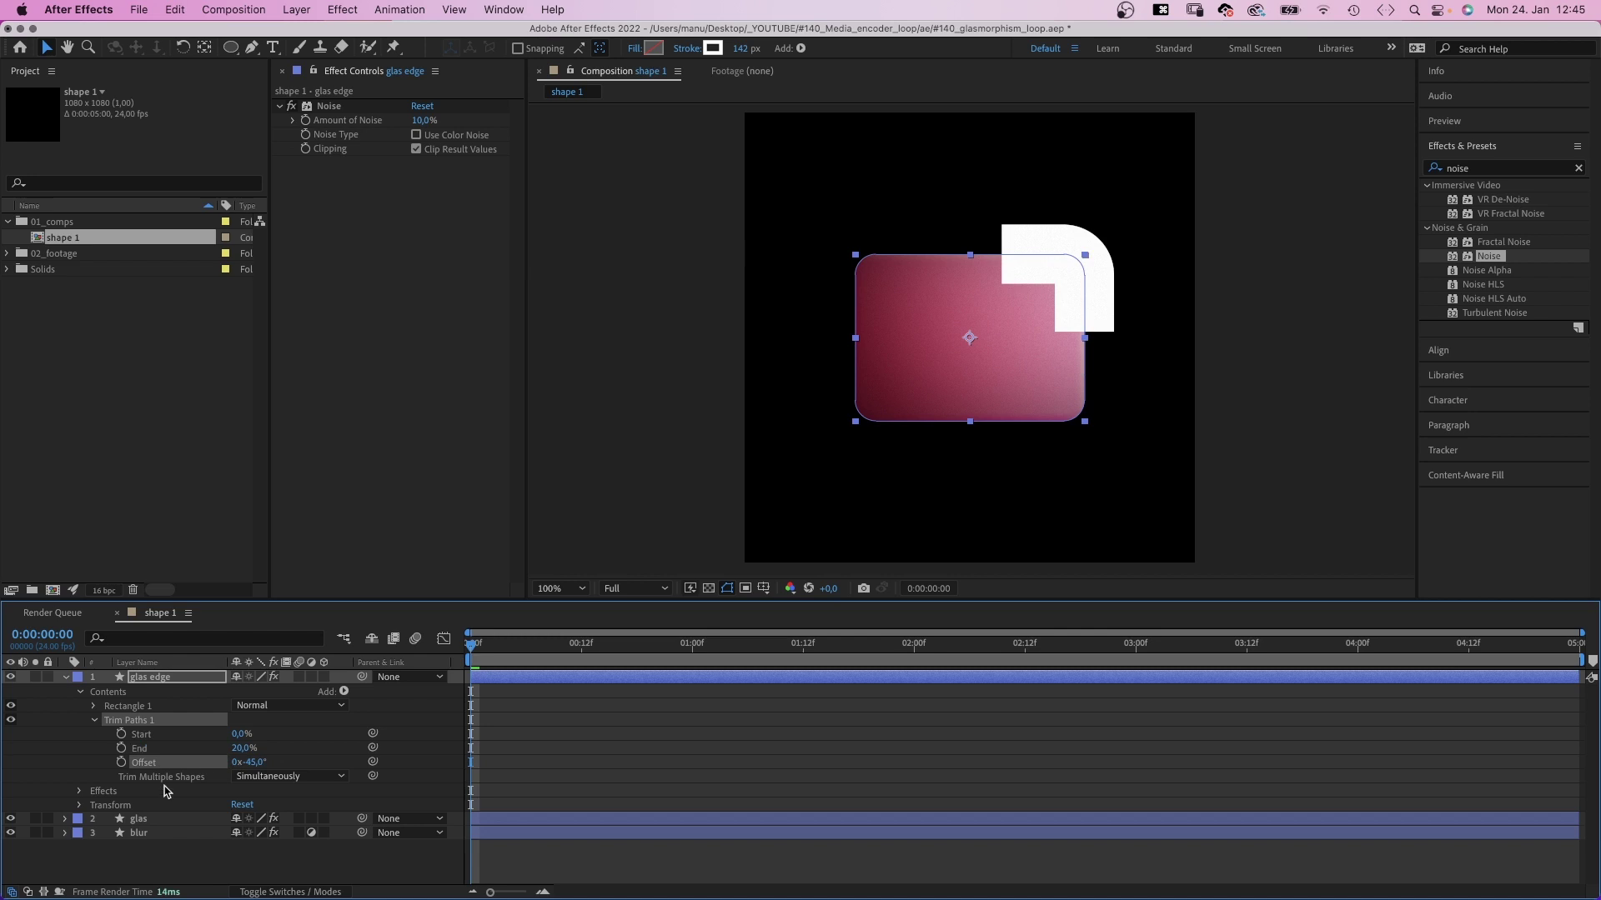
Step: Set the stroke taper Start and End Length both to 50%
left_click(94, 707)
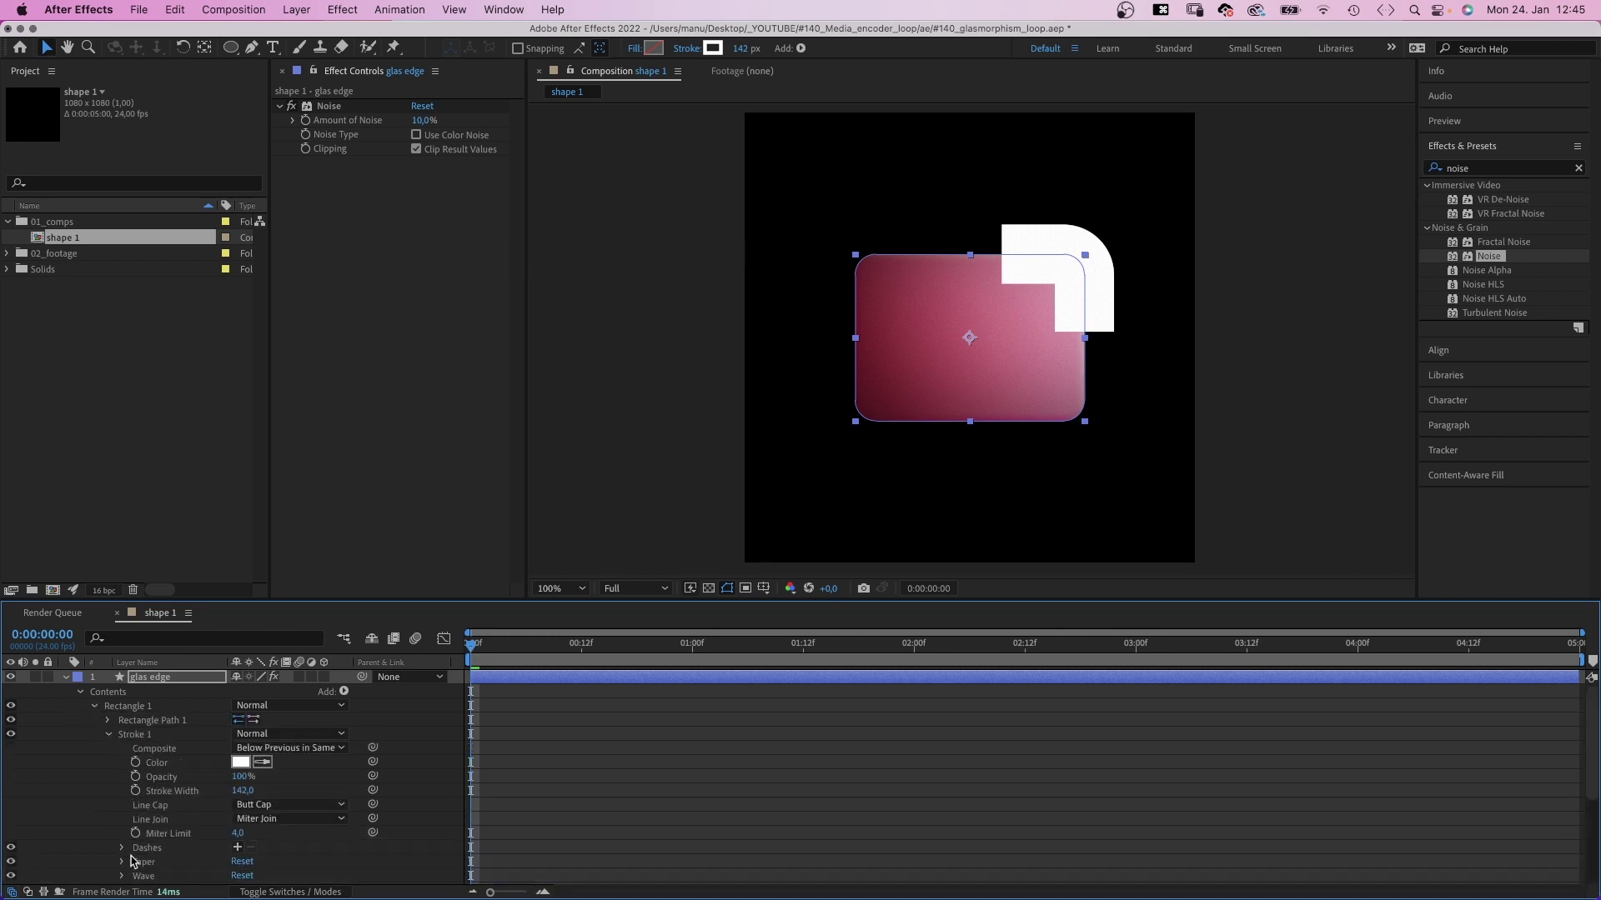
left_click(123, 862)
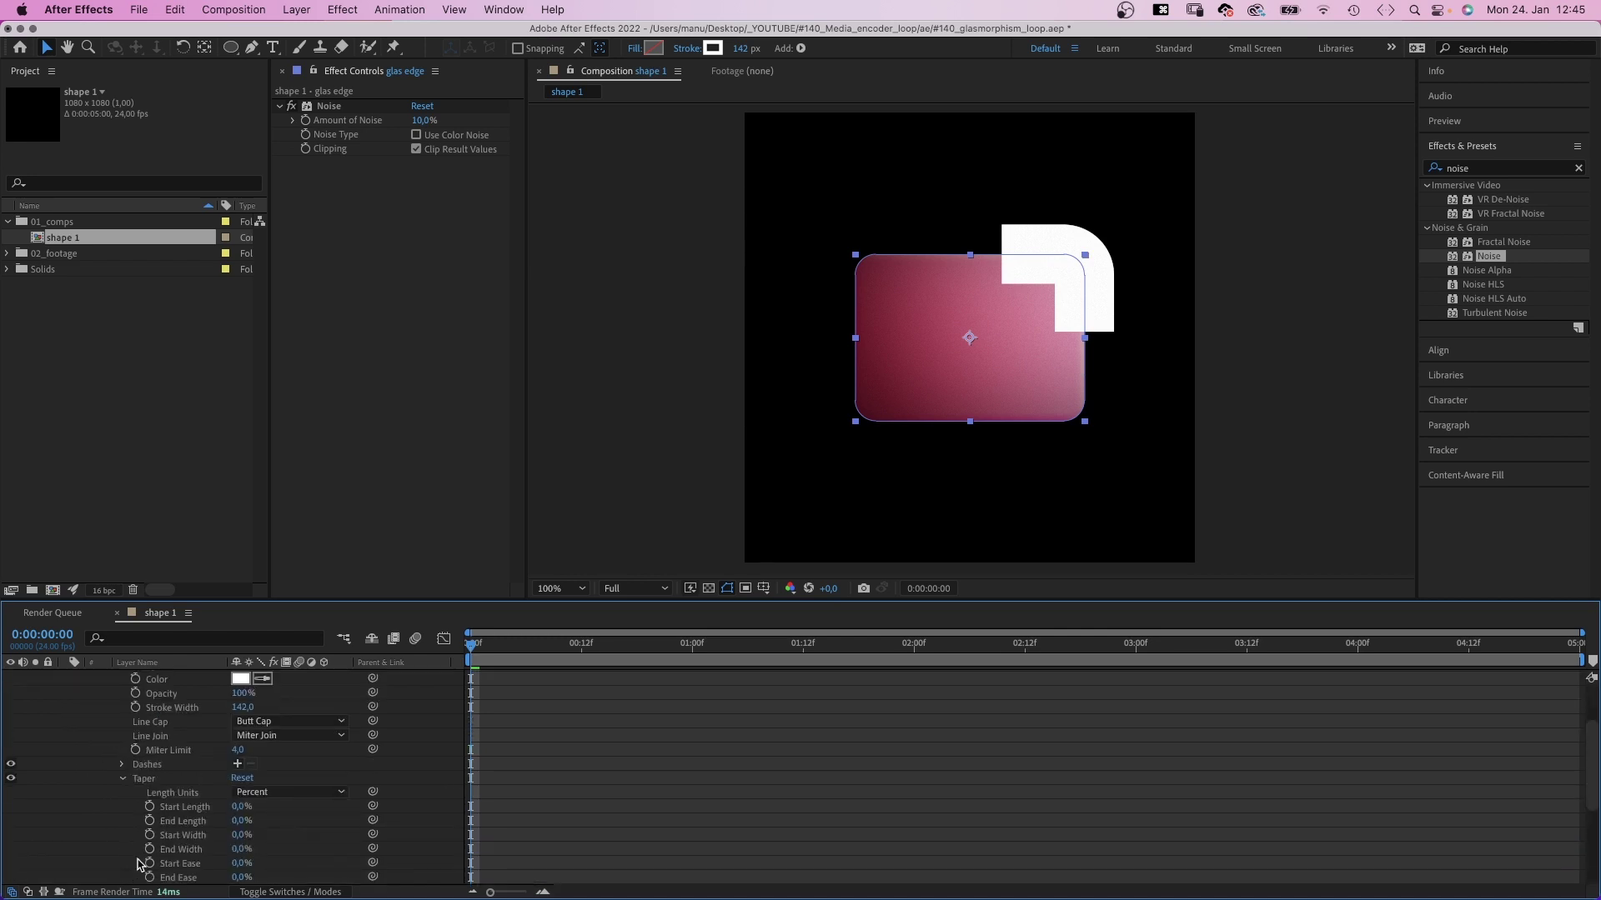
type("50")
left_click(239, 822)
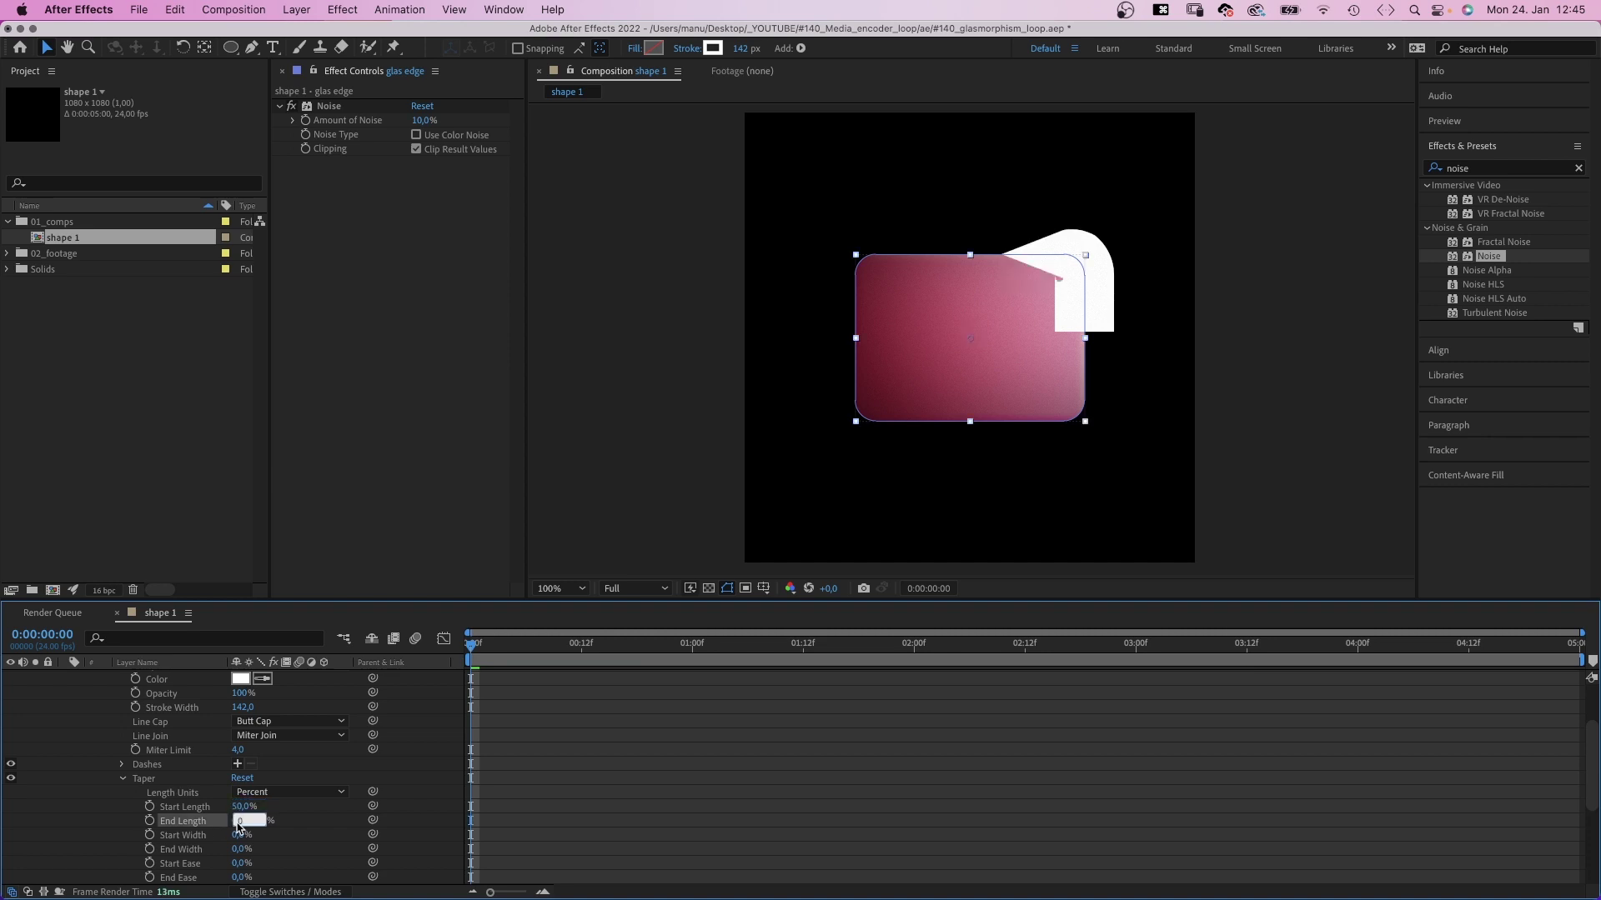
type("50")
key("Return")
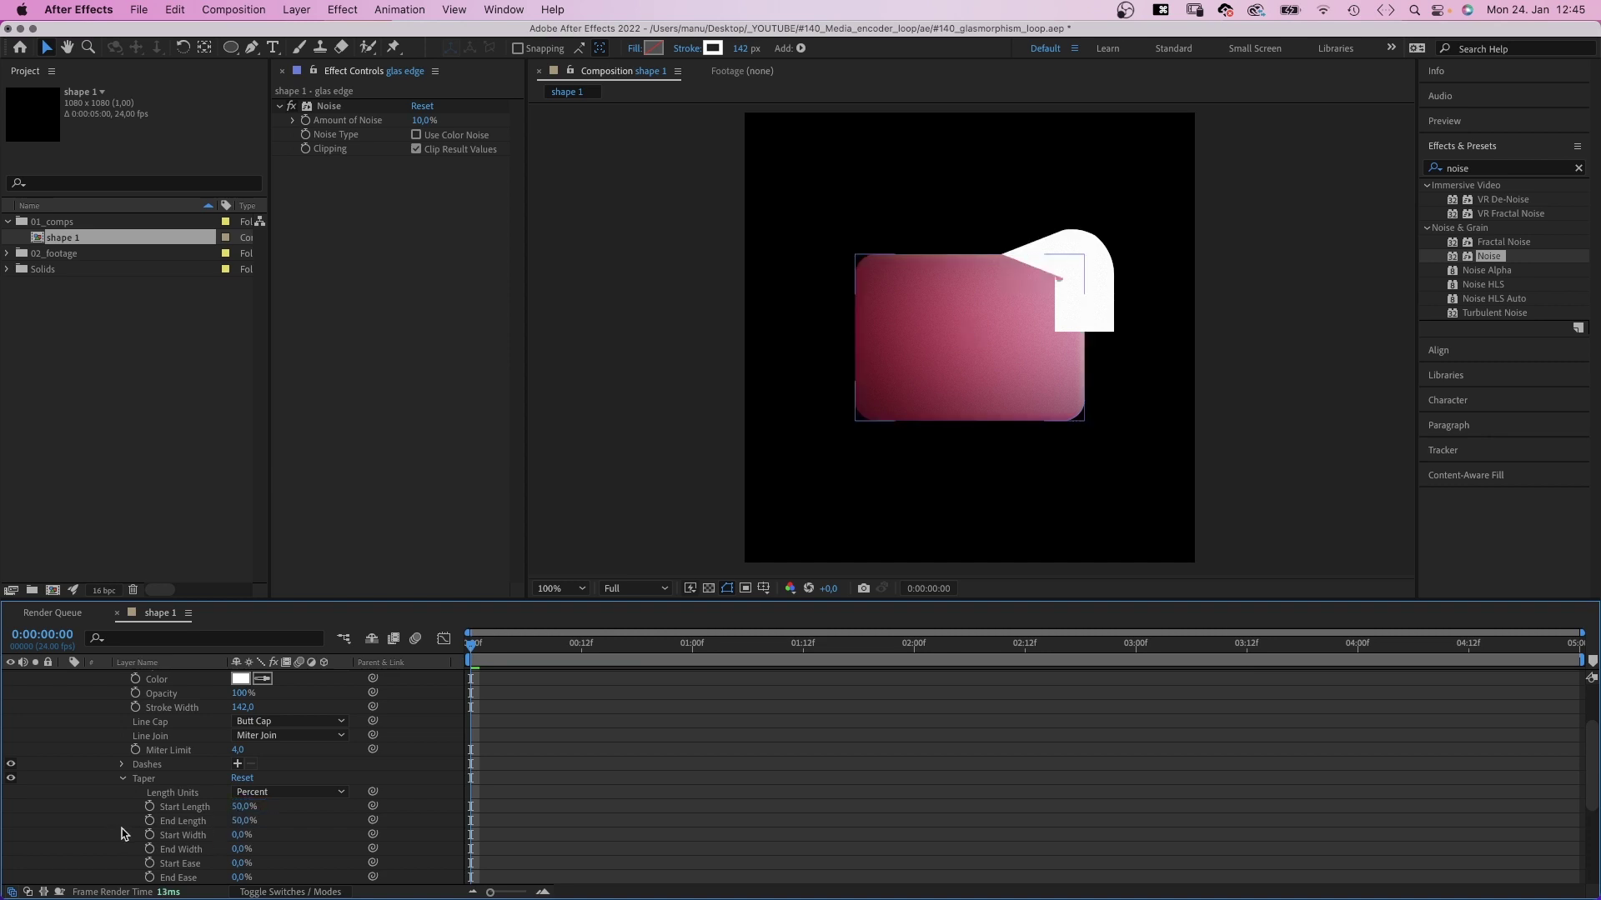
Step: Thin the stroke to 2 px and colour it light pink FF90FF
left_click(148, 779)
left_click_drag(741, 48, 640, 56)
left_click(711, 96)
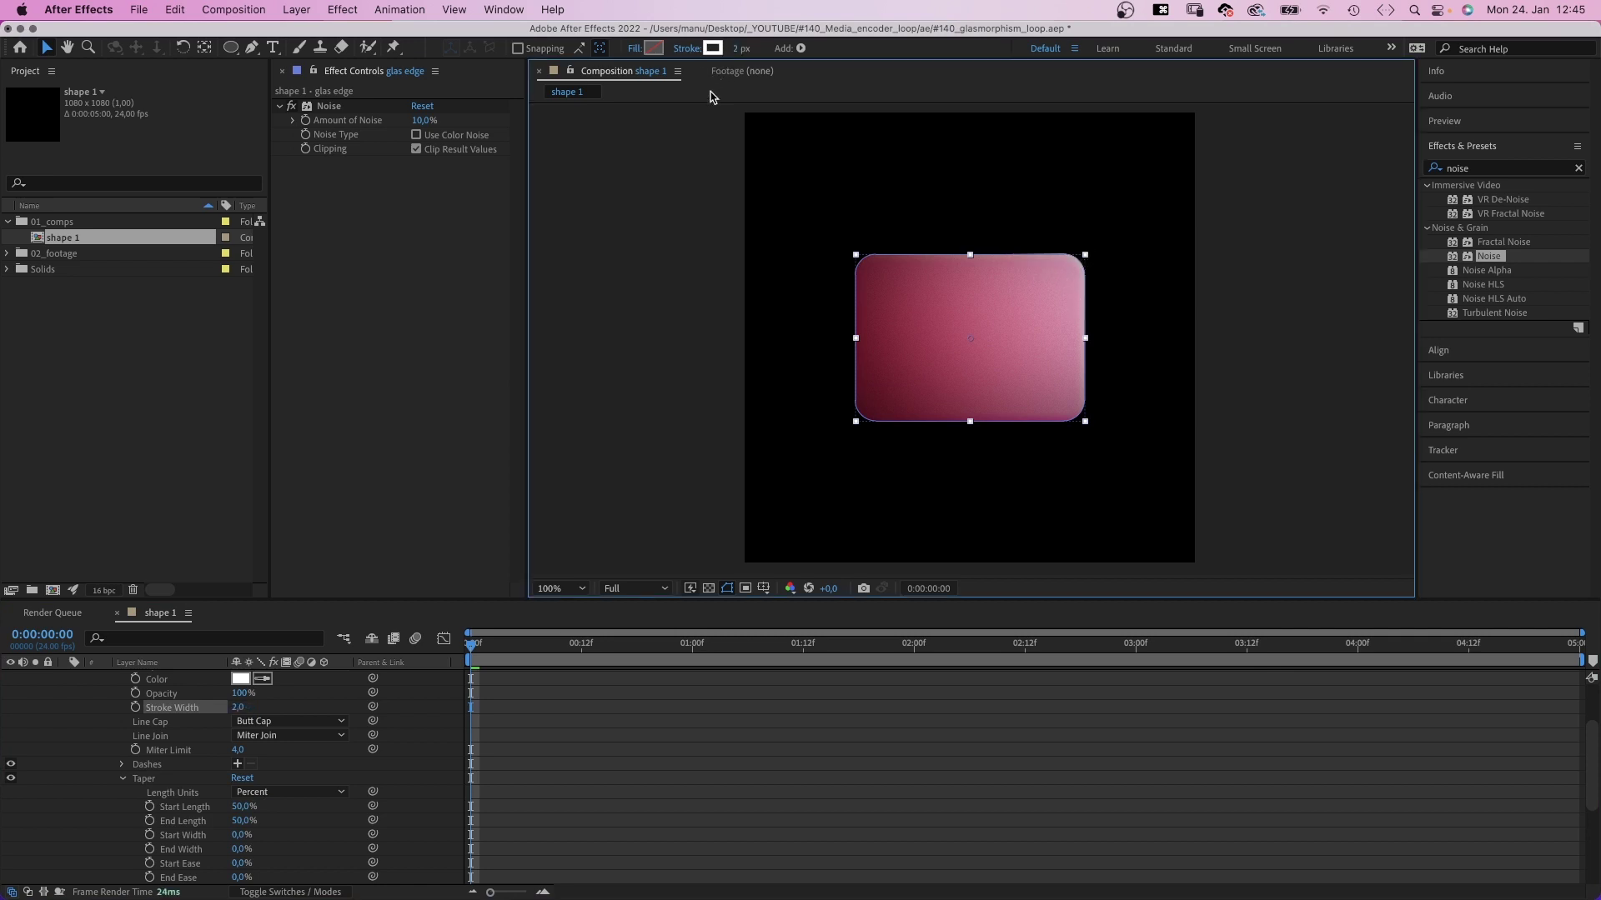
left_click(711, 47)
left_click(628, 569)
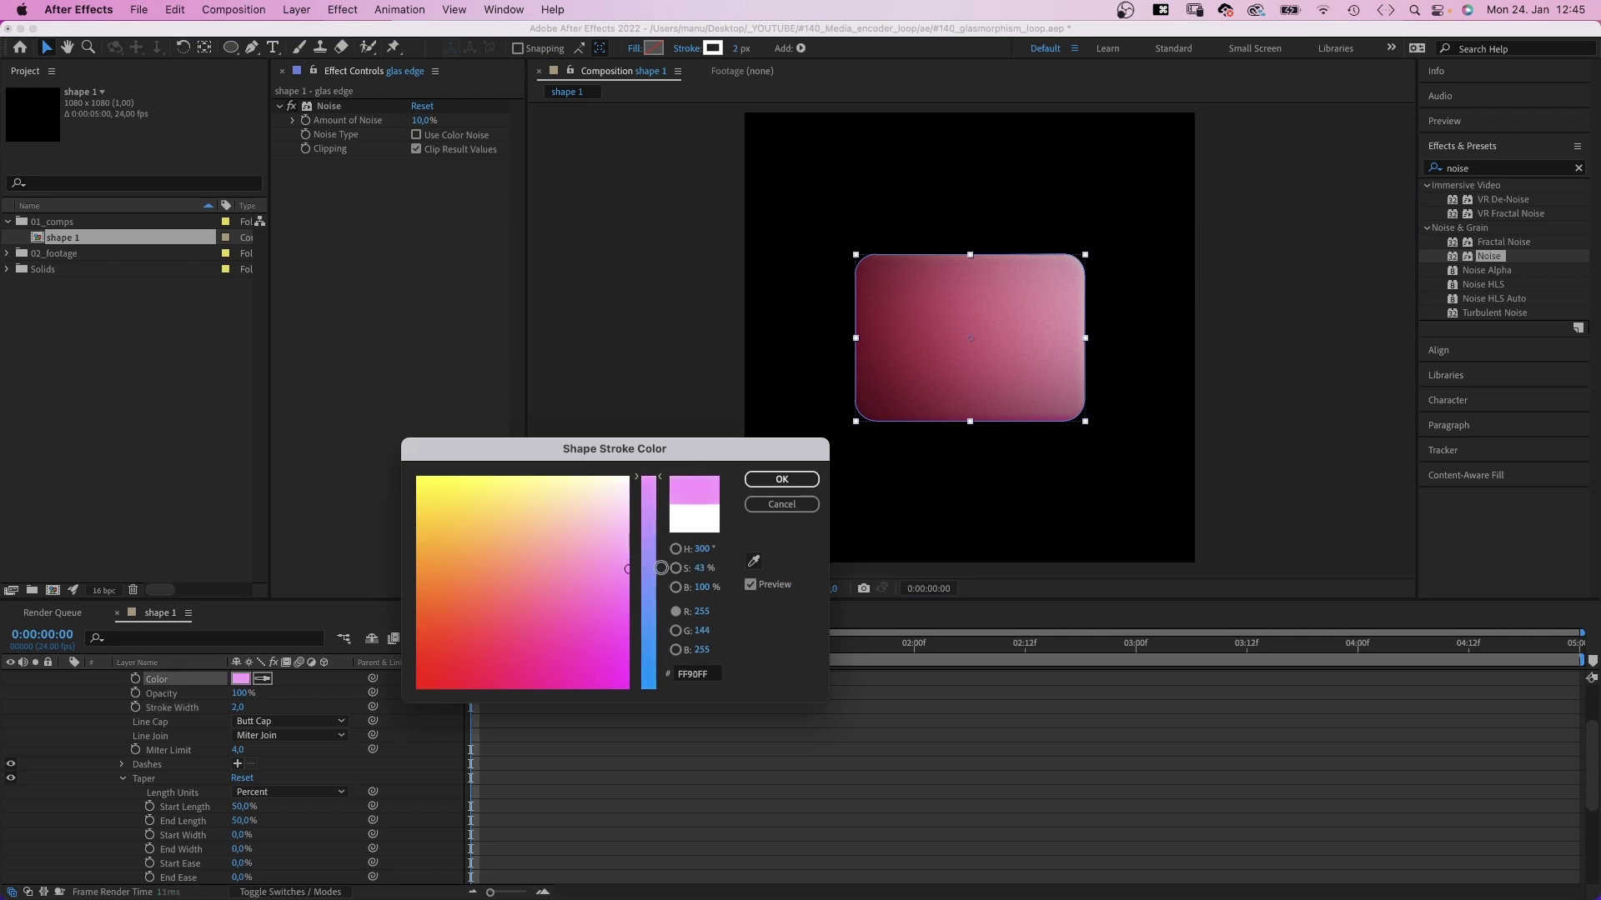
Step: Duplicate glas edge as glas edge 2 and give the copy a white FFFFFF stroke
left_click(780, 480)
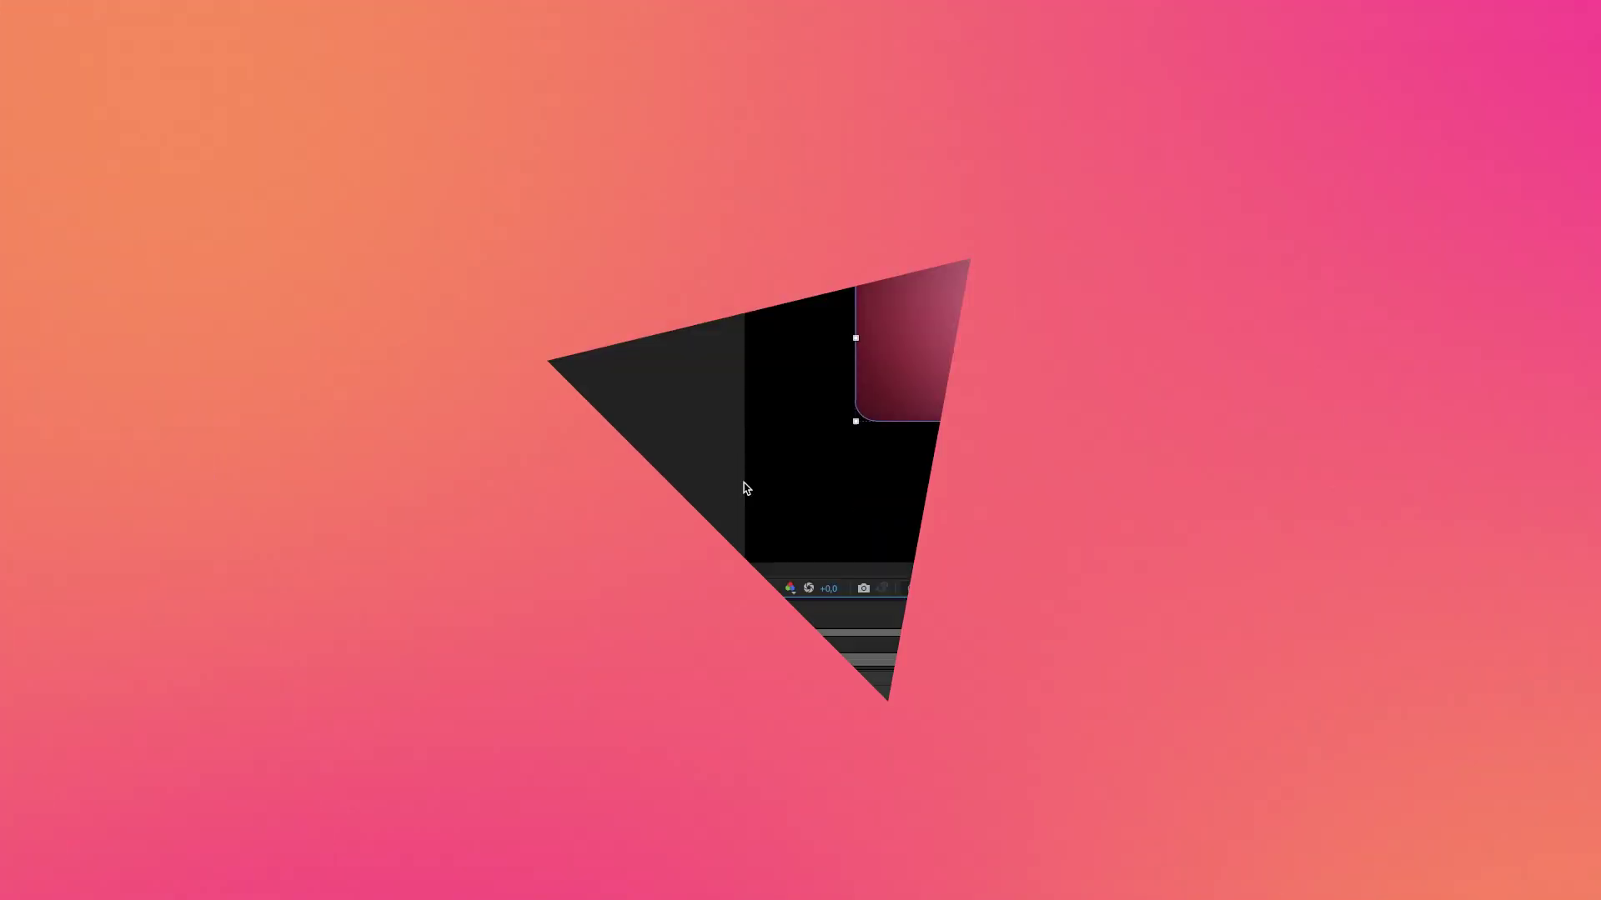
key("super+d")
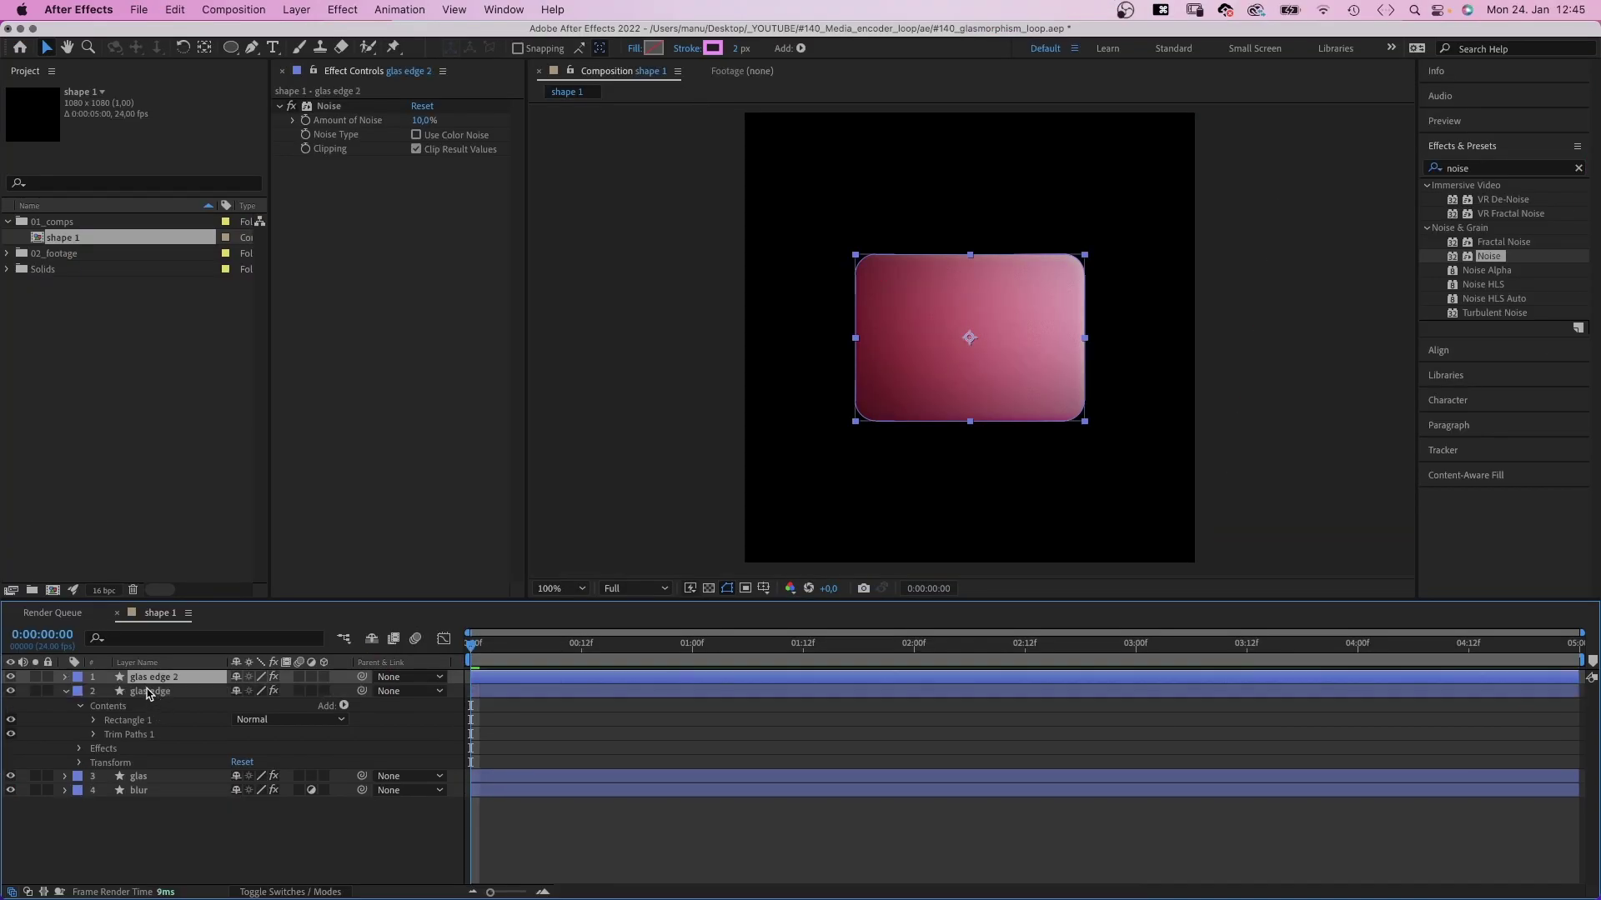
left_click(711, 47)
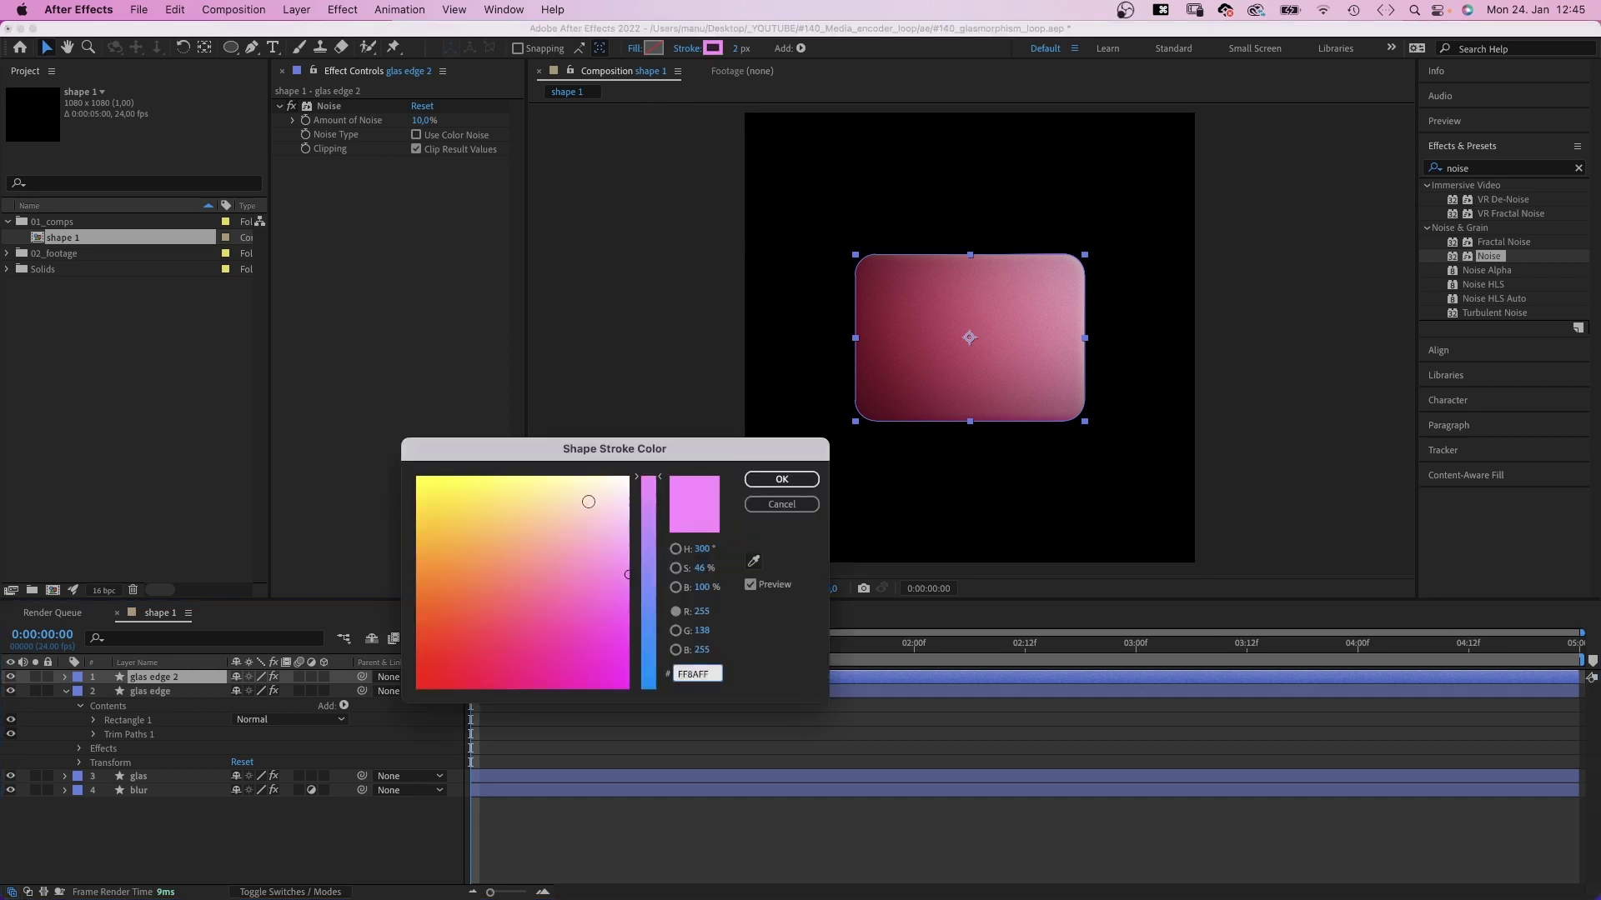
type("FFFFFF")
left_click(781, 479)
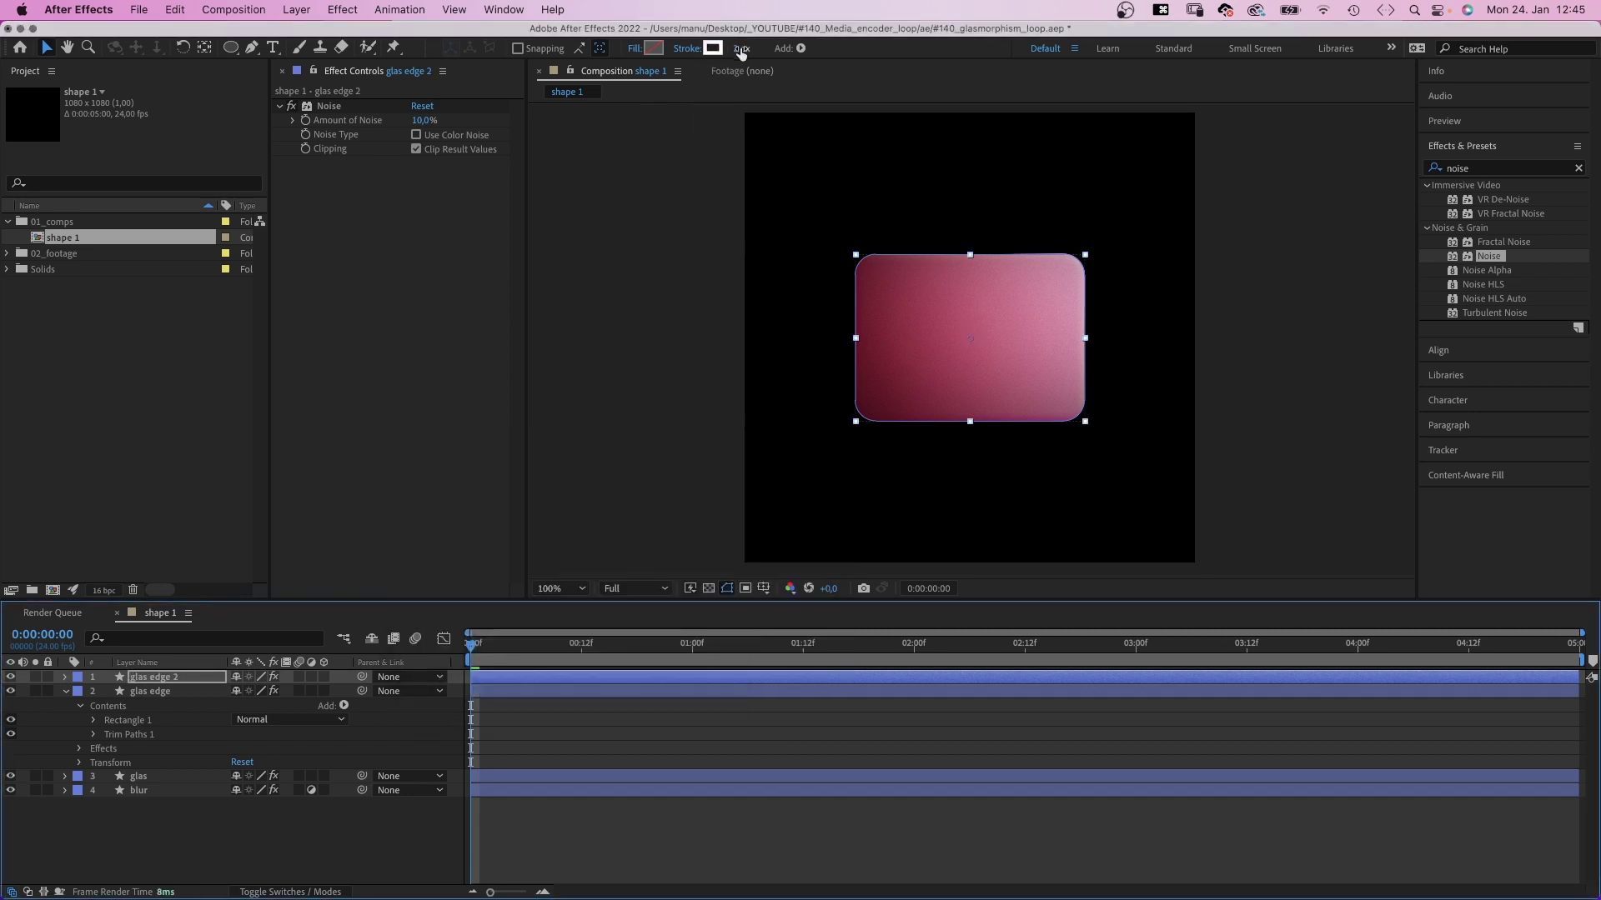
left_click_drag(738, 48, 760, 49)
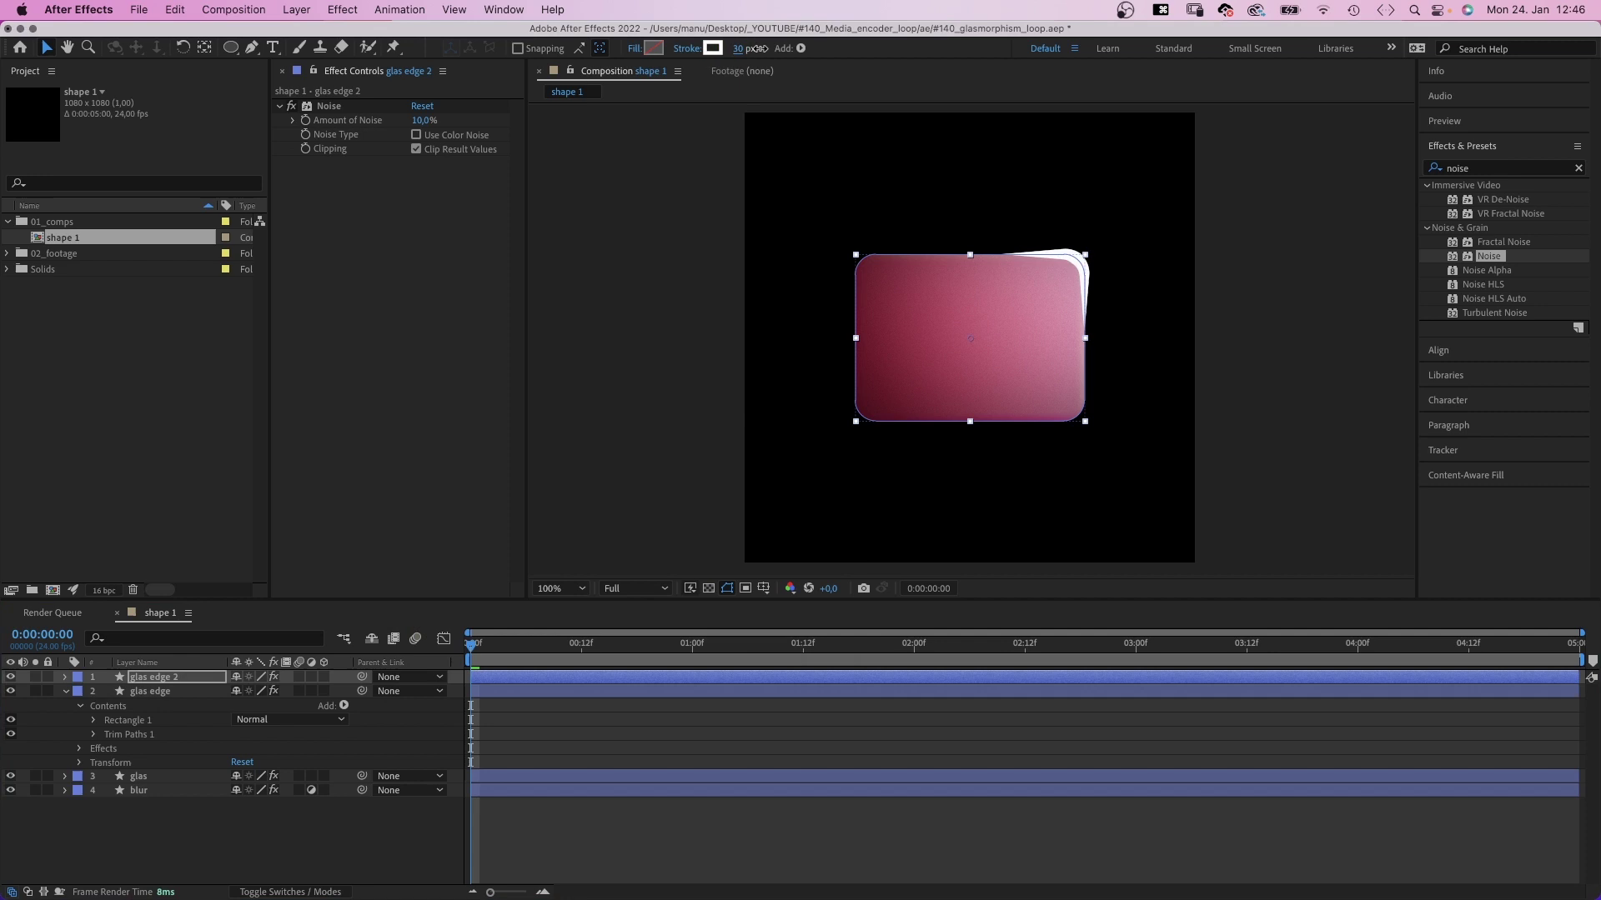
Step: Set glas edge 2's Trim Paths Offset to -144° to put the highlight top-left
left_click(63, 678)
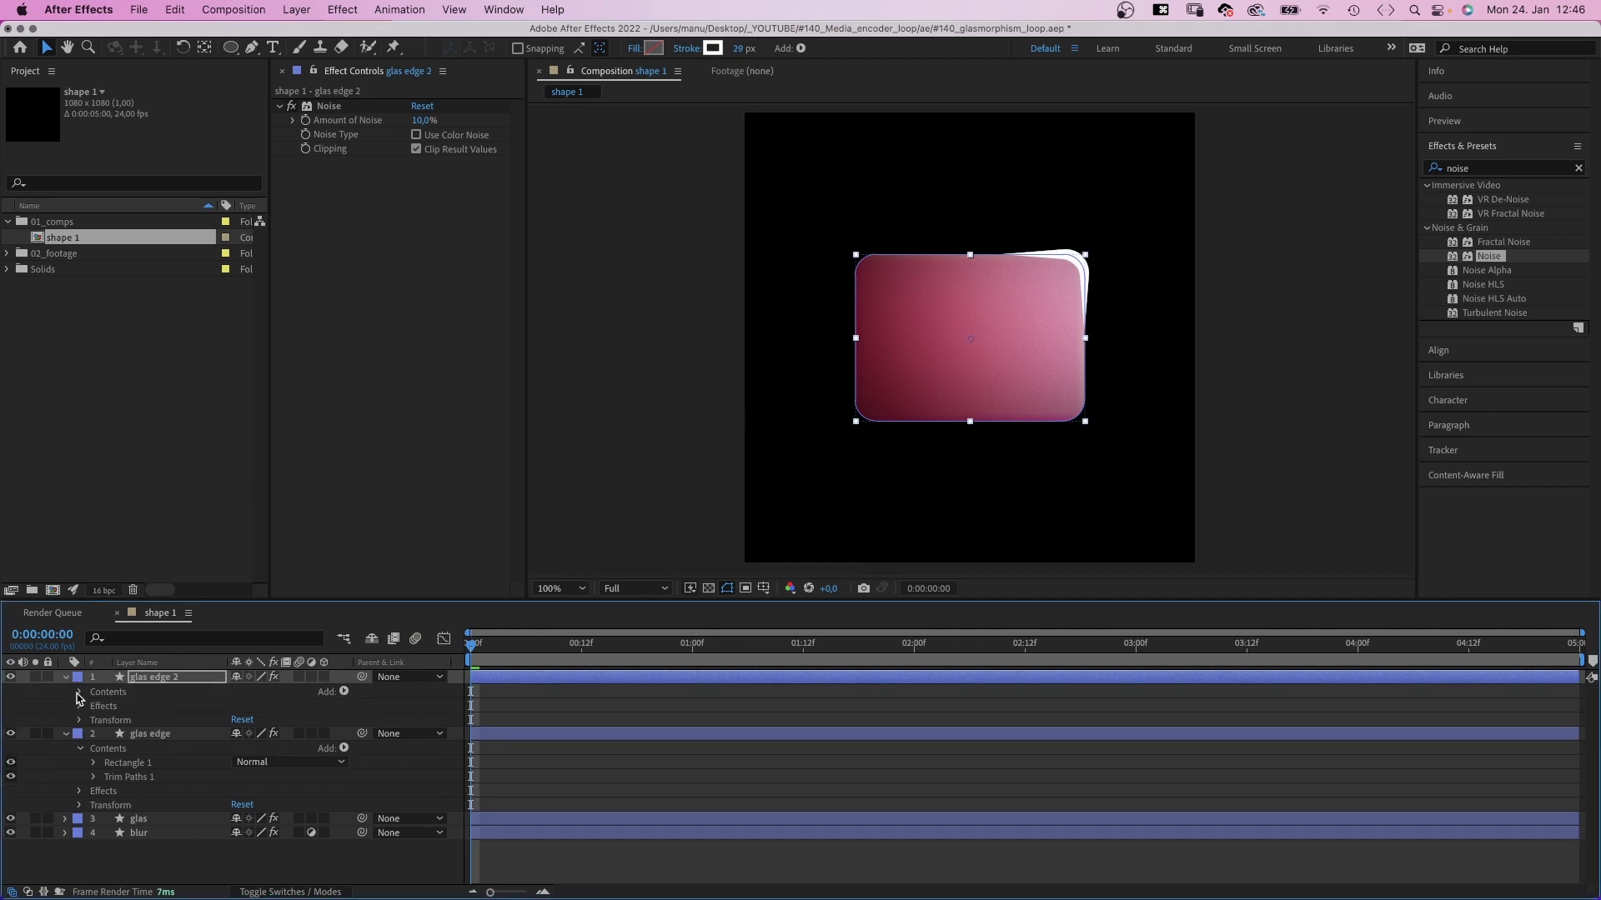
left_click(79, 693)
left_click(95, 721)
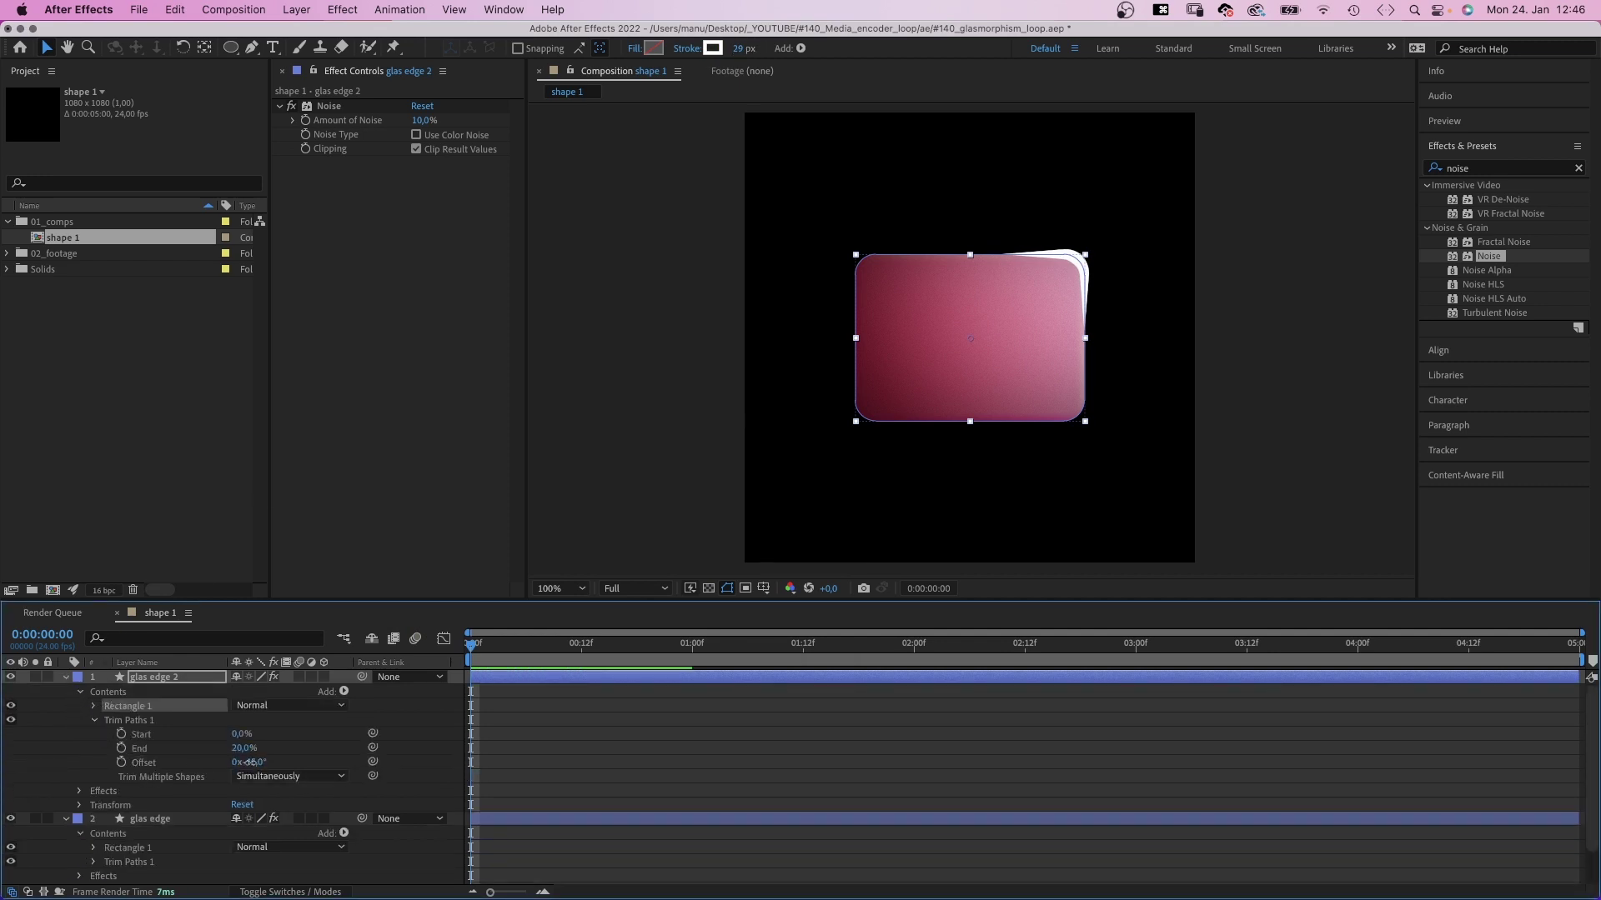
left_click_drag(247, 762, 175, 760)
Step: Set glas edge 2's stroke width to 2 px and collapse both glas edge layers
left_click(736, 48)
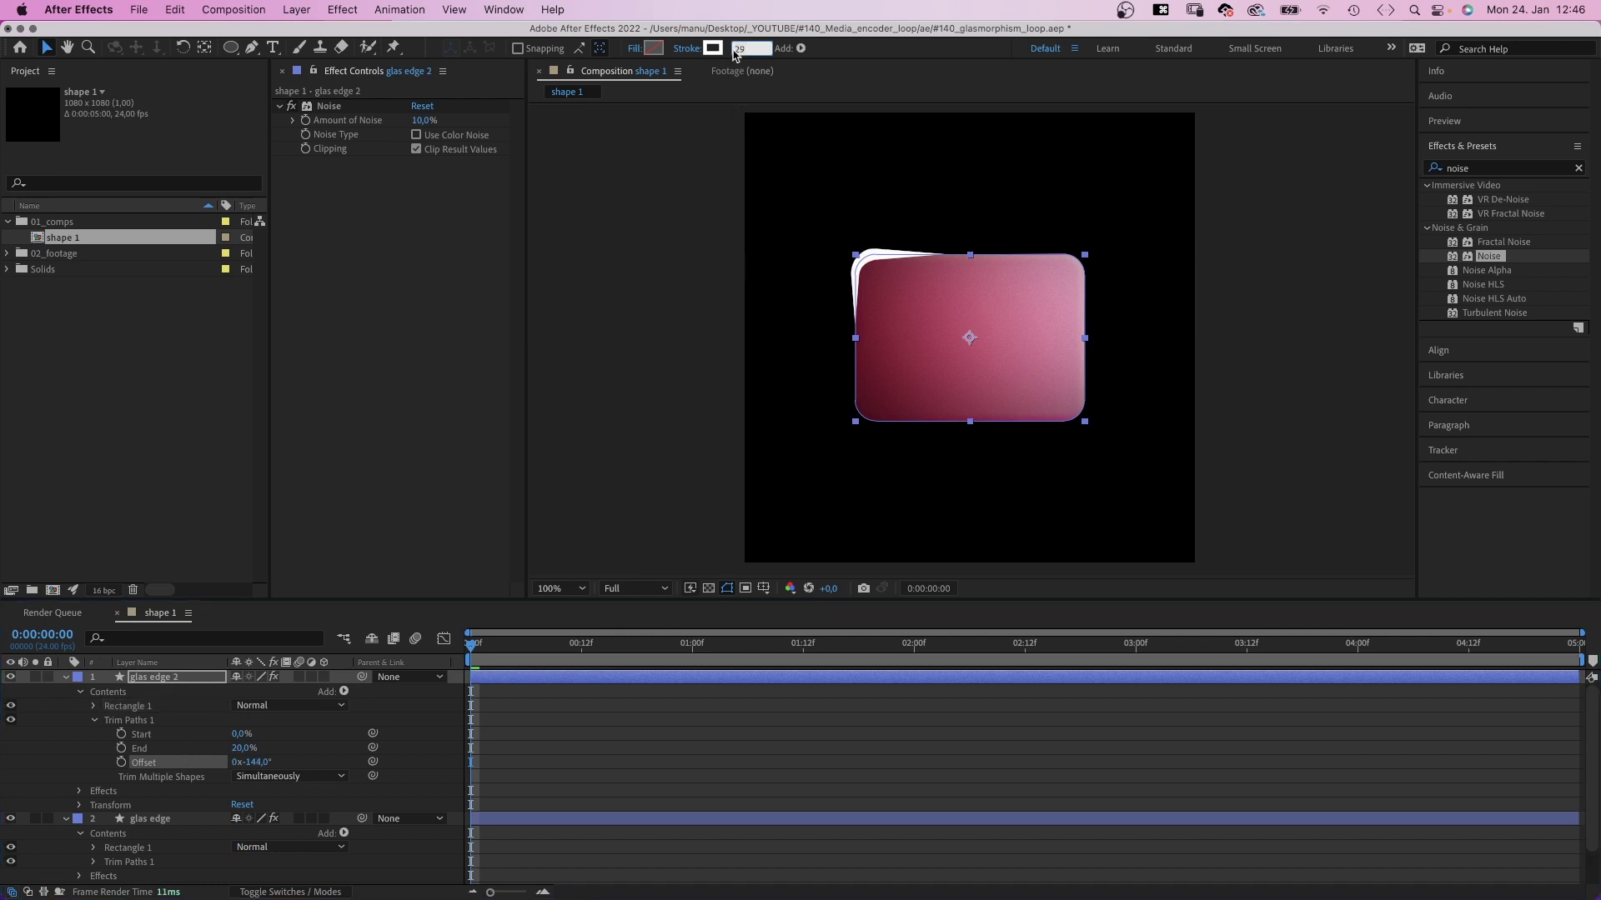
type("2")
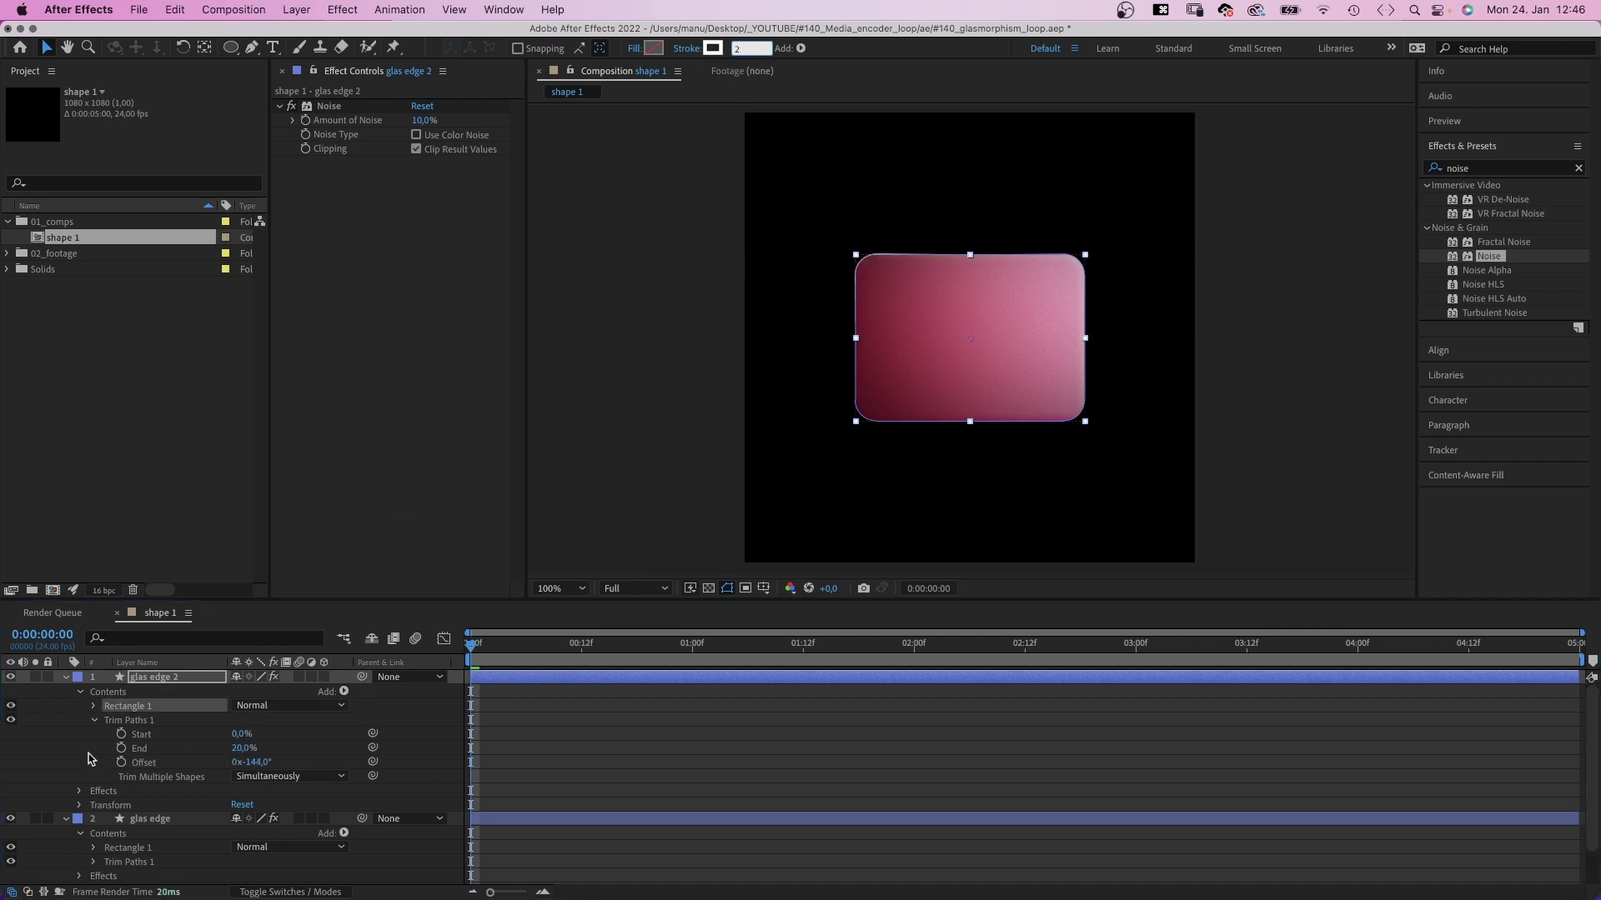
left_click(60, 688)
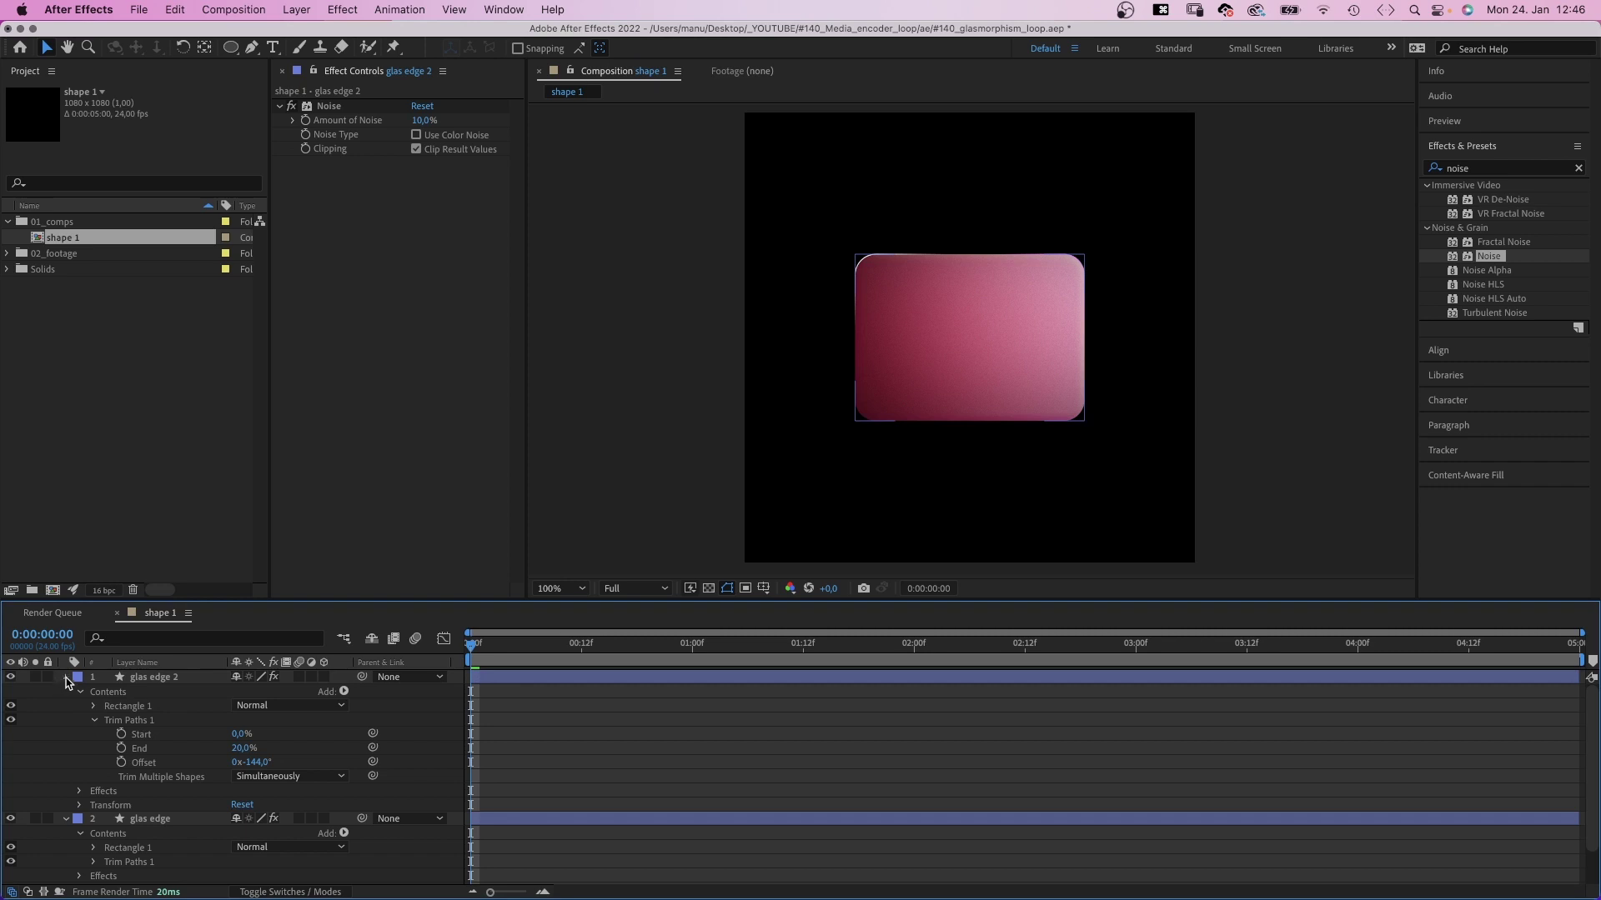
left_click(66, 678)
left_click(65, 691)
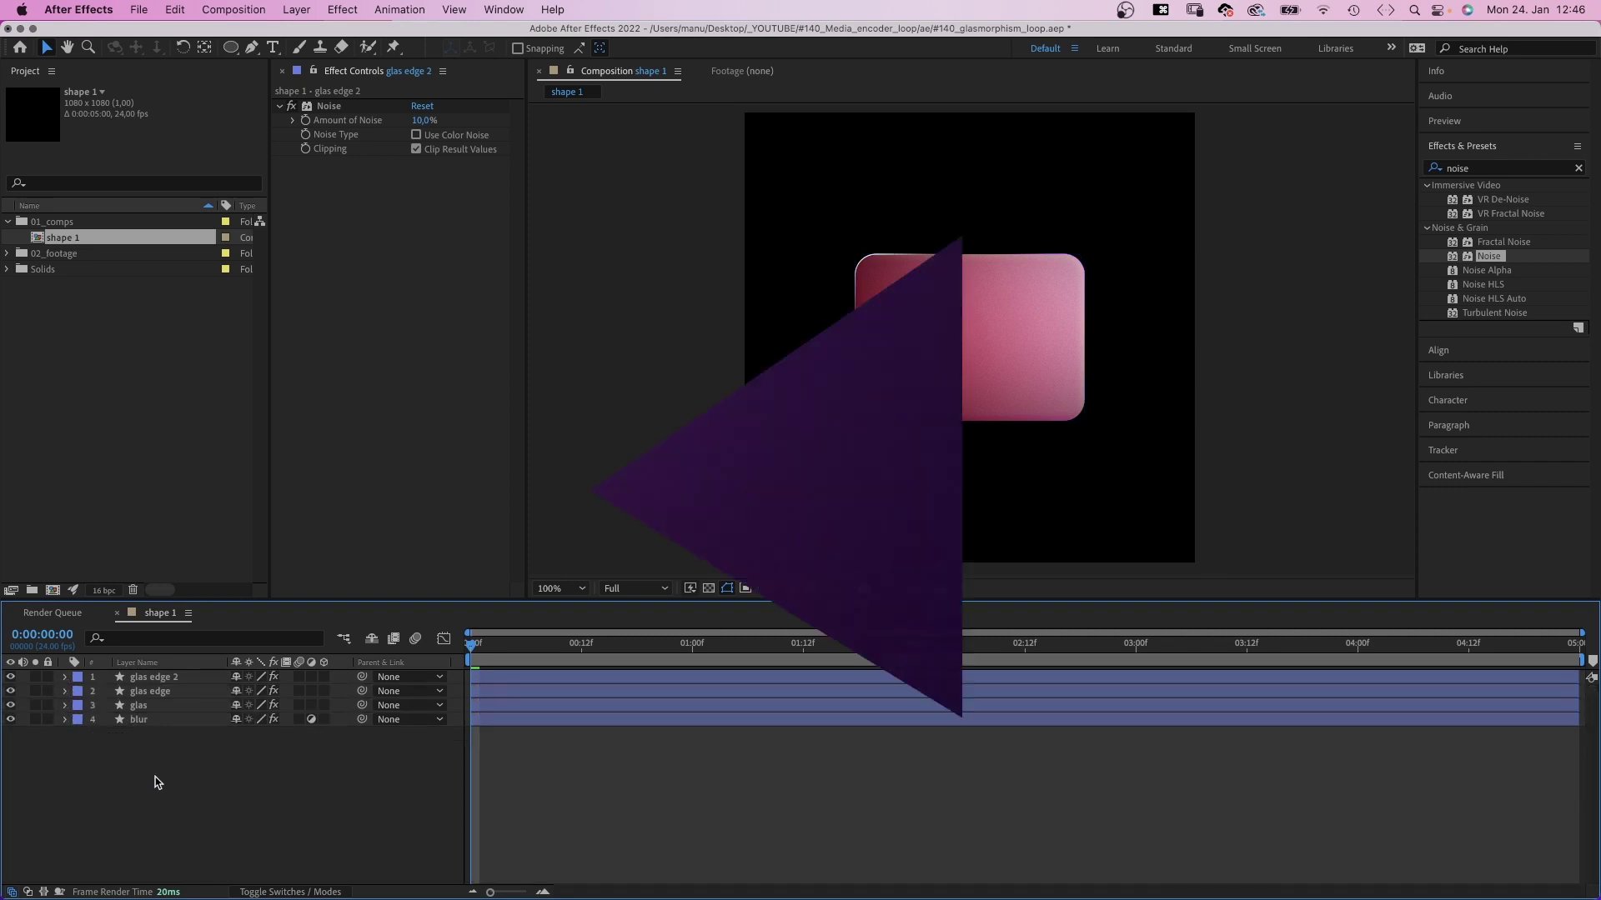
Step: Create a 1920-wide composition named loop in the 01_comps folder
left_click(63, 222)
key("super+n")
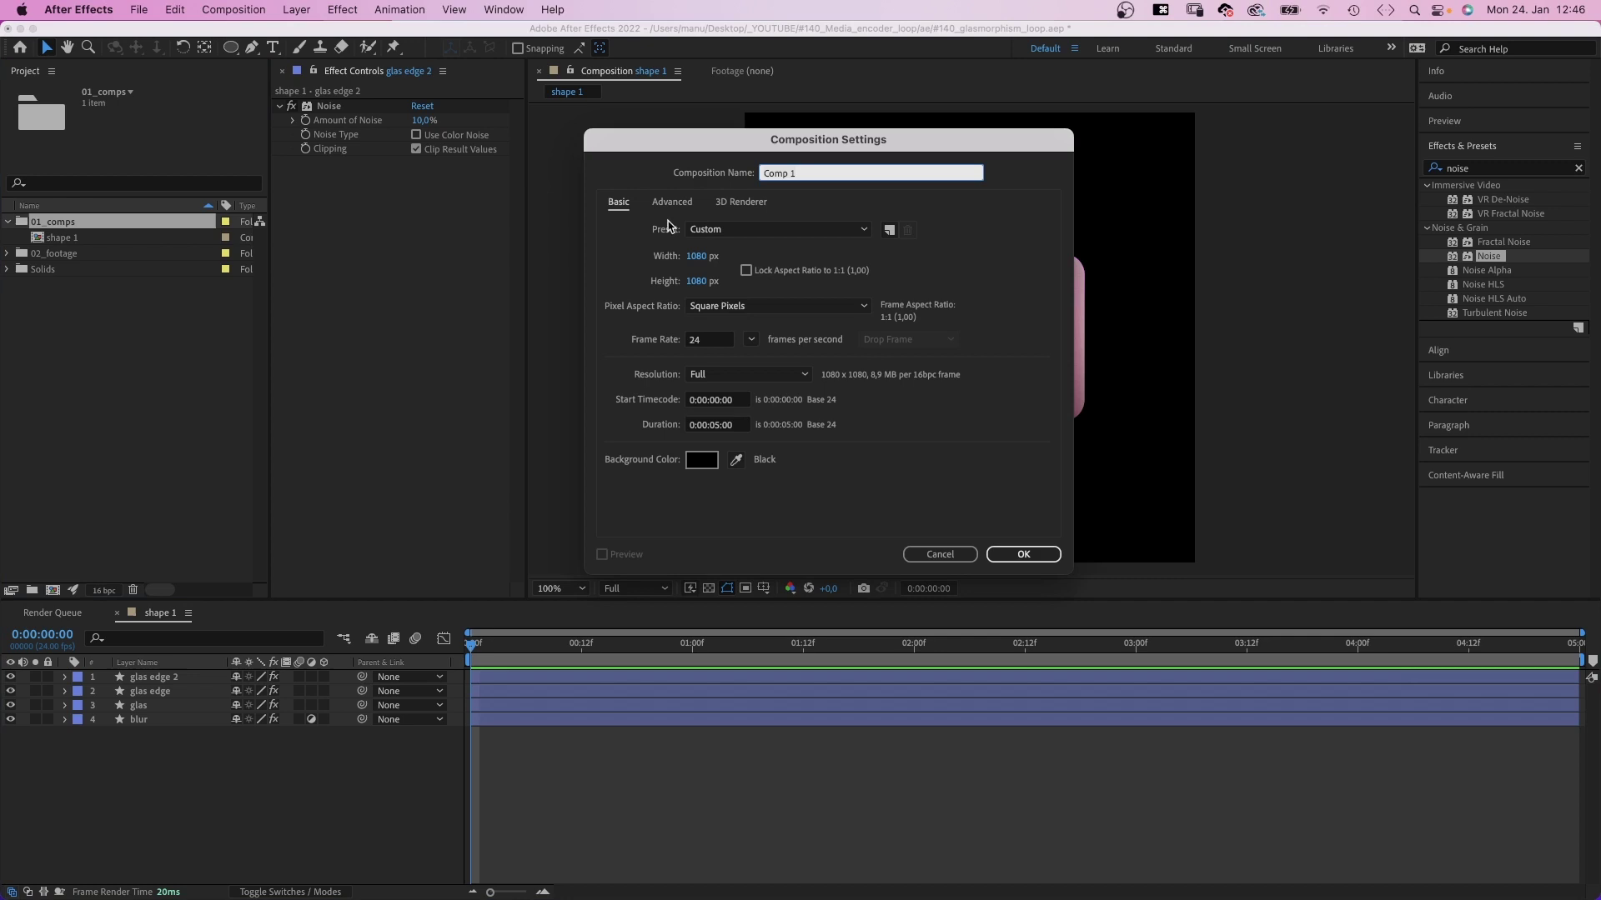
type("loop")
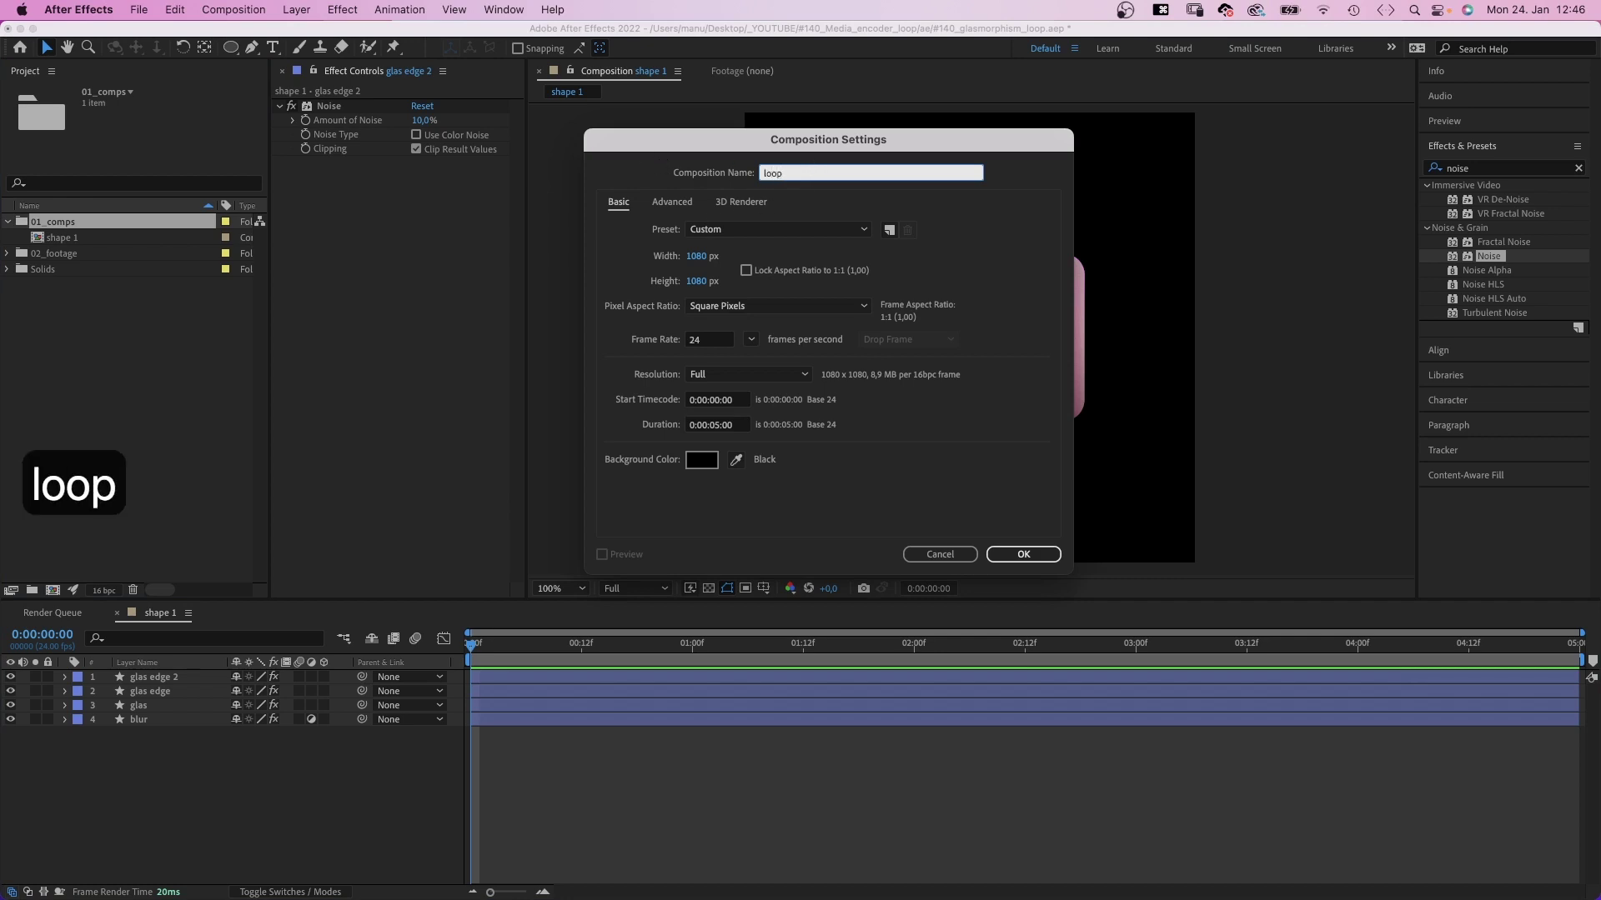
key("Tab")
key("Tab")
type("1920")
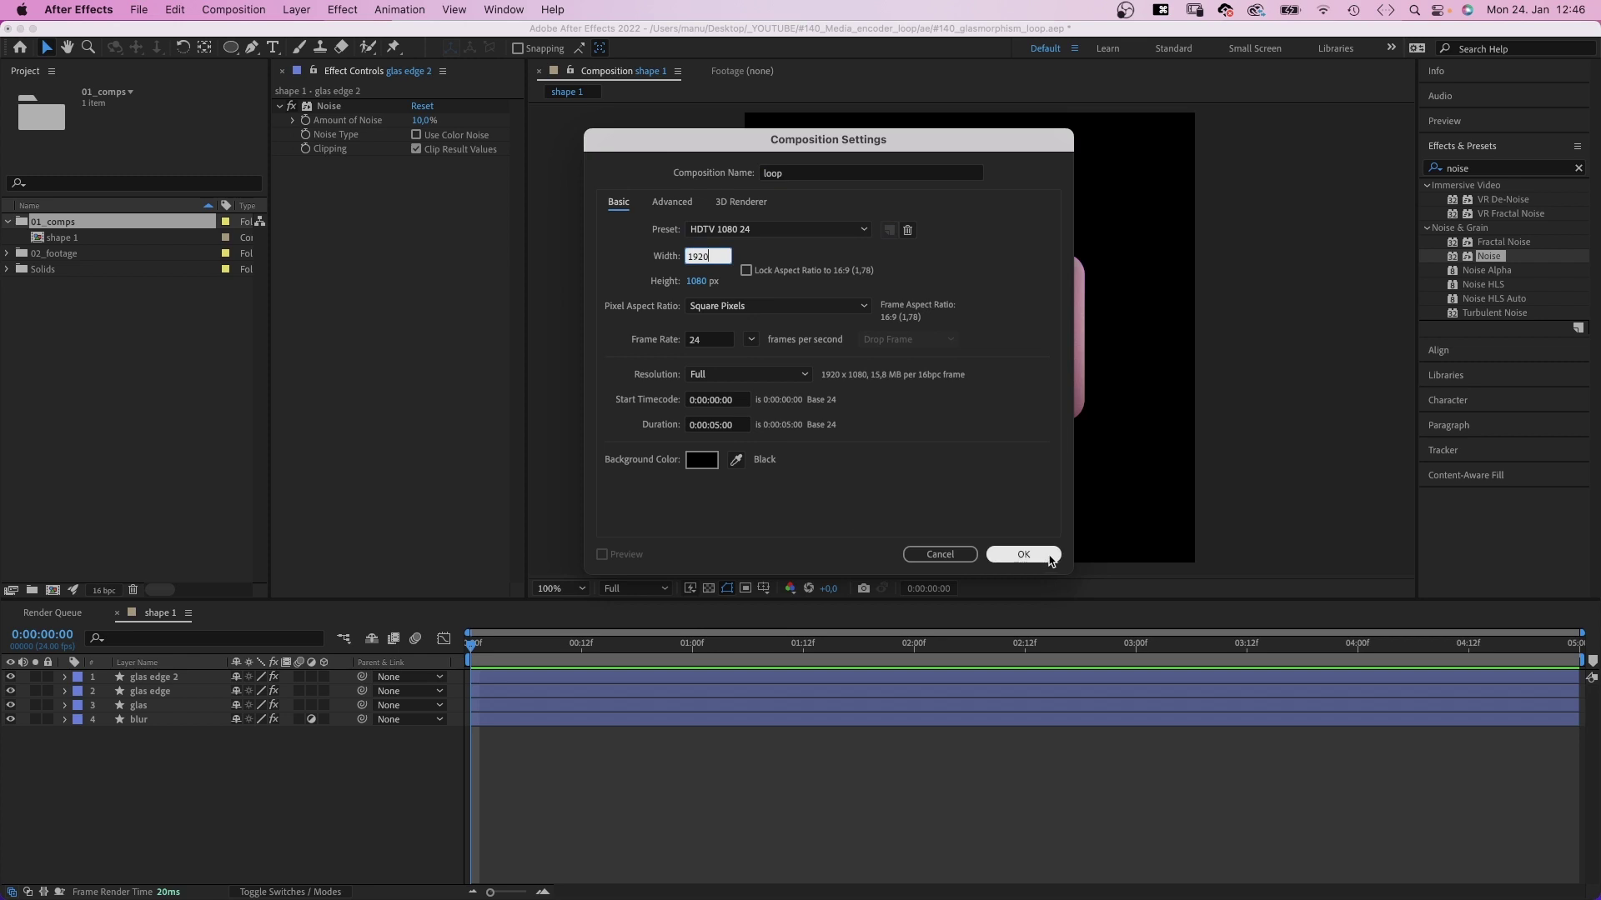
left_click(1026, 555)
Step: Add a full-frame white solid layer named background to loop
key("super+y")
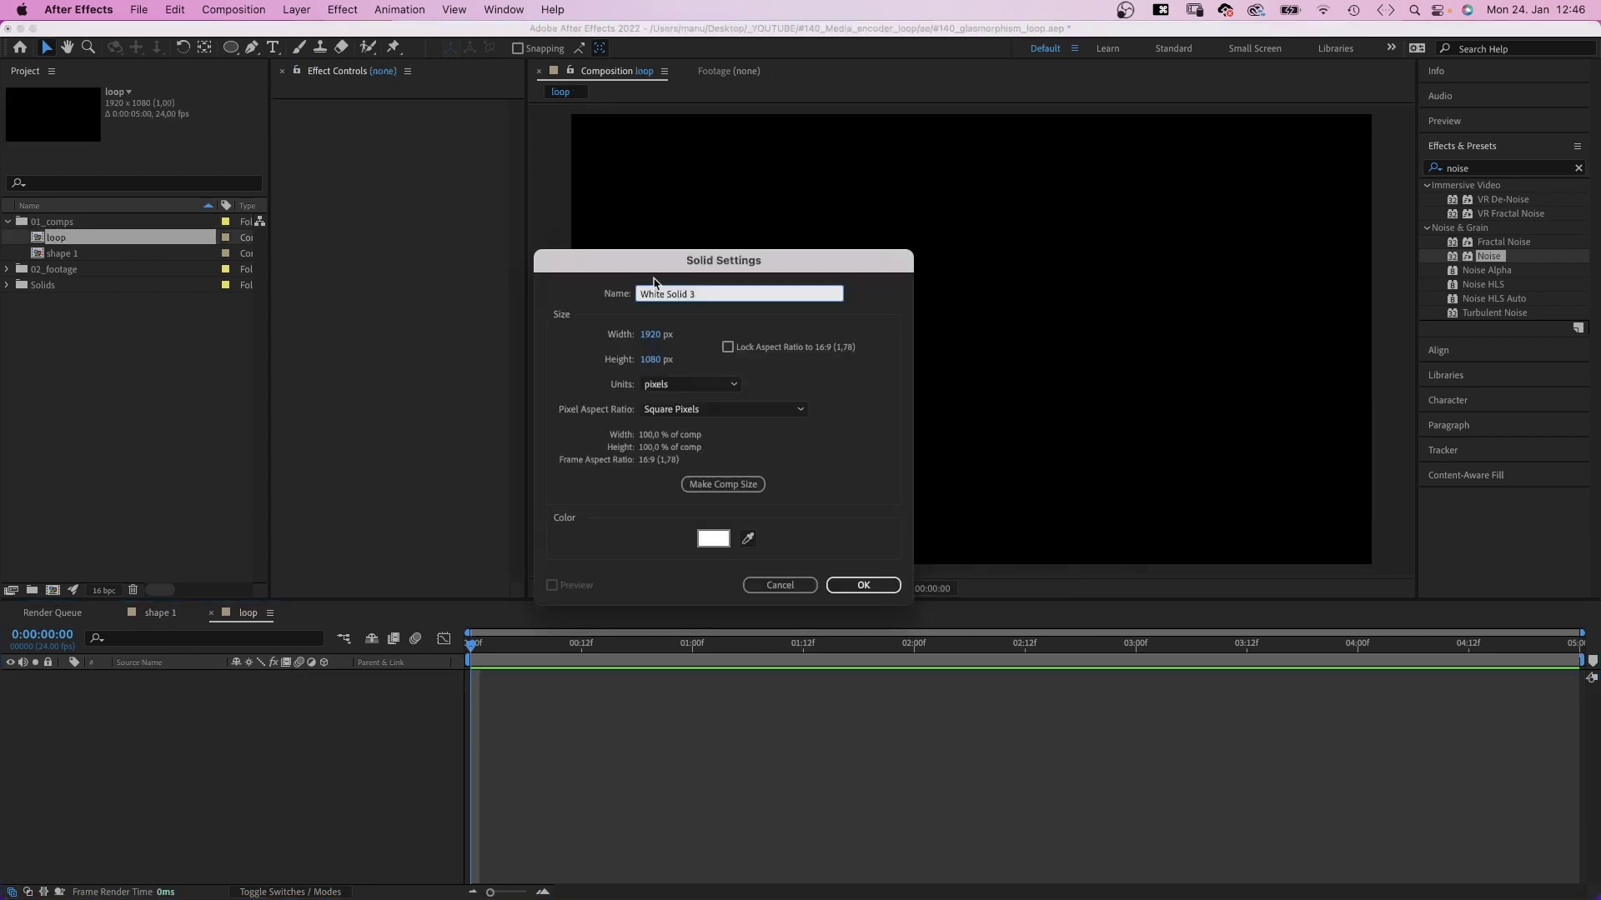
type("background")
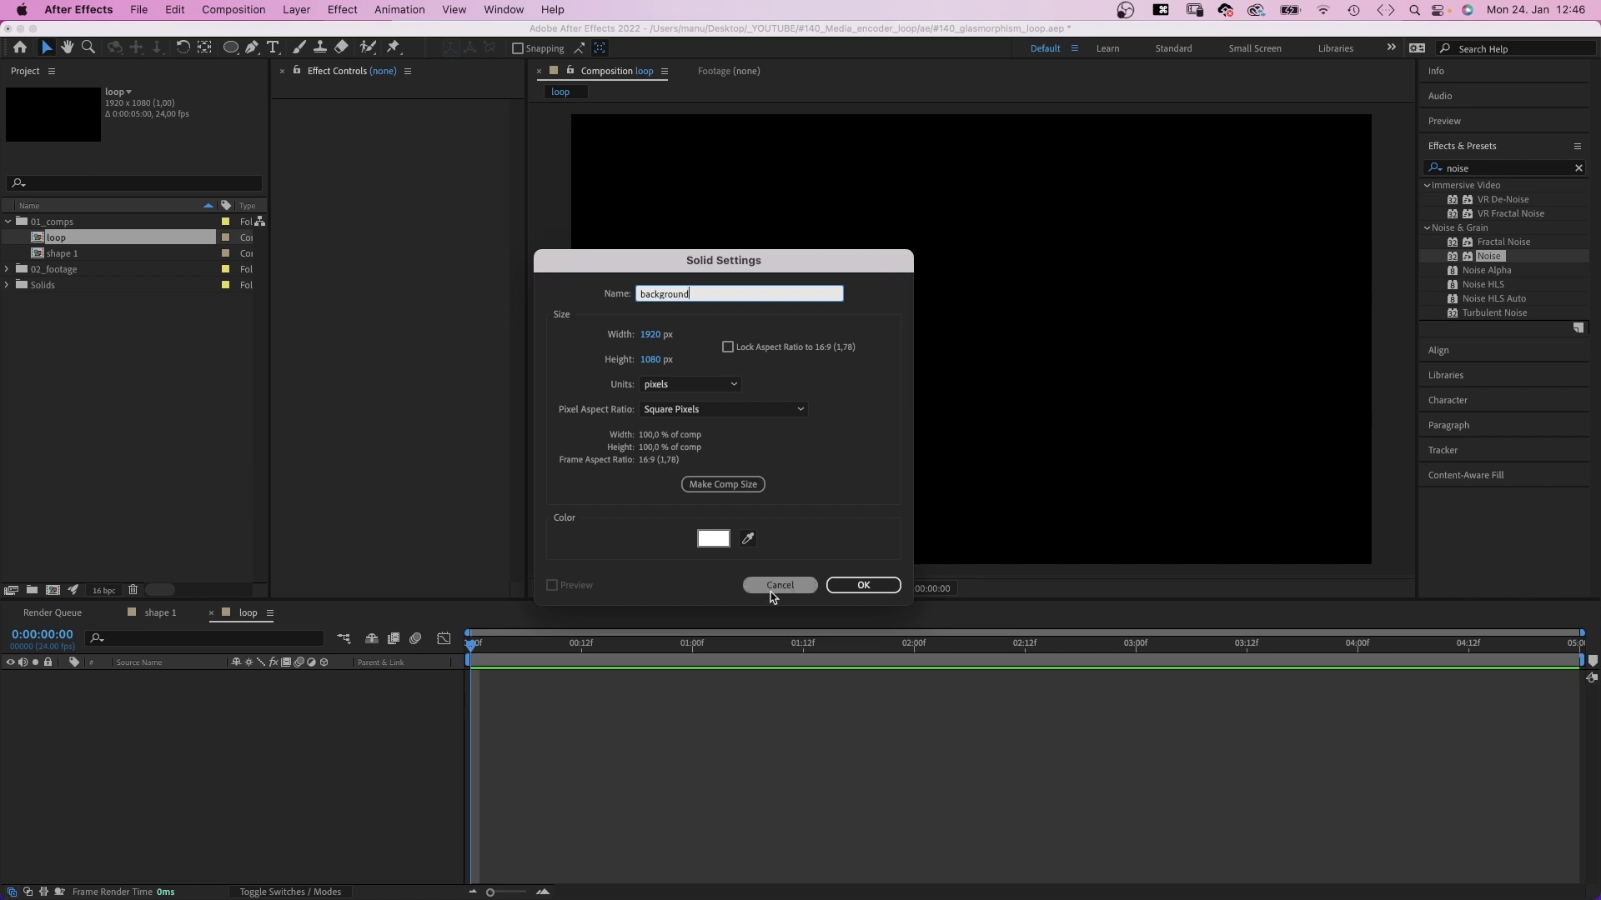
left_click(858, 584)
Step: Apply 4-Color Gradient to the background solid and set Color 1 to white
left_click(1484, 169)
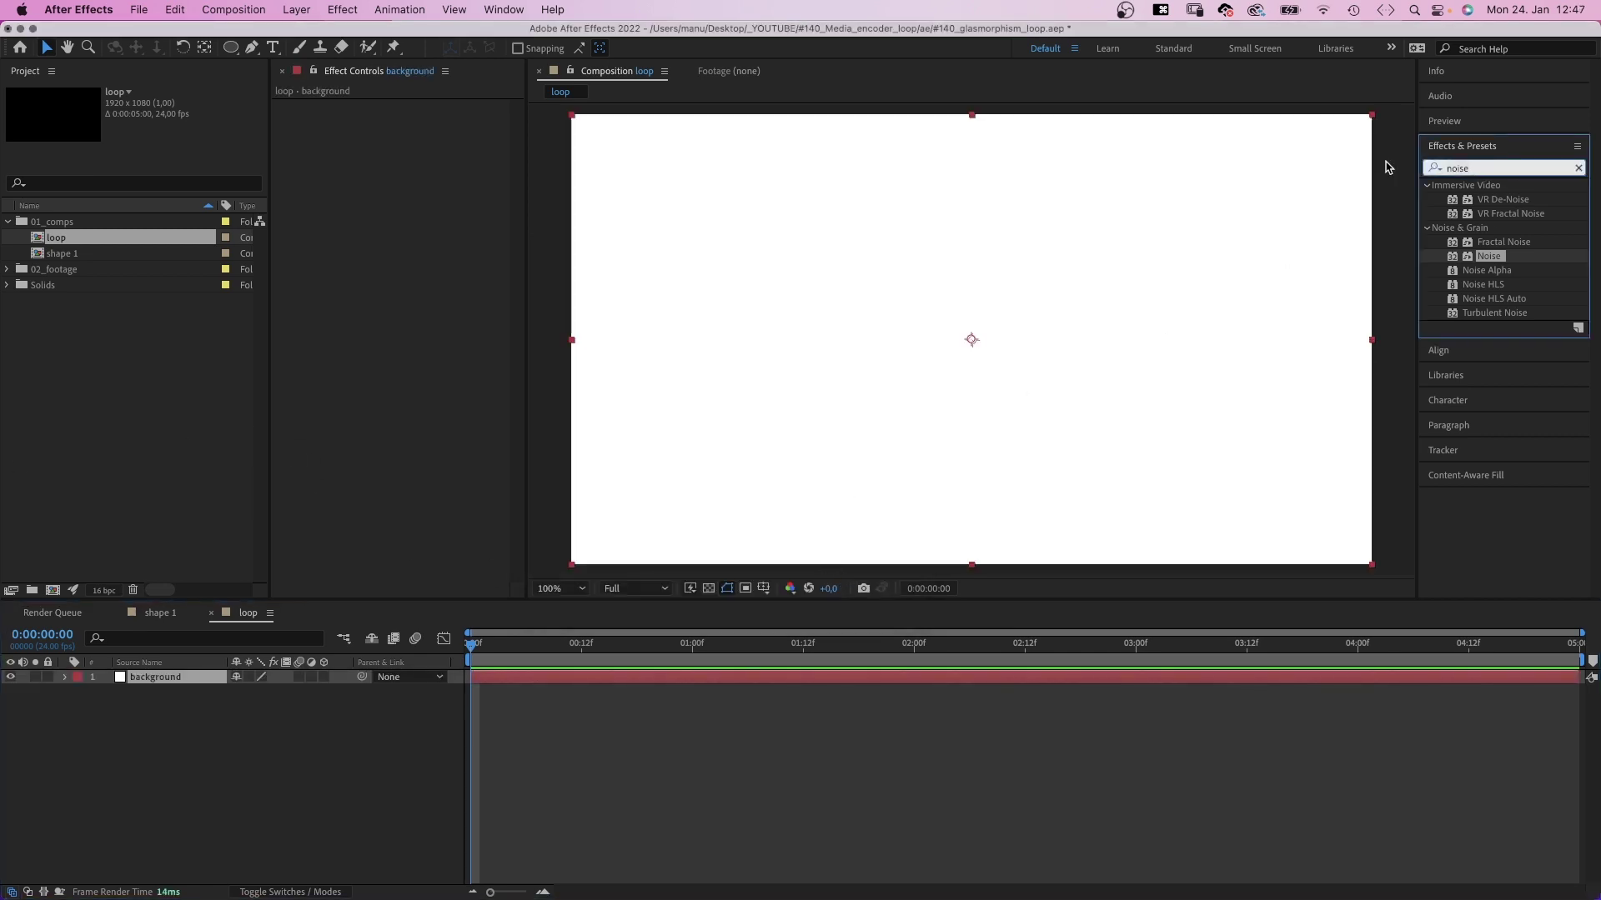
key("super+a")
type("4")
left_click_drag(1452, 331, 346, 208)
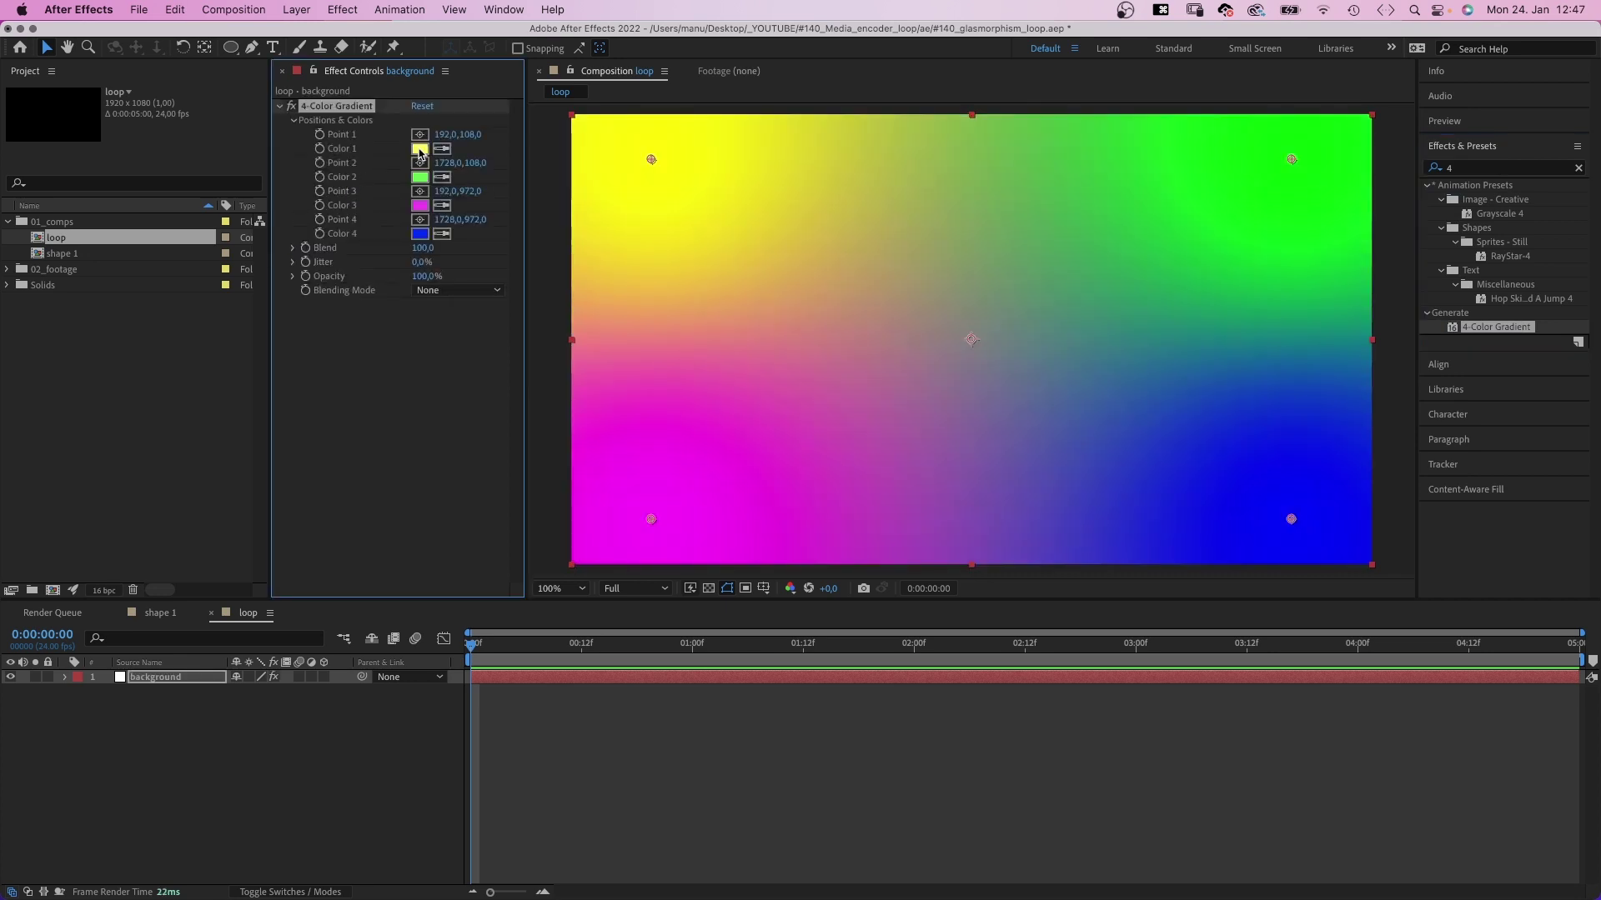
left_click(419, 150)
left_click(628, 478)
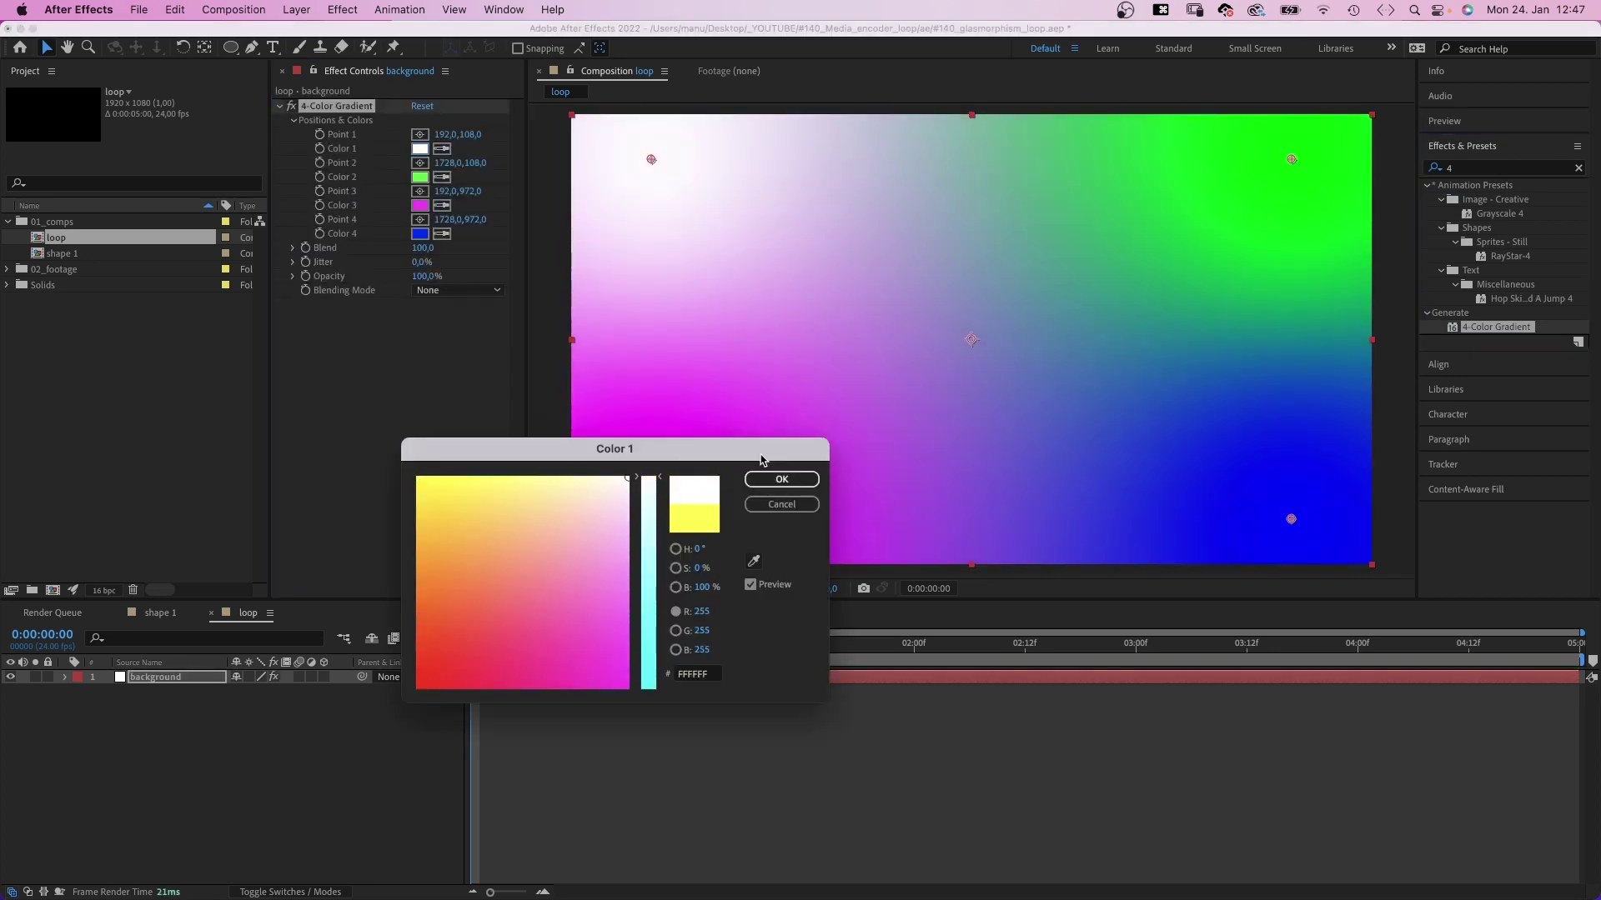
left_click_drag(760, 460, 894, 326)
left_click(915, 347)
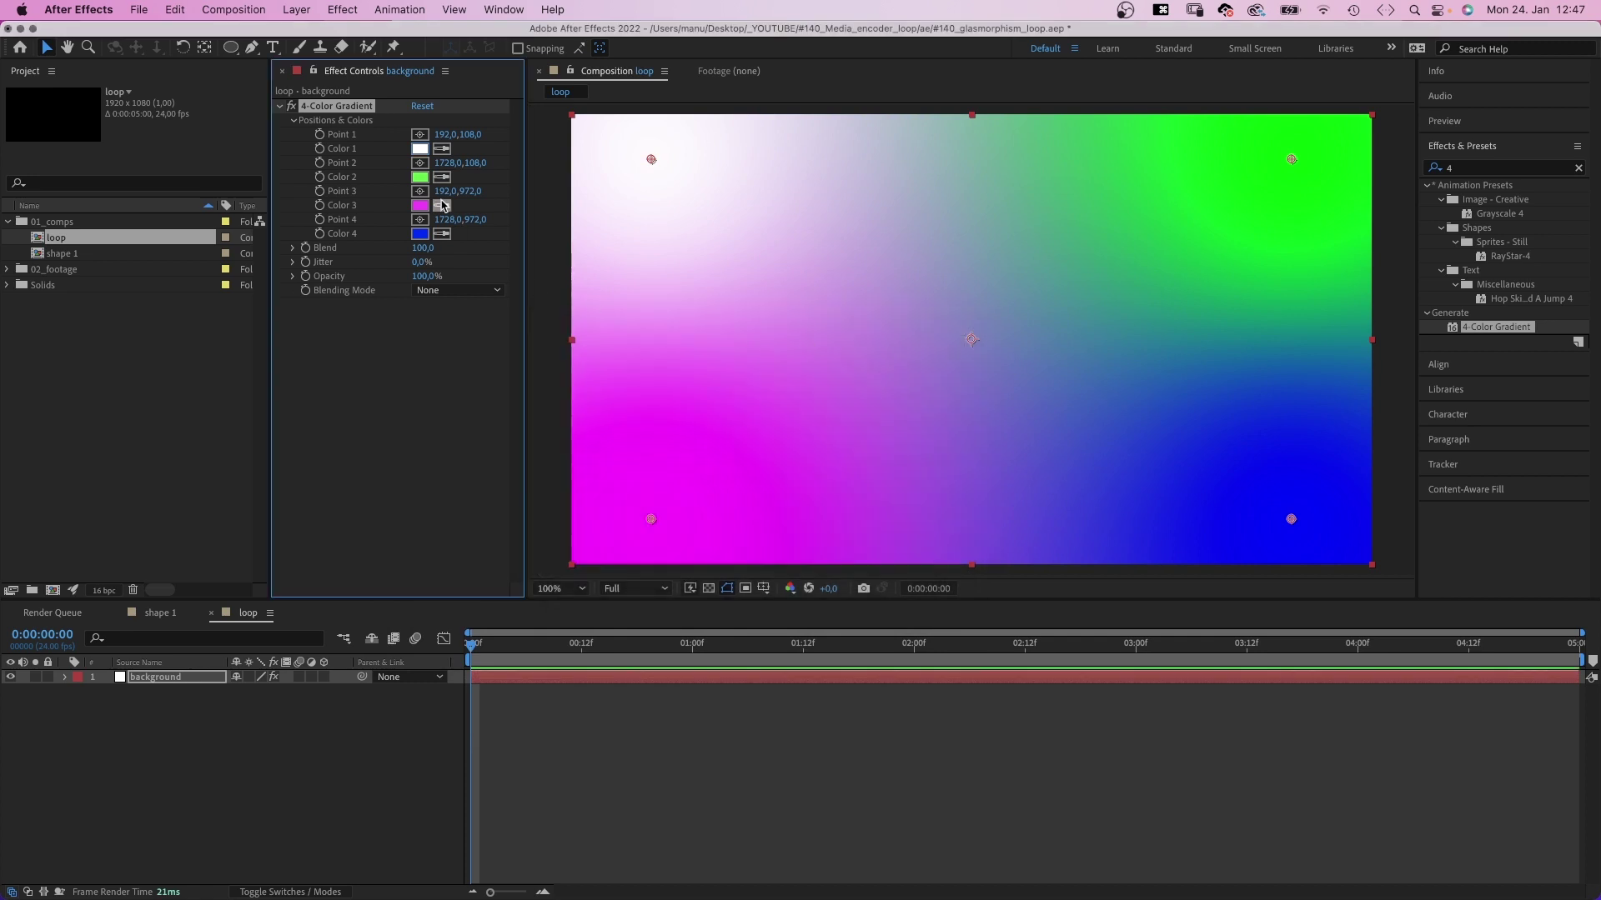
Step: Set gradient Color 2 to pale pink and Color 3 to pale cyan
left_click(419, 178)
left_click_drag(783, 500, 779, 368)
left_click(916, 353)
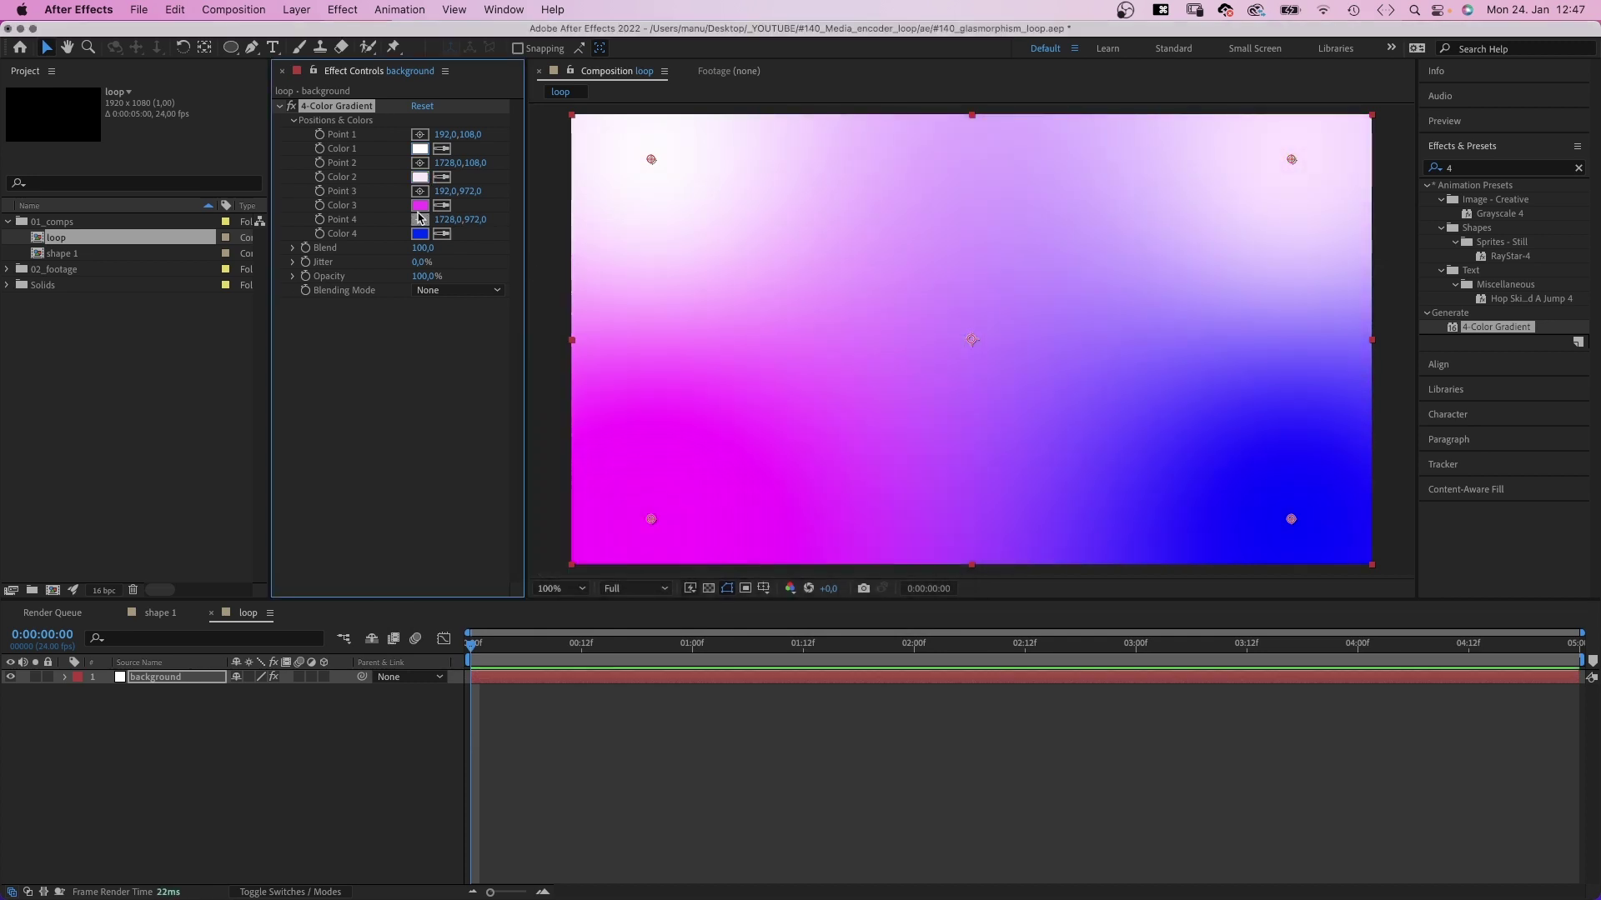
left_click(419, 205)
left_click_drag(760, 406, 764, 351)
left_click(790, 388)
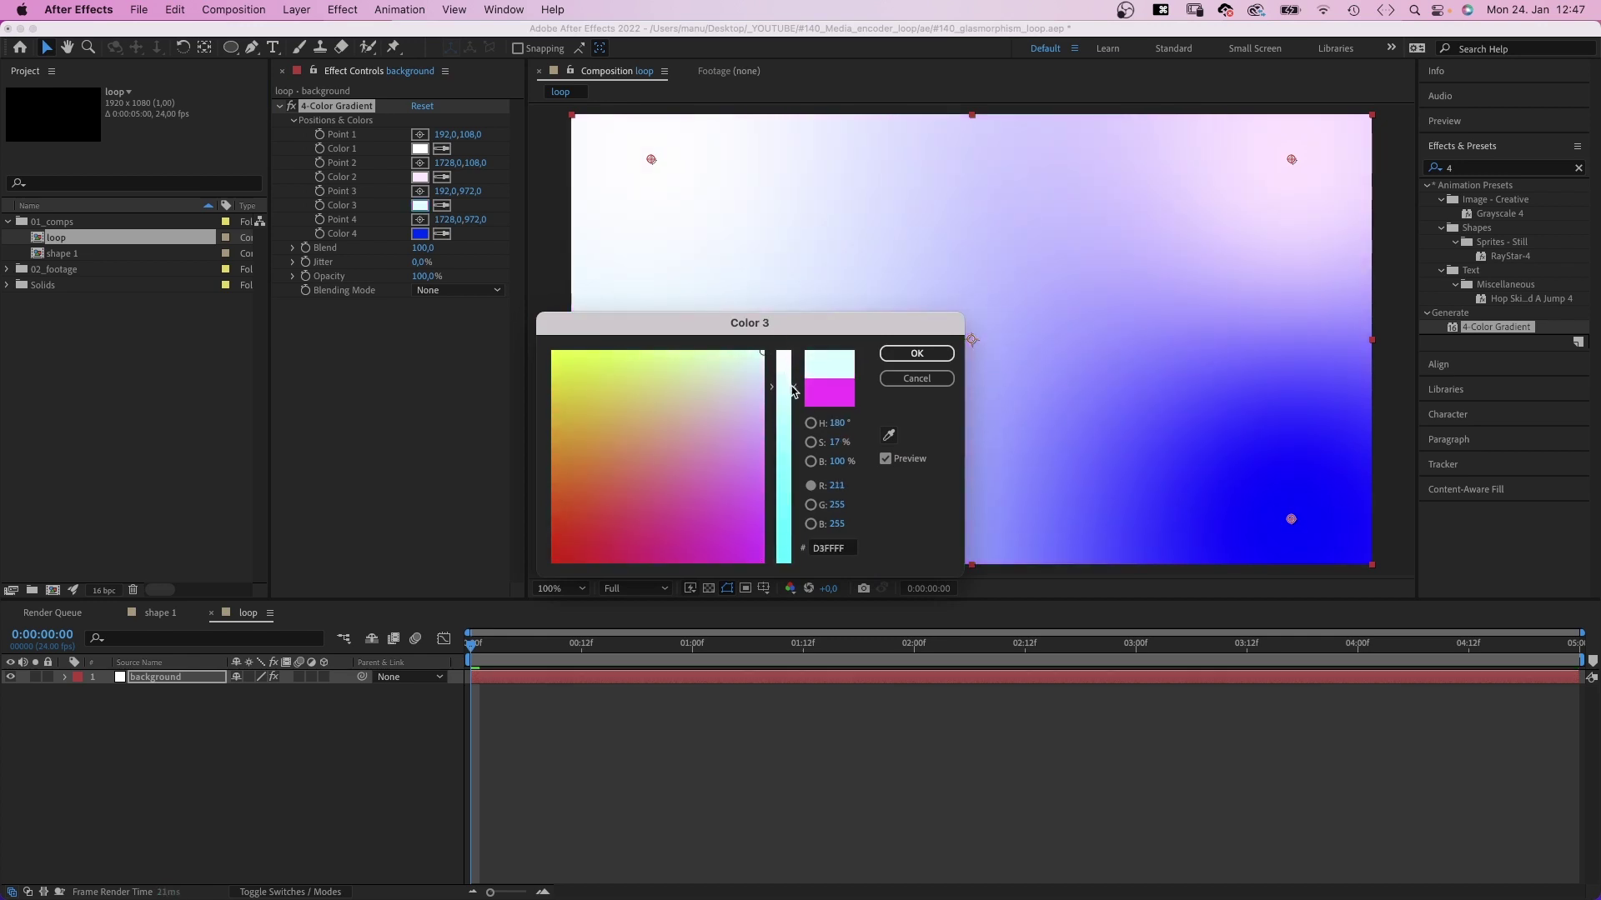
key("Return")
Step: Set Color 4 to pale pink, move Point 3 toward lower centre, and set Jitter to 52.1%
left_click(419, 233)
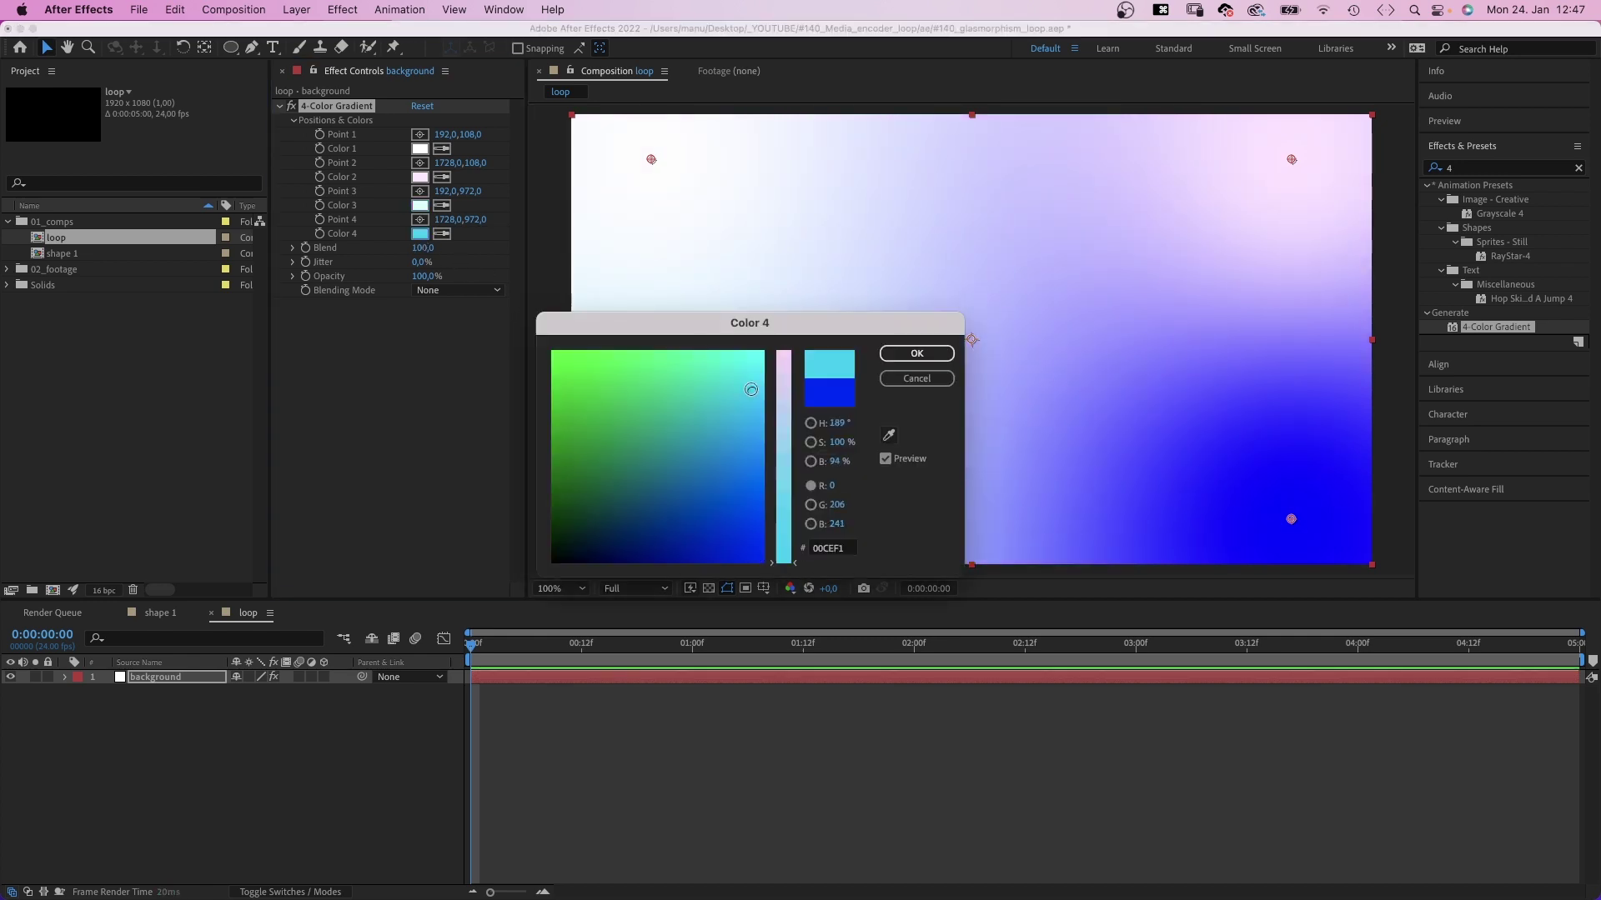
left_click_drag(763, 563, 764, 380)
left_click(783, 352)
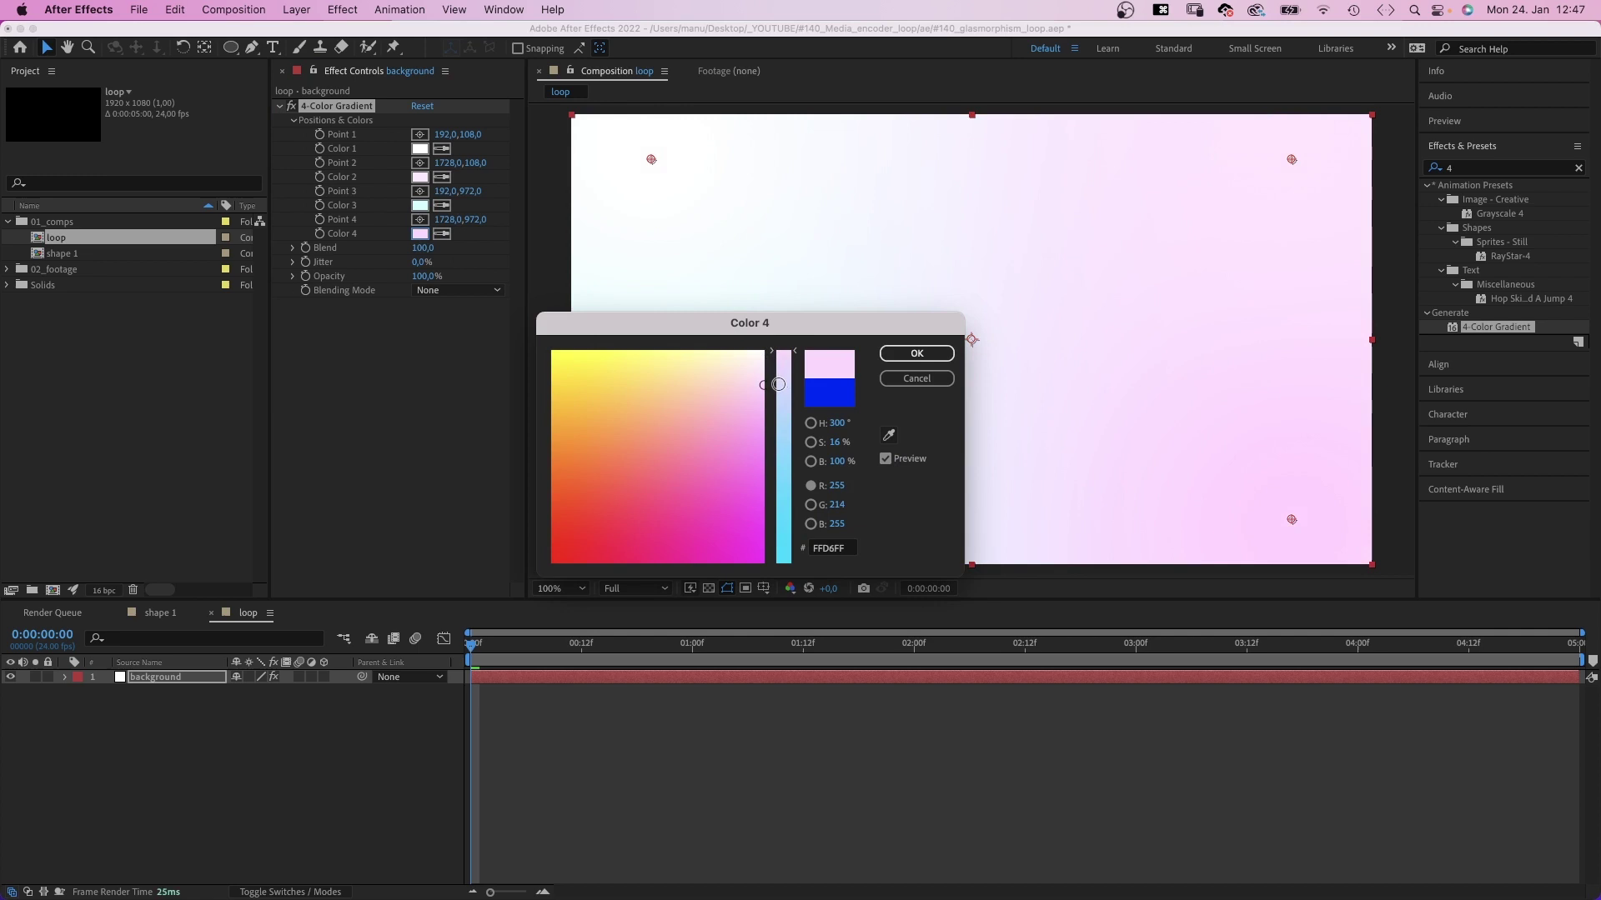
left_click(917, 355)
mouse_move(651, 520)
left_mouse_down()
mouse_move(818, 425)
mouse_move(849, 435)
left_mouse_up()
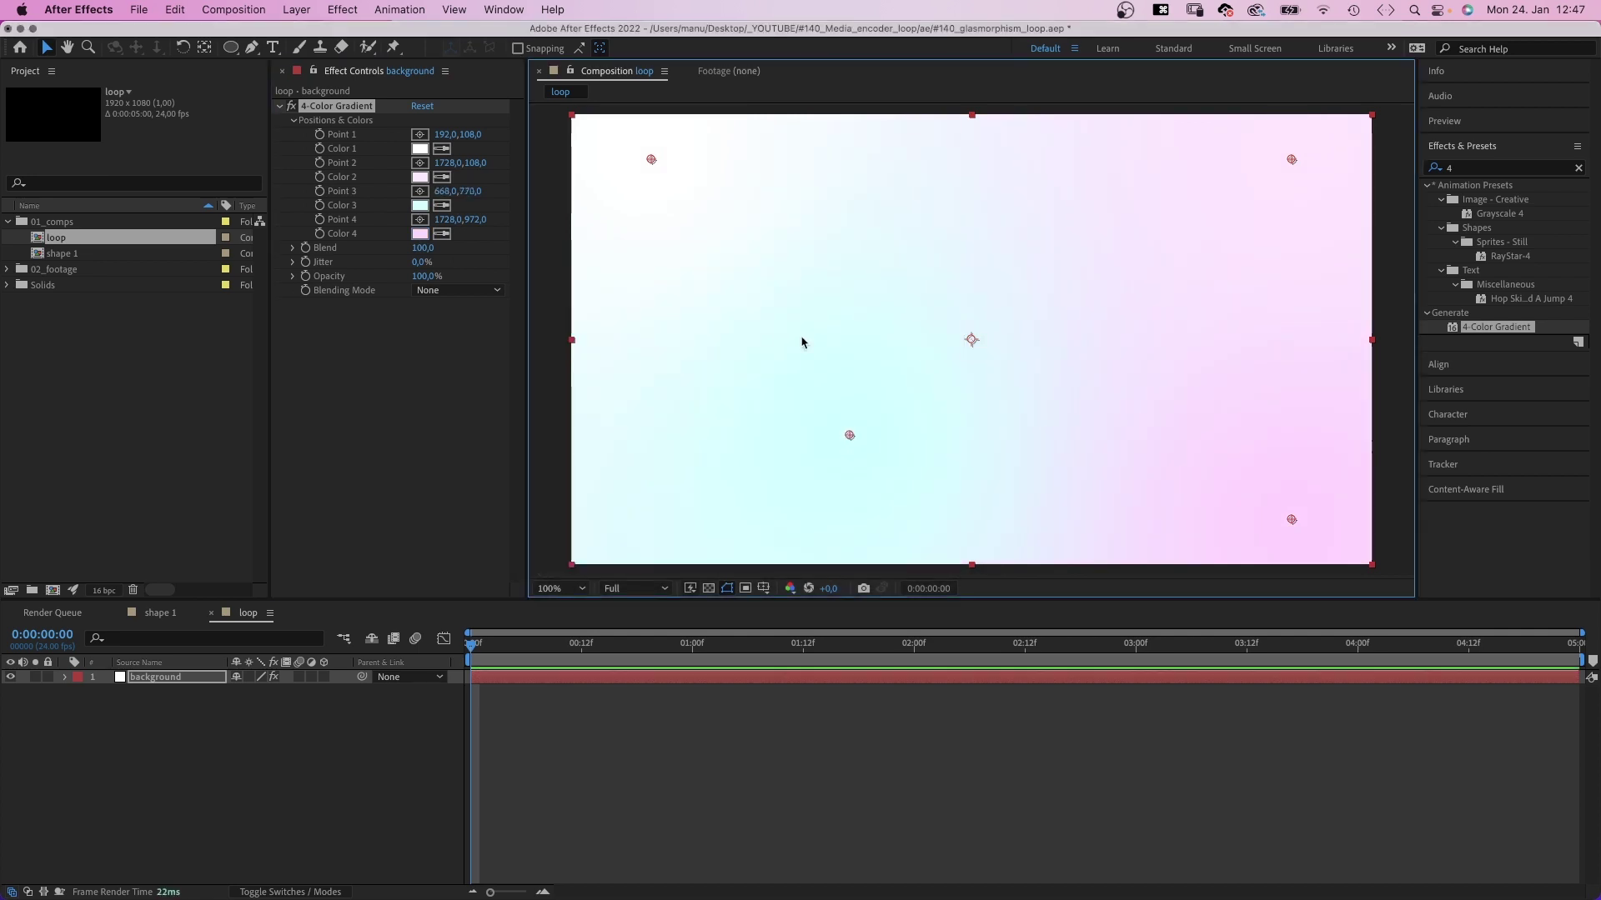
left_click_drag(417, 262, 593, 261)
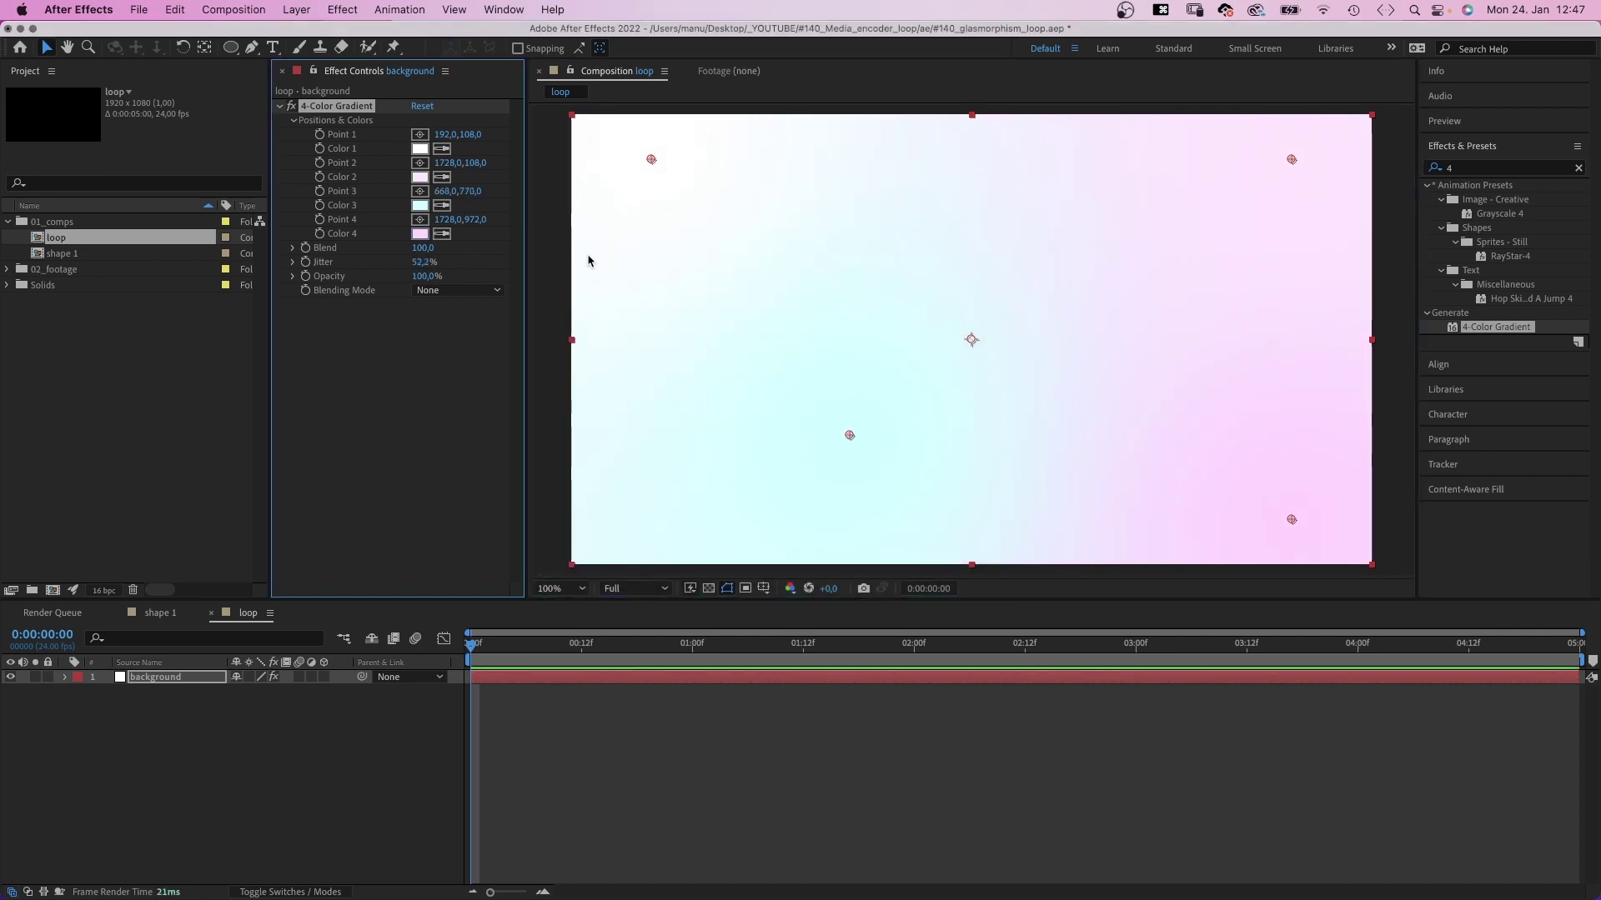
Step: Add shape 1 to loop, place an up-right offset duplicate, and enable Collapse Transformations on both
left_click_drag(66, 255, 213, 670)
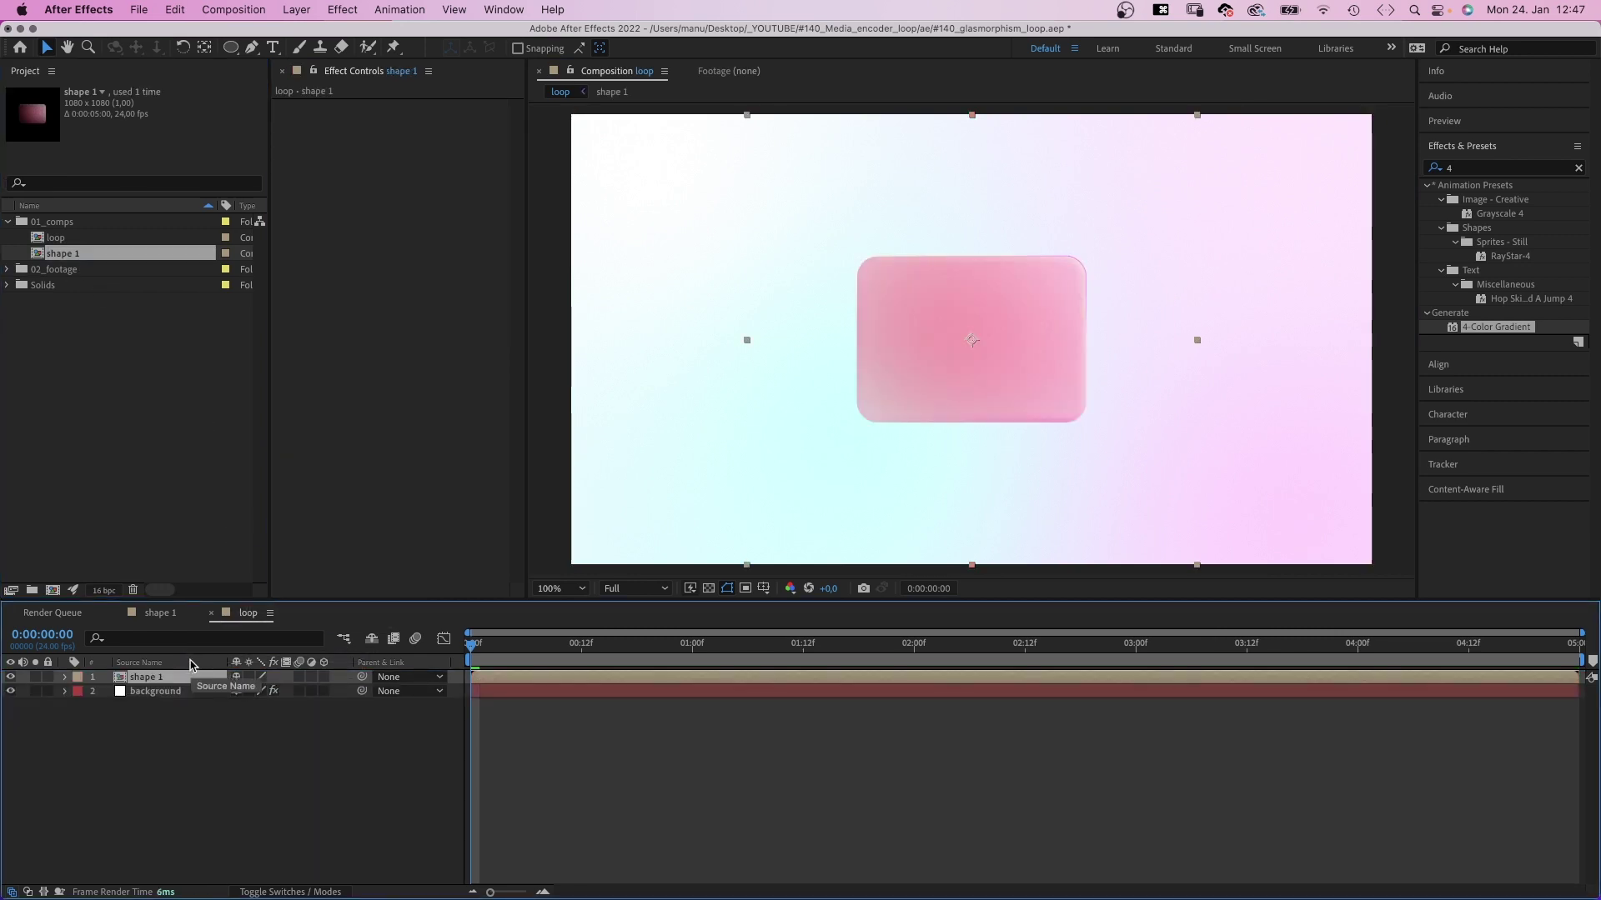
key("super+d")
left_click_drag(982, 384, 1084, 322)
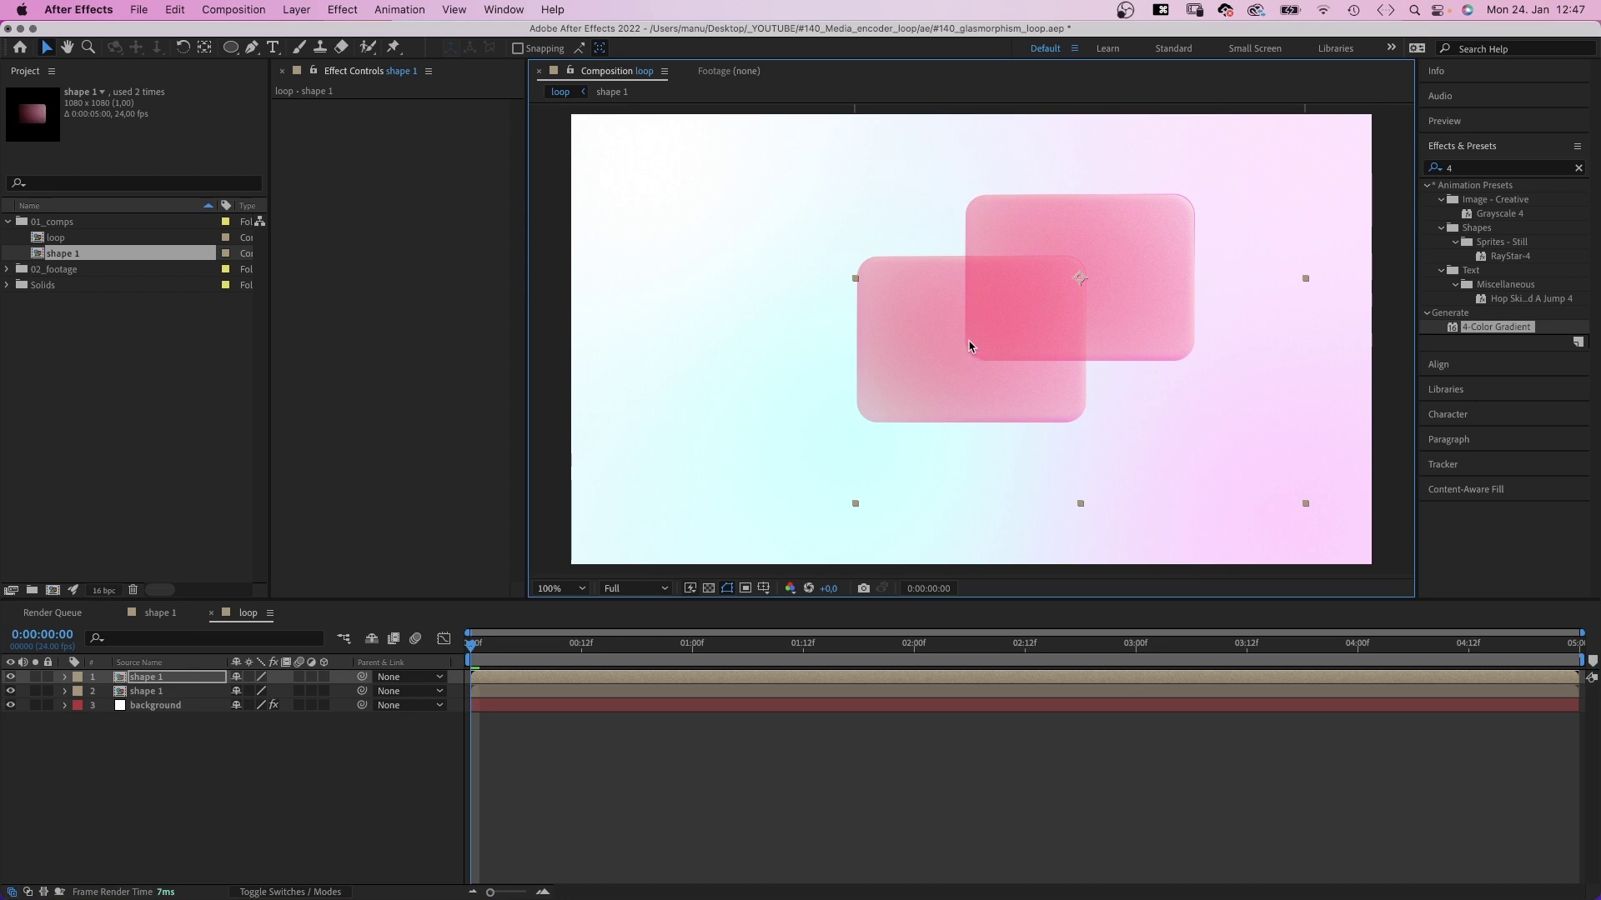
left_click(249, 677)
left_click(248, 691)
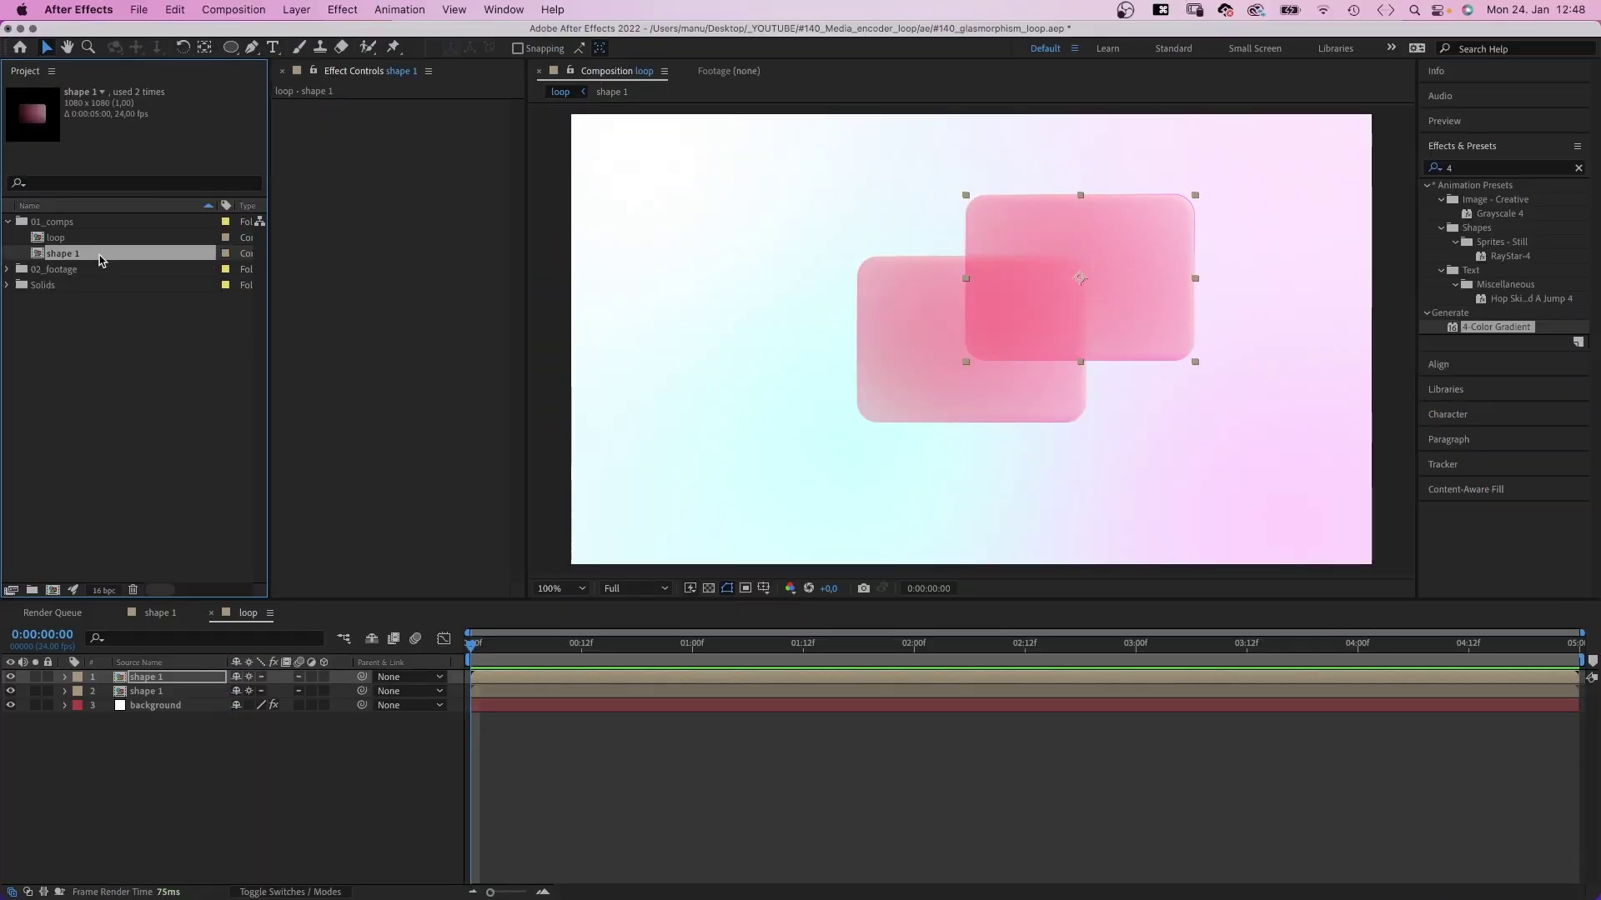
Step: In the shape 2 composition, enlarge the blur layer's rectangle to 778 × 506
double_click(111, 270)
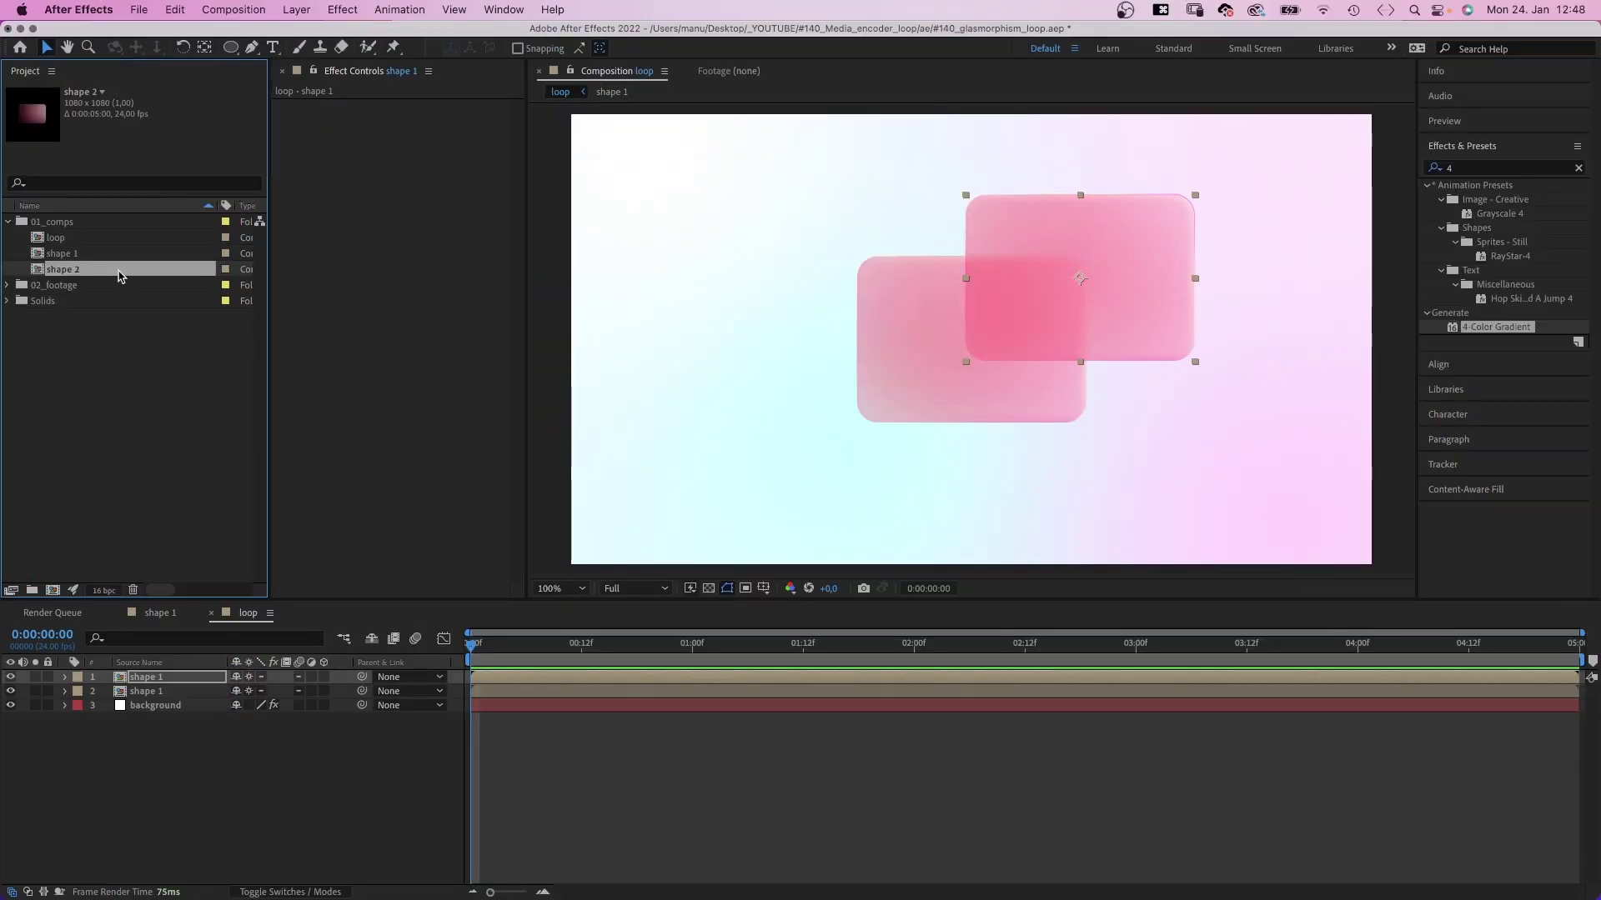
left_click(140, 708)
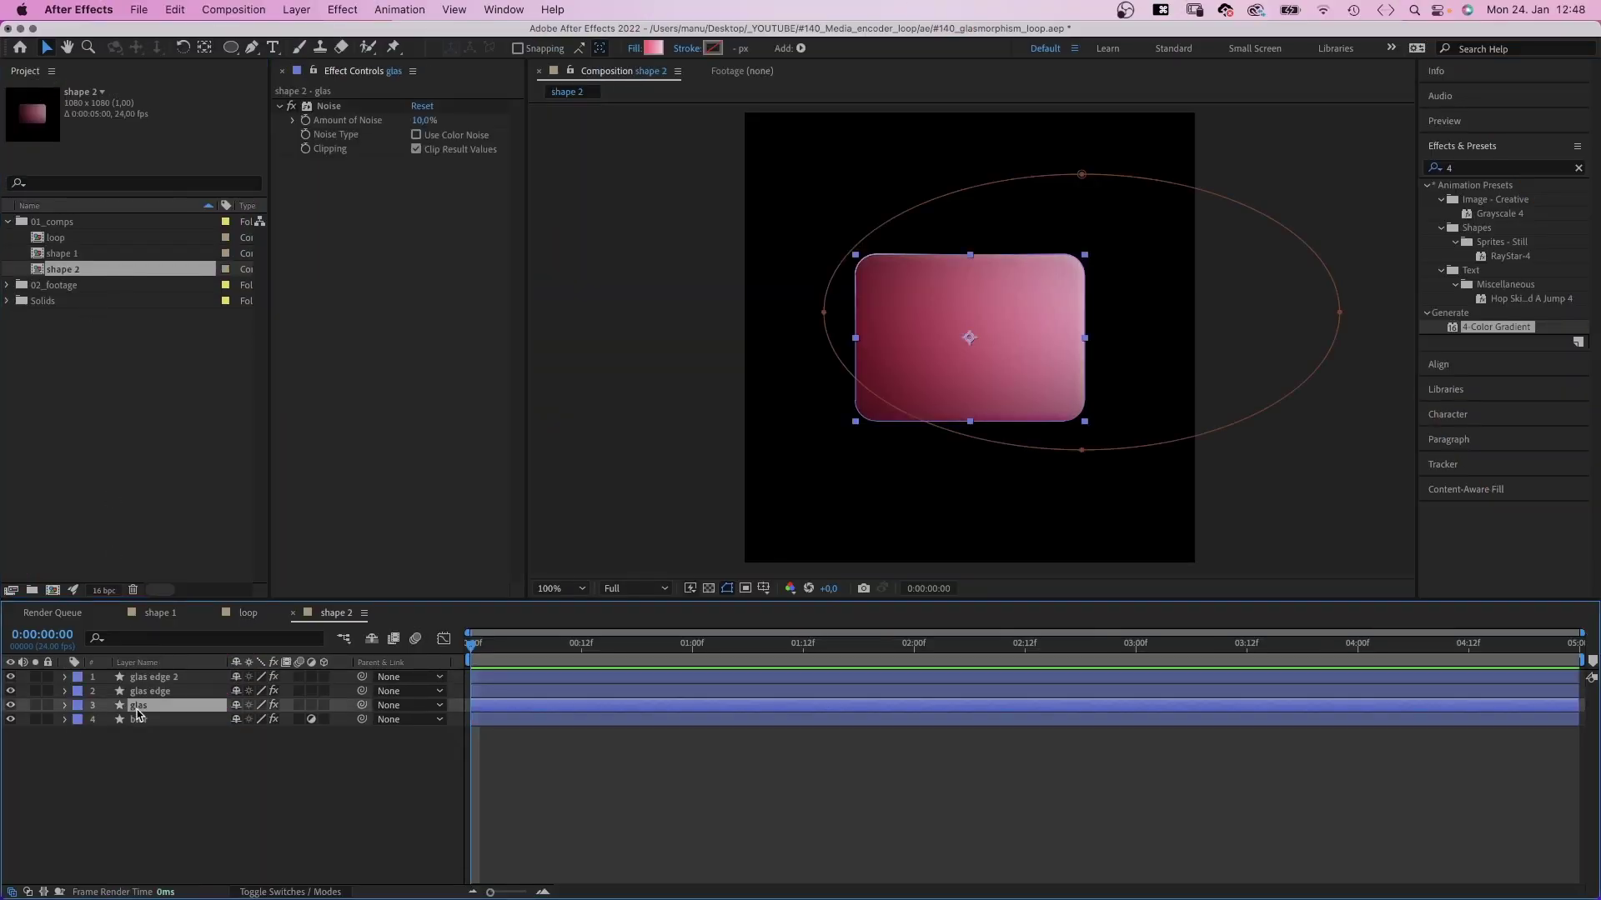
left_click(139, 722)
left_click(65, 720)
left_click(80, 735)
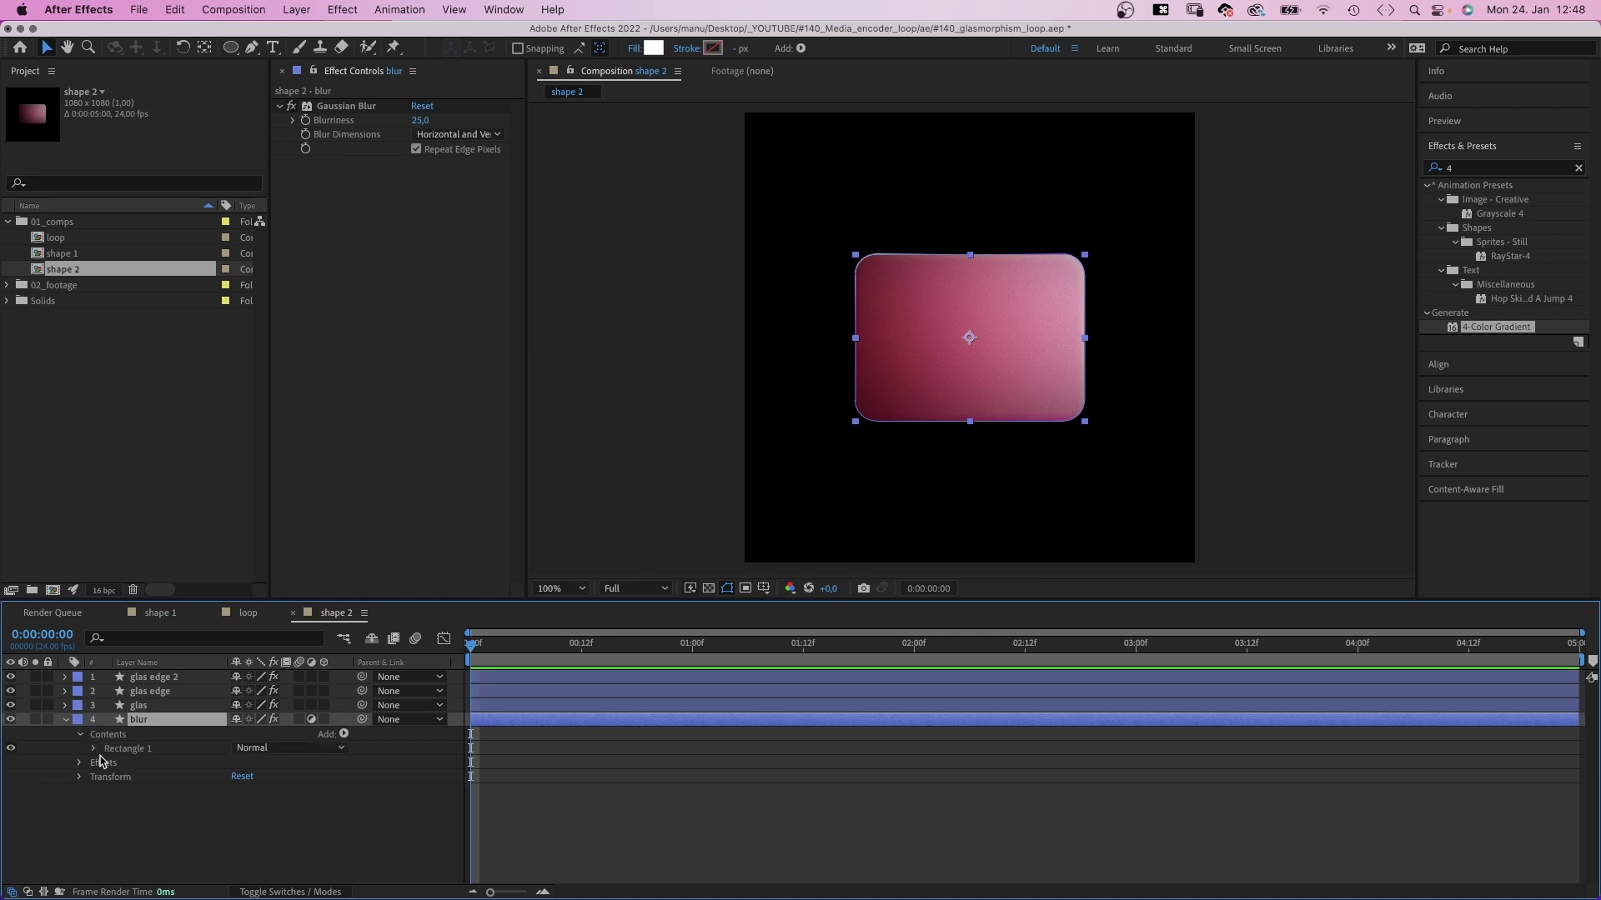
left_click(95, 748)
left_click(107, 763)
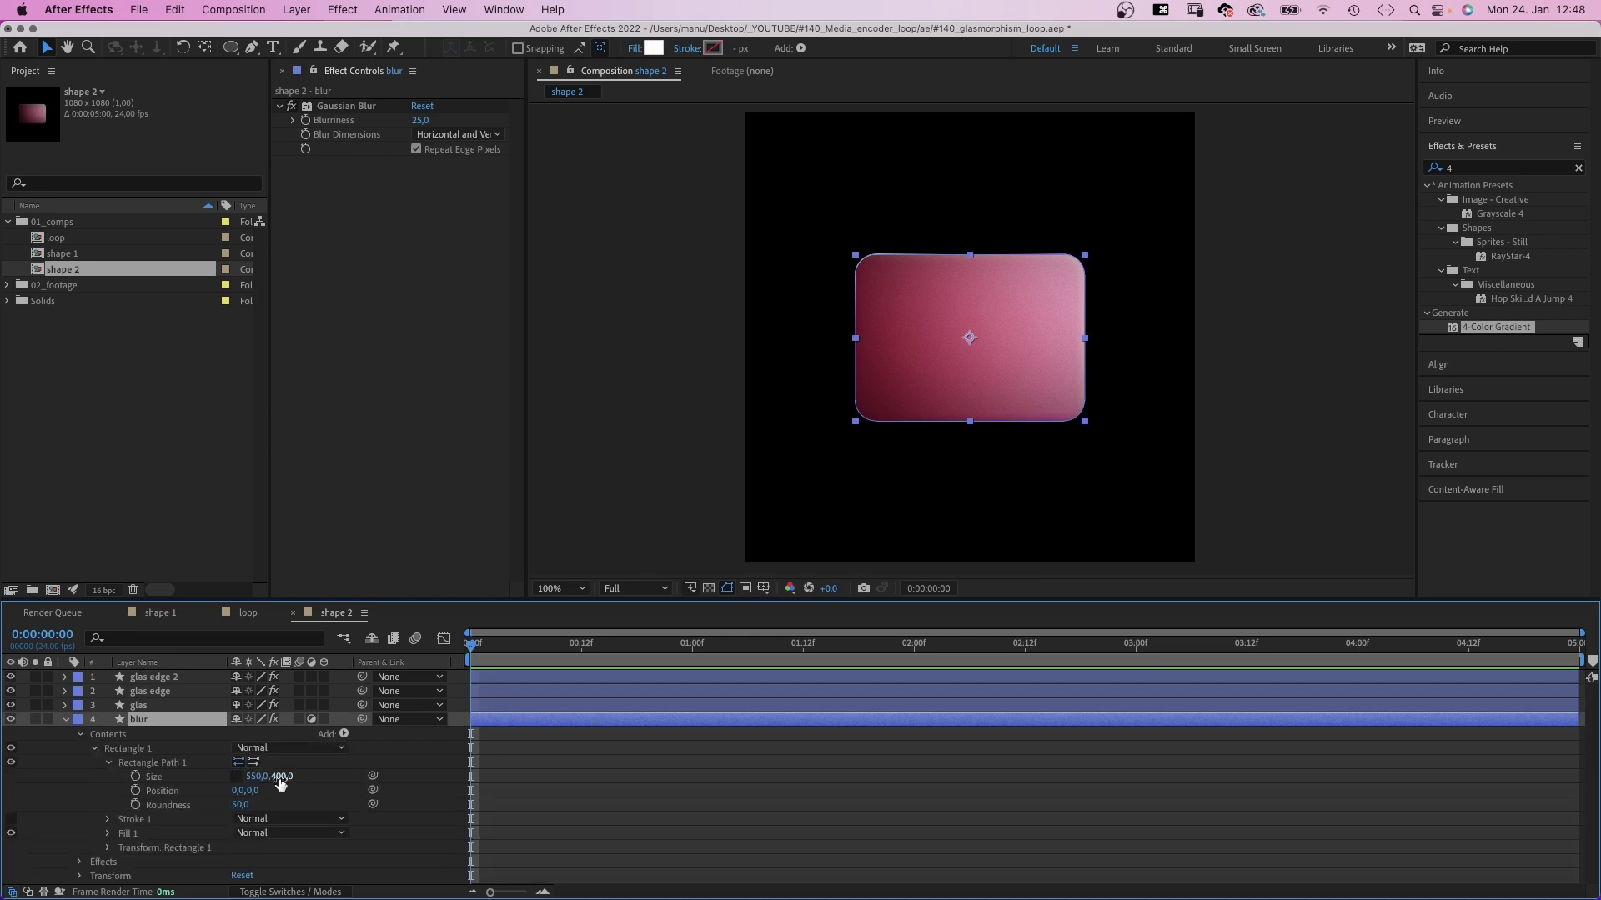
left_click_drag(280, 781, 448, 763)
Step: Inspect the glas layer's rectangle size settings, then collapse them and rename the blur layer
left_click(66, 705)
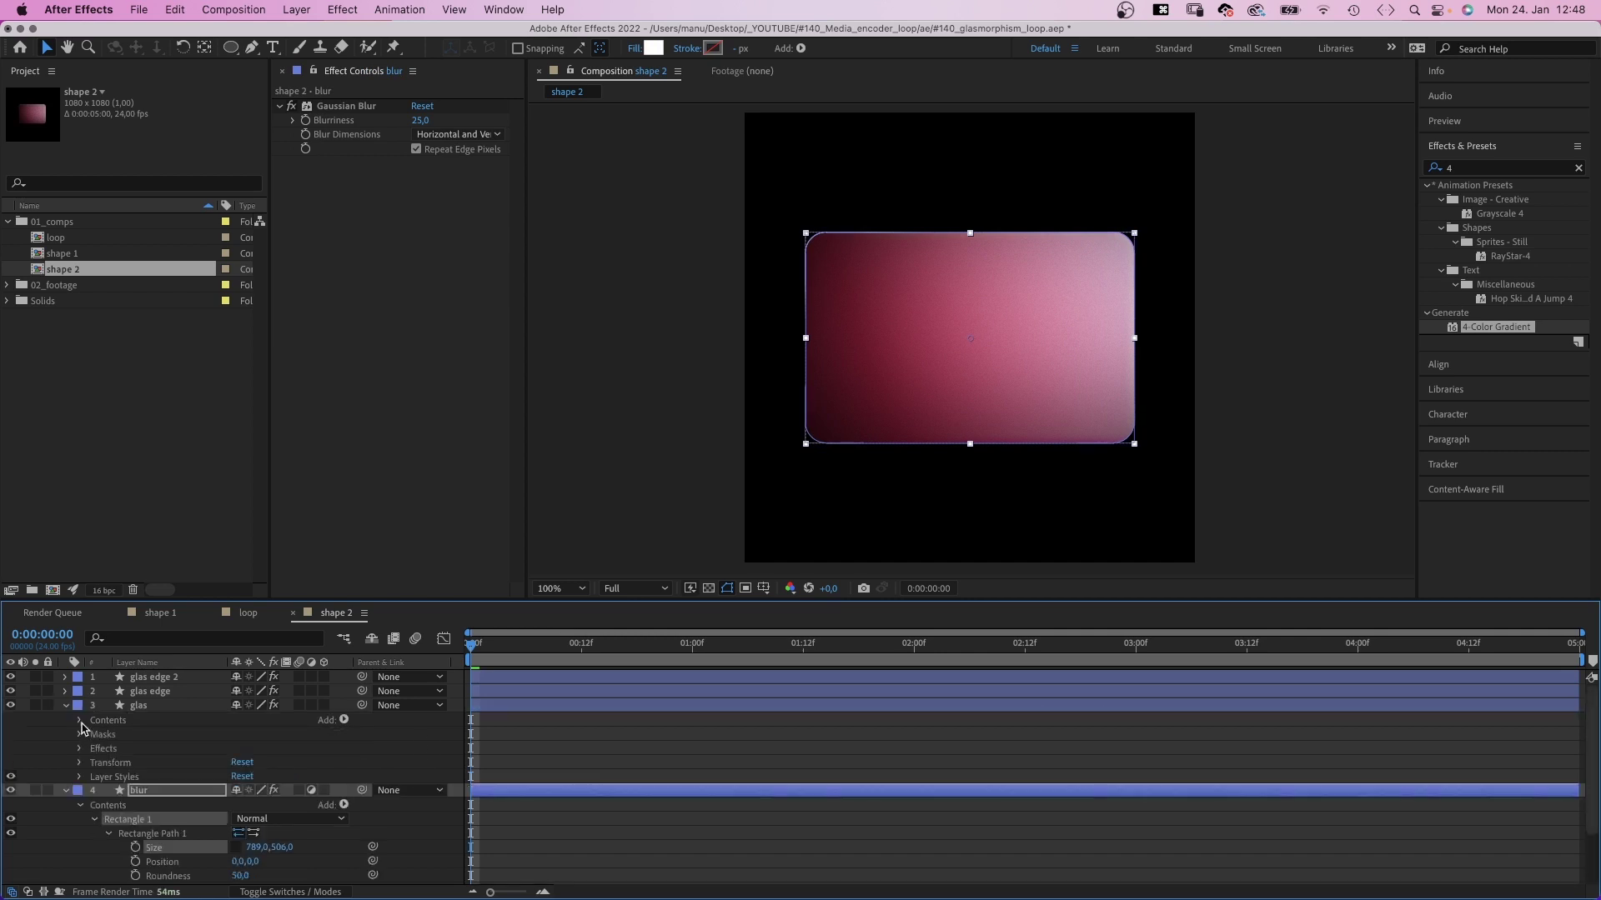
left_click(80, 720)
left_click(94, 734)
left_click(108, 749)
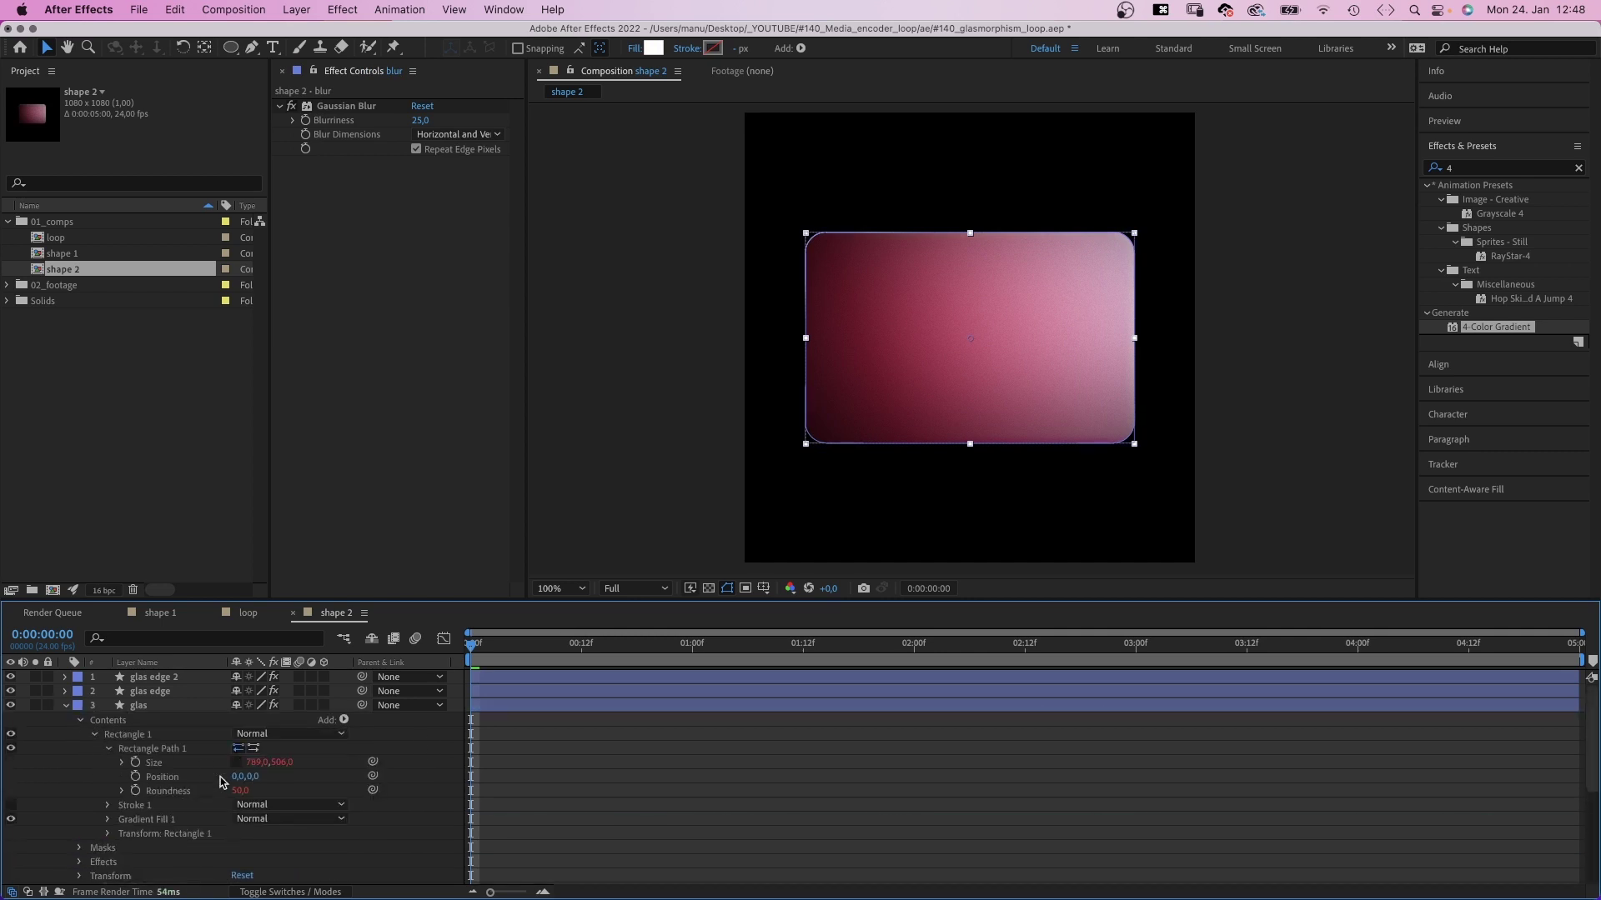
left_click(67, 705)
key("Return")
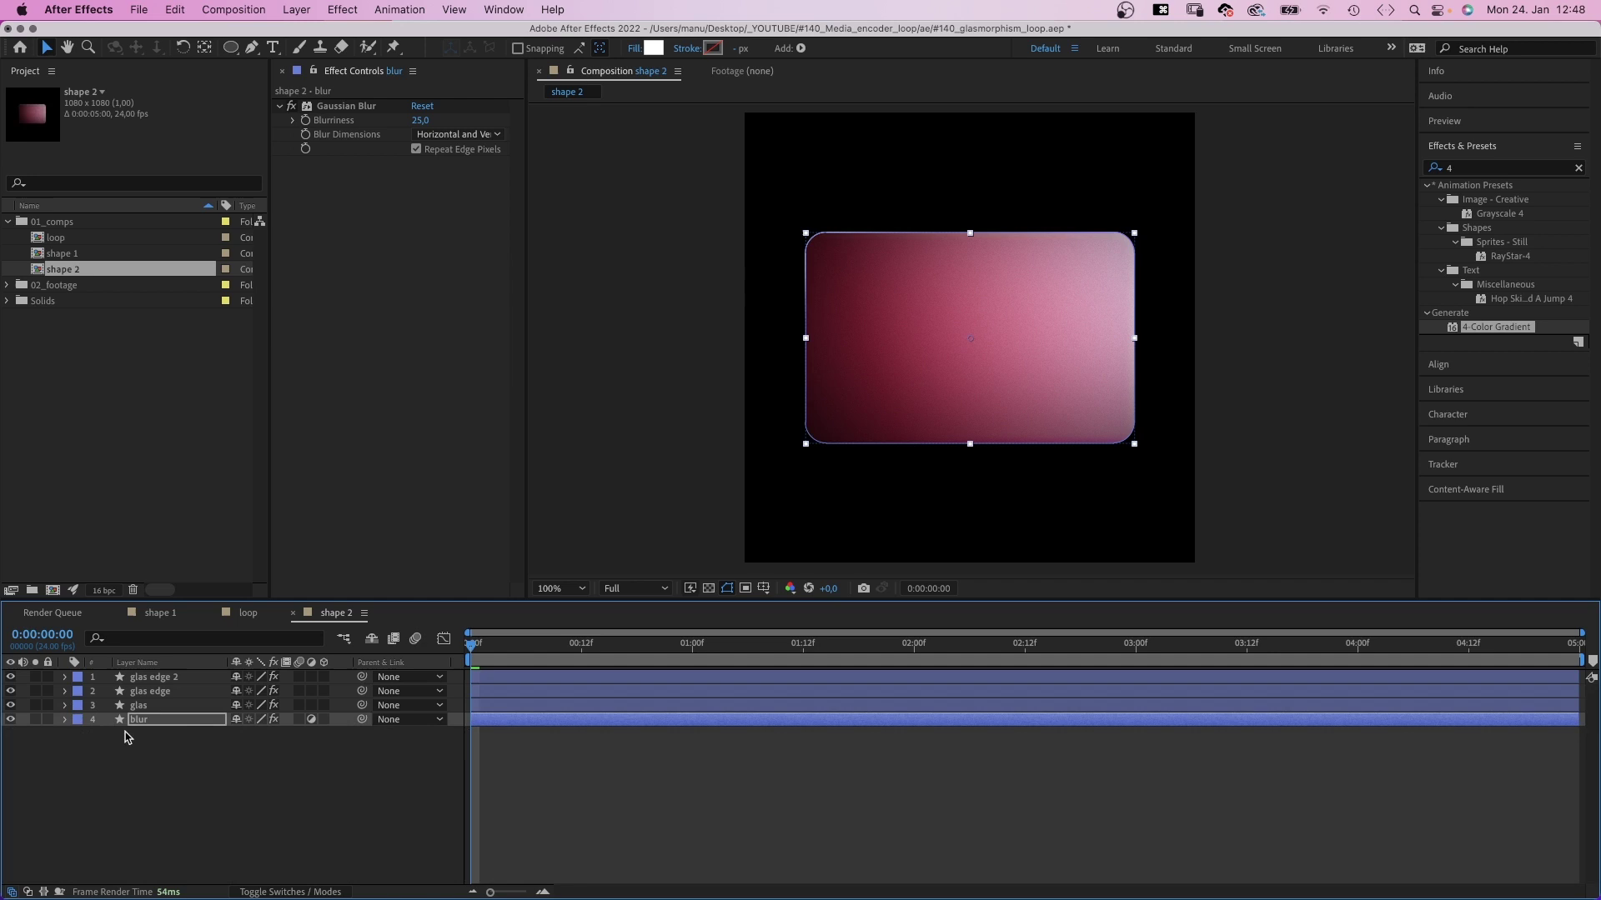
left_click(140, 709)
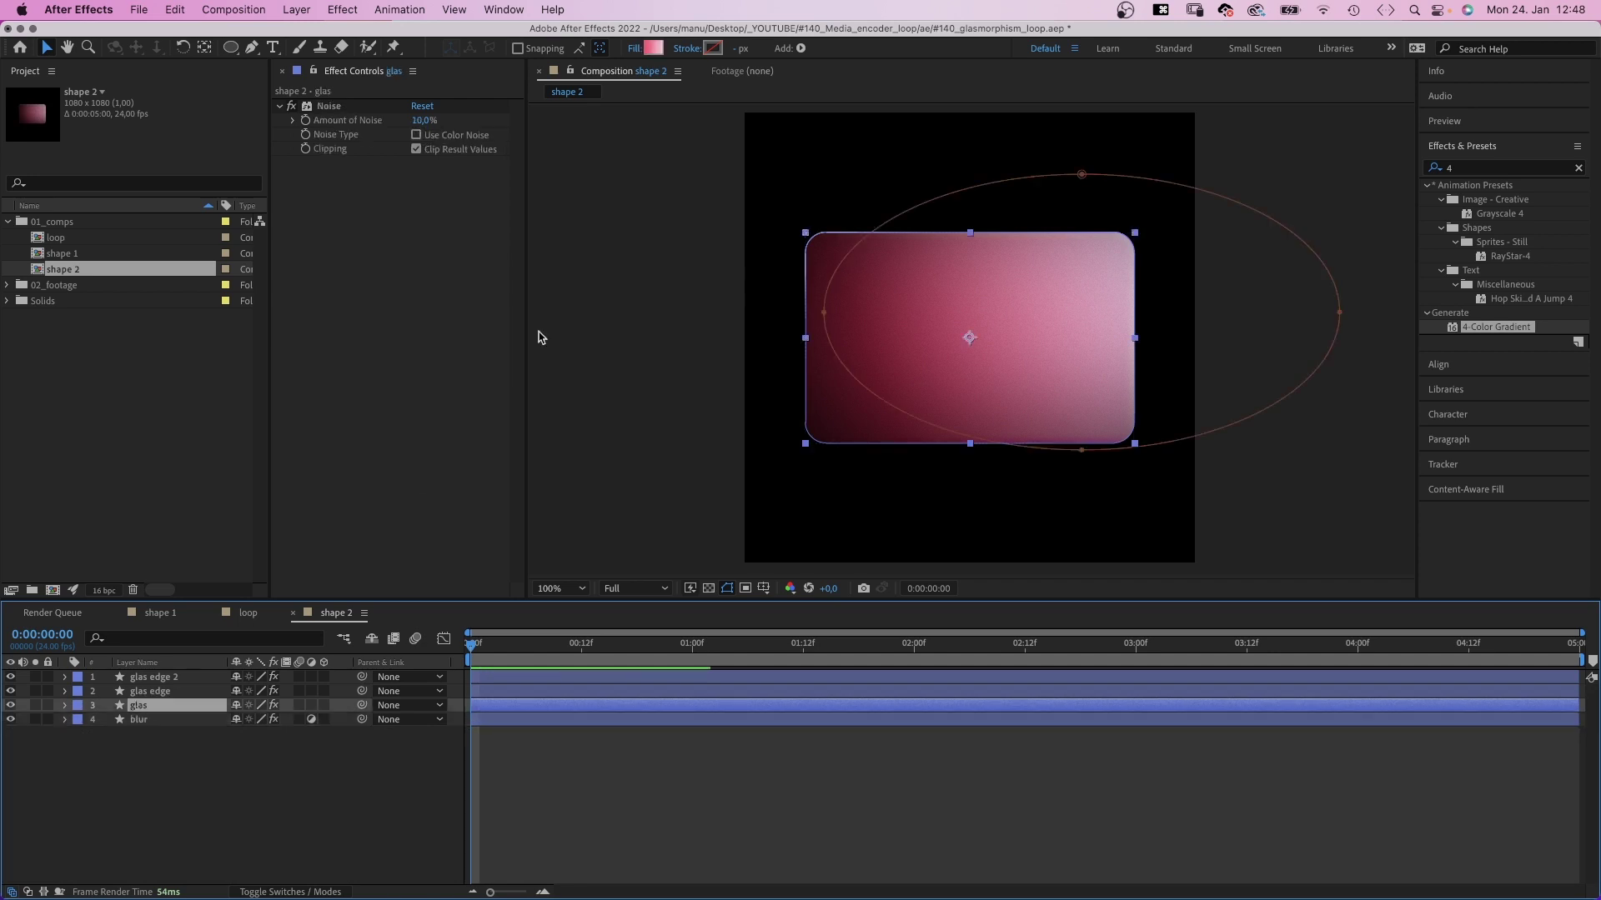
Step: Change the glas gradient fill to a blue start and salmon pink FF6566 end
left_click(653, 47)
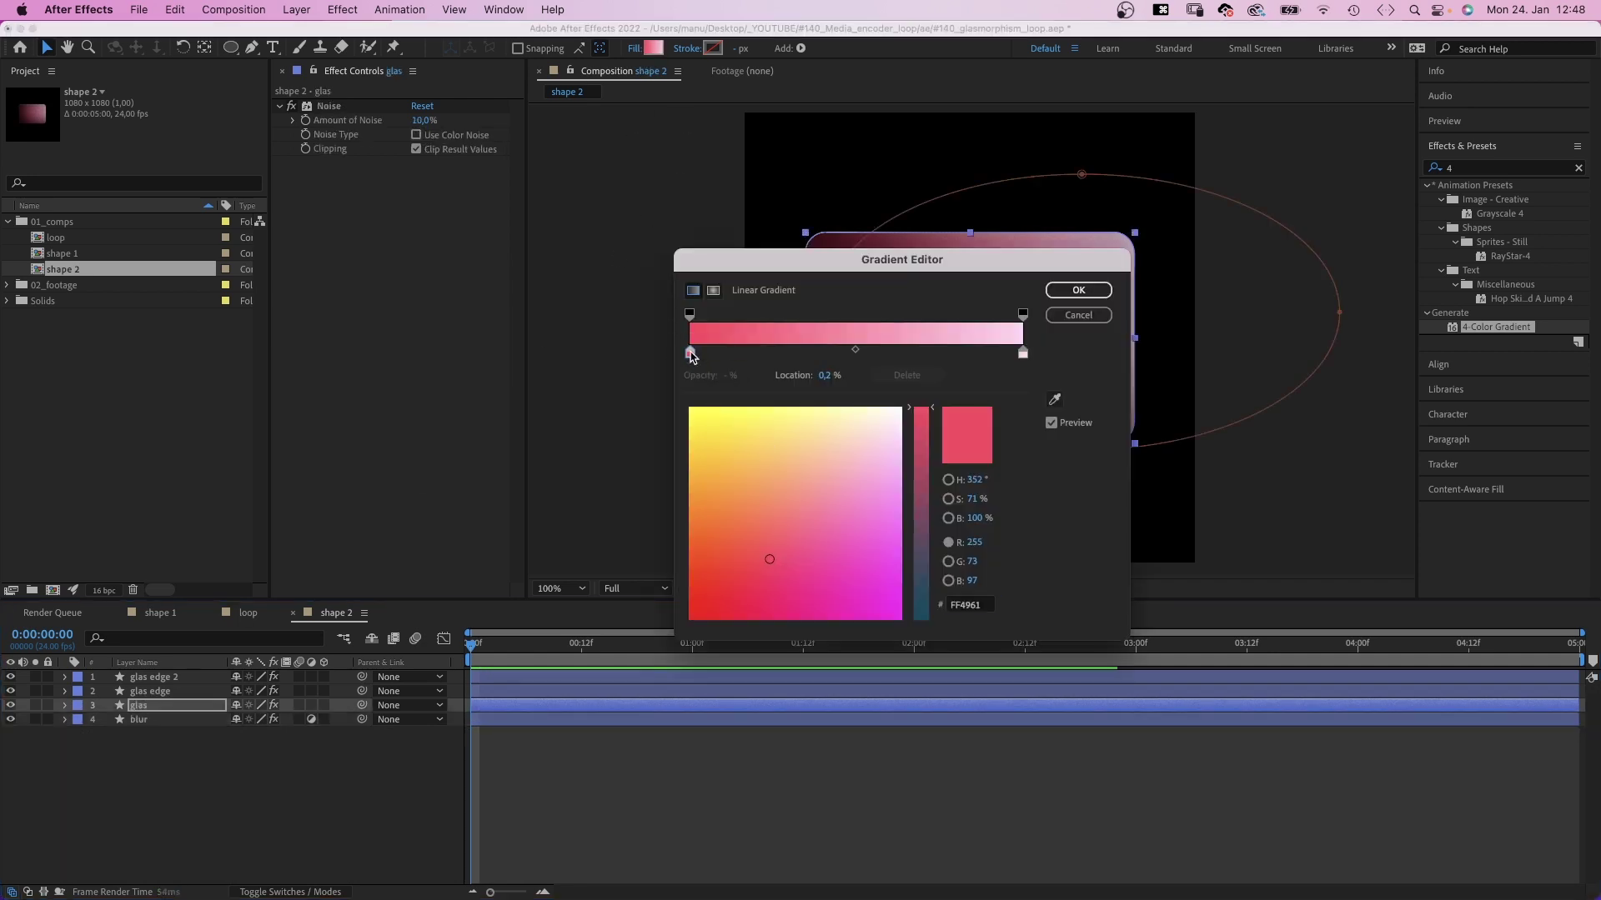
left_click_drag(923, 561, 930, 525)
left_click(838, 537)
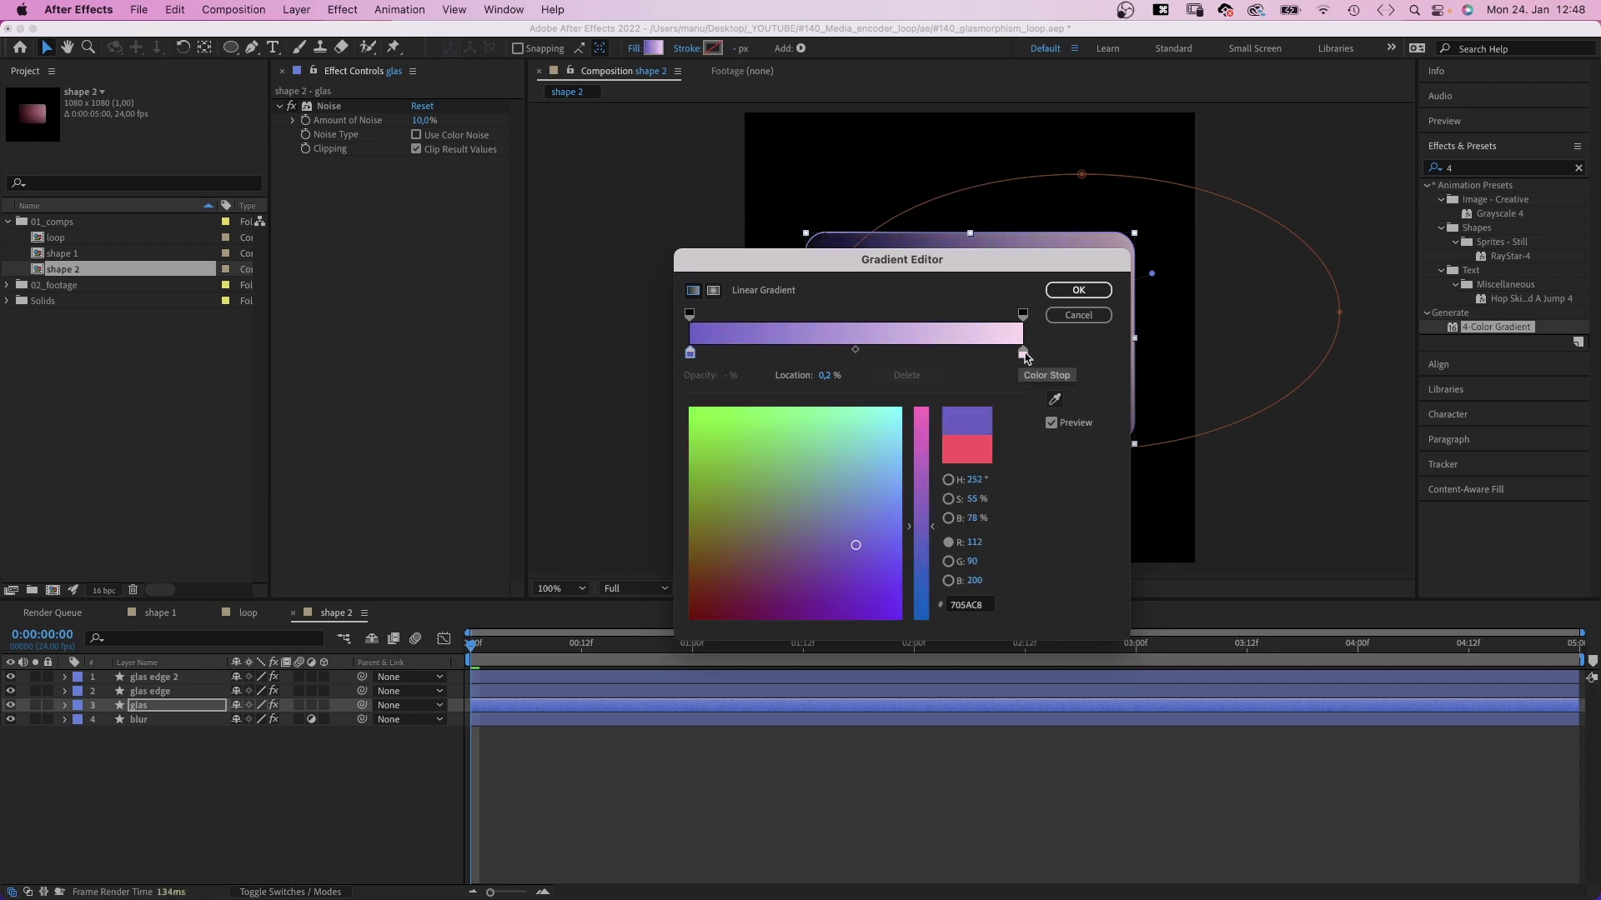
left_click(1022, 353)
left_click_drag(862, 457, 769, 535)
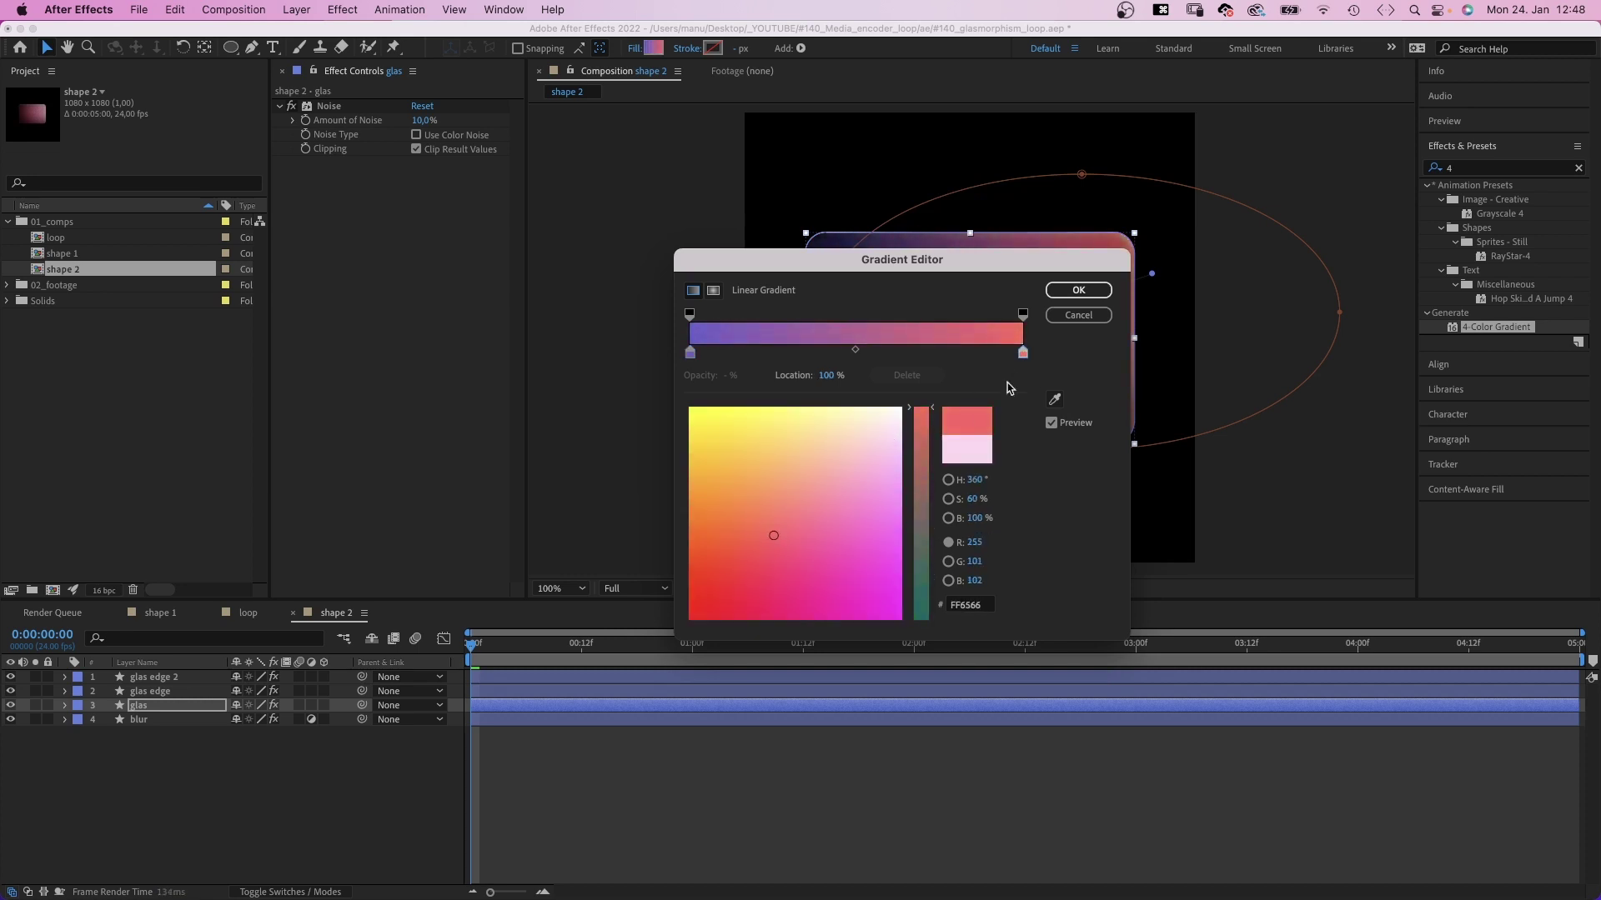
left_click(1078, 290)
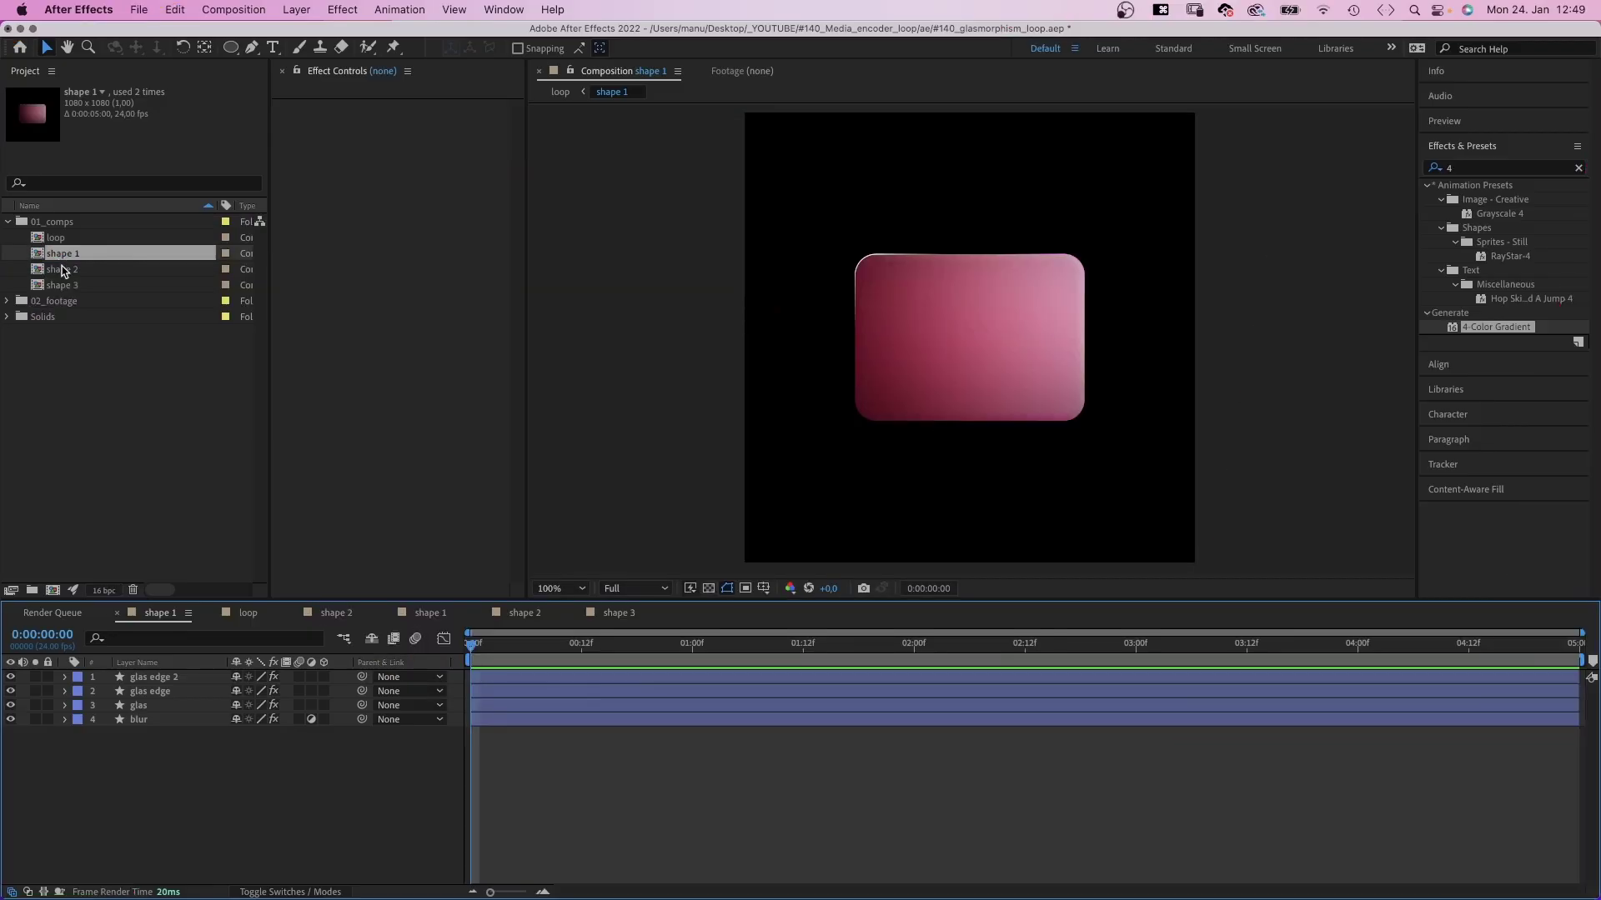
Step: Open the shape 2, shape 3 and loop compositions, viewing loop at 100%
double_click(59, 270)
double_click(60, 286)
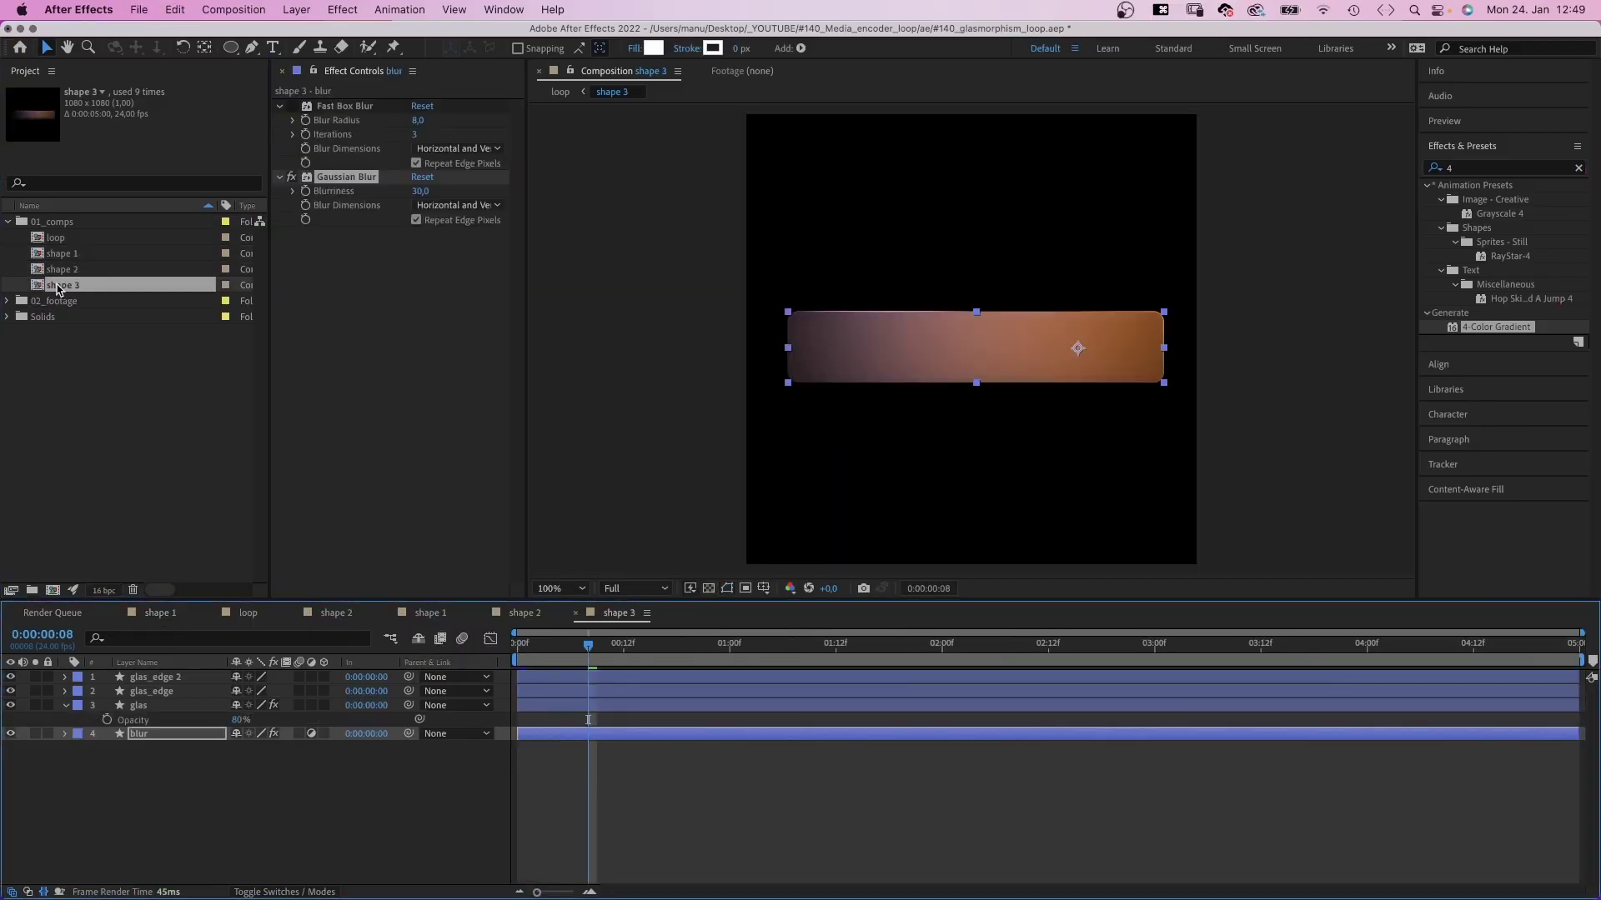
double_click(53, 239)
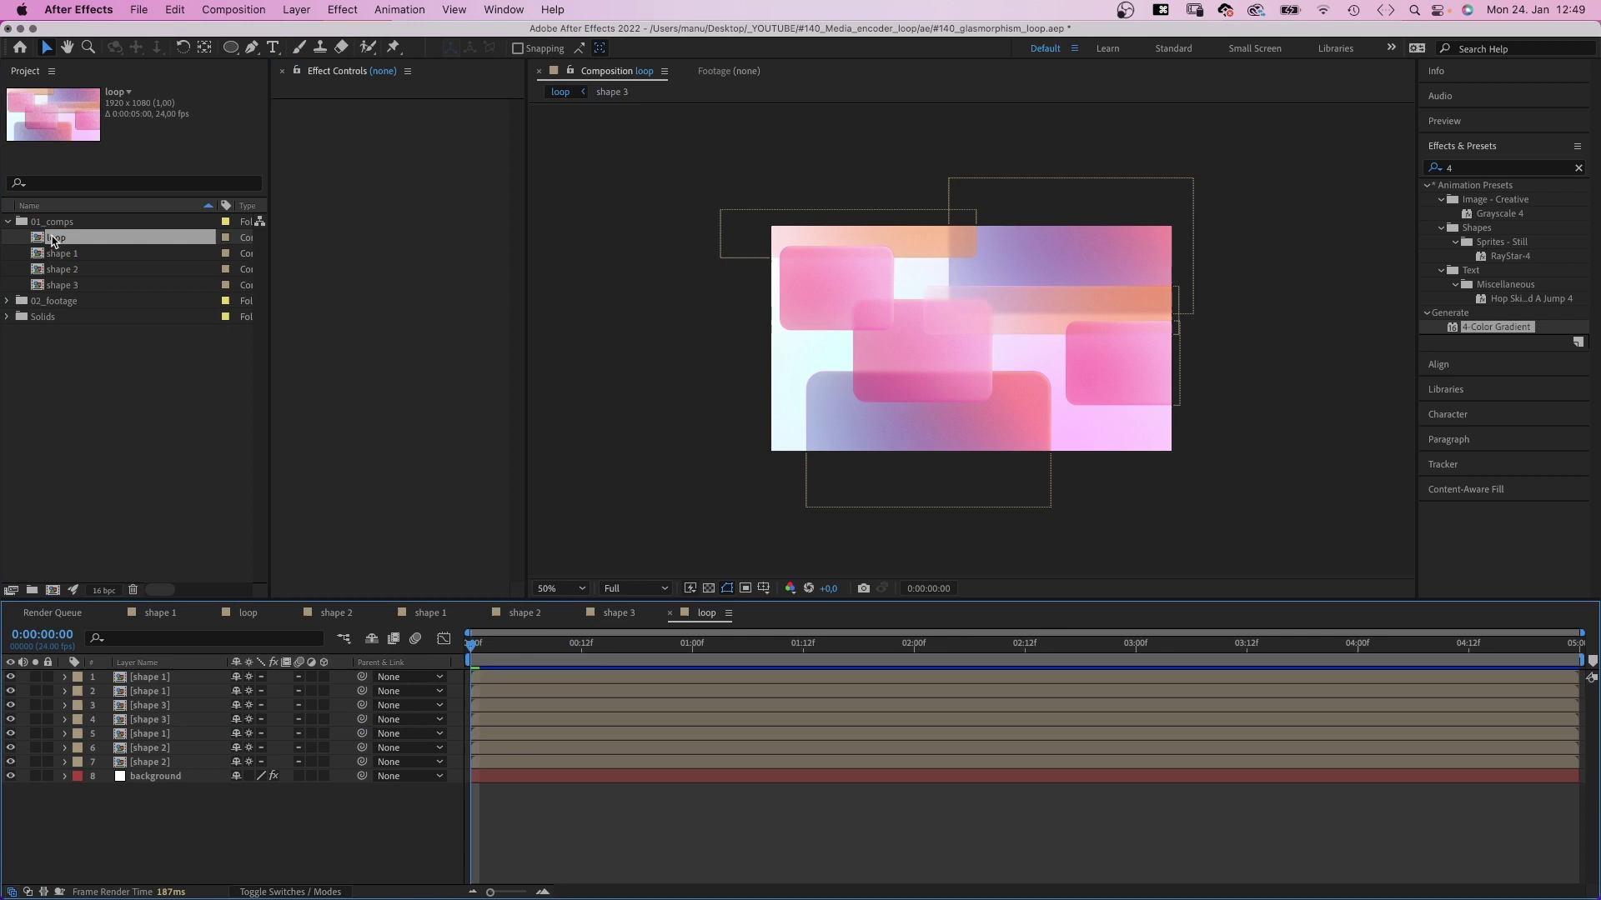
key("period")
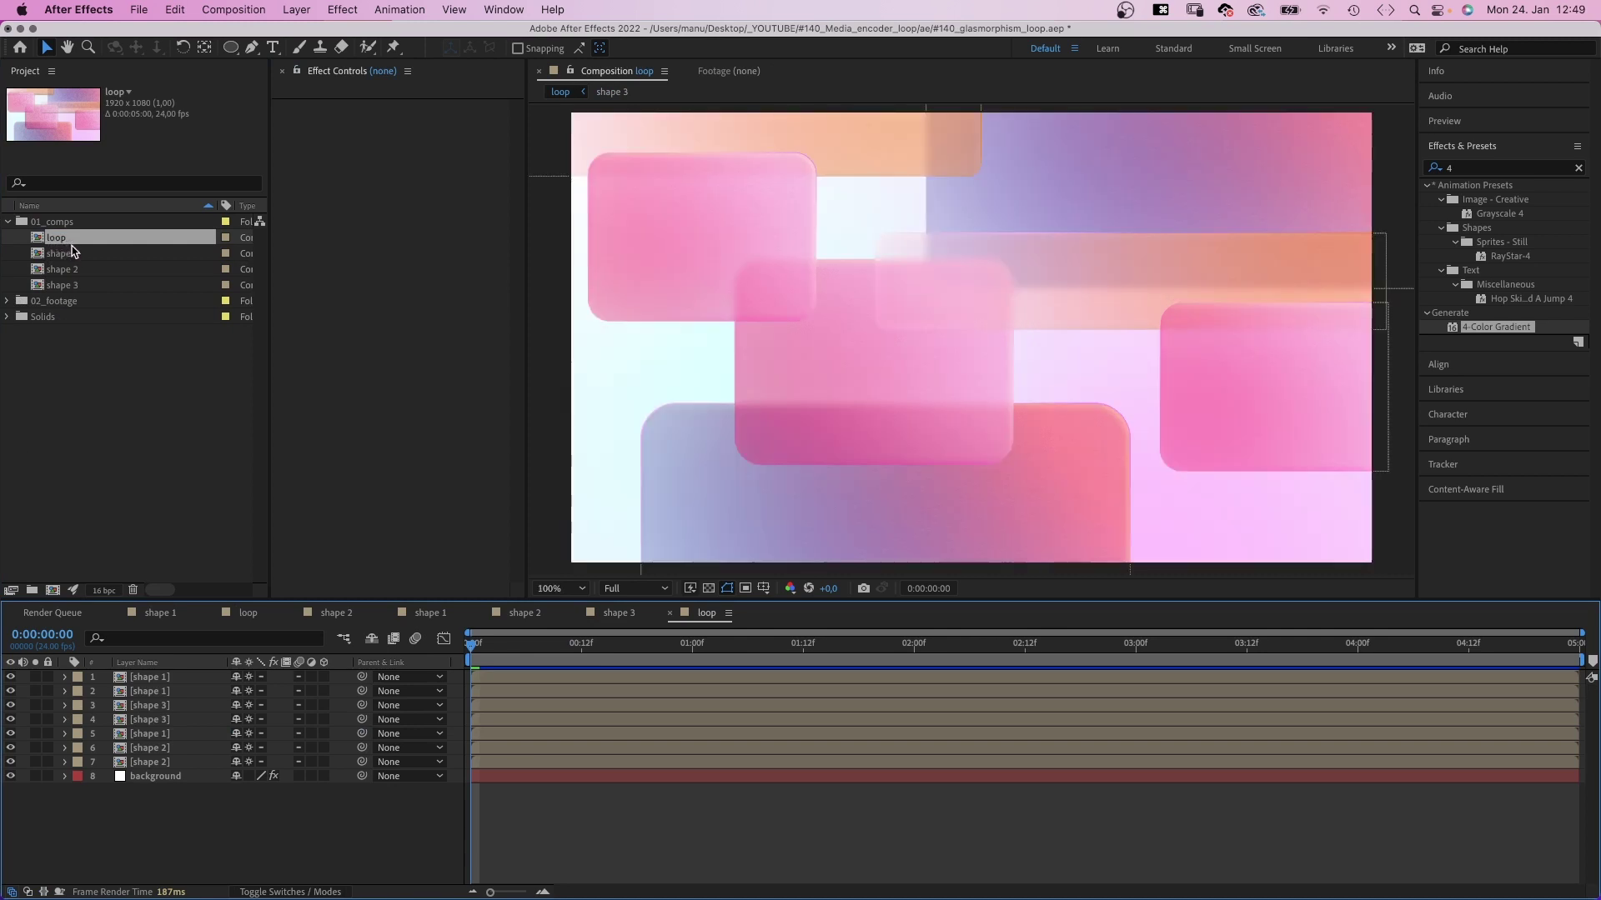
Step: Select all seven shape layers and reveal their Position values
left_click(150, 677)
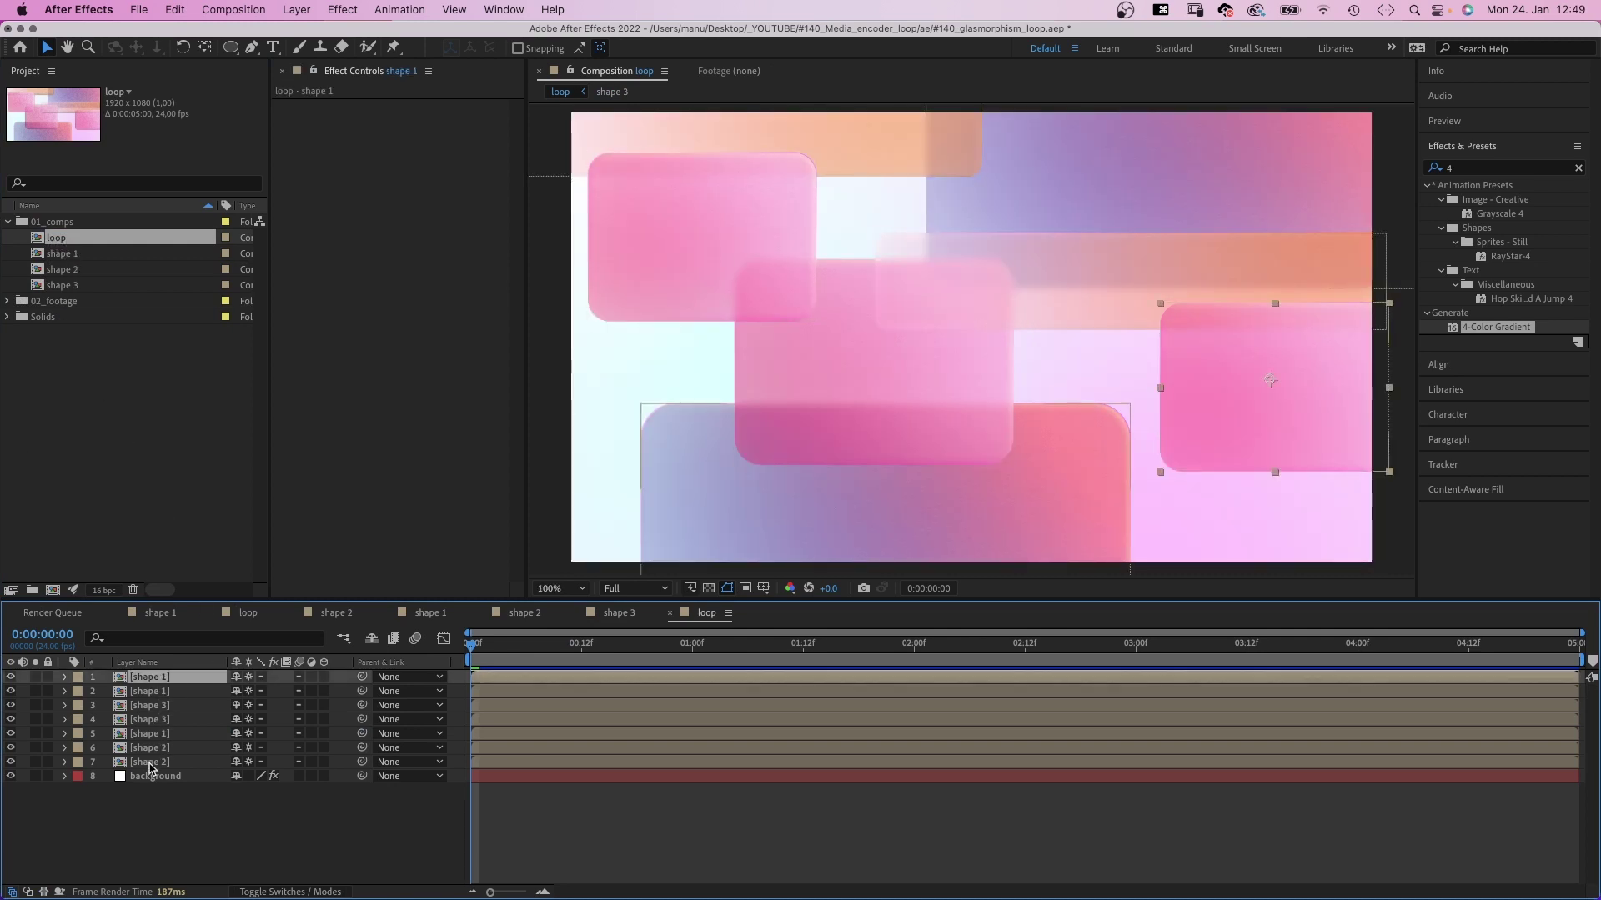
left_click(151, 761, "shift")
key("s")
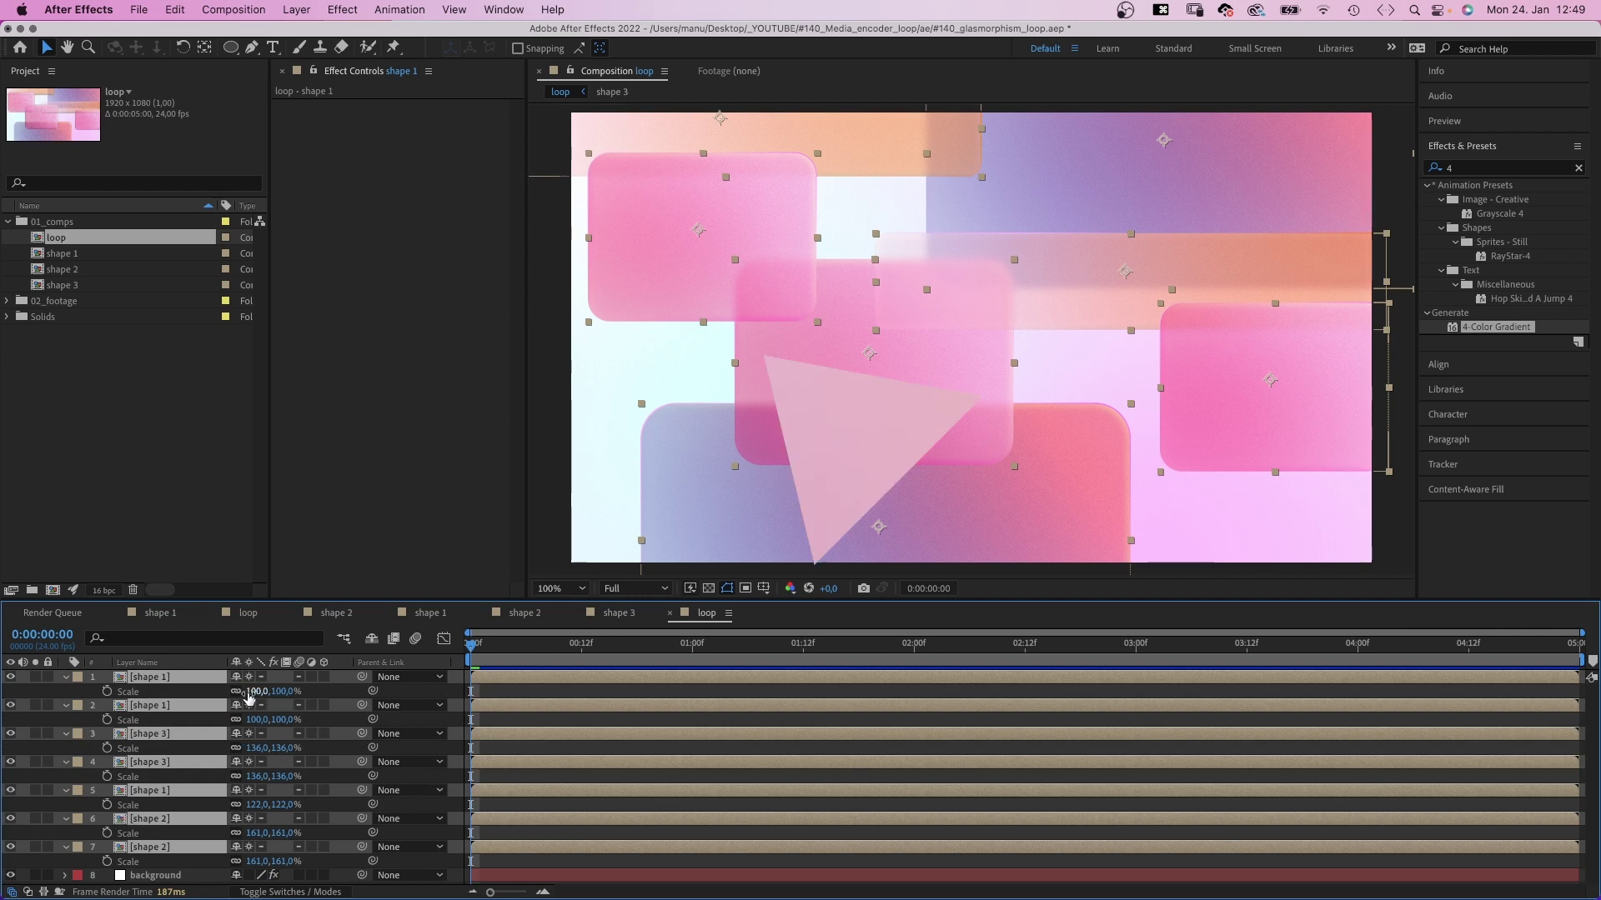
key("super+a")
key("p")
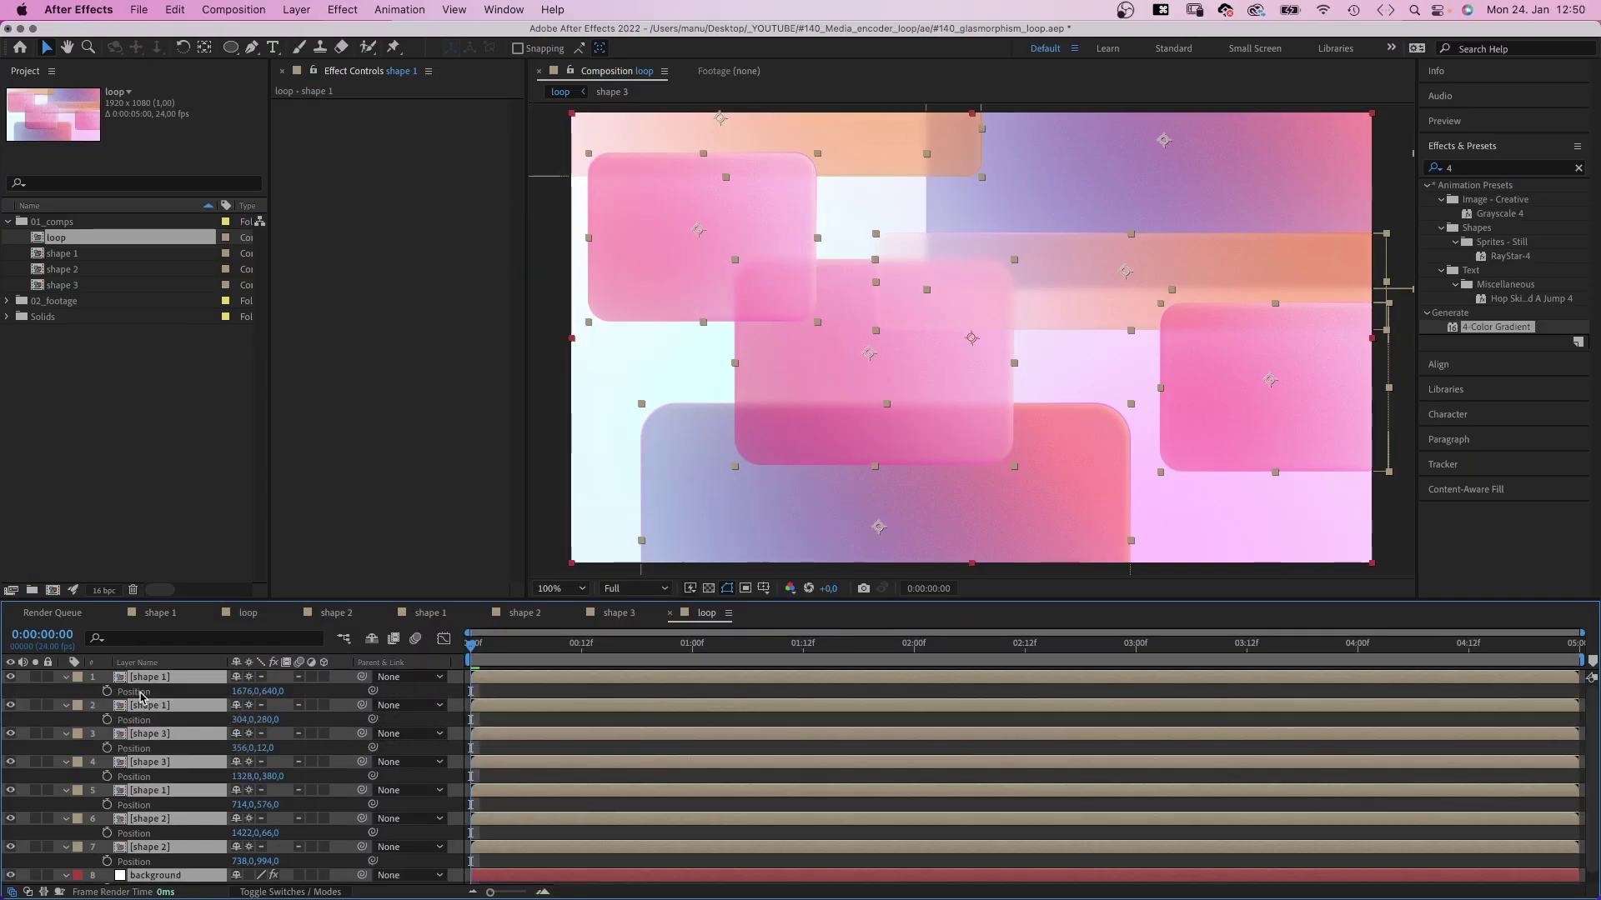
Step: Separate Dimensions on the Position of all seven shape layers
right_click(137, 696)
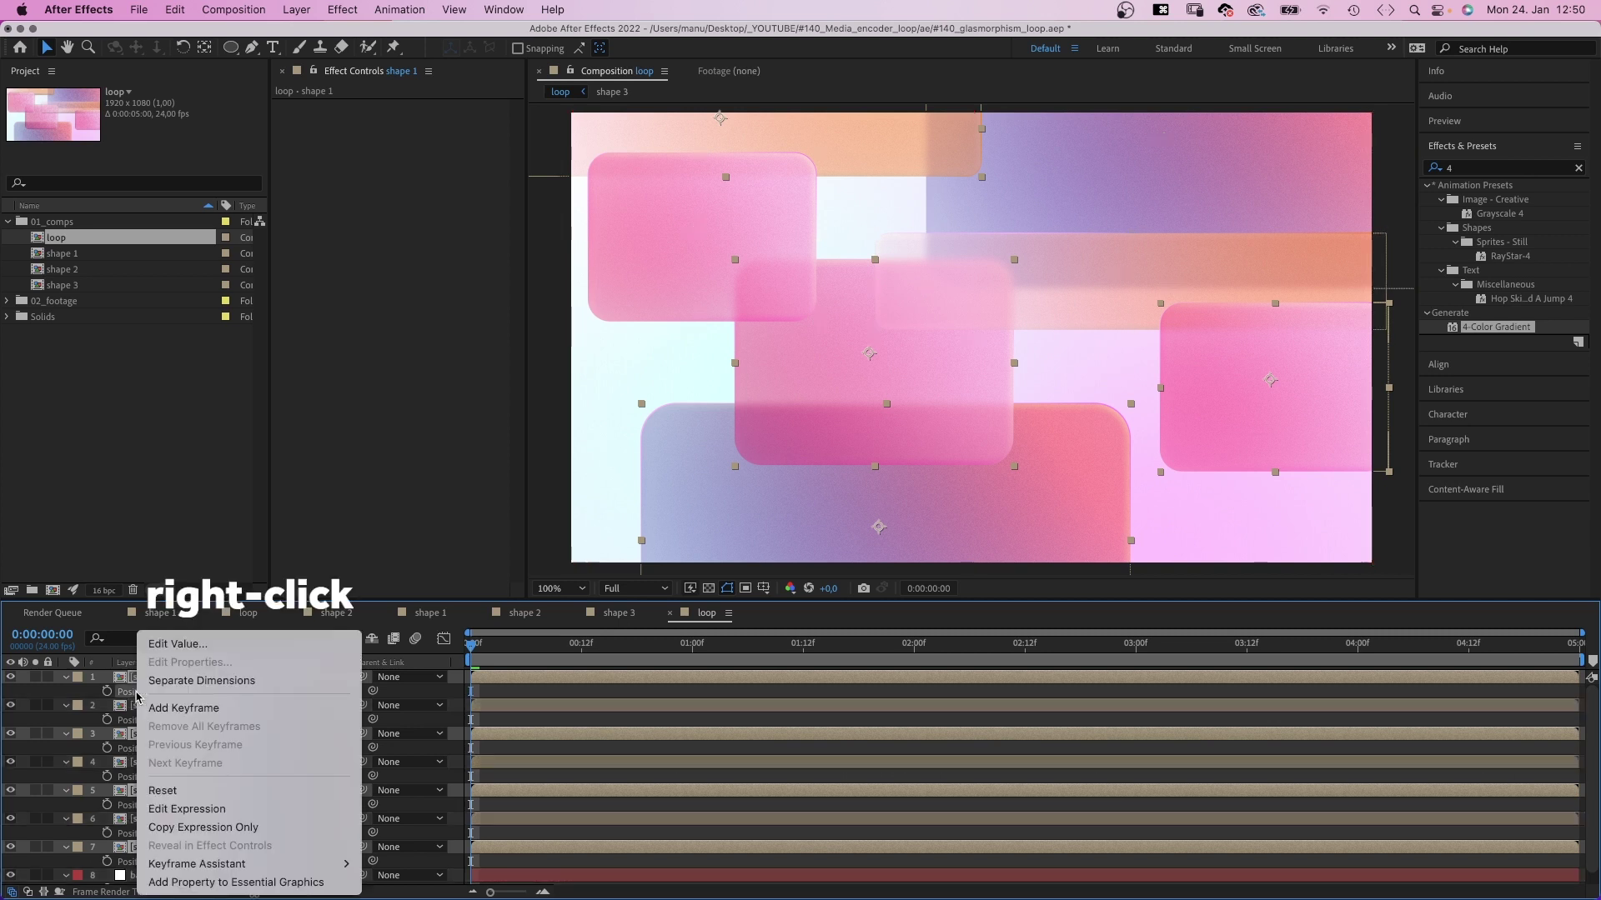
left_click(165, 682)
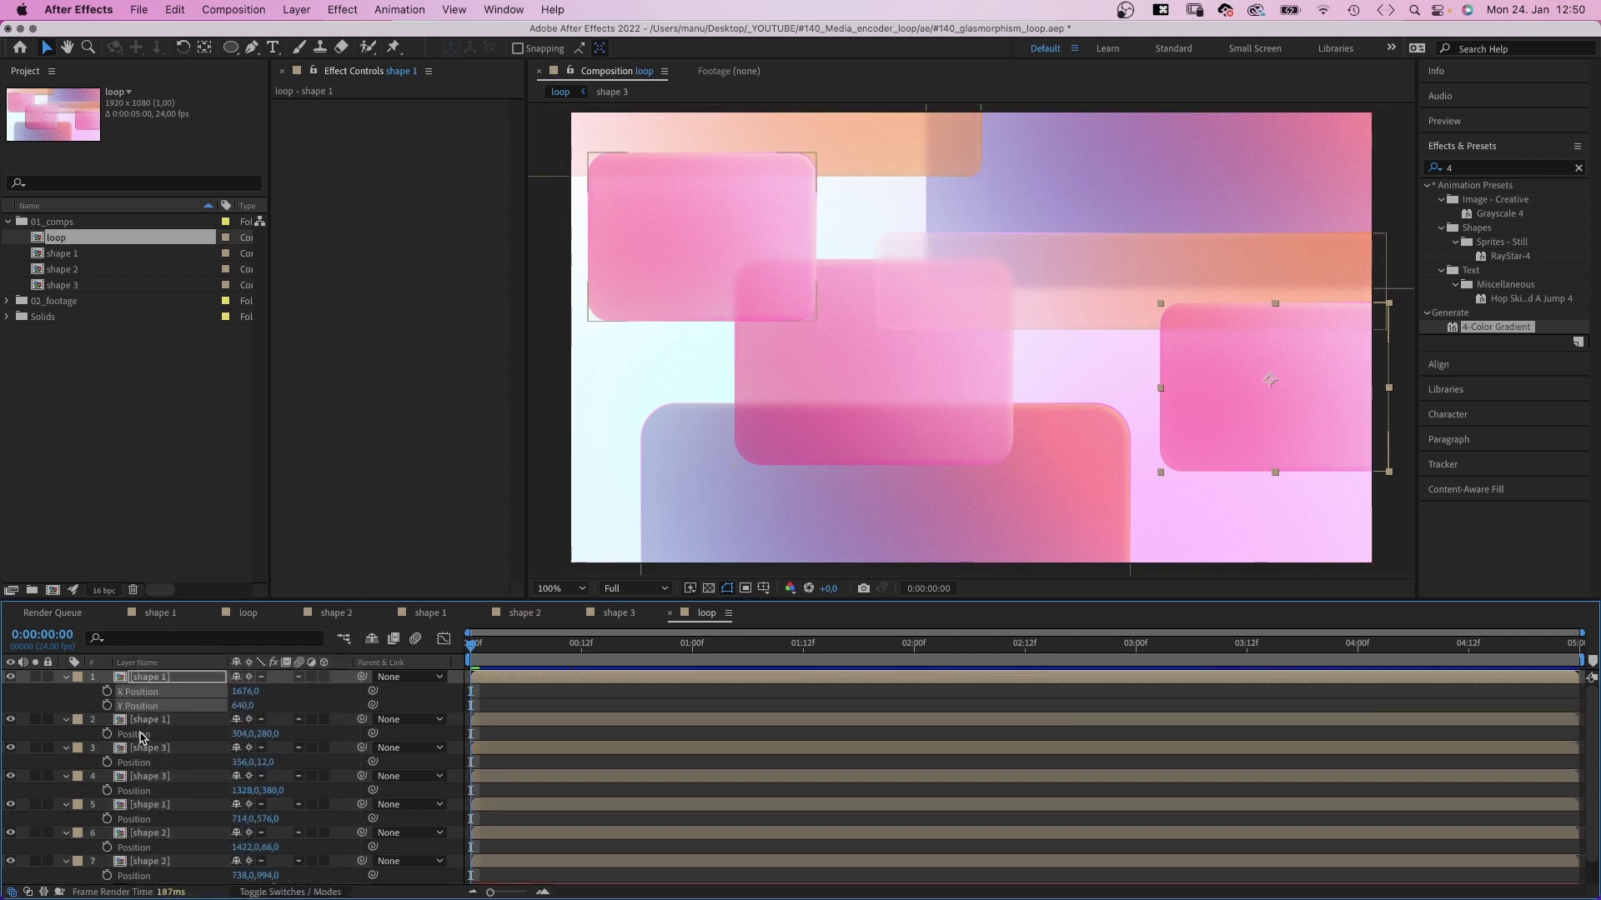
right_click(135, 734)
left_click(201, 680)
right_click(135, 776)
left_click(201, 680)
right_click(135, 819)
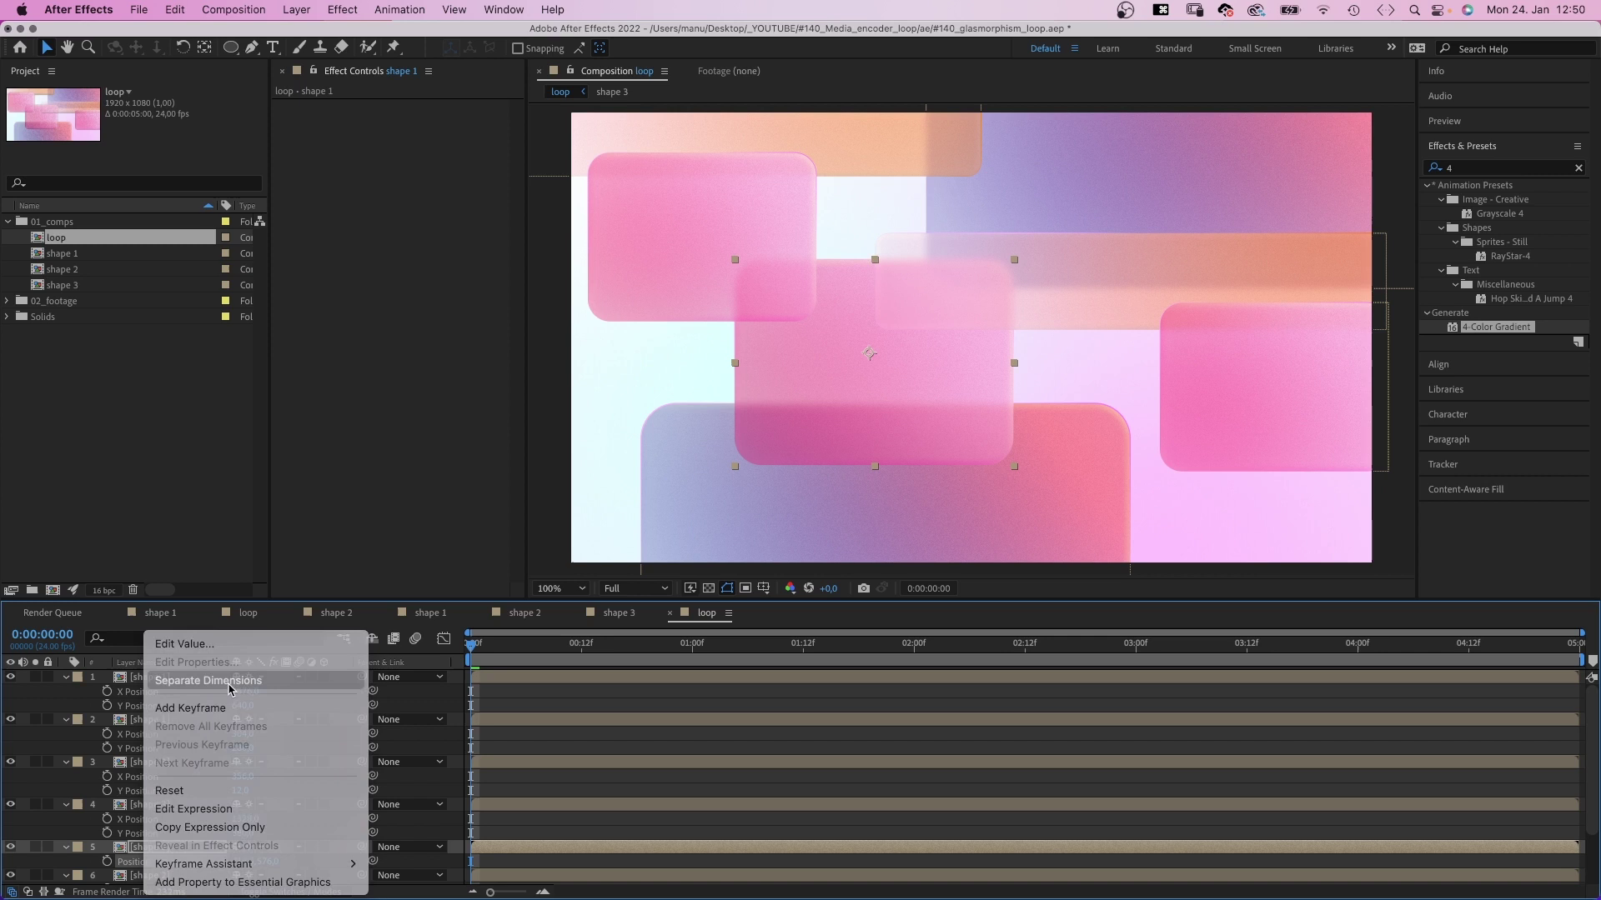
left_click(201, 680)
scroll(209, 751, "down", 2)
right_click(136, 778)
left_click(201, 680)
right_click(135, 820)
left_click(201, 680)
right_click(134, 863)
left_click(214, 680)
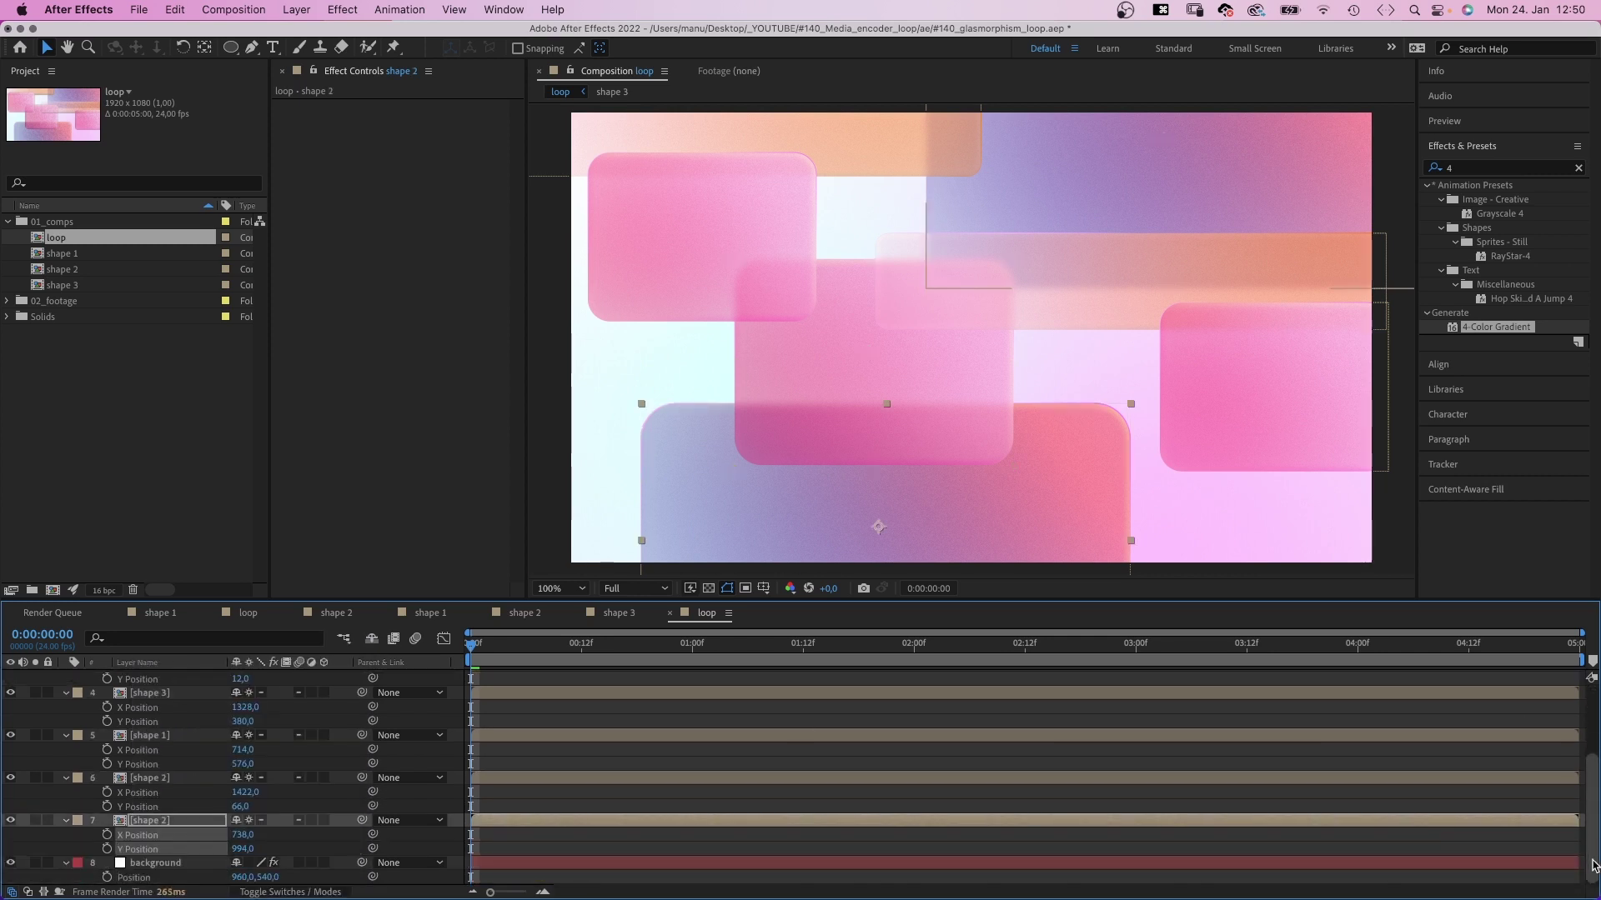
scroll(125, 750, "up", 2)
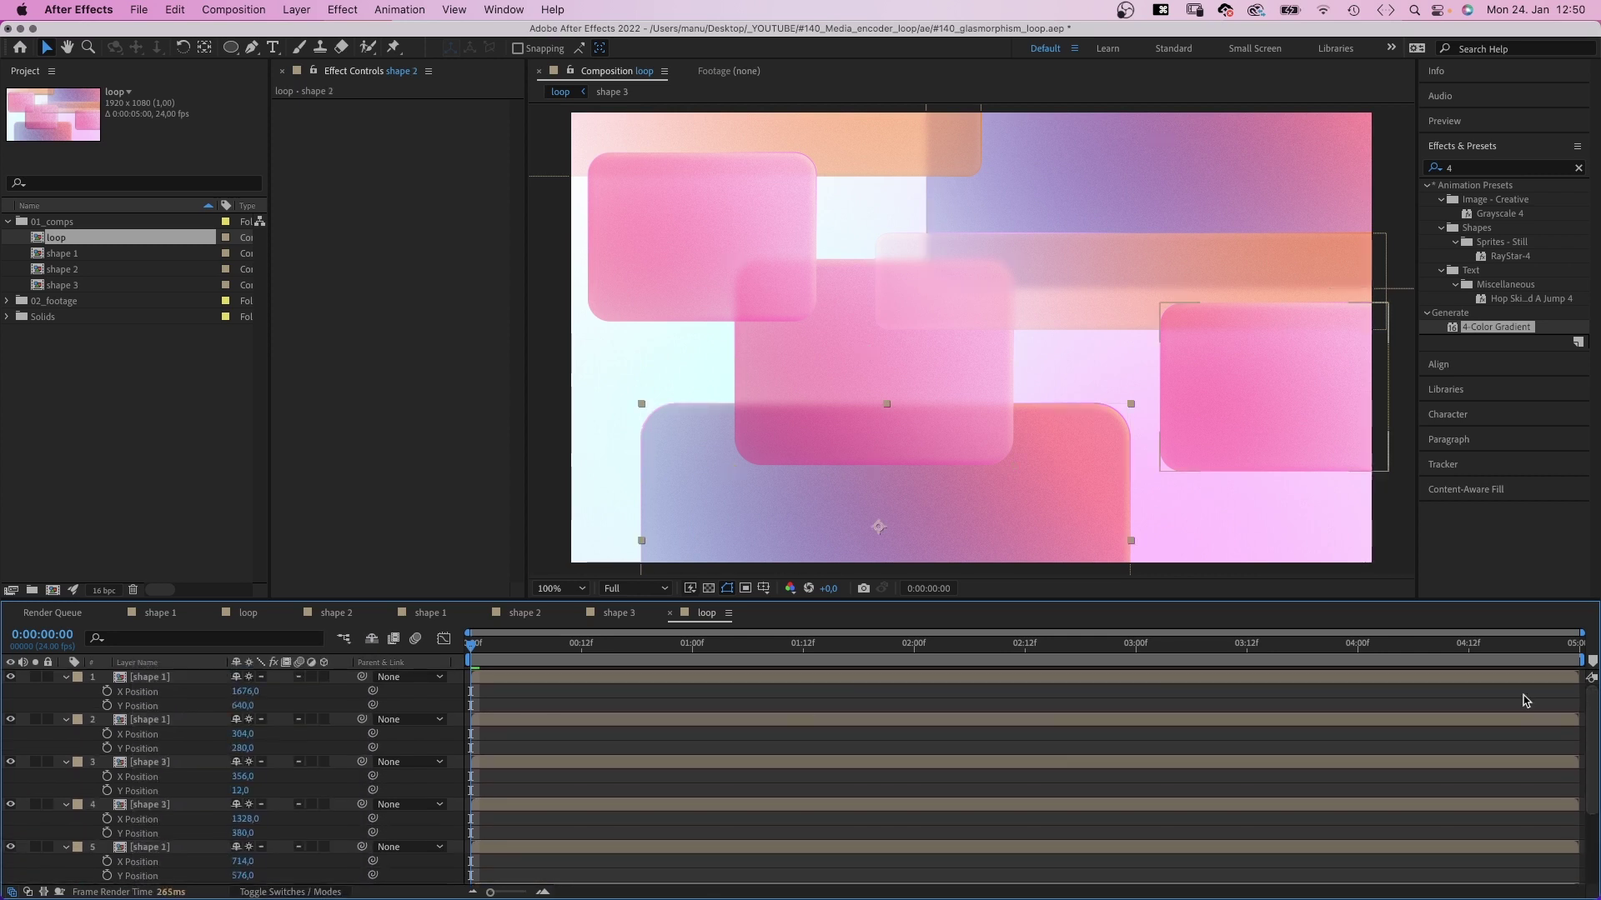
Step: At 50% view, slide shape 1 straight right past the frame edge
left_click(153, 679)
key("comma")
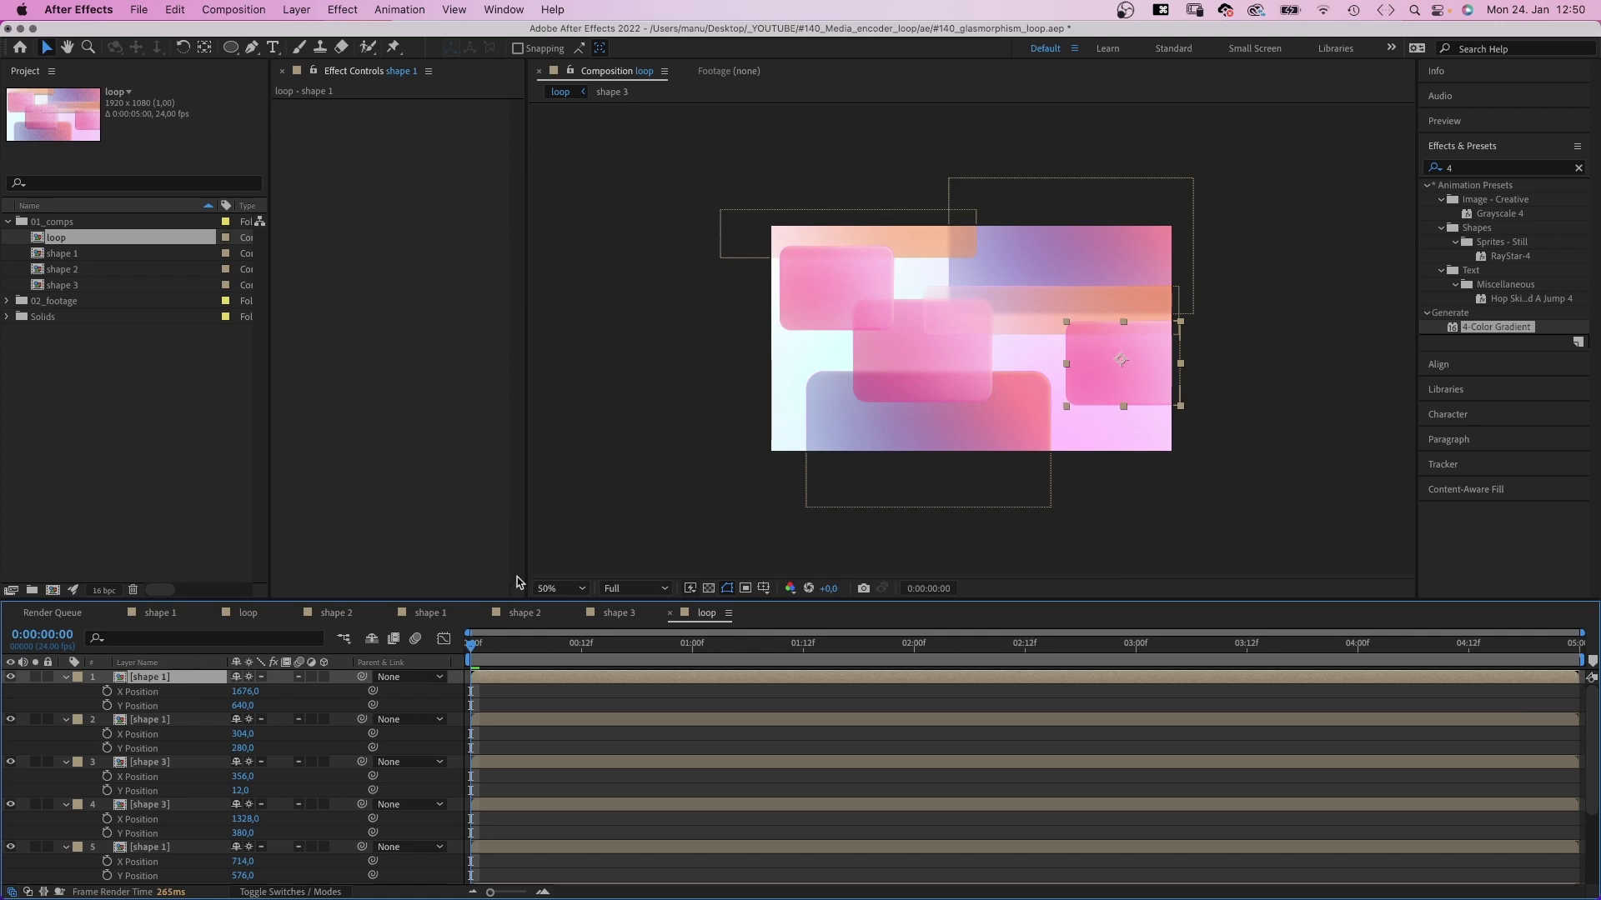
left_click(1098, 381)
left_click_drag(1098, 384, 1295, 446)
Step: Slide the remaining shapes straight right, off the frame
left_click_drag(926, 376, 1258, 377)
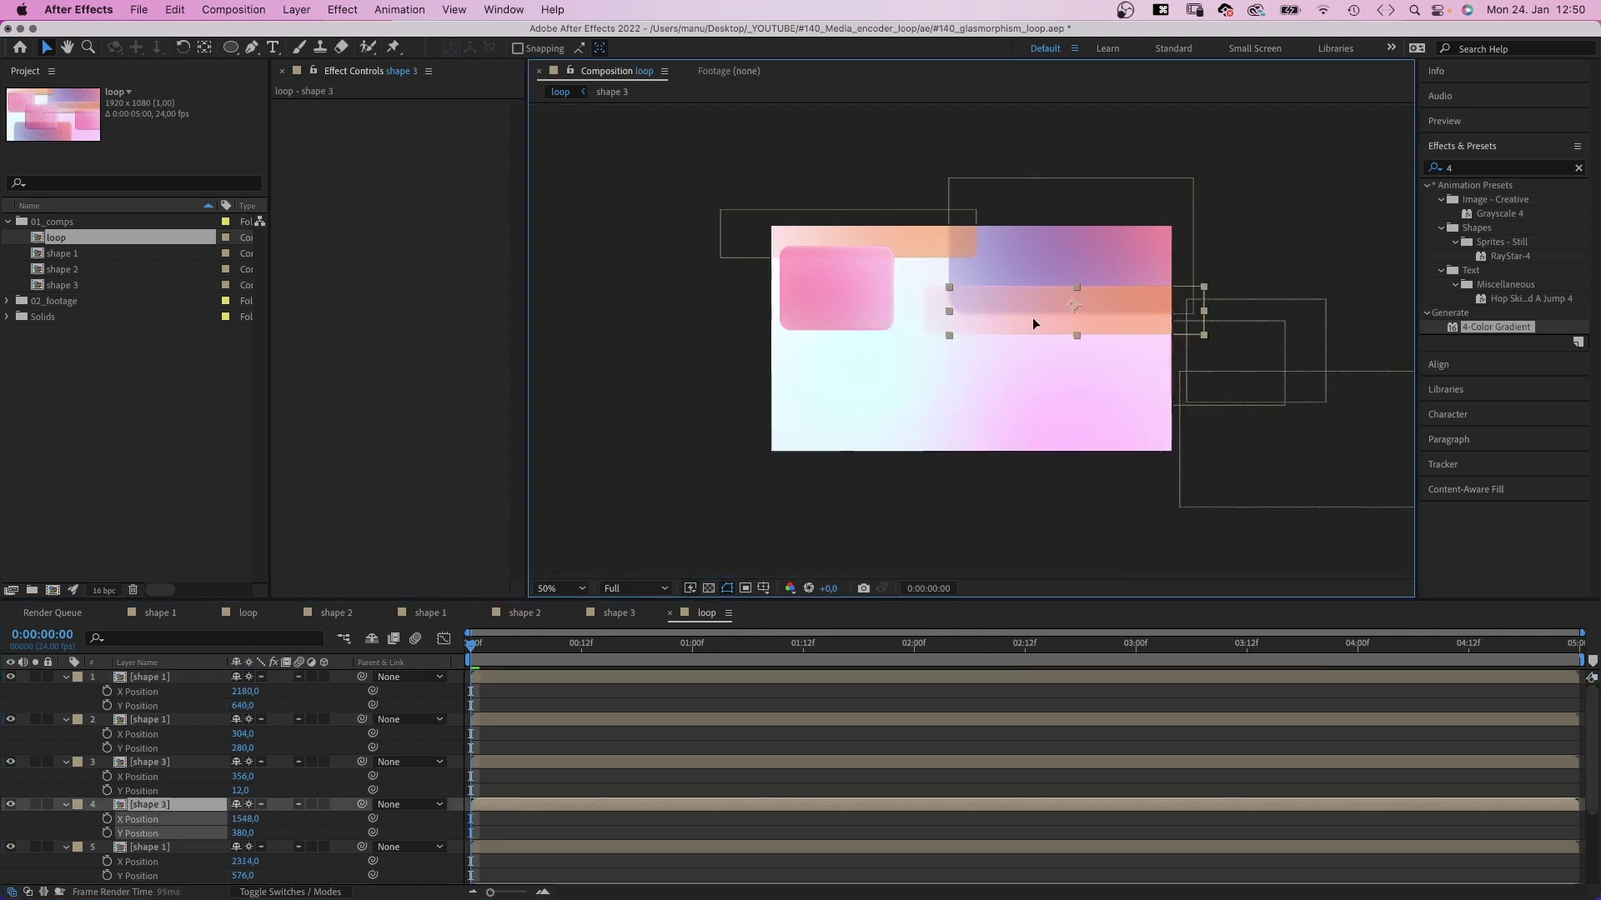
left_click_drag(1032, 317, 1299, 317)
left_click_drag(817, 252, 1217, 255)
left_click_drag(836, 287, 1240, 288)
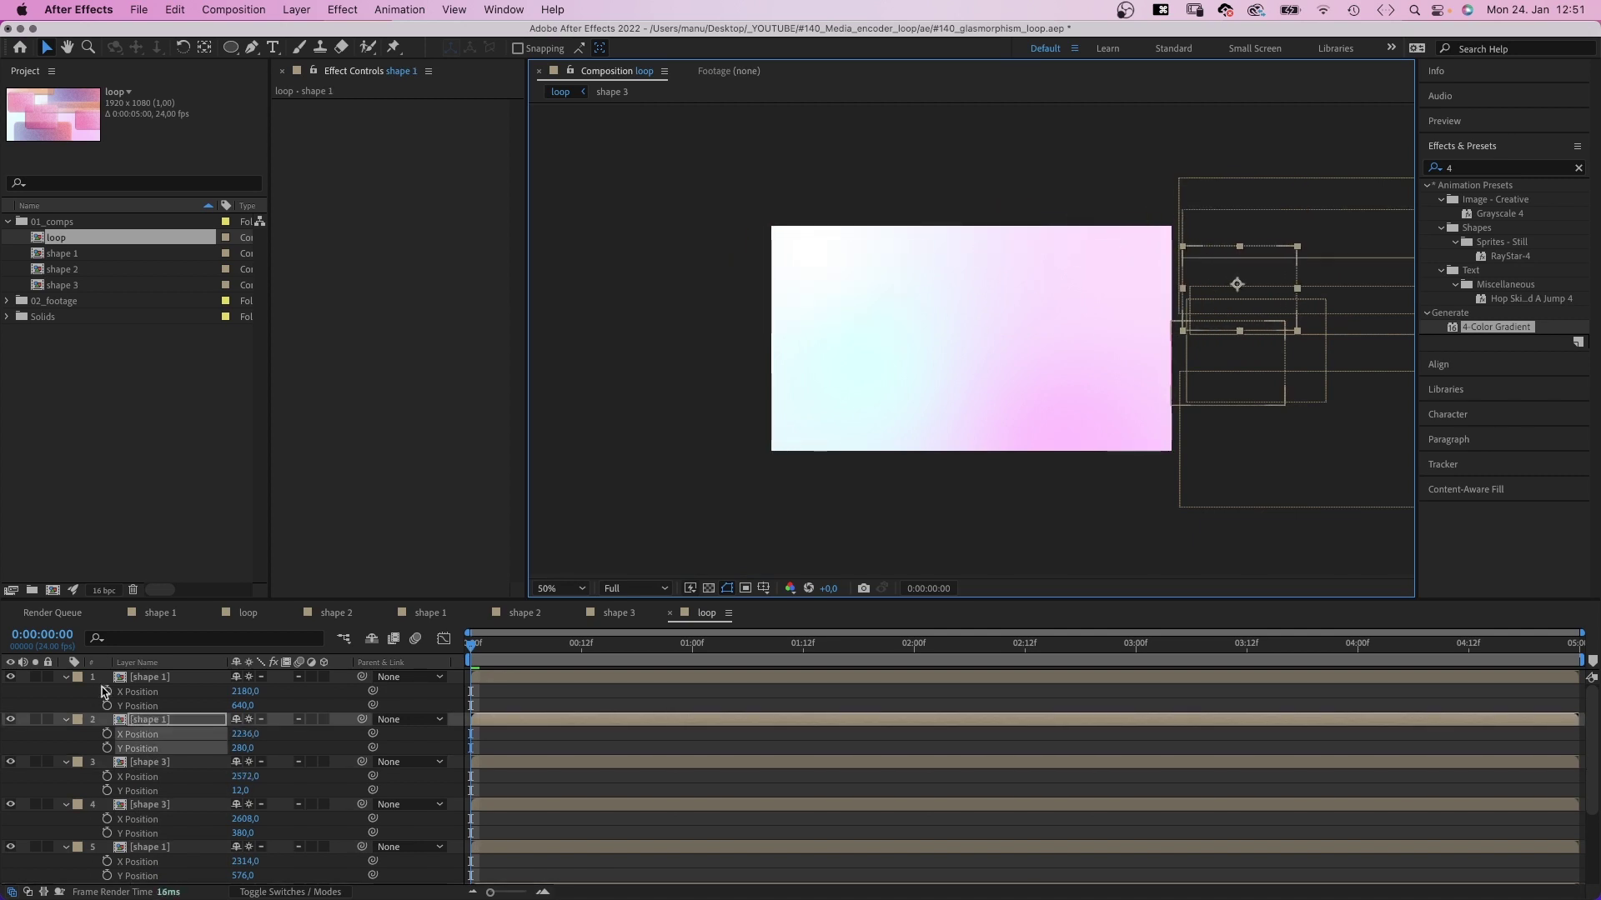
Step: Add starting X Position keyframes on all seven shape layers
left_click(107, 691)
left_click(107, 733)
left_click(107, 776)
left_click(107, 818)
left_click(106, 861)
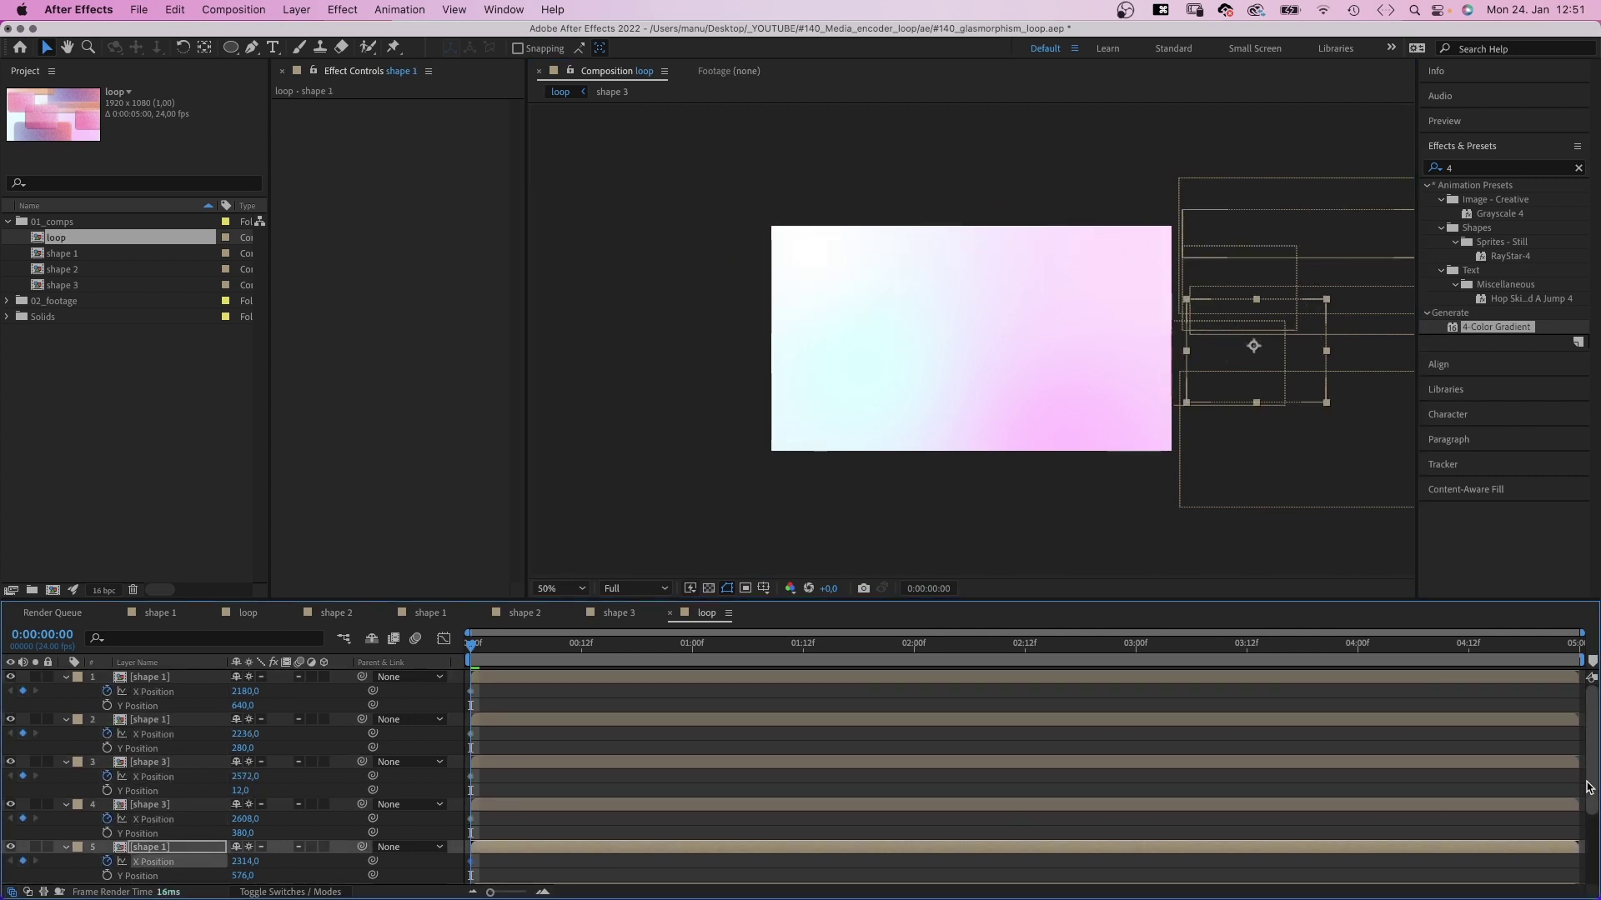
scroll(125, 834, "down", 3)
left_click(107, 792)
left_click(107, 834)
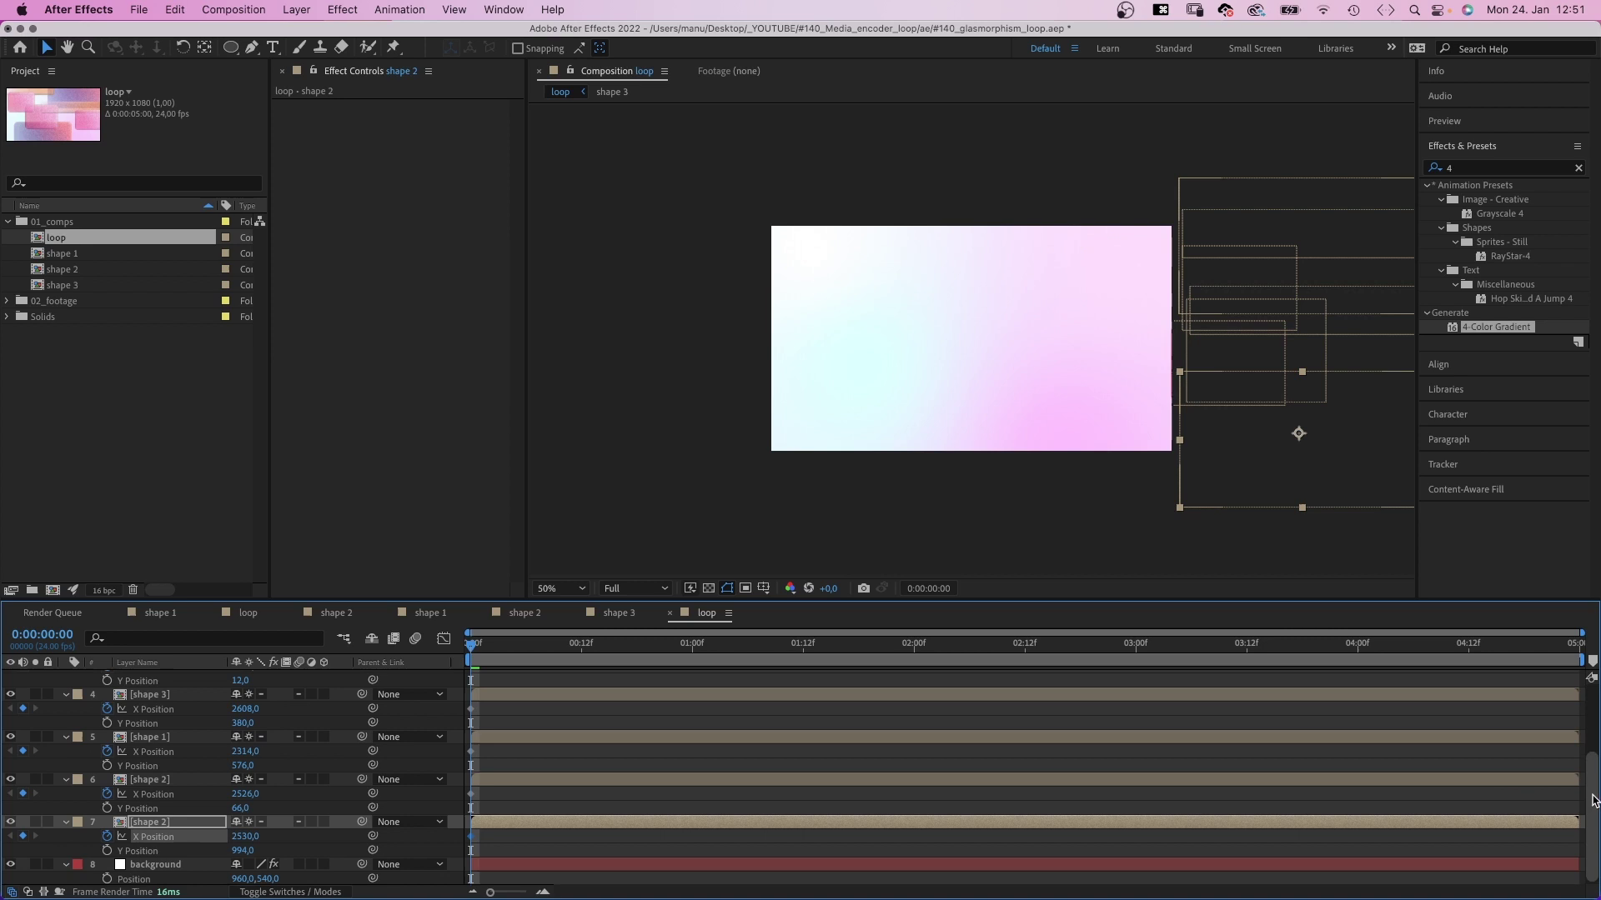
scroll(1484, 750, "up", 3)
Step: At 0:00:04:23, move every shape's X Position offscreen left
left_click_drag(499, 646, 1593, 657)
key("super+a")
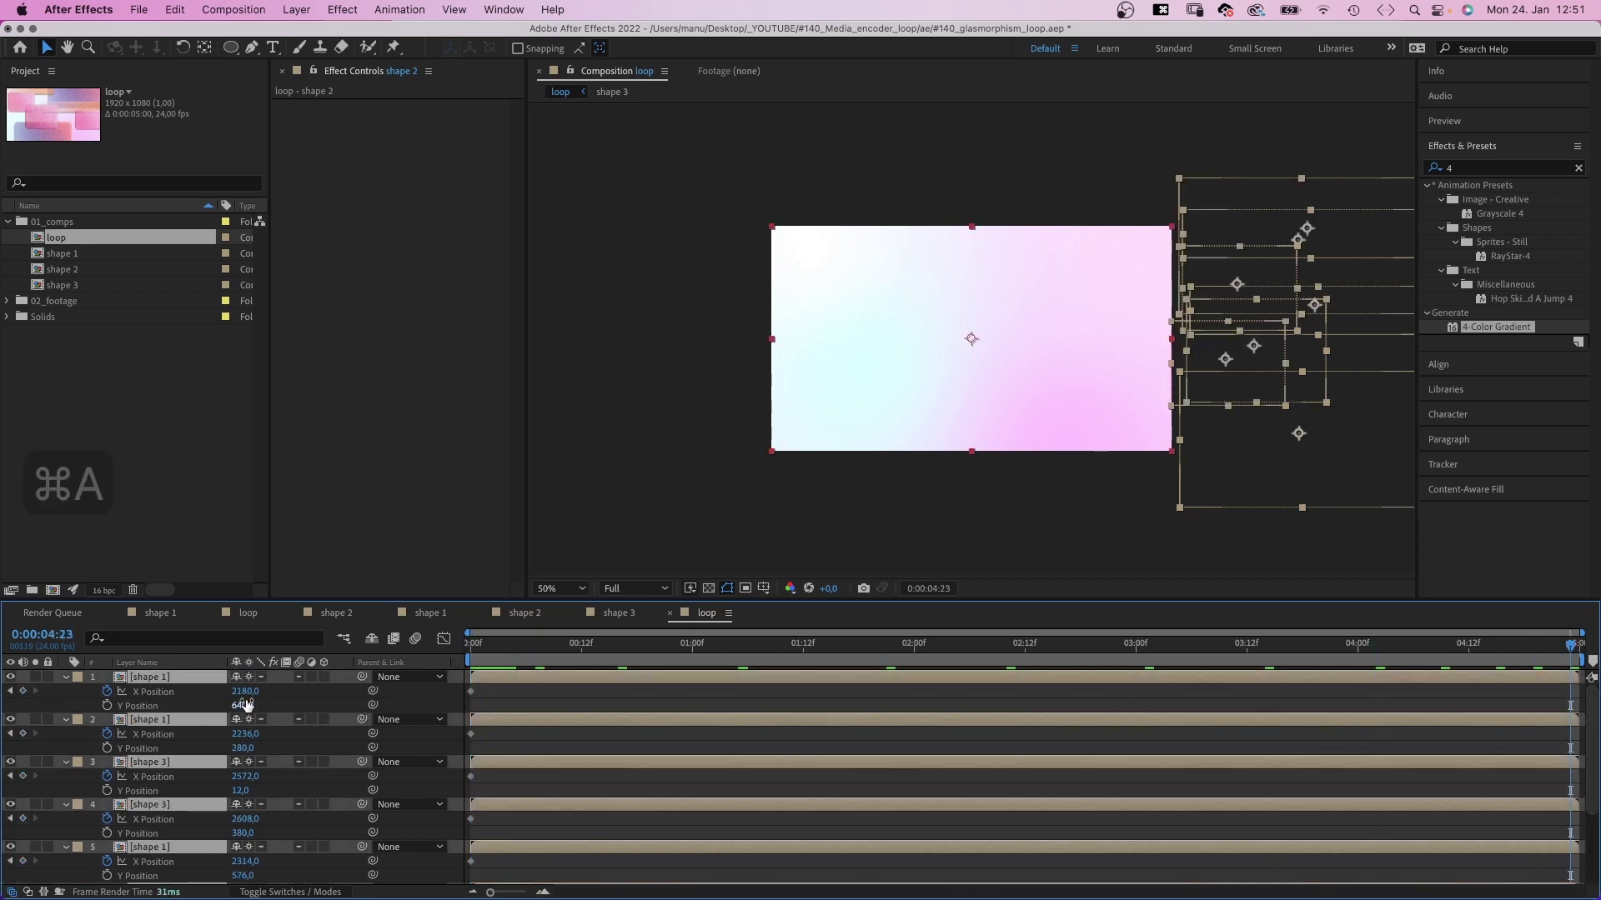
left_click_drag(245, 691, 33, 691)
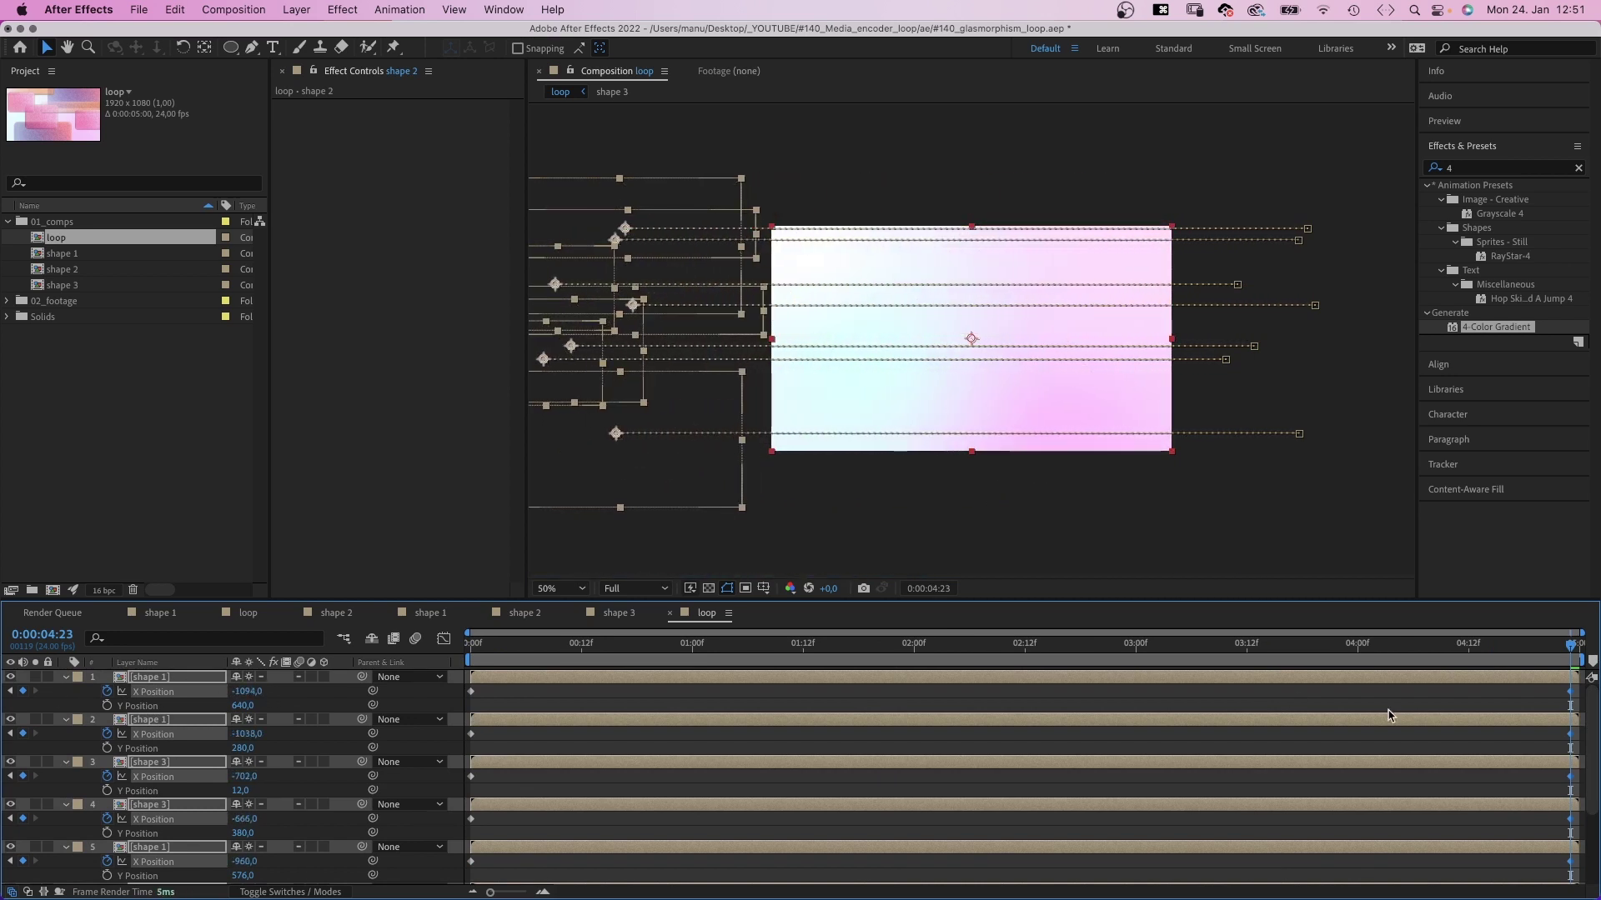
Step: Drag each layer's final X Position keyframe to a different, earlier time
left_click_drag(1569, 692, 1548, 697)
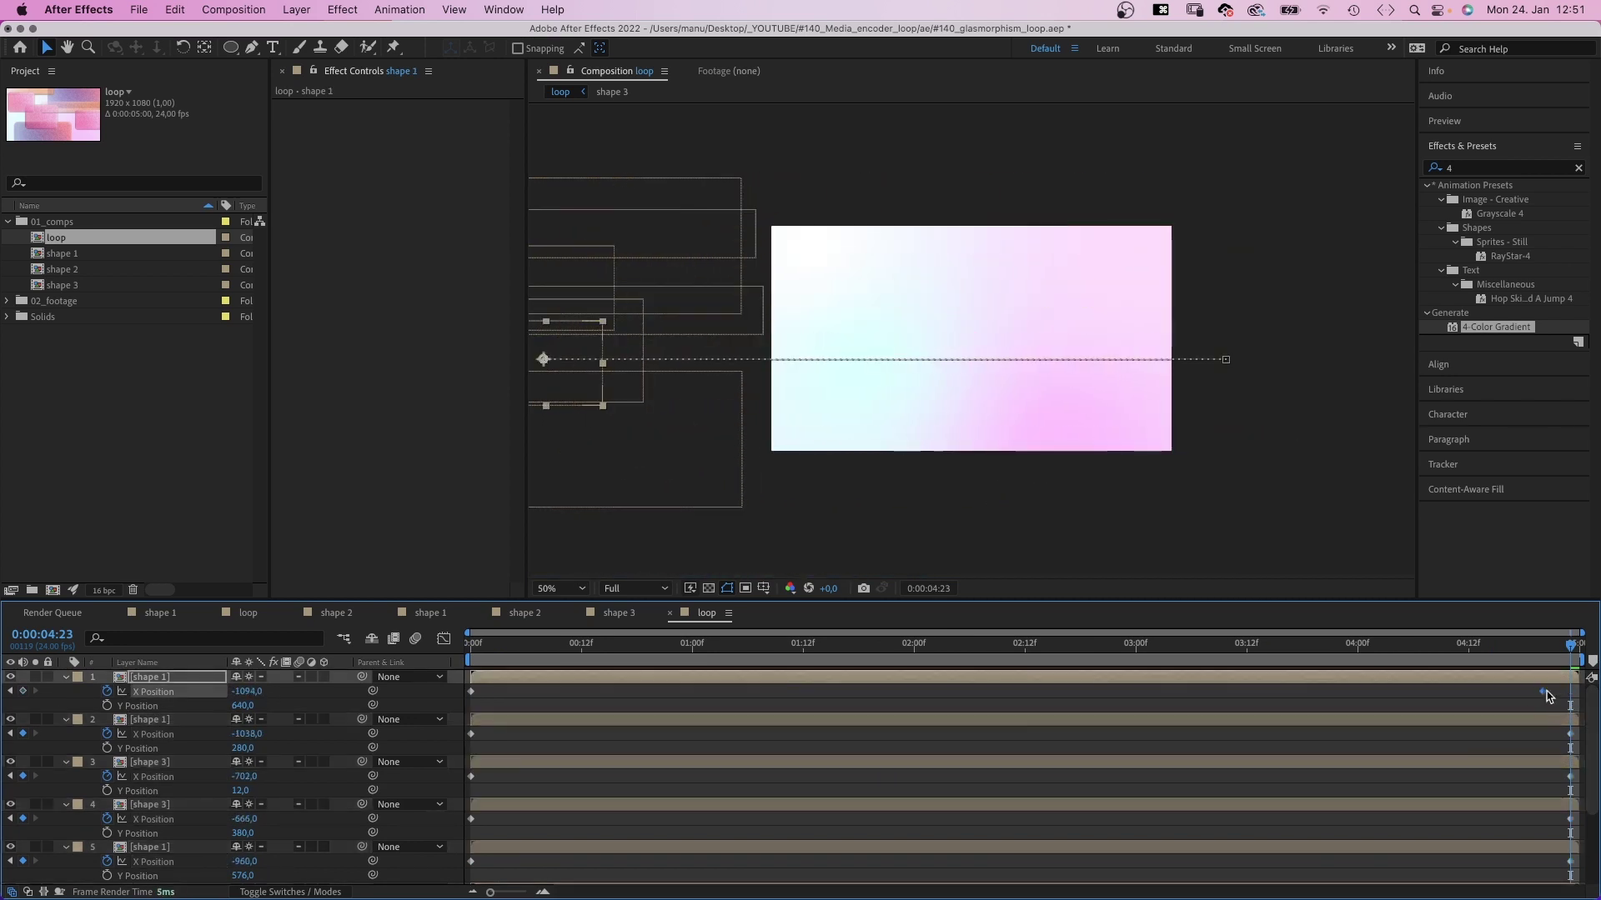
left_click_drag(1570, 776, 1227, 776)
left_click_drag(1569, 818, 1394, 818)
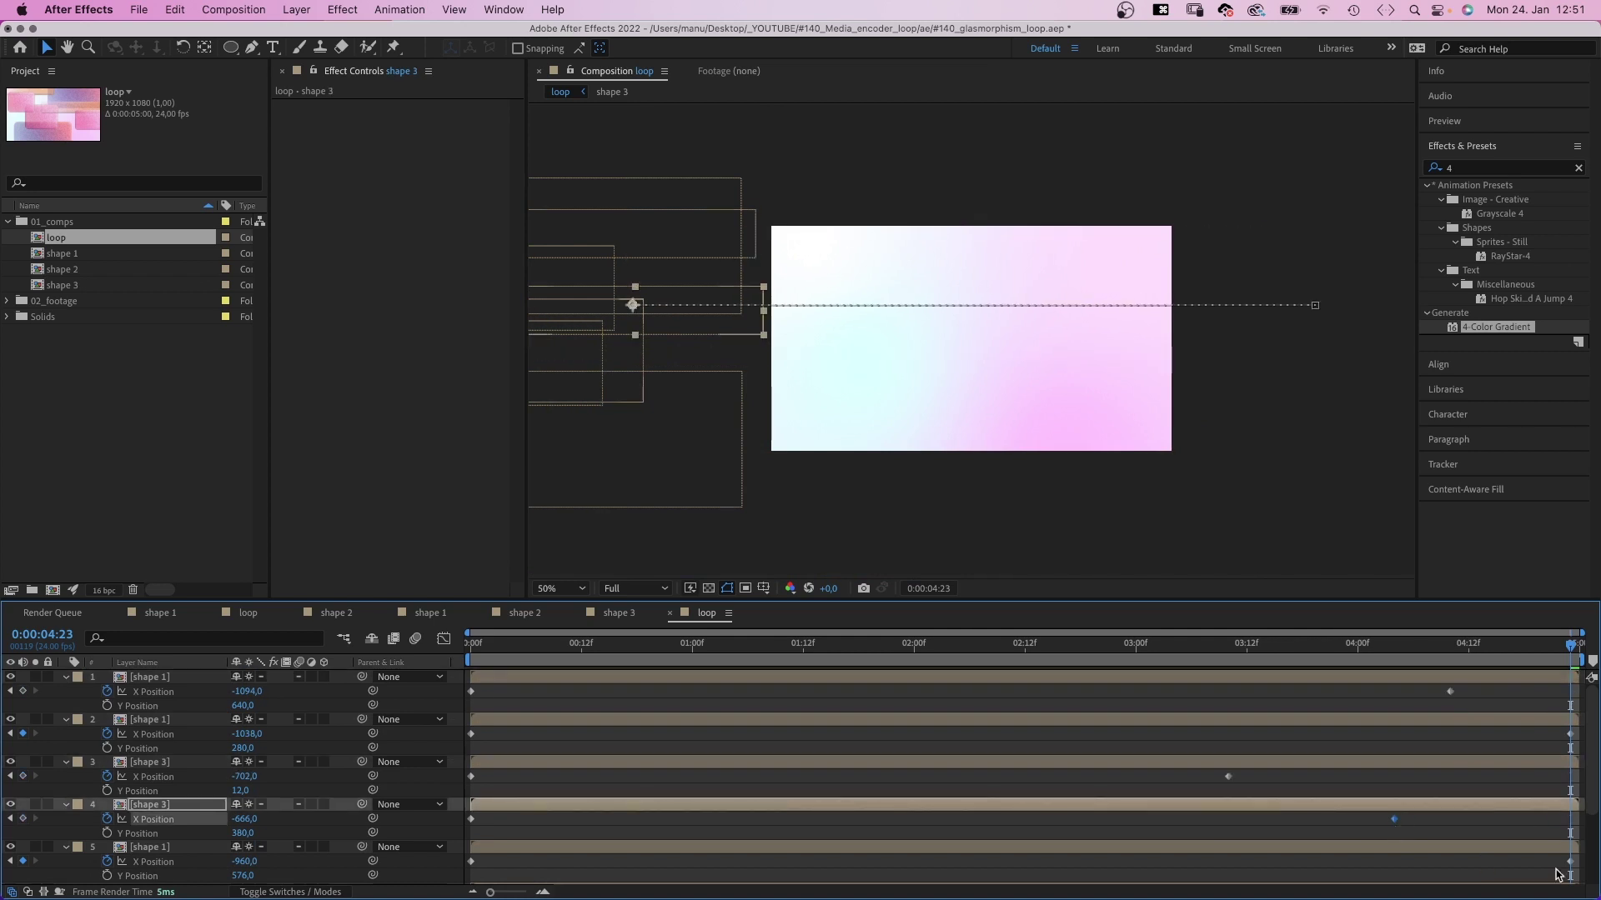
left_click_drag(1569, 862, 1496, 861)
scroll(1589, 783, "down", 1)
scroll(1588, 784, "down", 2)
left_click_drag(1570, 792, 1459, 793)
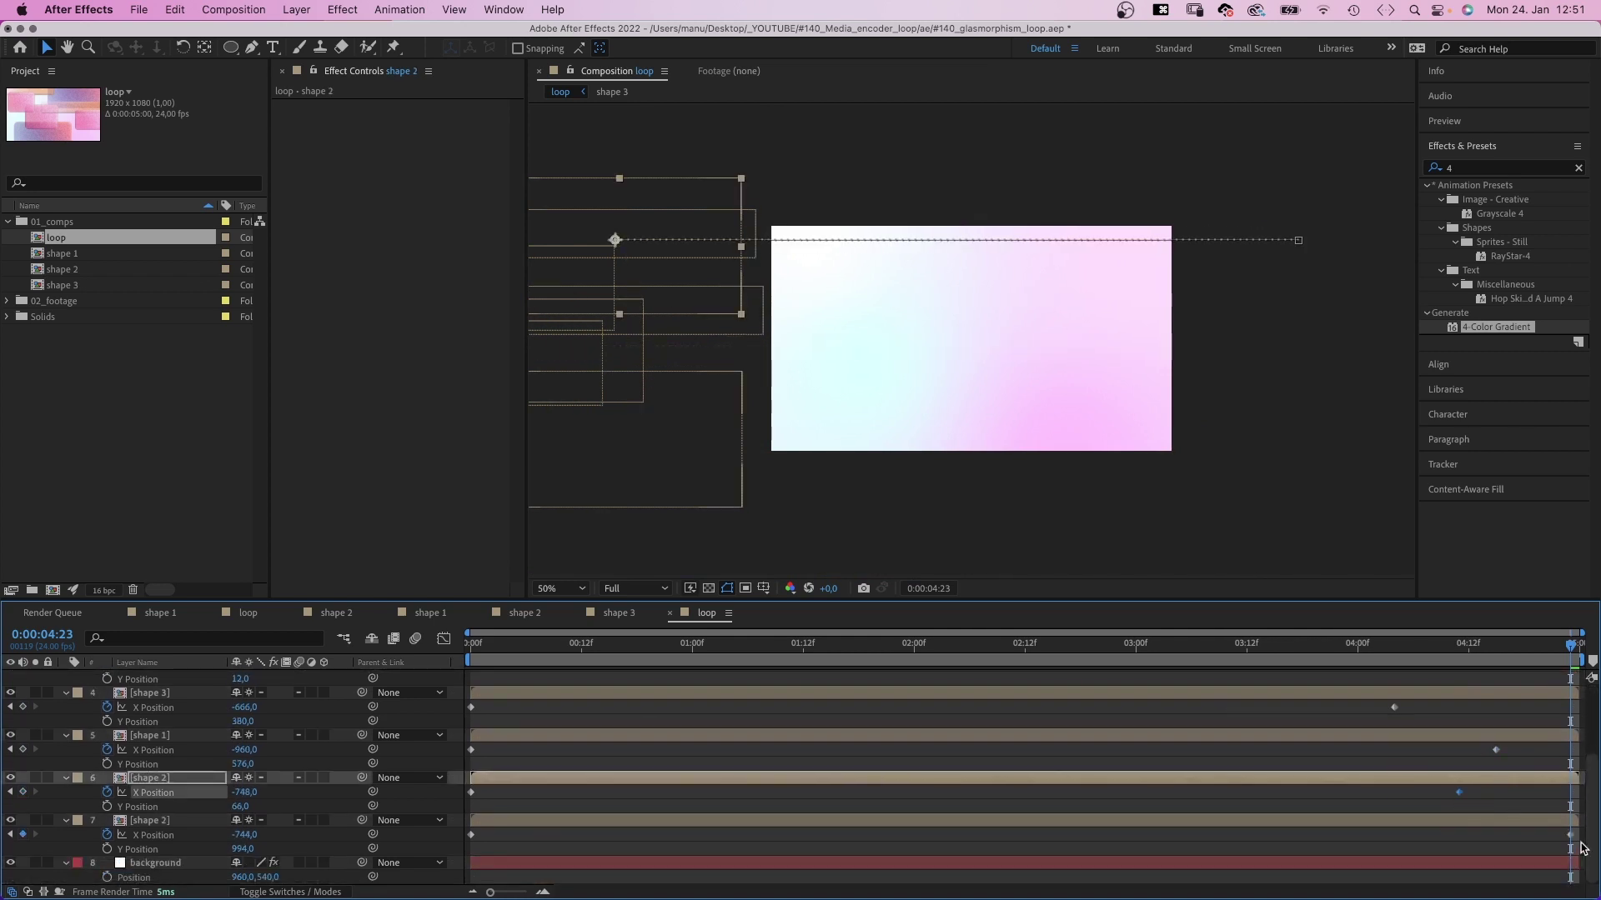
Step: Trim each layer's out point to its final keyframe and return to frame 0
left_click_drag(1566, 783, 1467, 796)
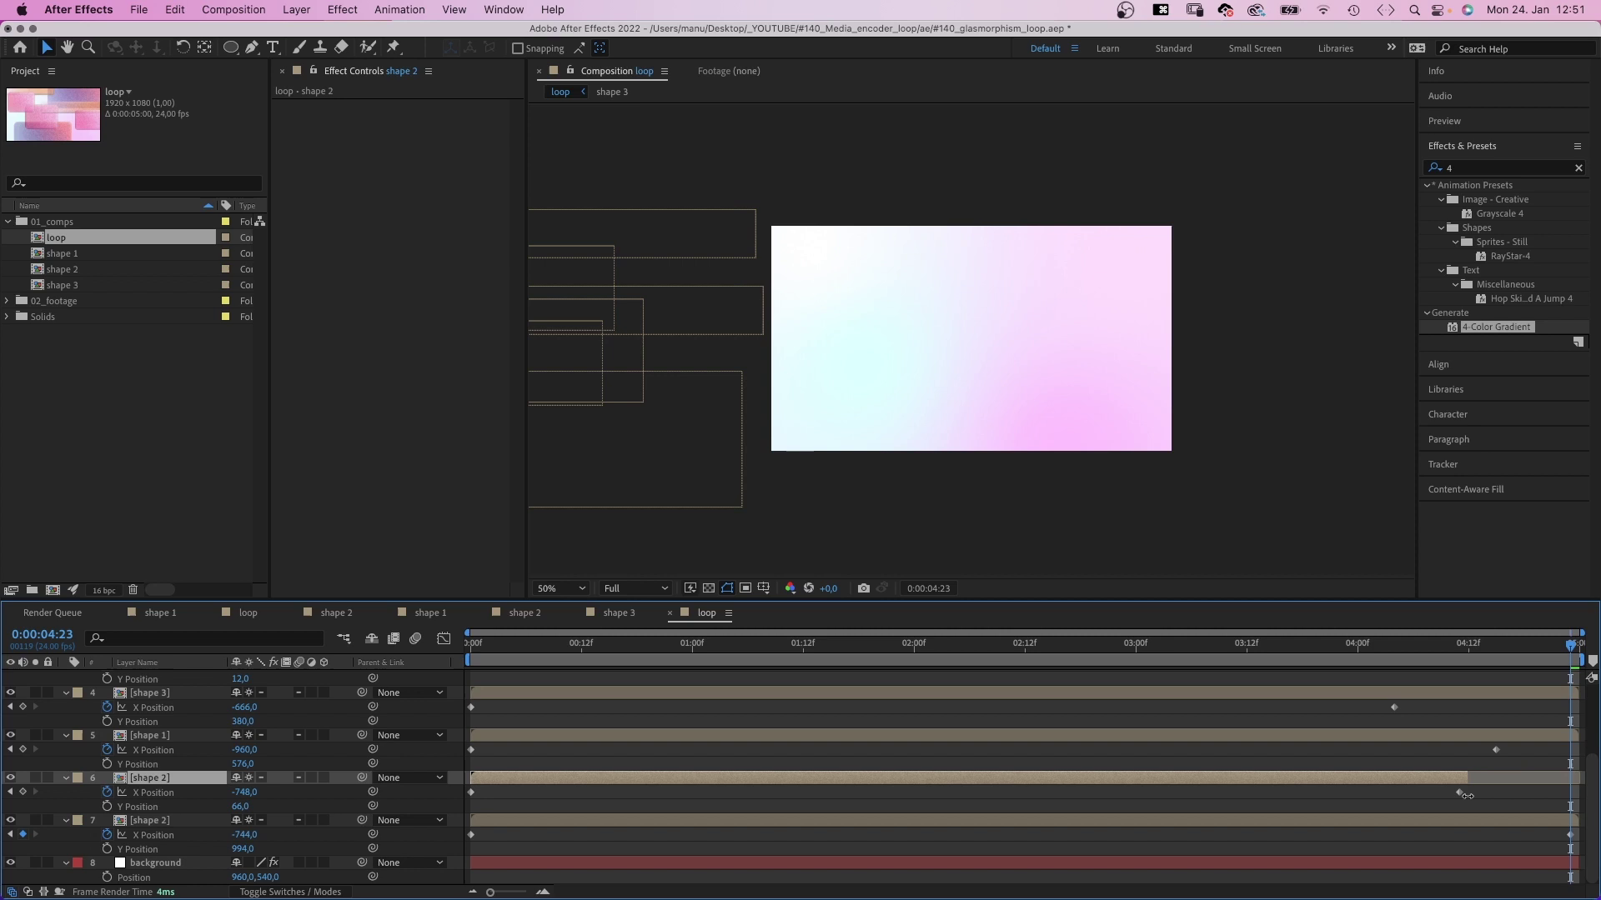
left_click_drag(1576, 735, 1504, 736)
left_click_drag(1570, 693, 1402, 693)
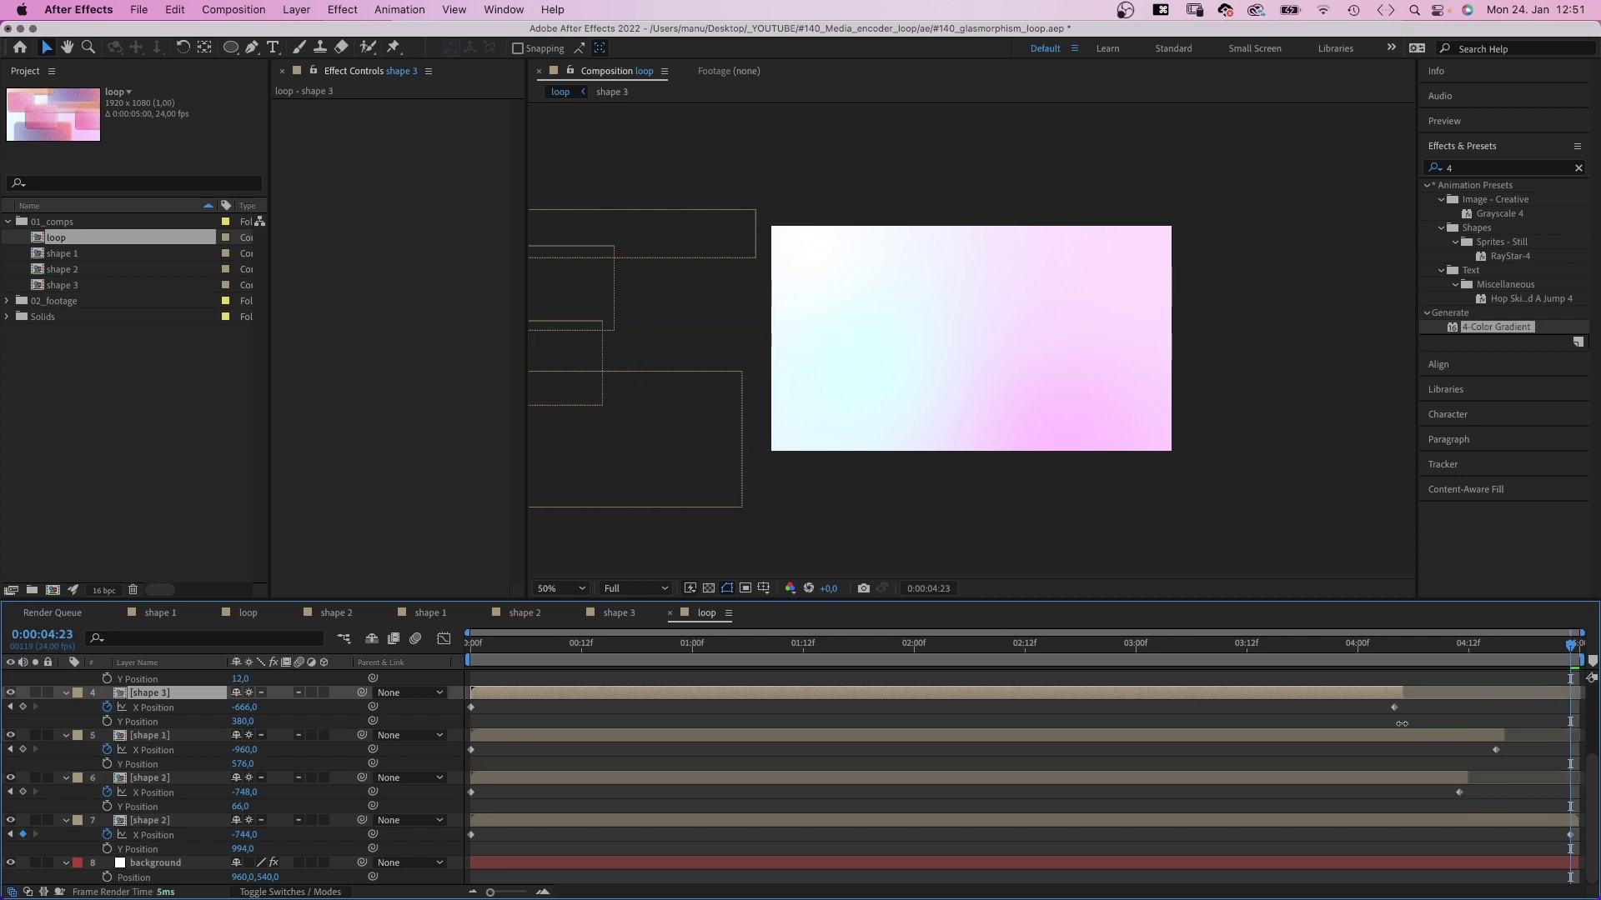
scroll(1500, 751, "up", 3)
left_click_drag(1570, 762, 1236, 762)
left_click_drag(1574, 691, 1450, 692)
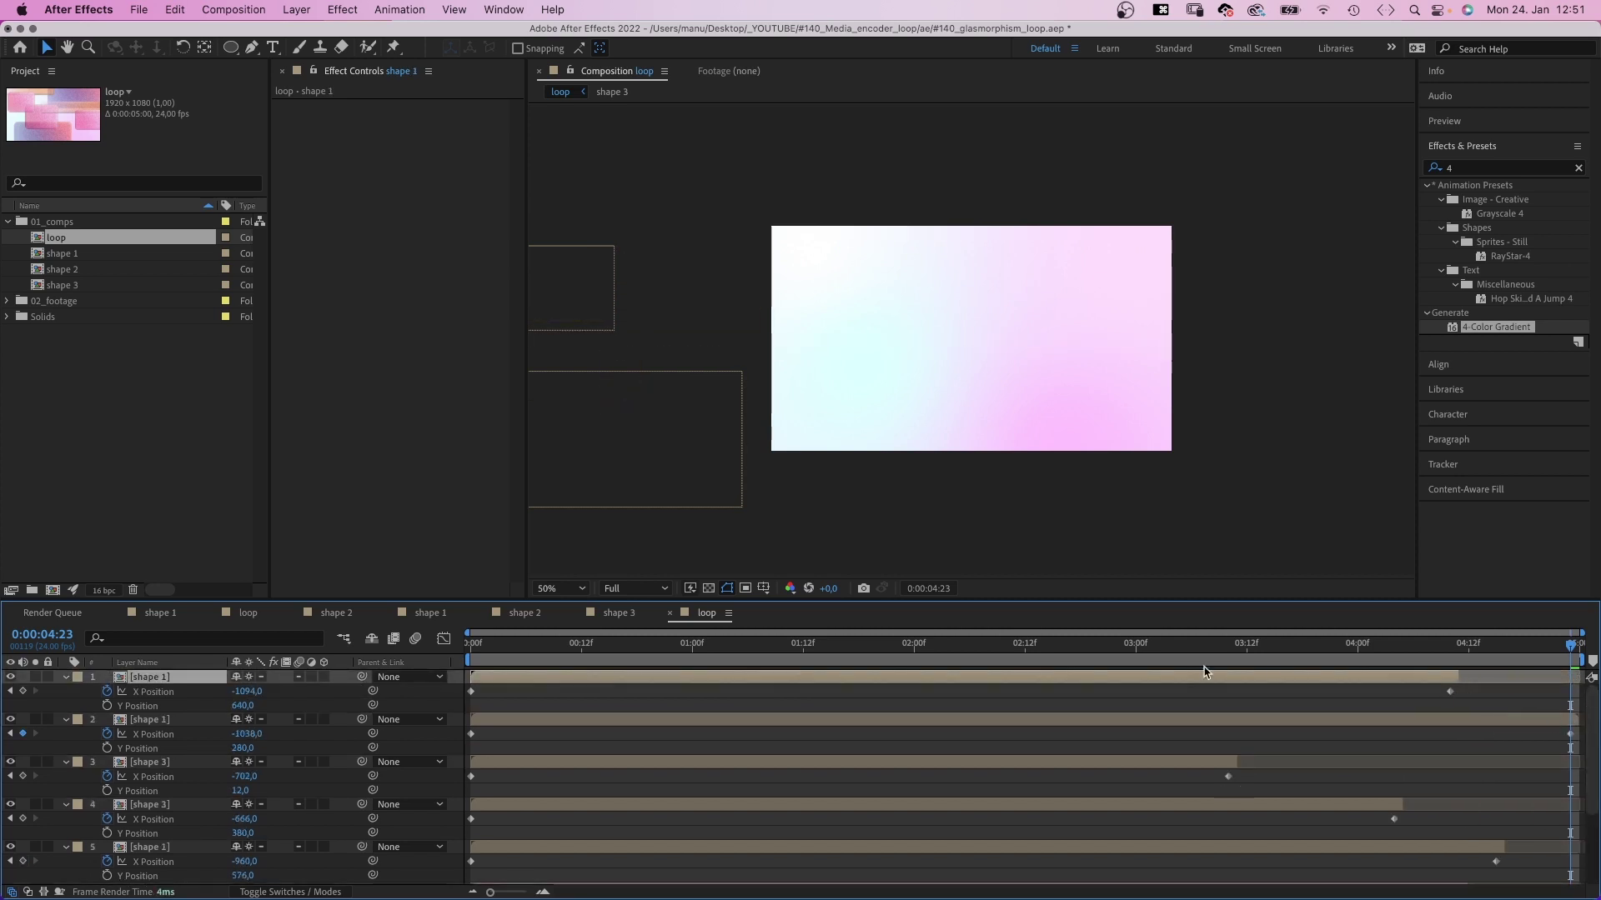
left_click_drag(1127, 656, 472, 664)
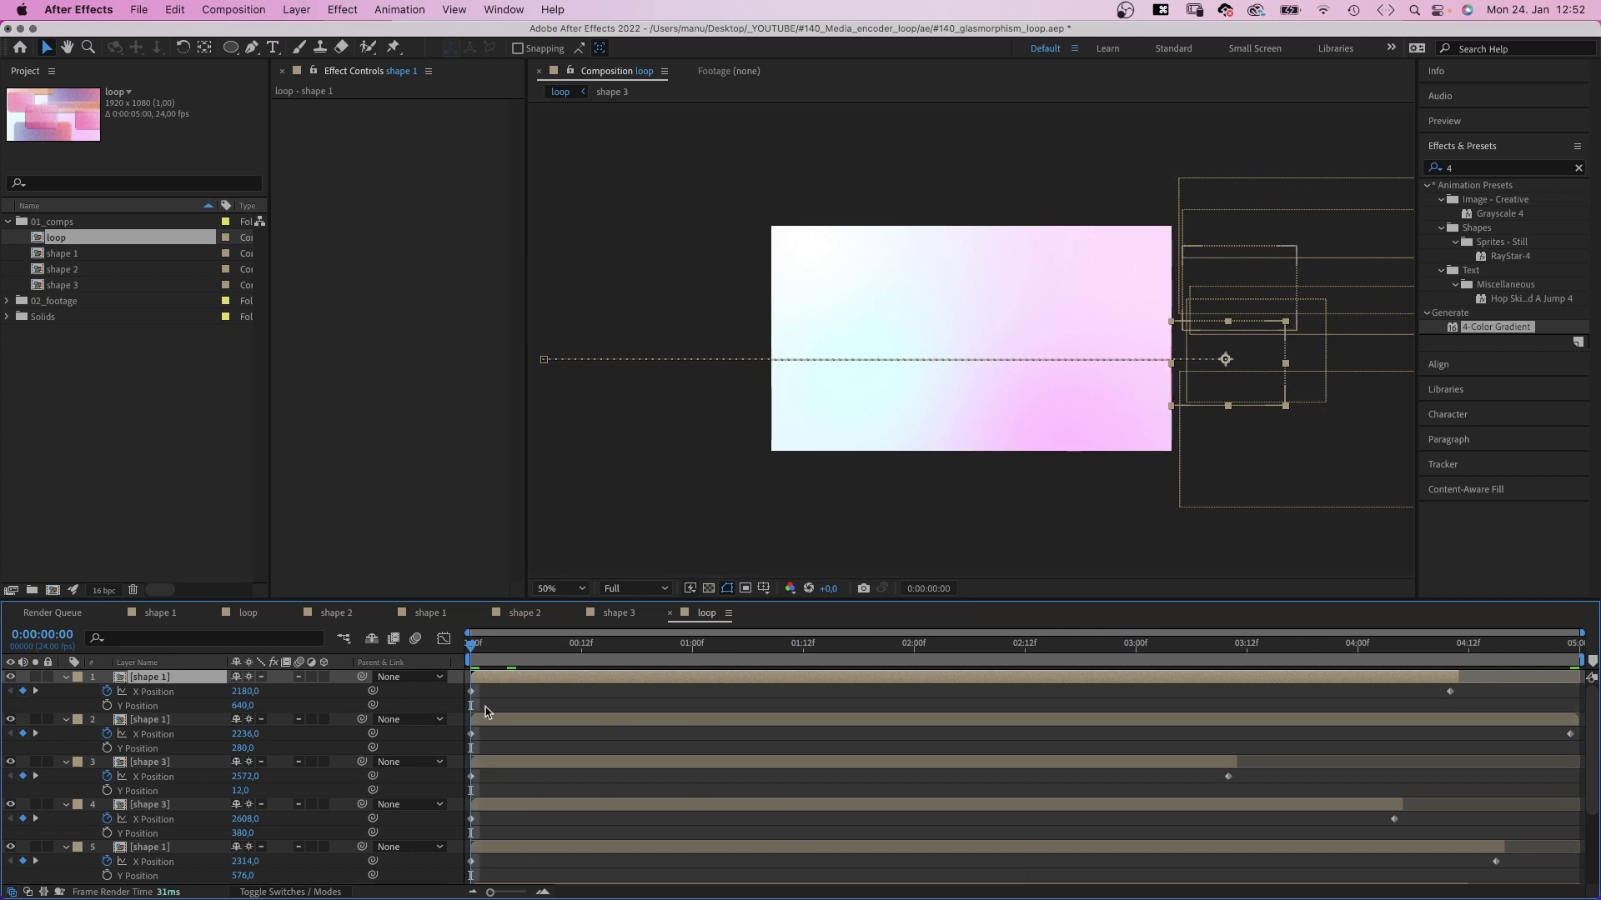
Step: Preview the loop at full size, then scrub back to around 1:13
key("/")
key("space")
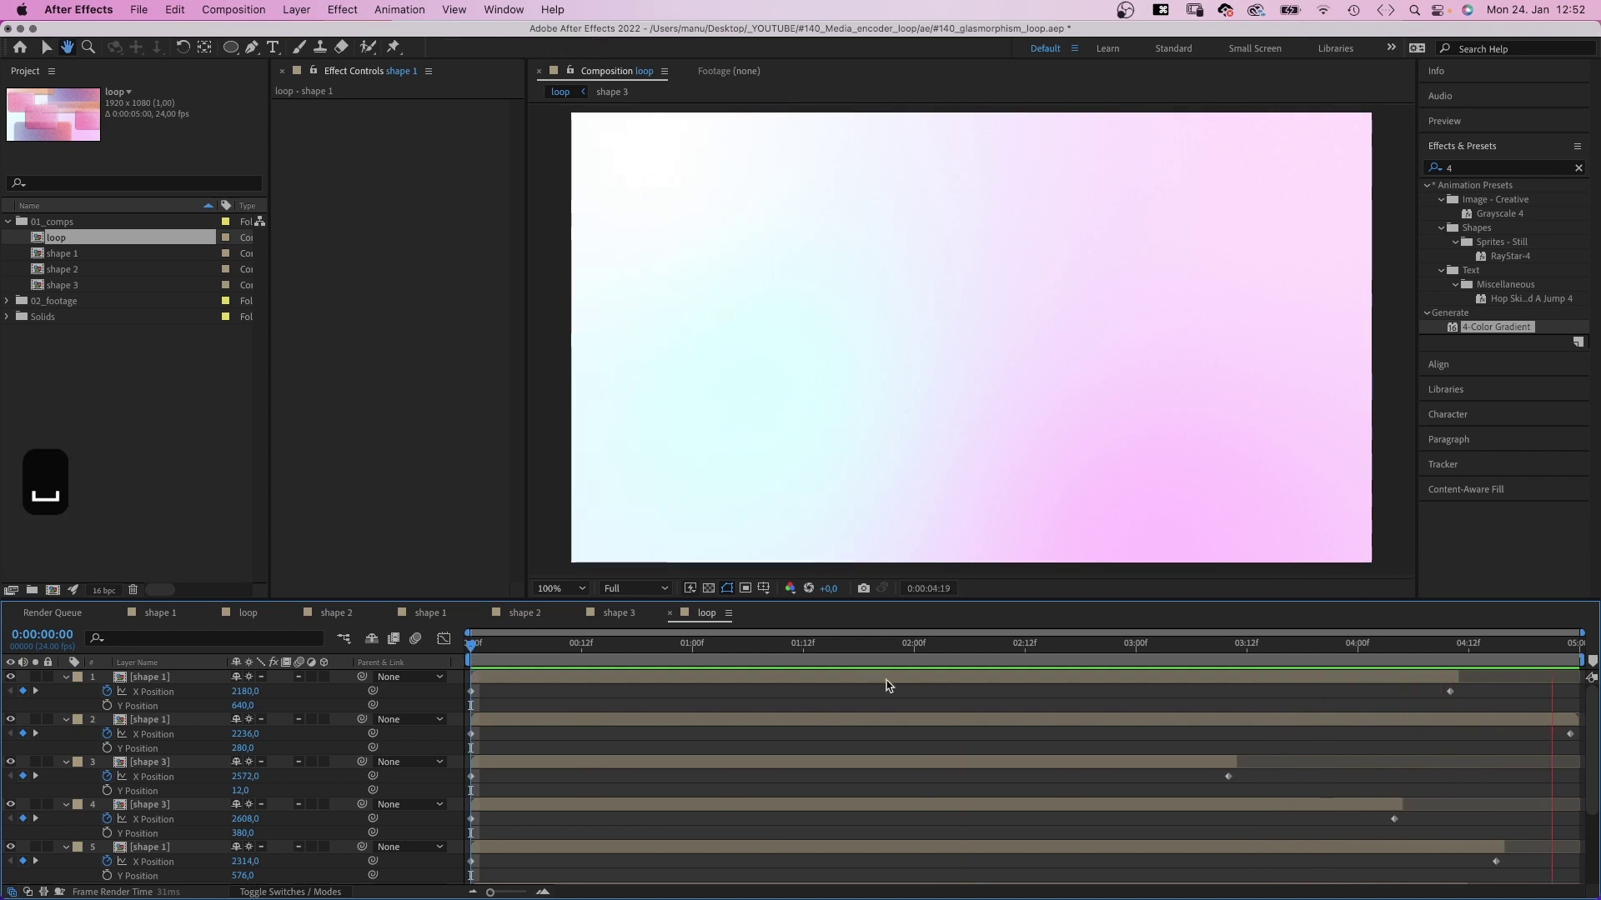
key("space")
left_click_drag(867, 652, 813, 651)
Step: Delay shape 1, then slide shape 3 to start near 1:08 and shape 2 near 2:01
left_click(734, 681)
left_click_drag(594, 680, 923, 688)
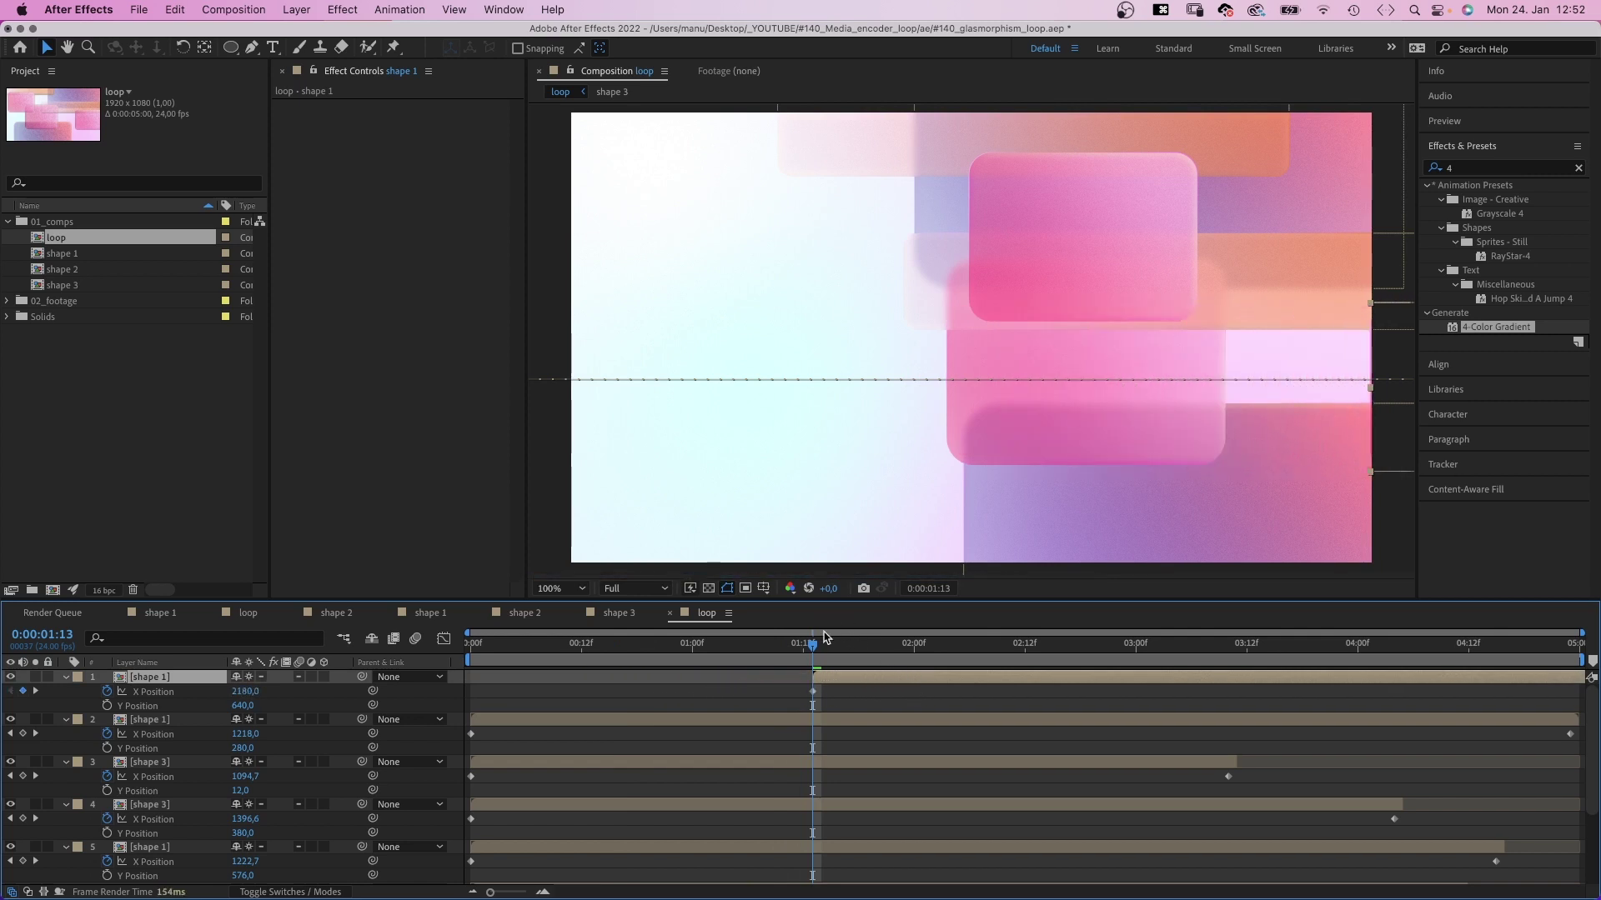
left_click_drag(823, 637, 1127, 642)
left_click_drag(667, 761, 1204, 778)
left_click(842, 847)
scroll(1037, 834, "down", 3)
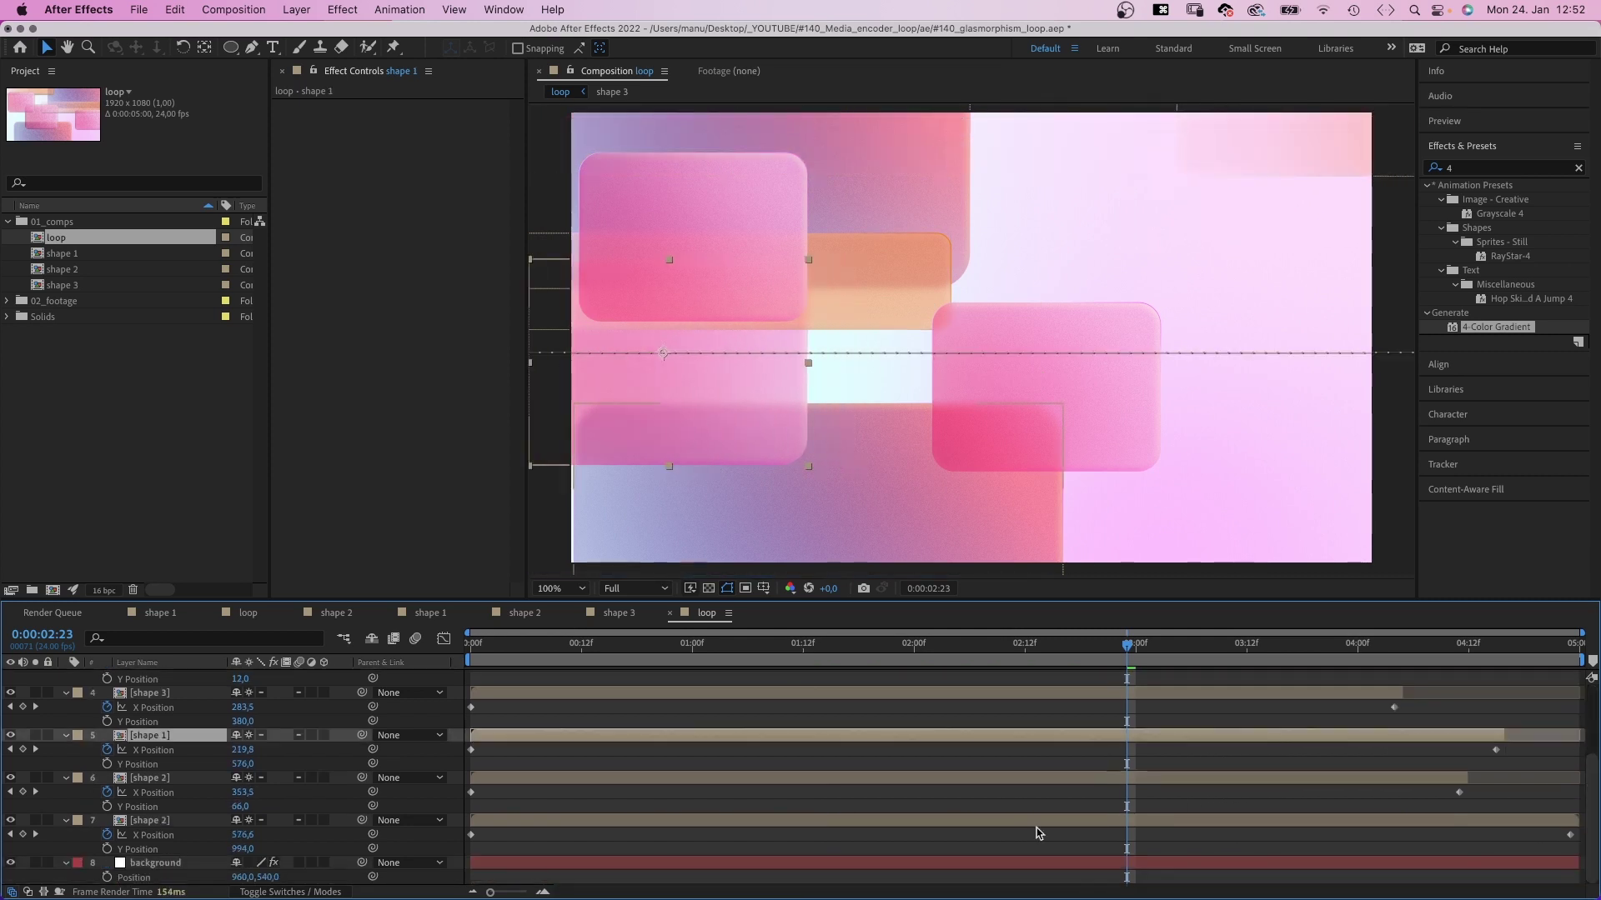
left_click_drag(1037, 828, 1488, 842)
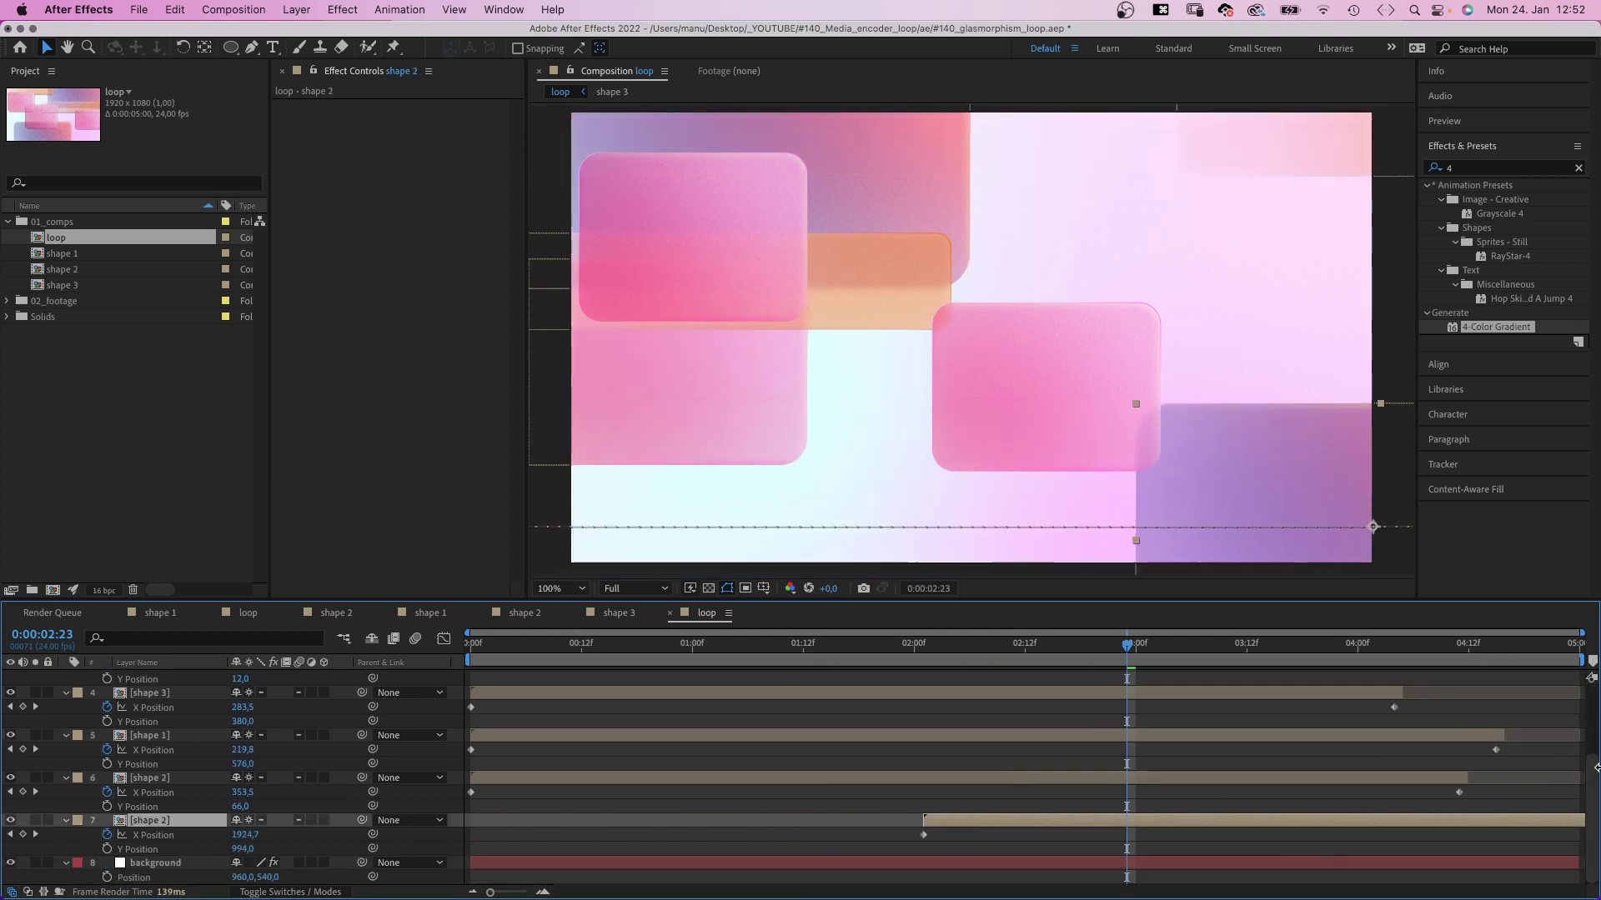
left_click_drag(1594, 767, 1568, 667)
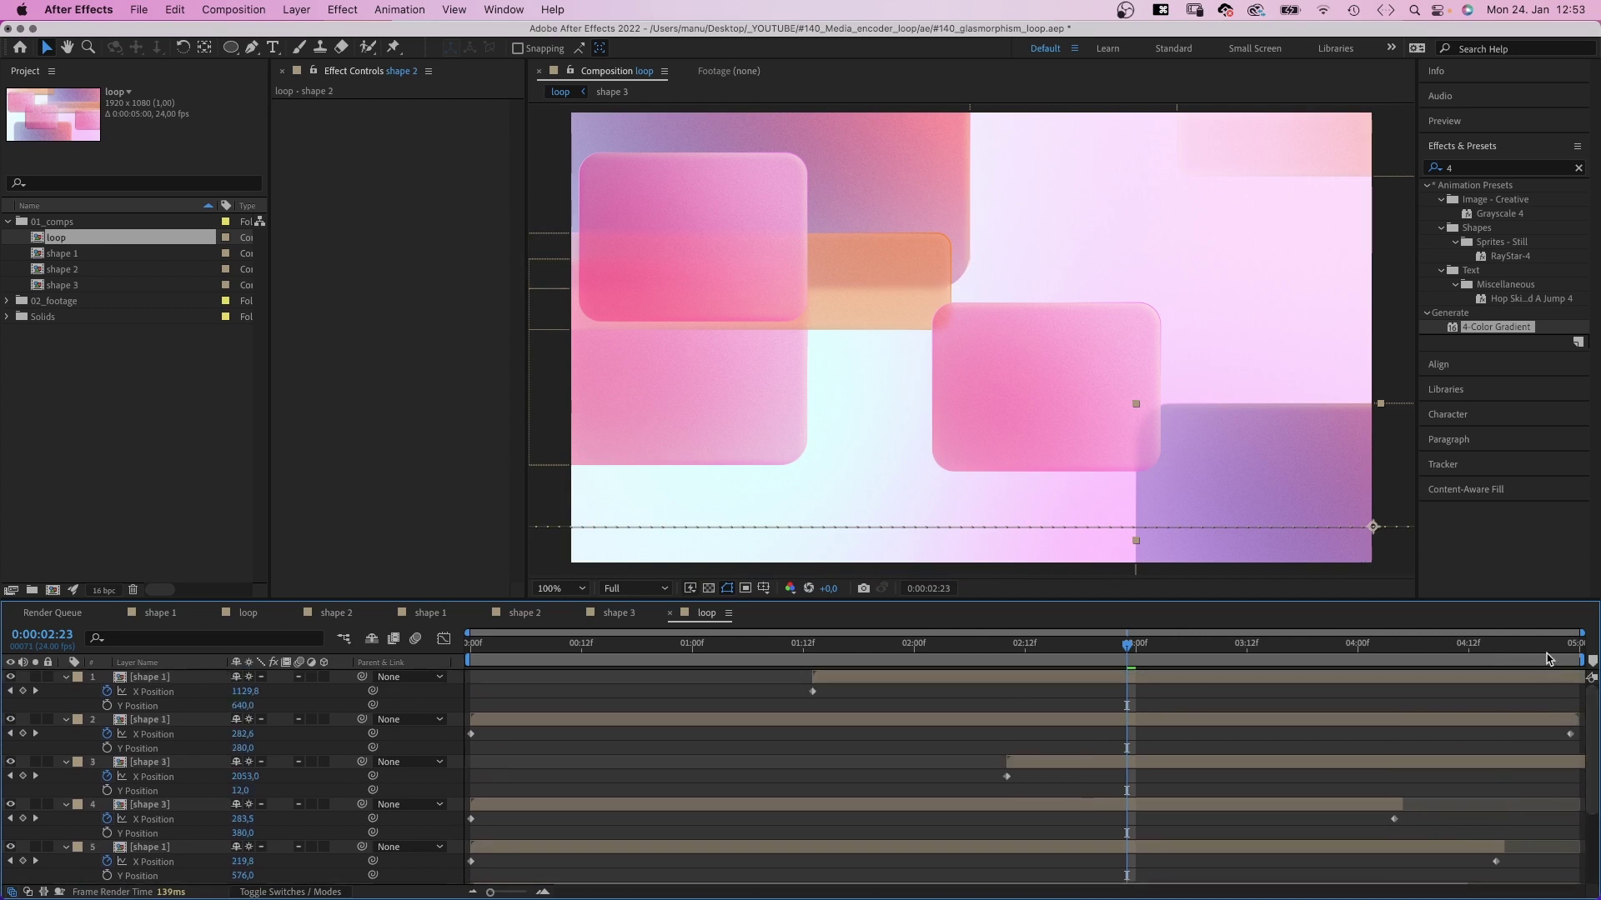
Step: At 5:00, split the top shape 1 layer and trim its copy to start near frame 0
left_click(1582, 649)
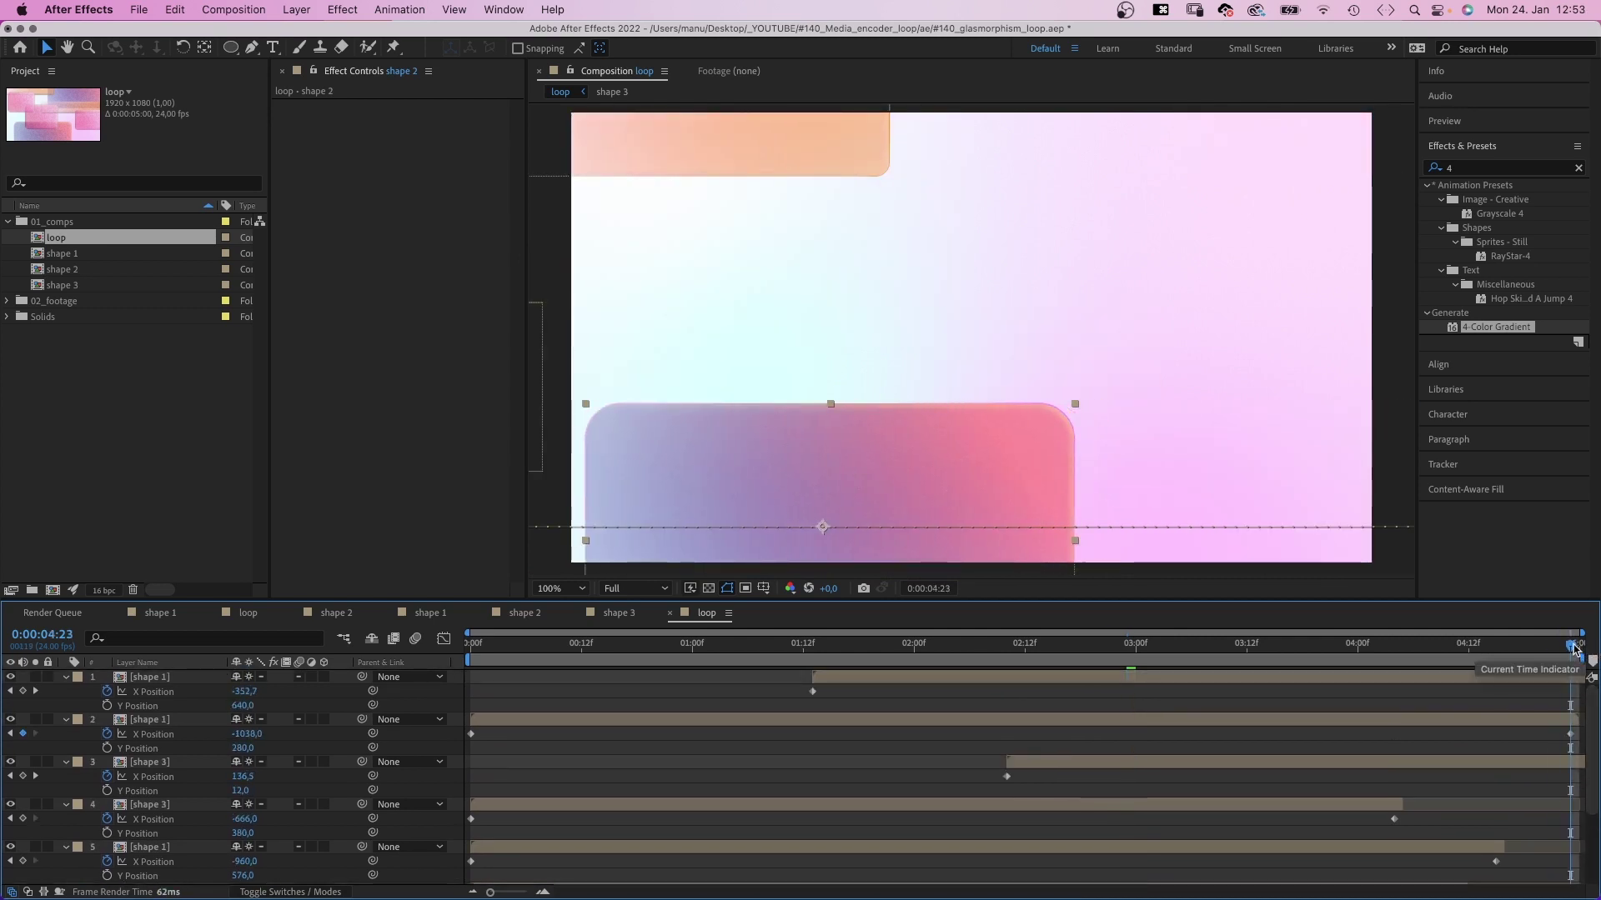
key("super+Right")
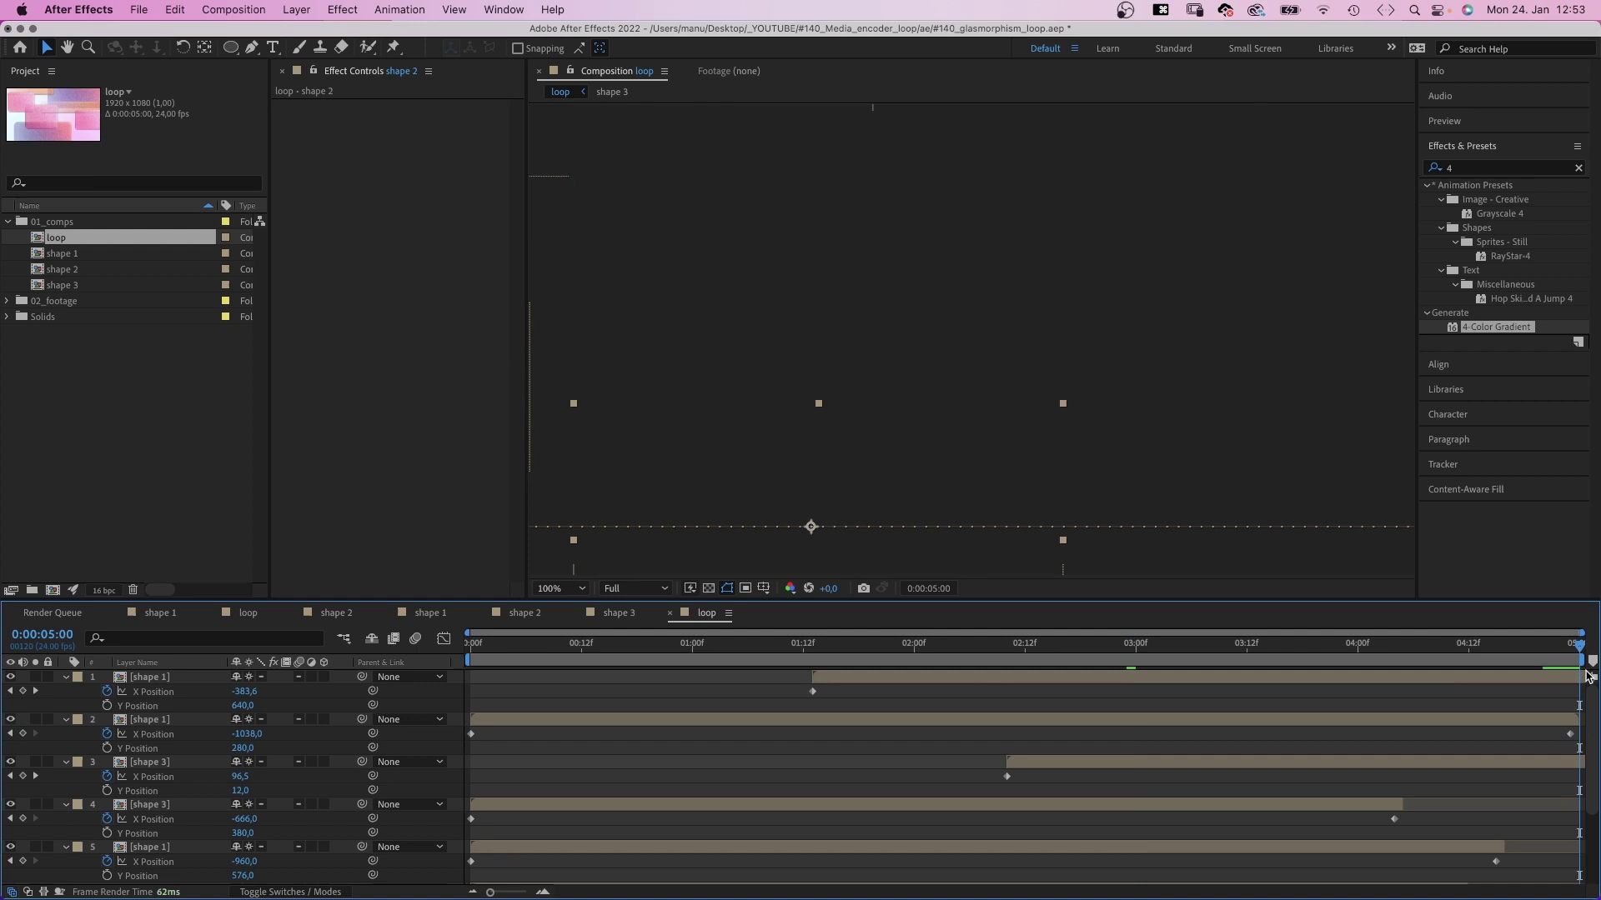
left_click(1584, 677)
key("ctrl+shift+d")
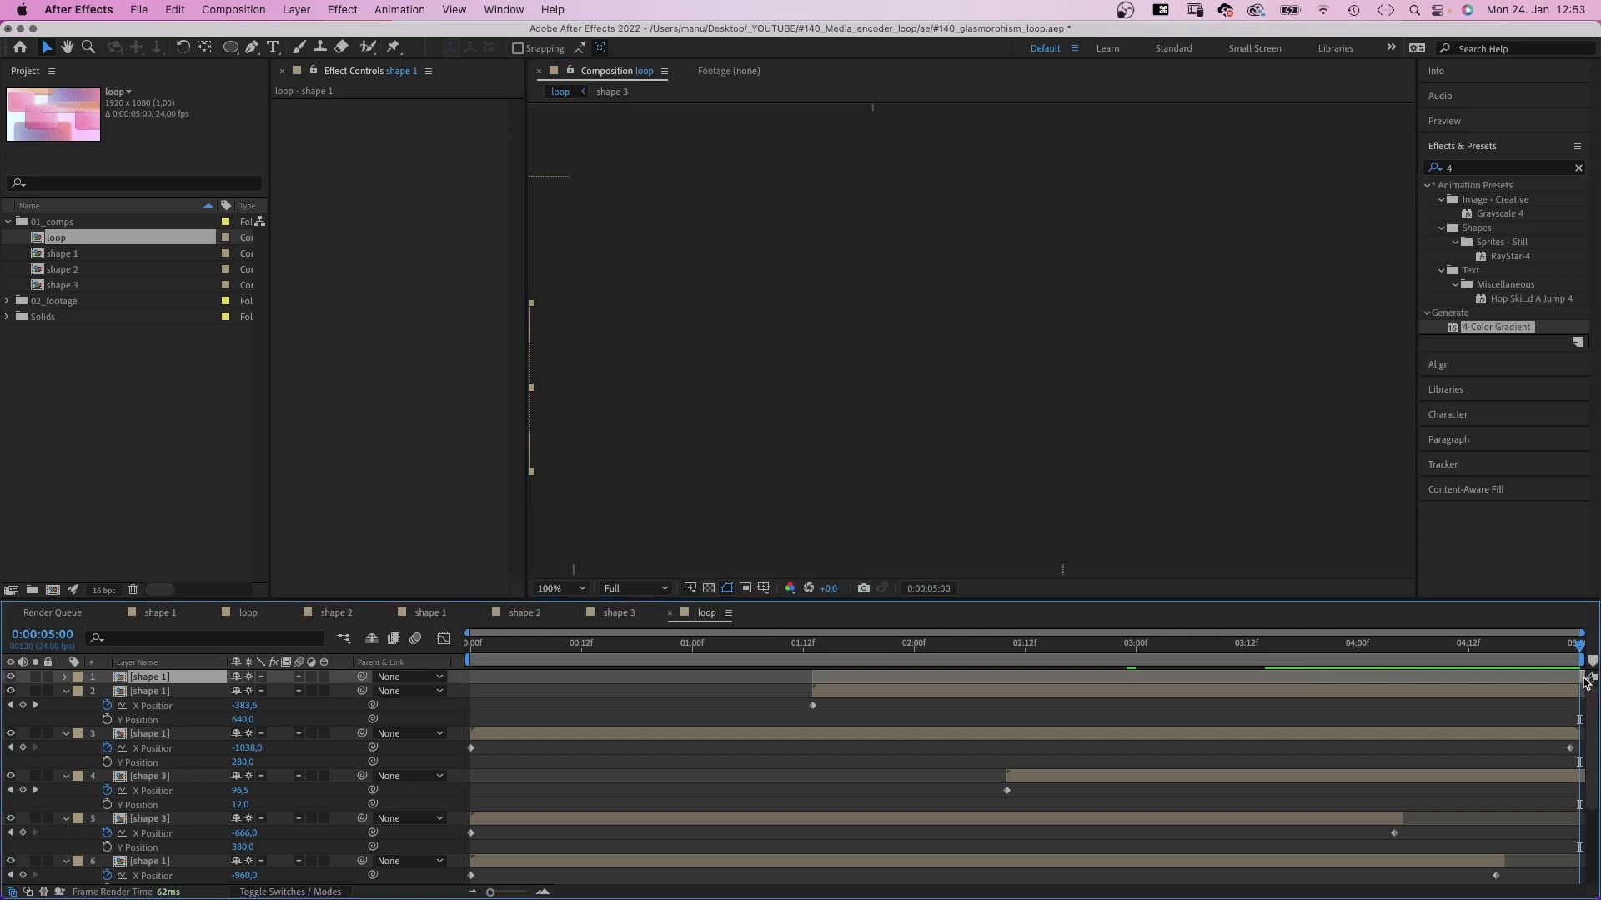
left_click_drag(1548, 682, 557, 690)
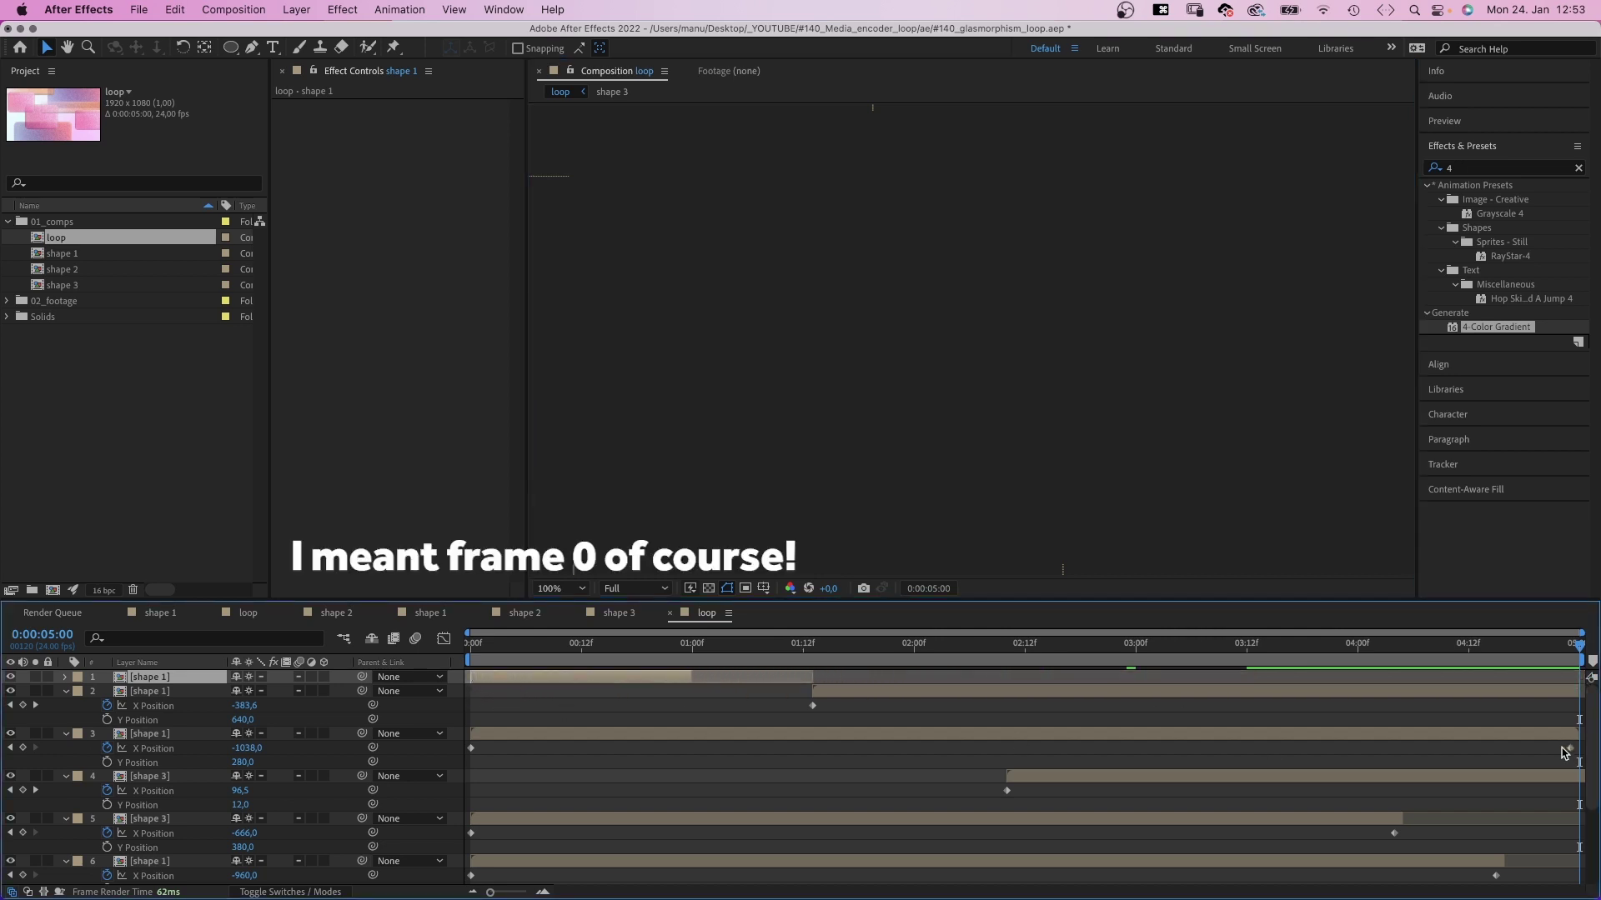
Step: Split shape 3 and shape 2, starting their copies at frame 0 with shape 2's ending at 2:01
left_click(1570, 784)
key("super+d")
key("alt+Home")
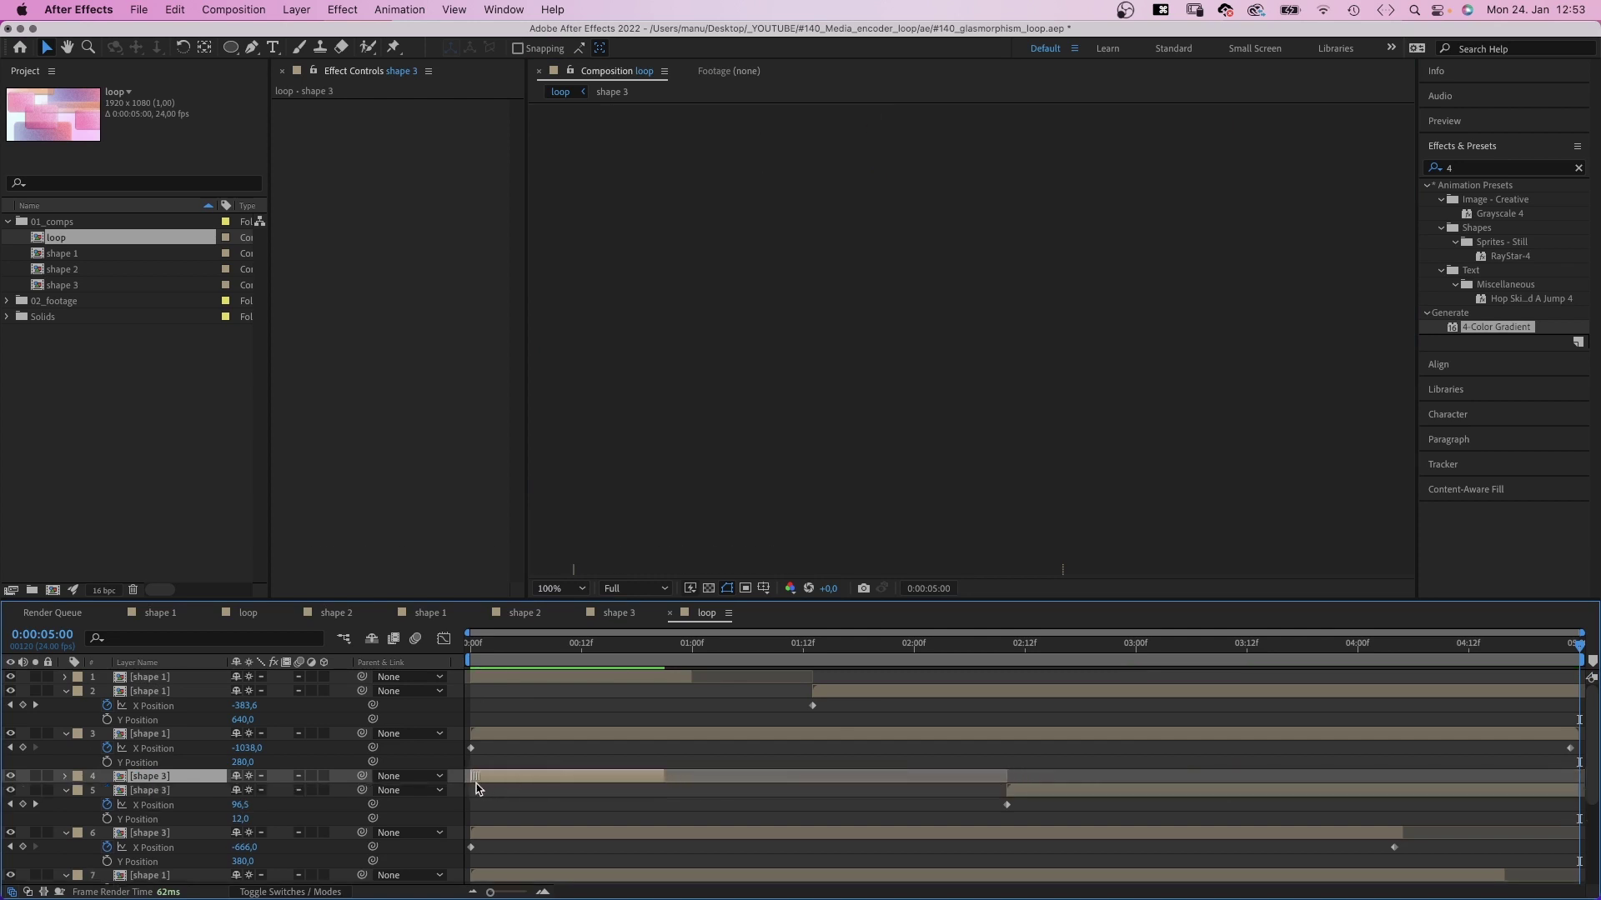
scroll(1500, 833, "down", 5)
left_click(930, 821)
key("super+d")
left_click_drag(925, 821, 492, 826)
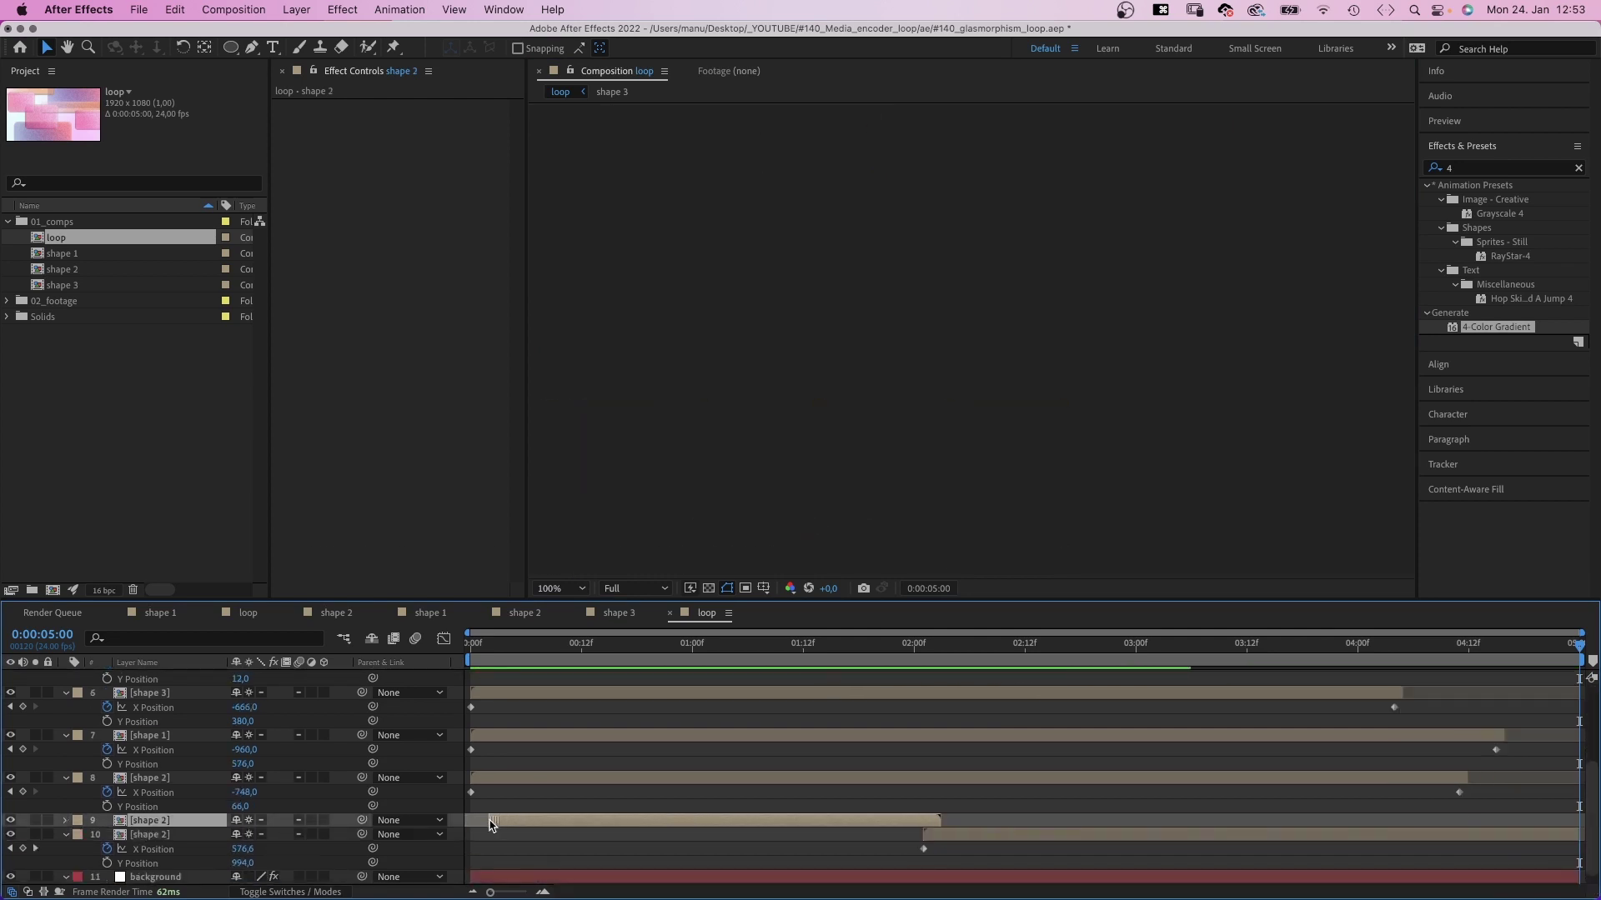
left_click_drag(1564, 651, 453, 718)
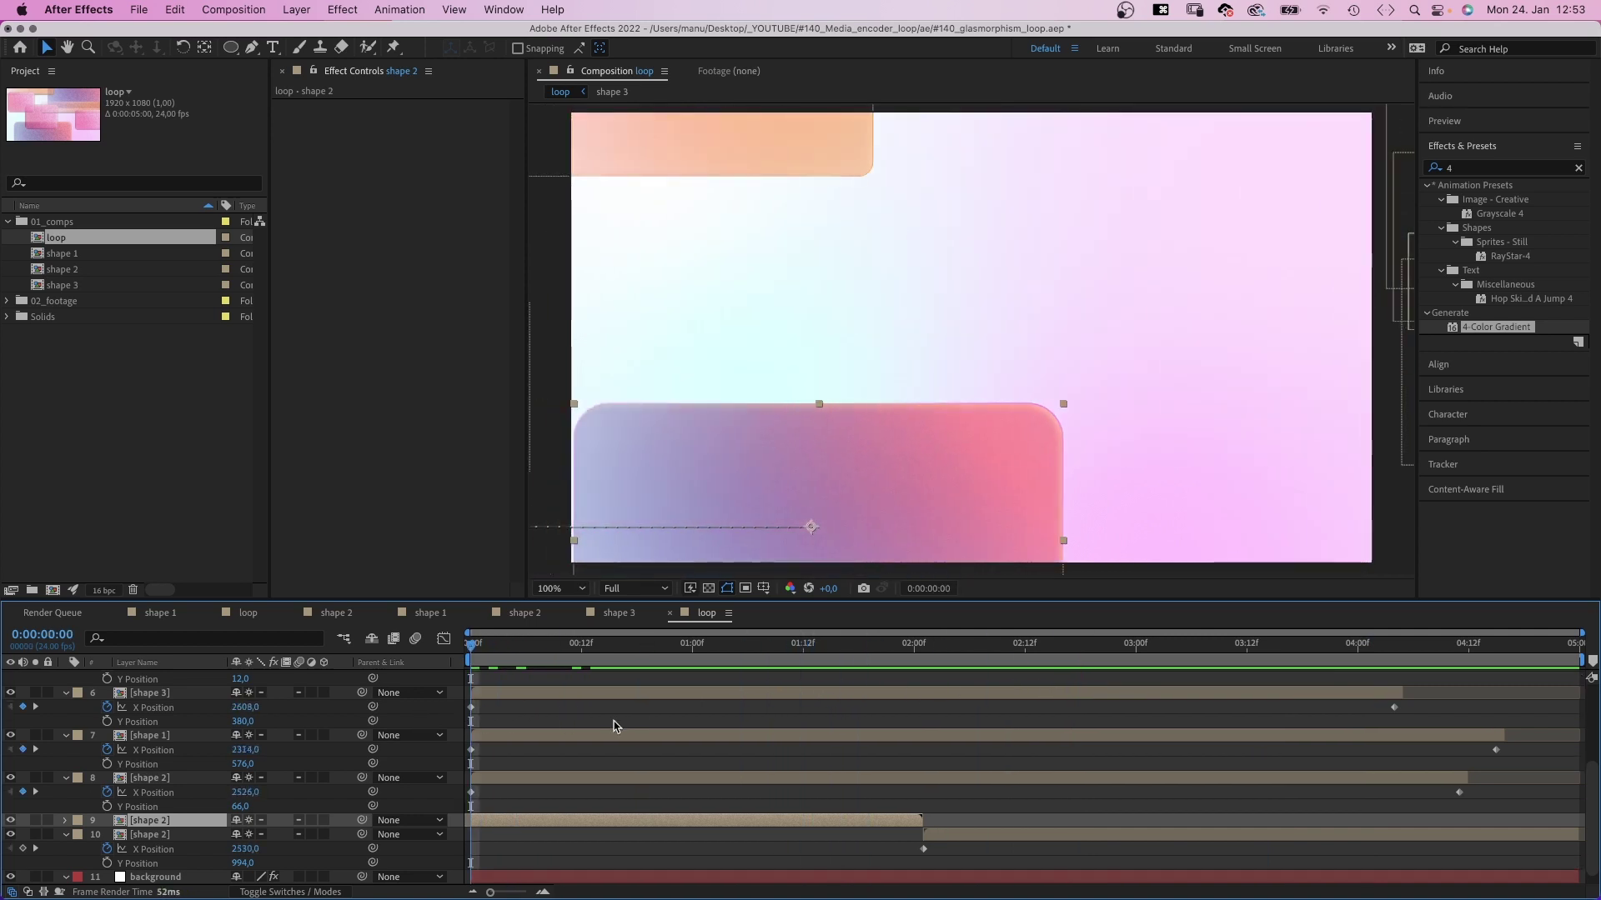
Step: Give both shape 2 layers the Aqua label colour
left_click(779, 738)
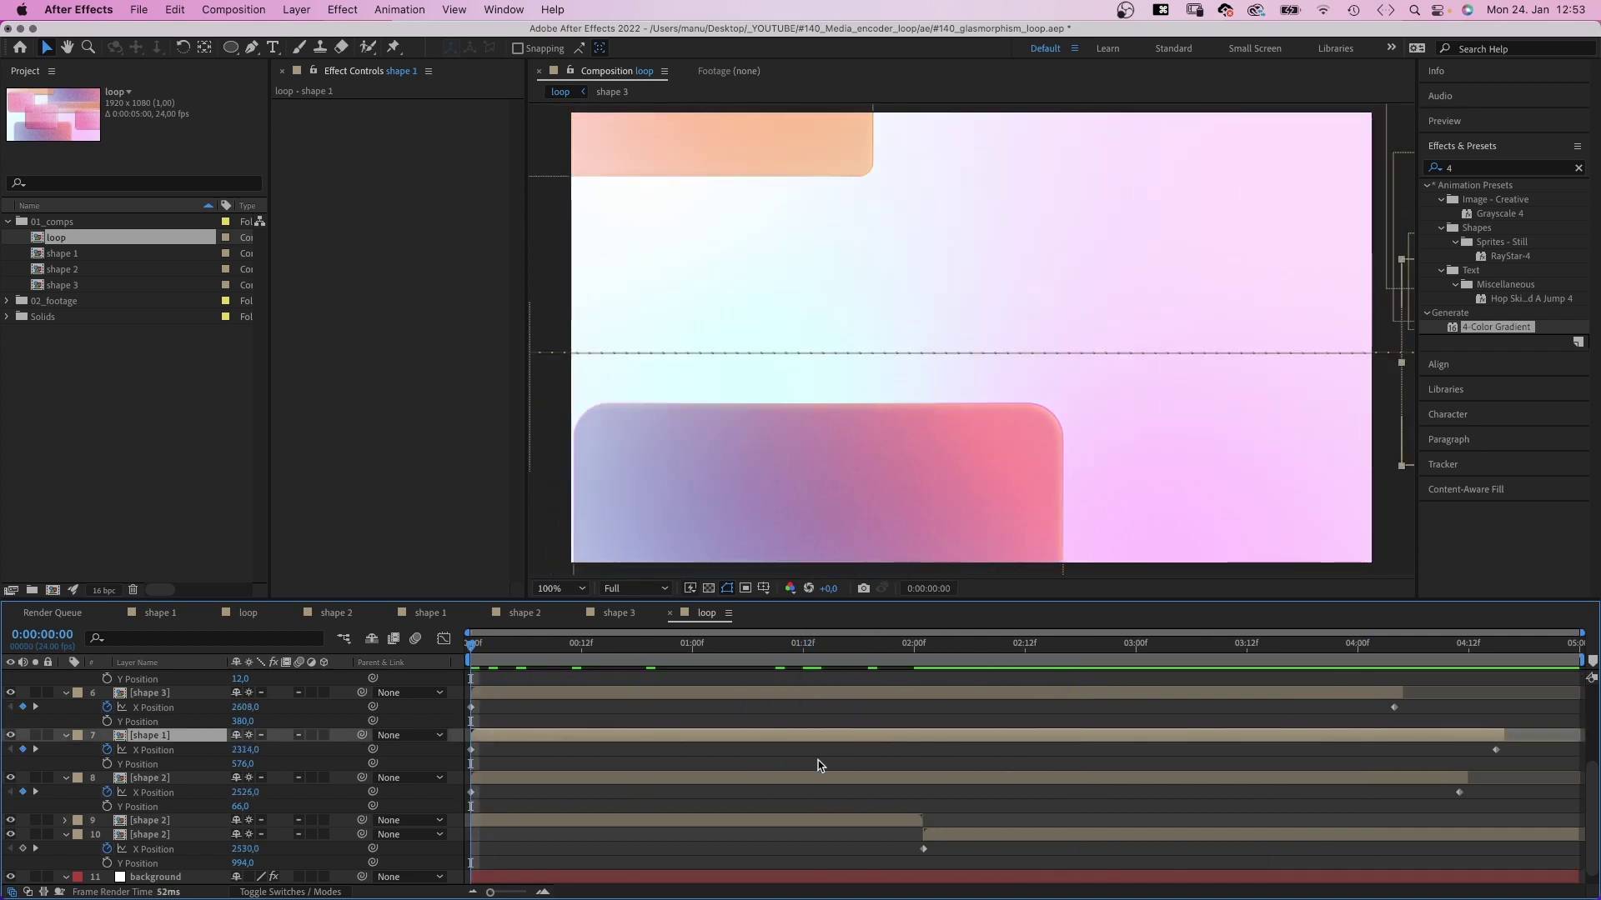
left_click(690, 822)
left_click(955, 836, "shift")
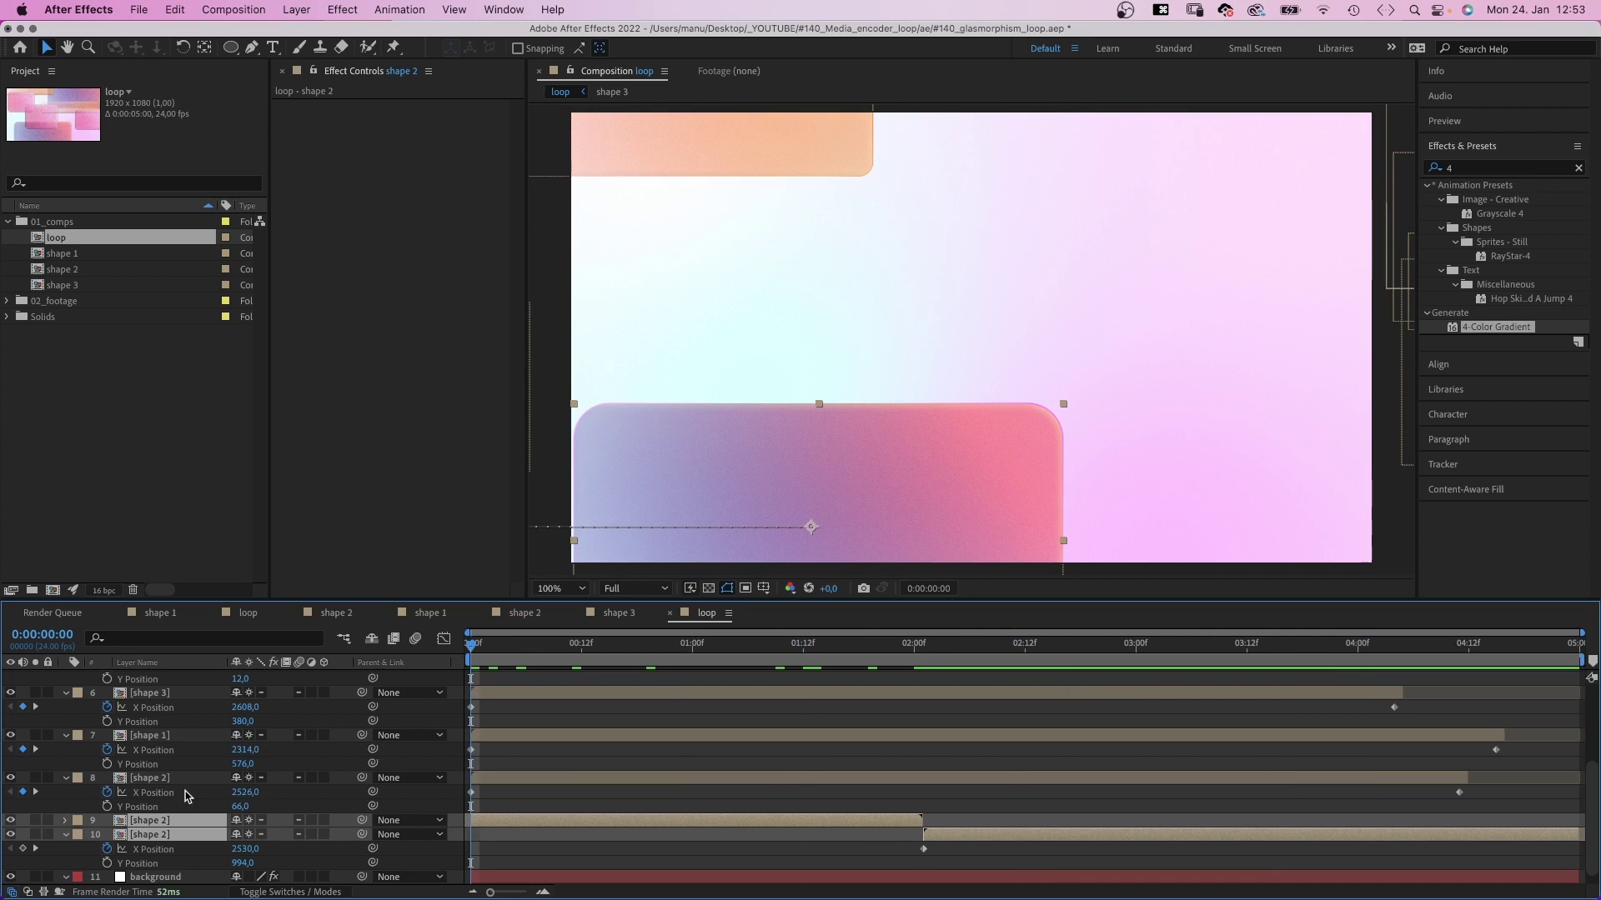
left_click(77, 822)
left_click(97, 644)
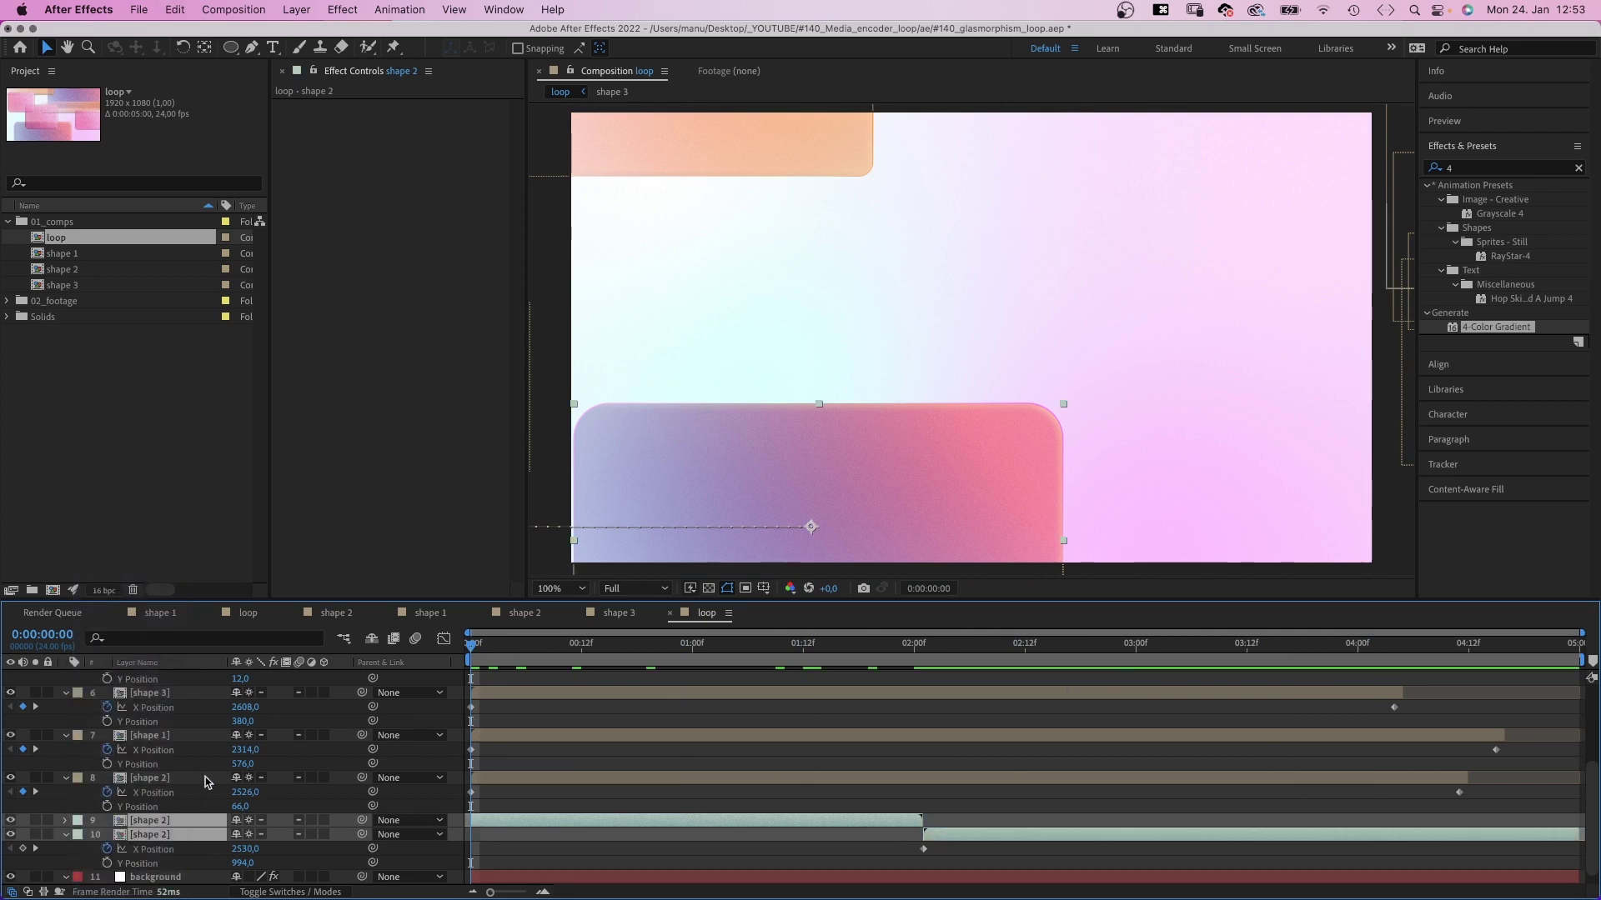
Step: Give both shape 1 layers the Lavender label colour
scroll(206, 782, "up", 5)
left_click(150, 677)
left_click(150, 691, "shift")
left_click(78, 692)
left_click(123, 696)
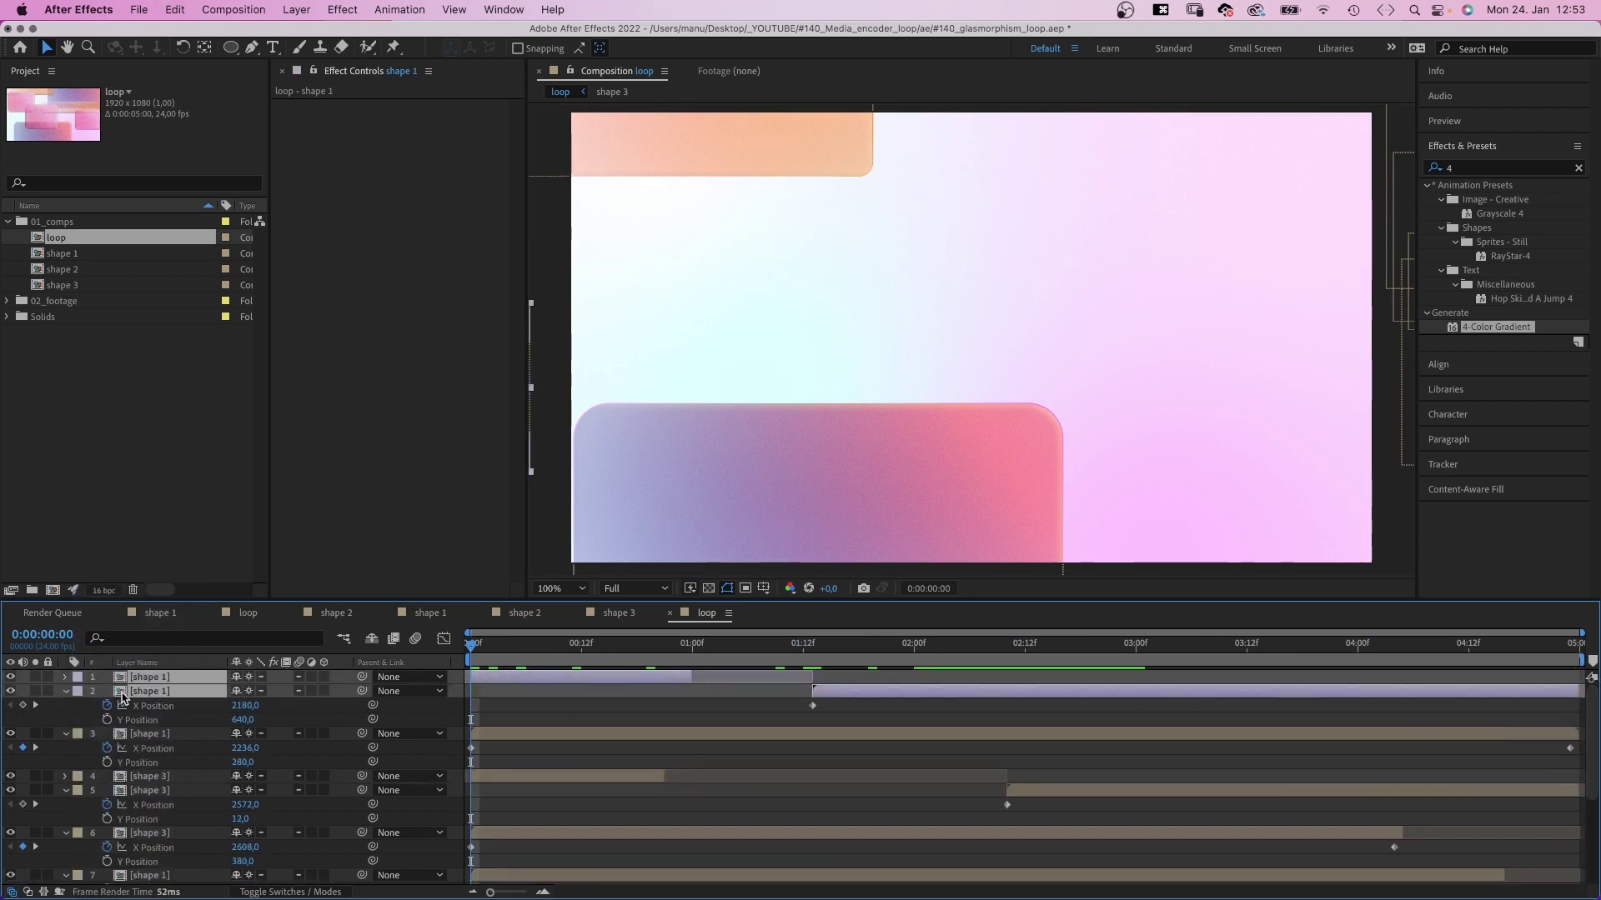
Step: Give both shape 3 layers the Peach label colour
left_click(150, 776)
left_click(150, 790, "shift")
left_click(78, 791)
left_click(125, 703)
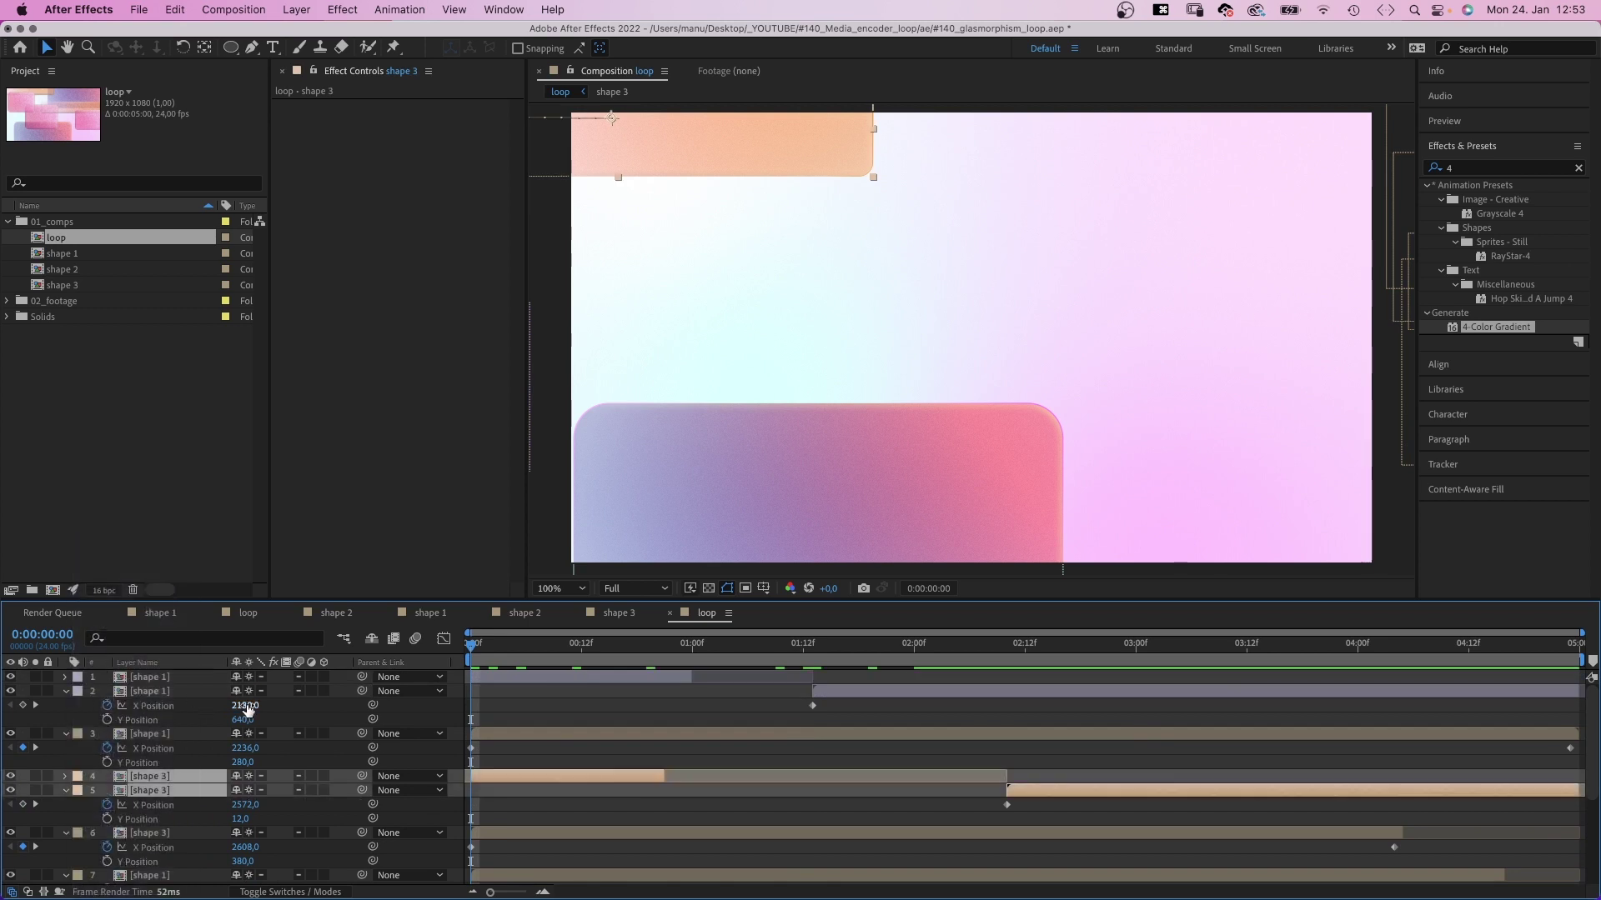
Step: Shift a shape 1 layer earlier, split it, move the copy to about 3:00, and preview
left_click_drag(804, 739, 351, 763)
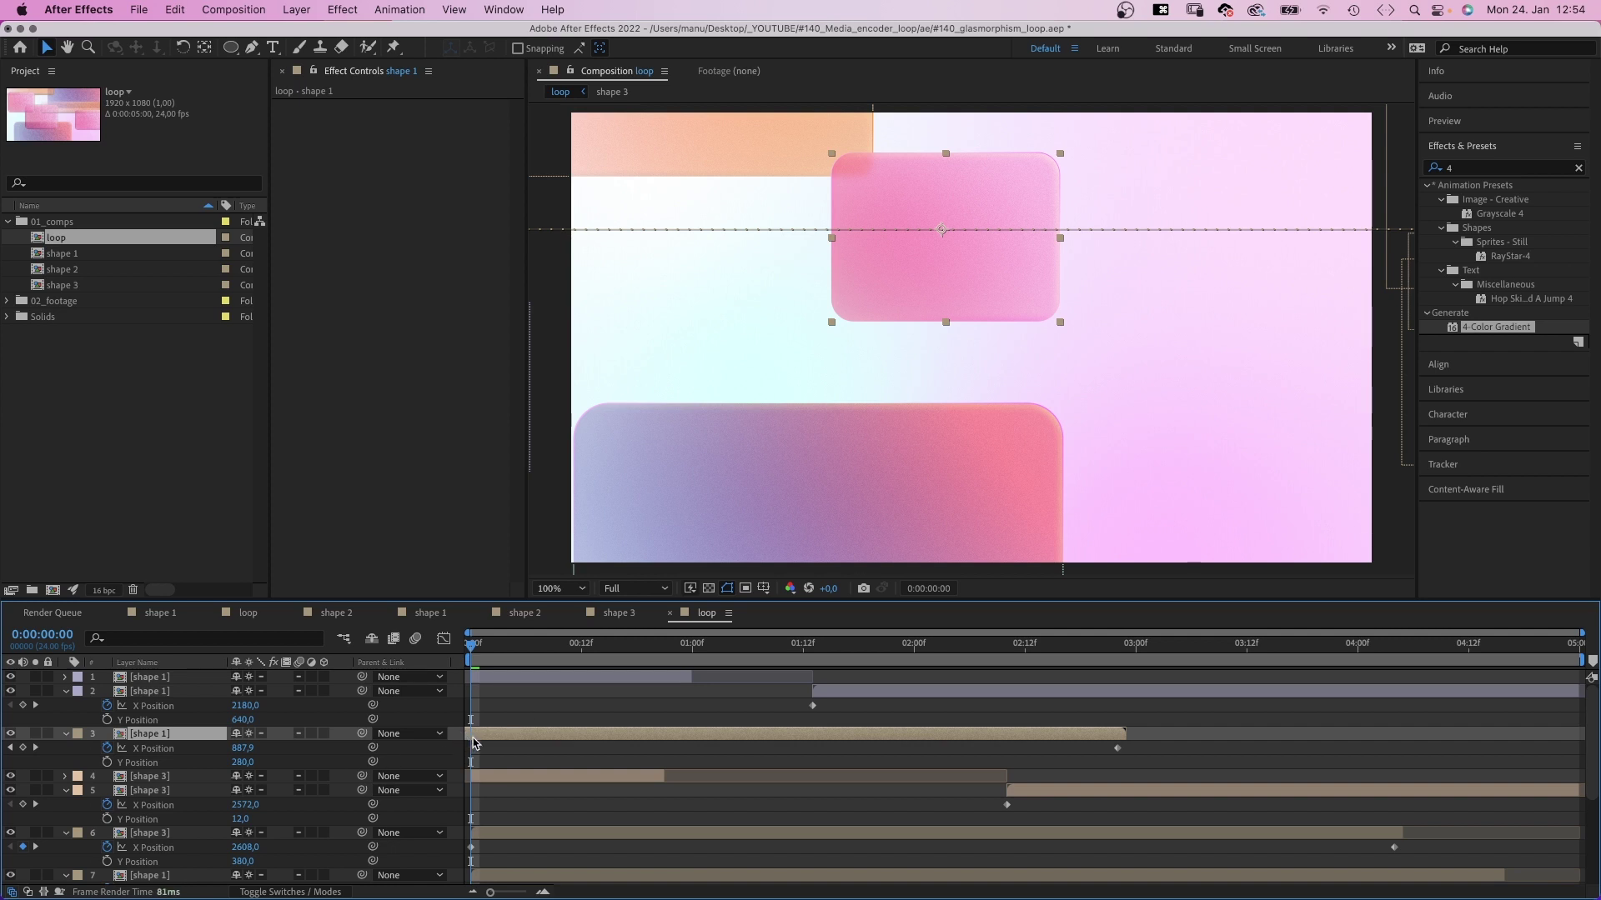
key("super+shift+d")
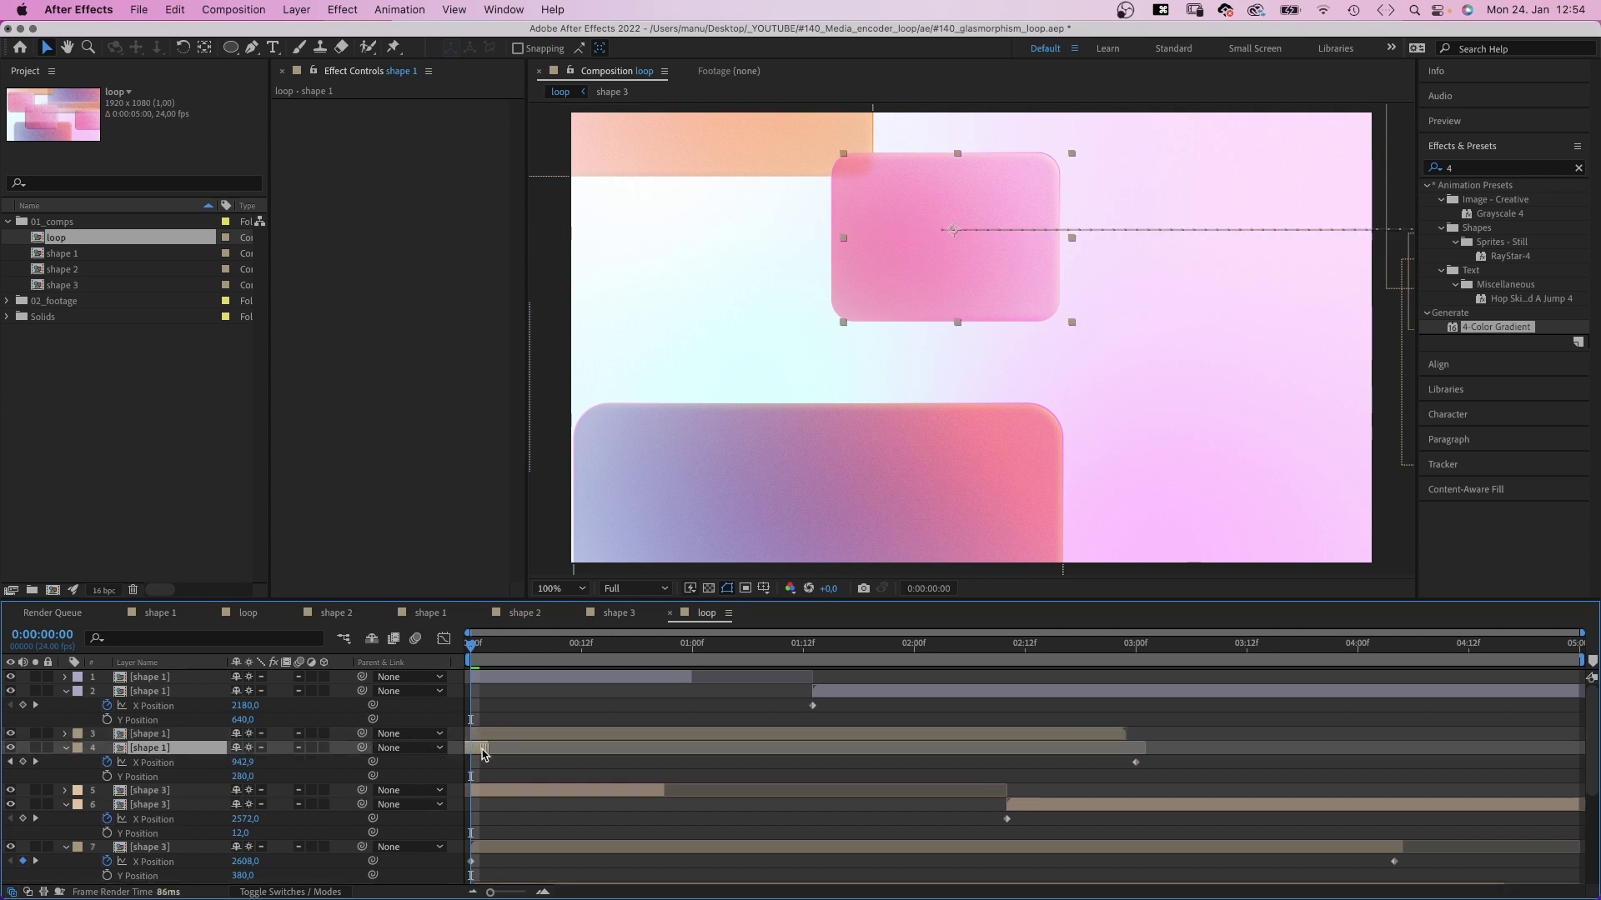
left_click_drag(484, 754, 909, 755)
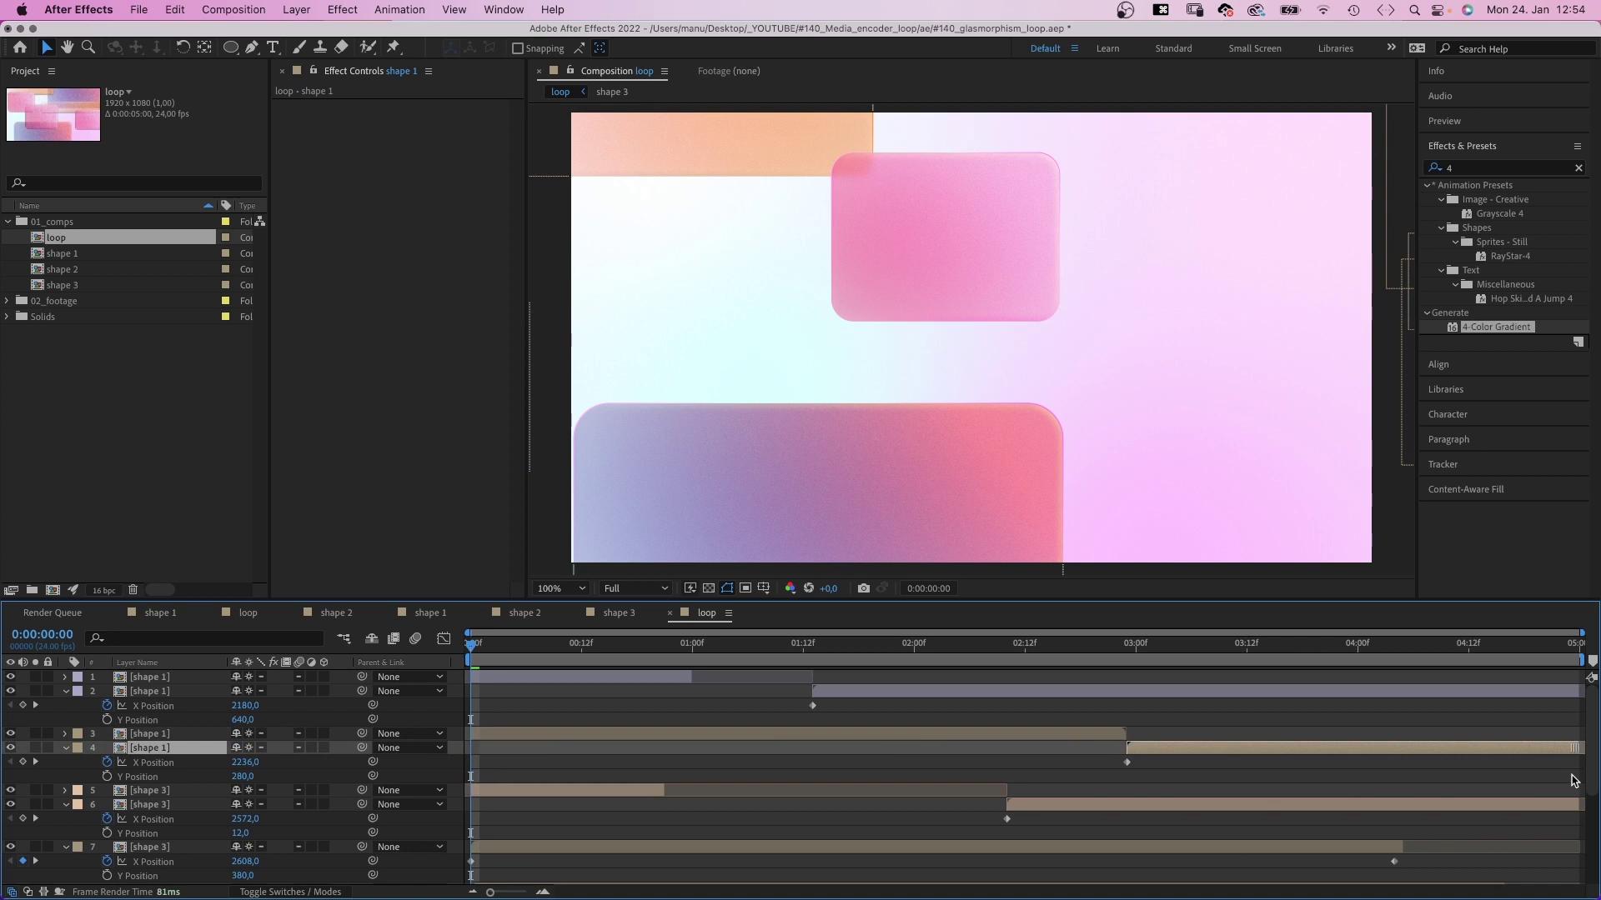
key("space")
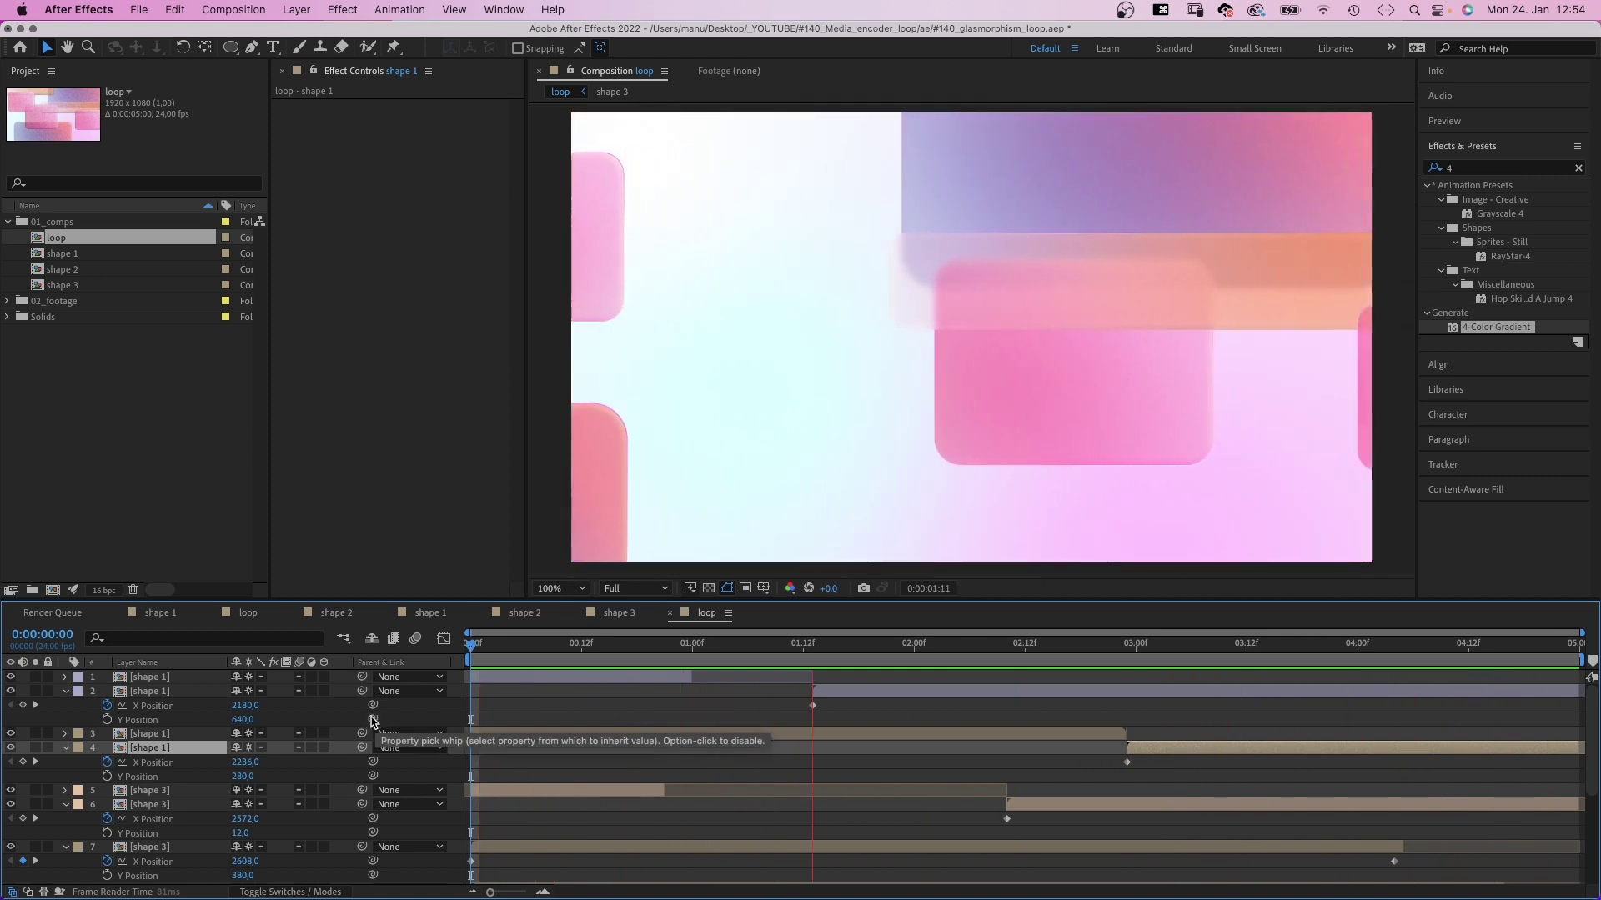
Step: Stop the preview at 2:05 and lower the middle pink shape to Y Position 706
key("space")
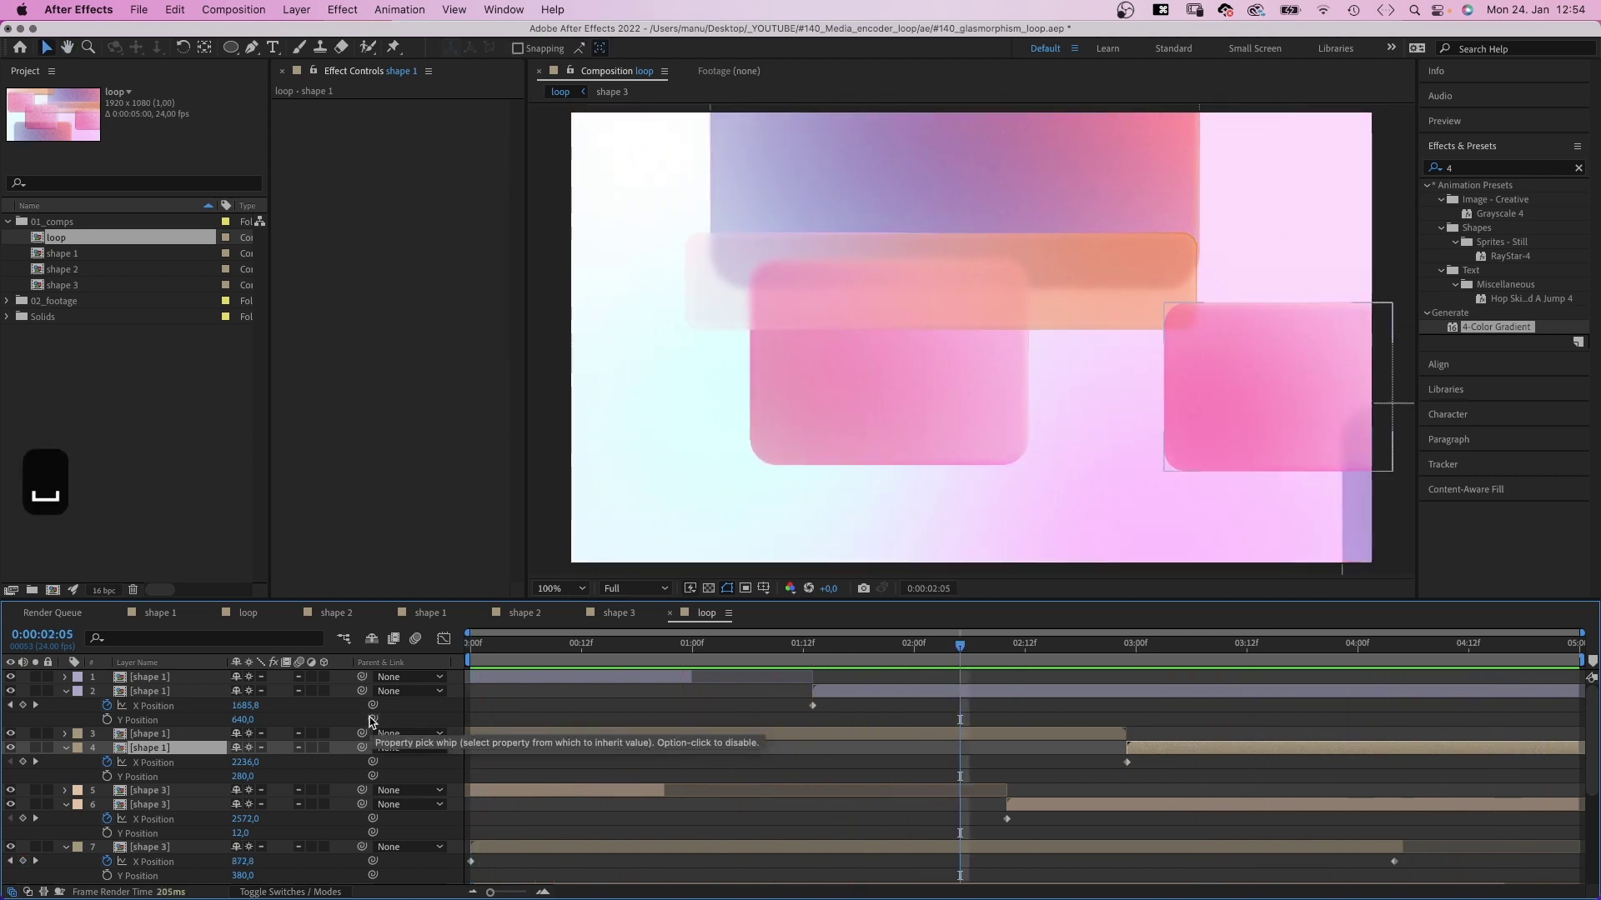
left_click(942, 435)
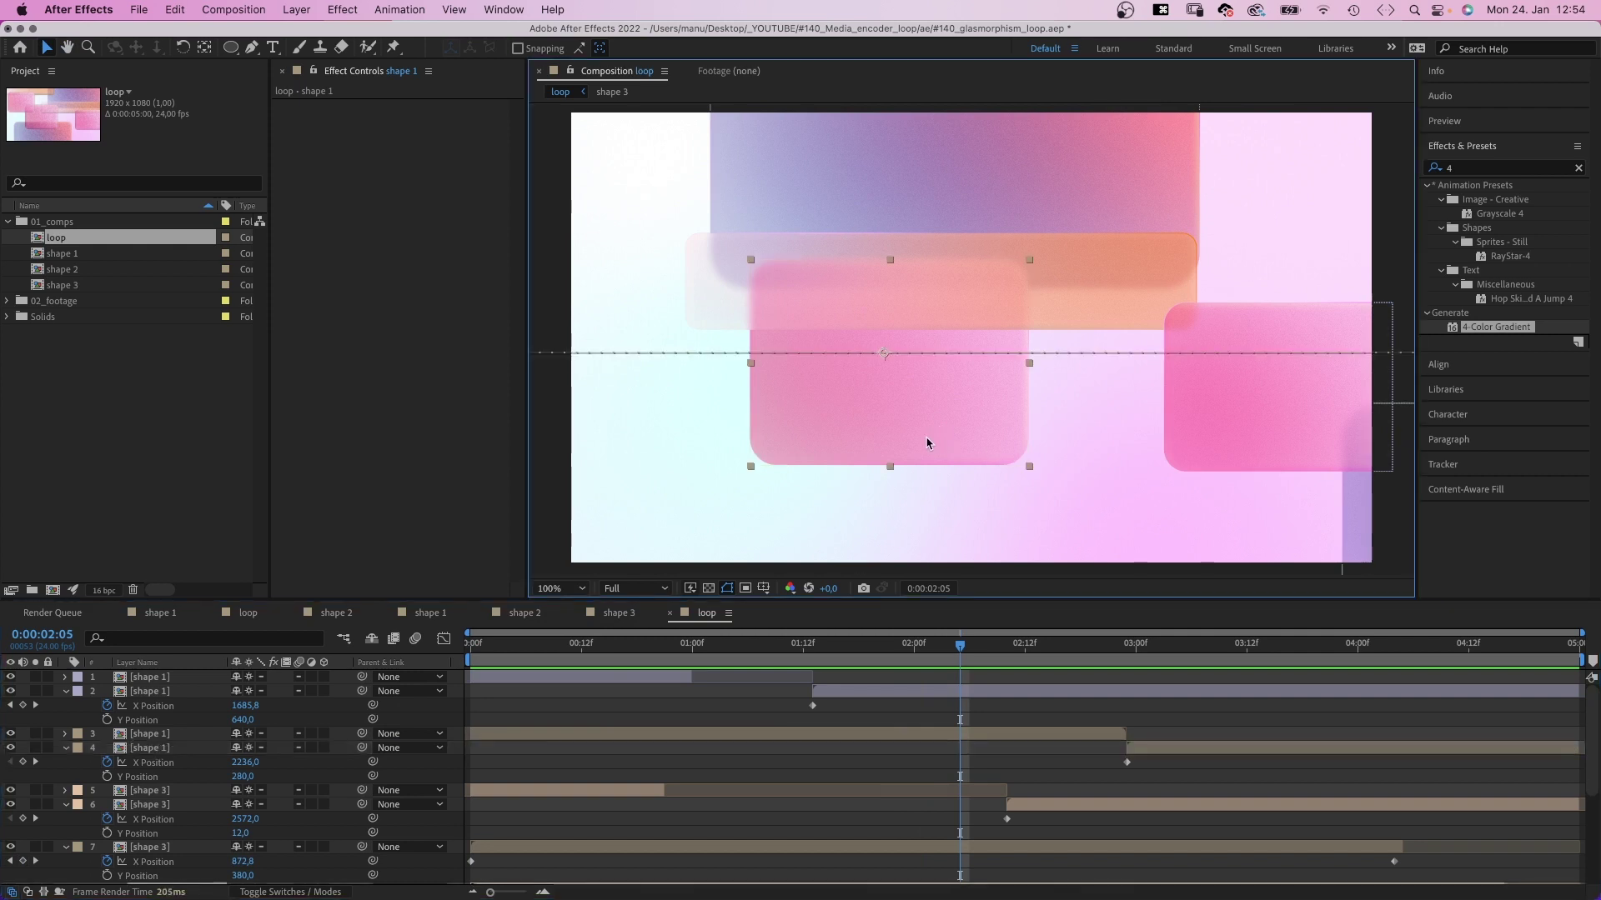
left_click_drag(1595, 717, 1597, 805)
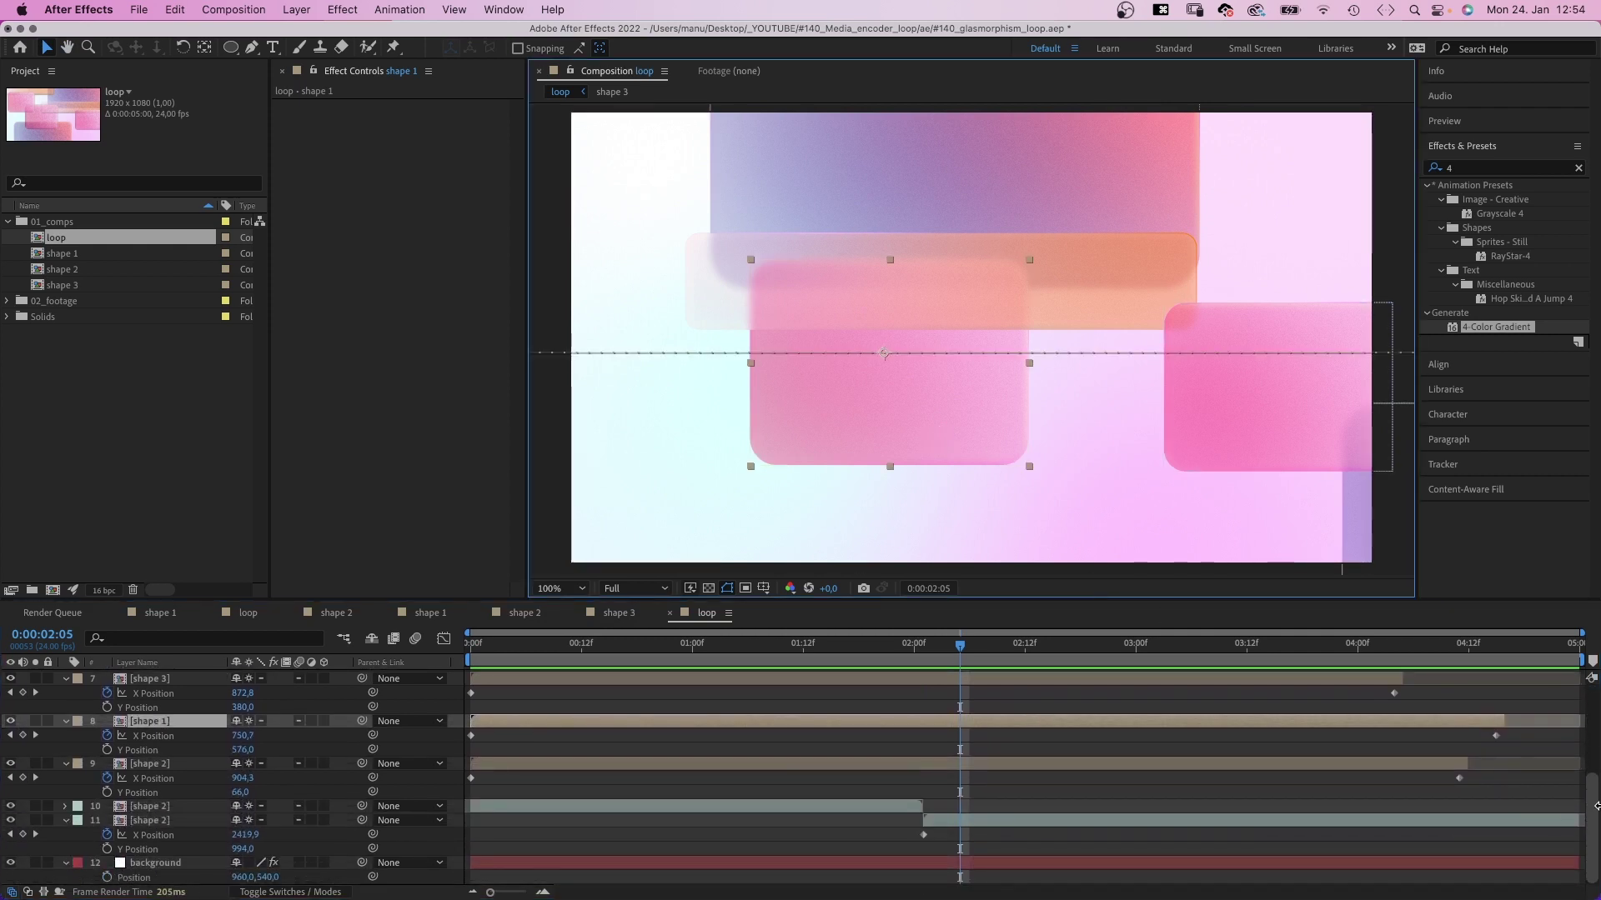
left_click_drag(244, 755, 341, 741)
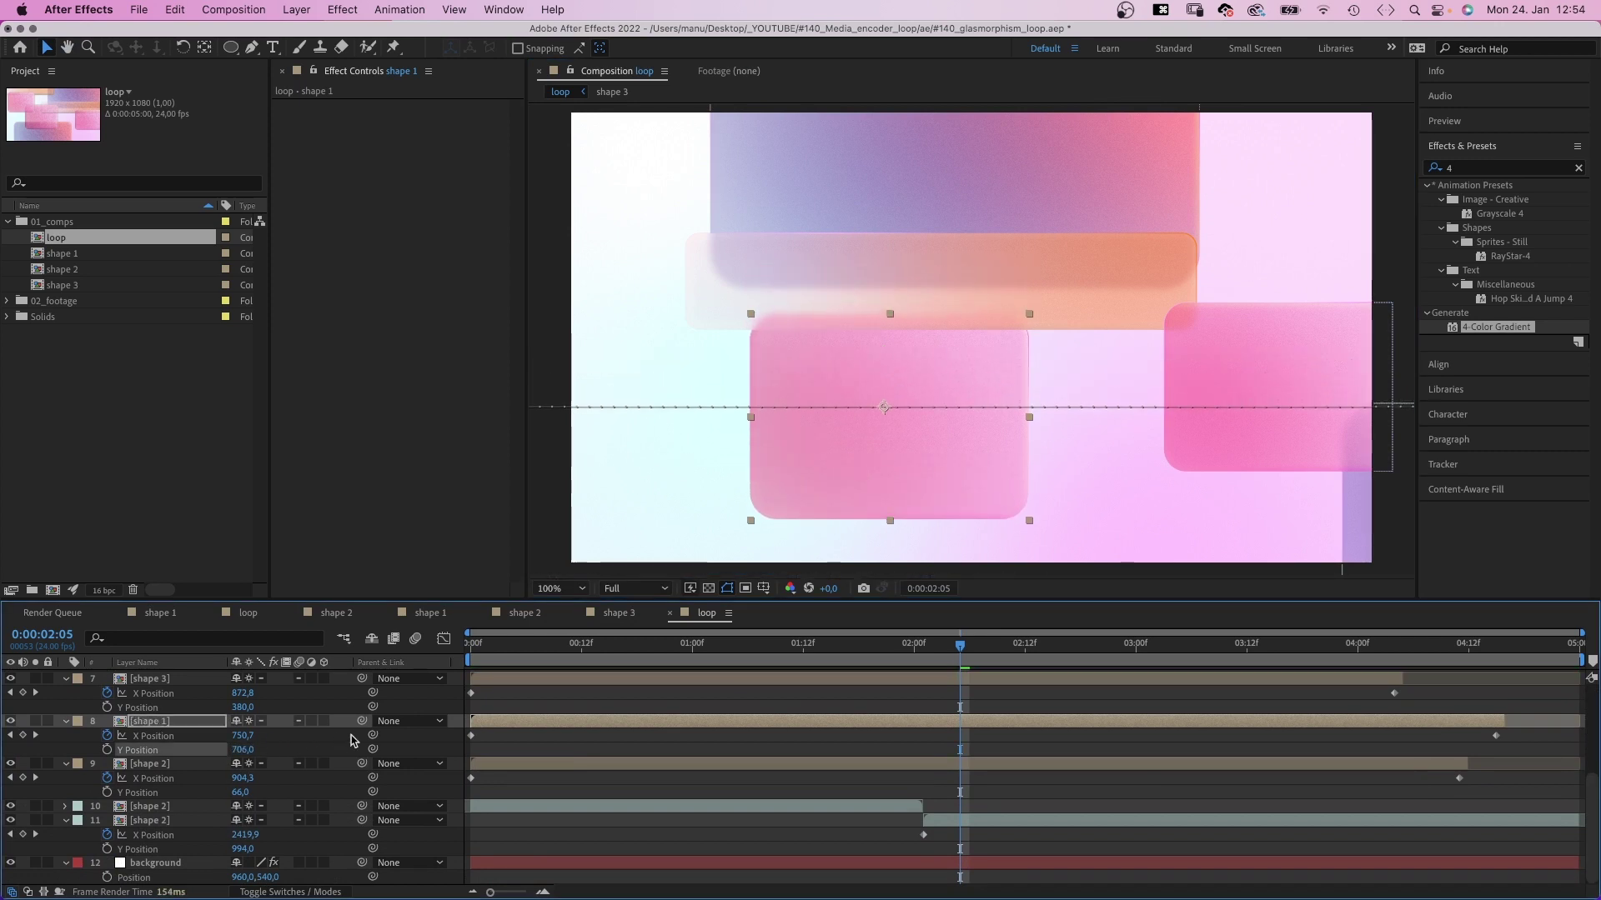
Step: Raise both shape 2 layers to Y Position 926
left_click(609, 807)
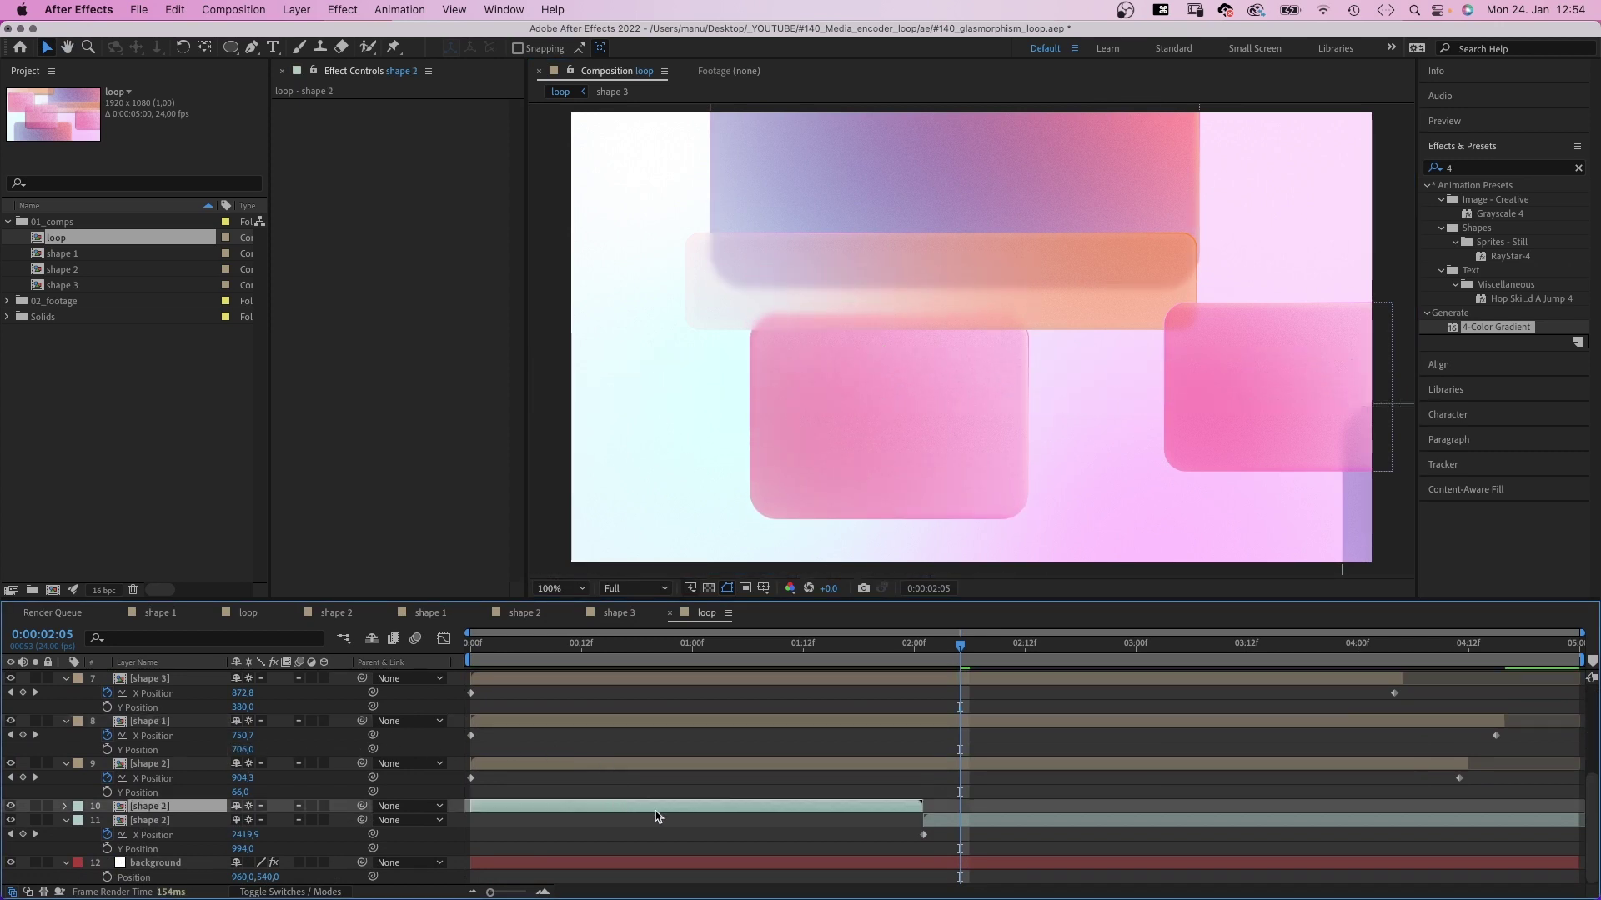
left_click(982, 825, "shift")
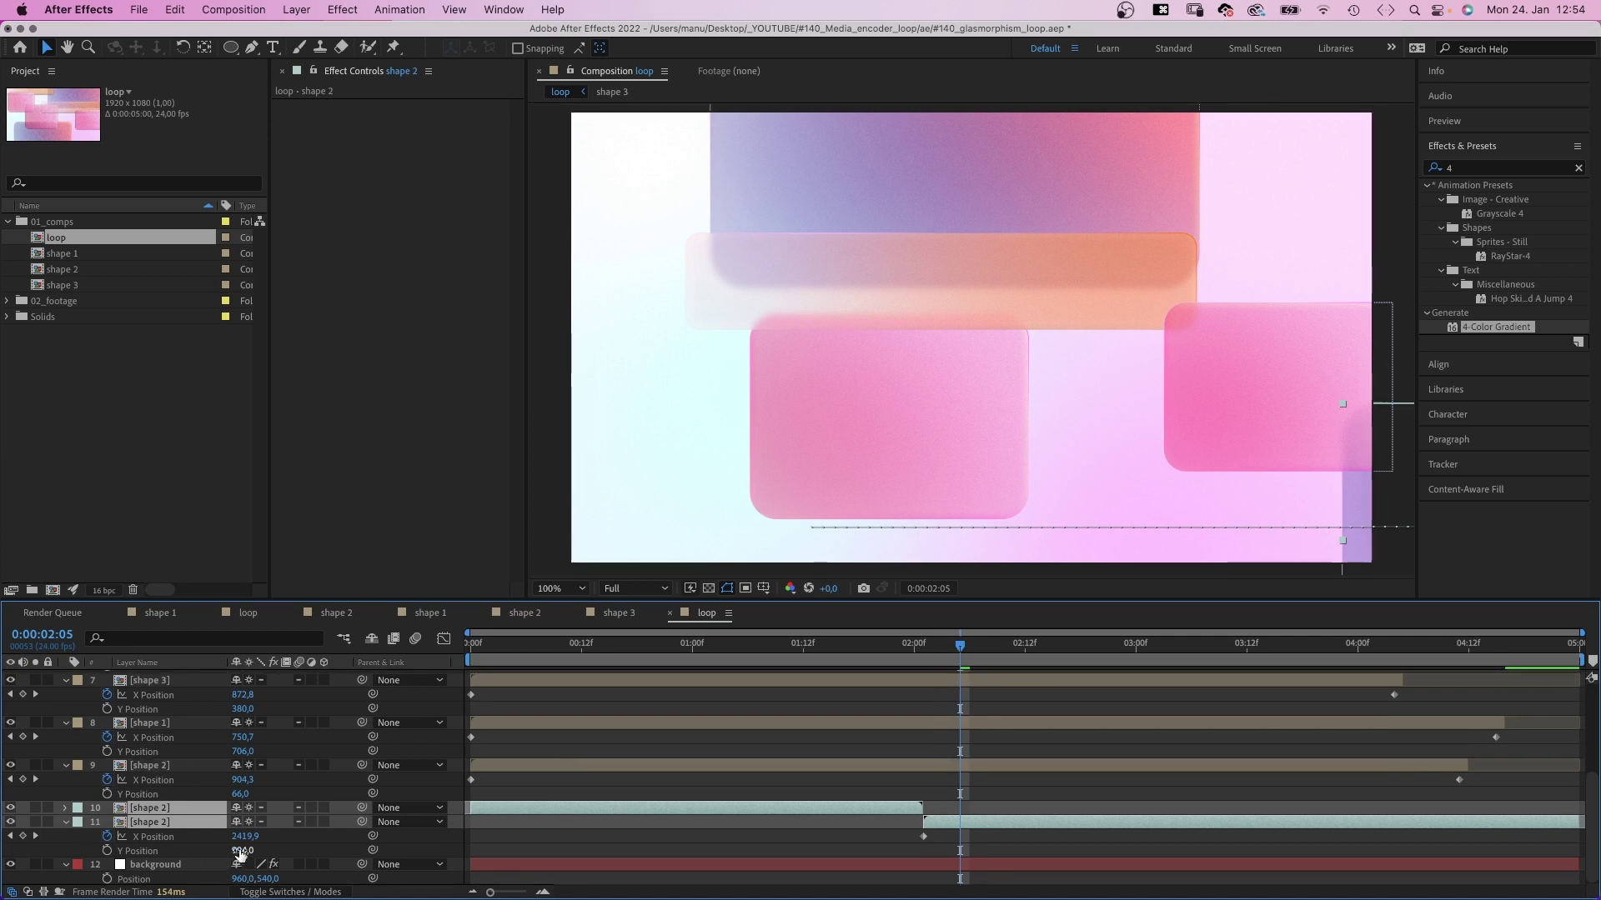
key("p")
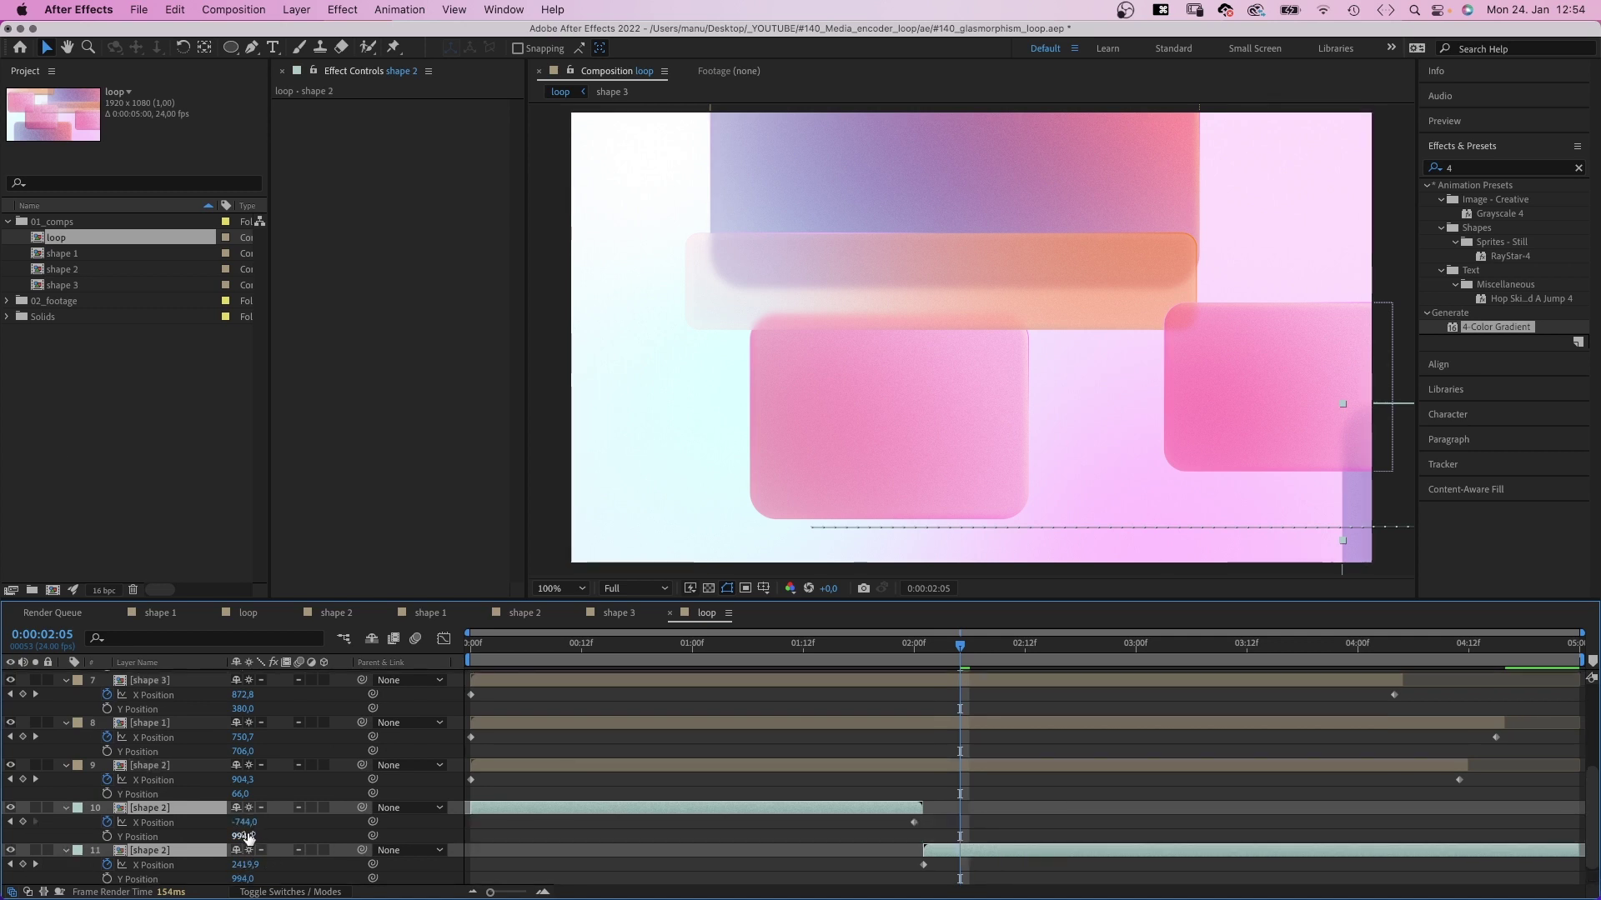
left_click_drag(247, 836, 58, 834)
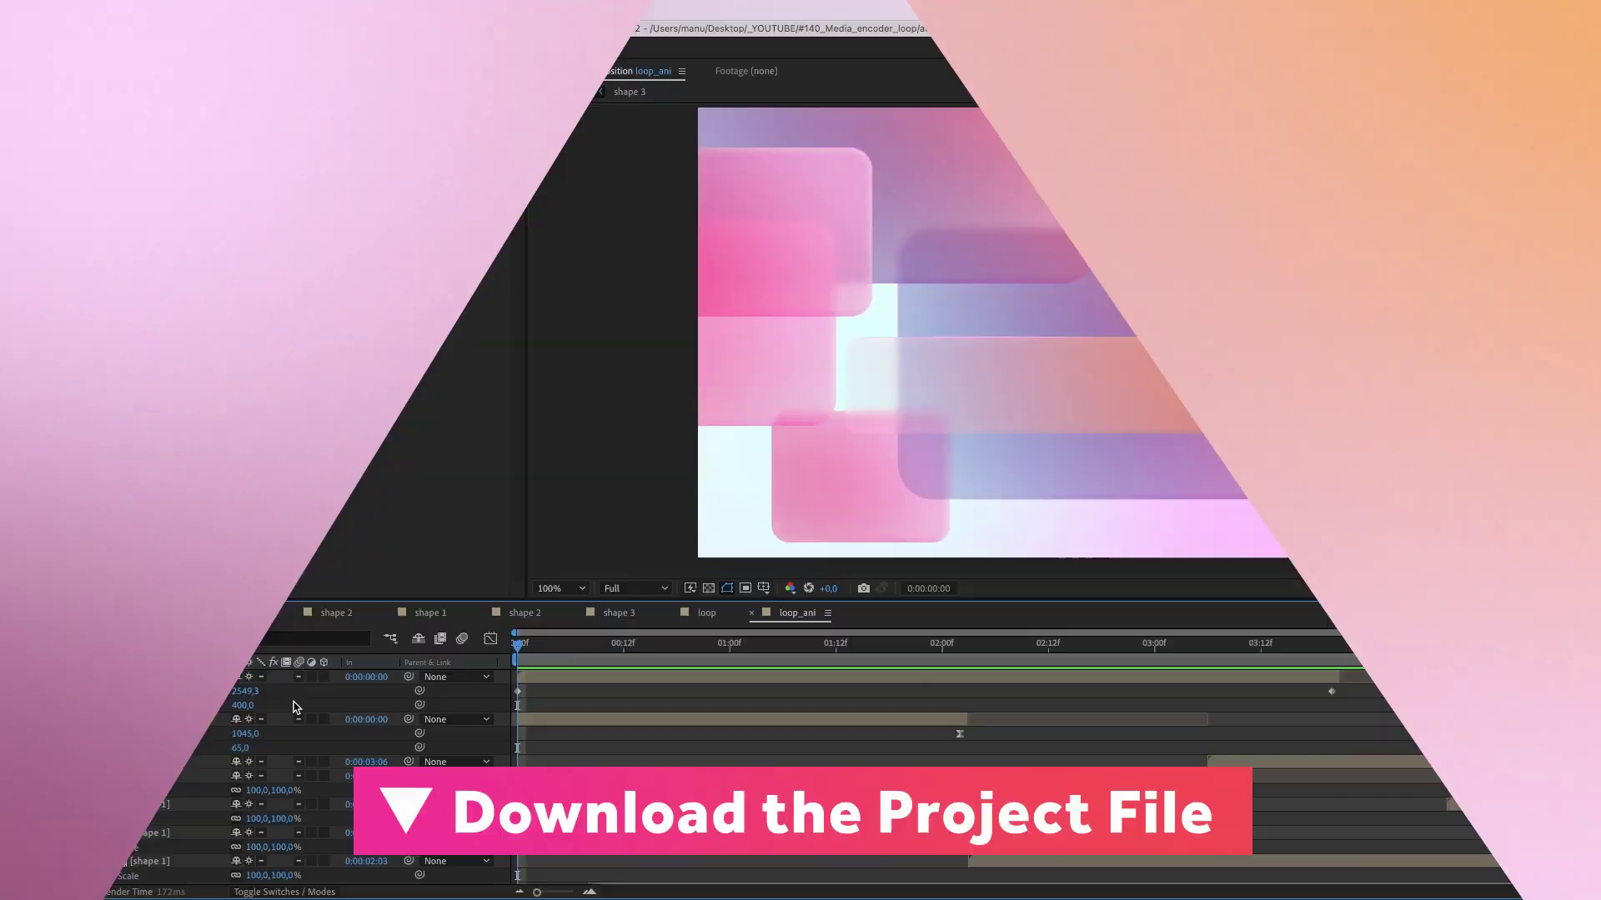